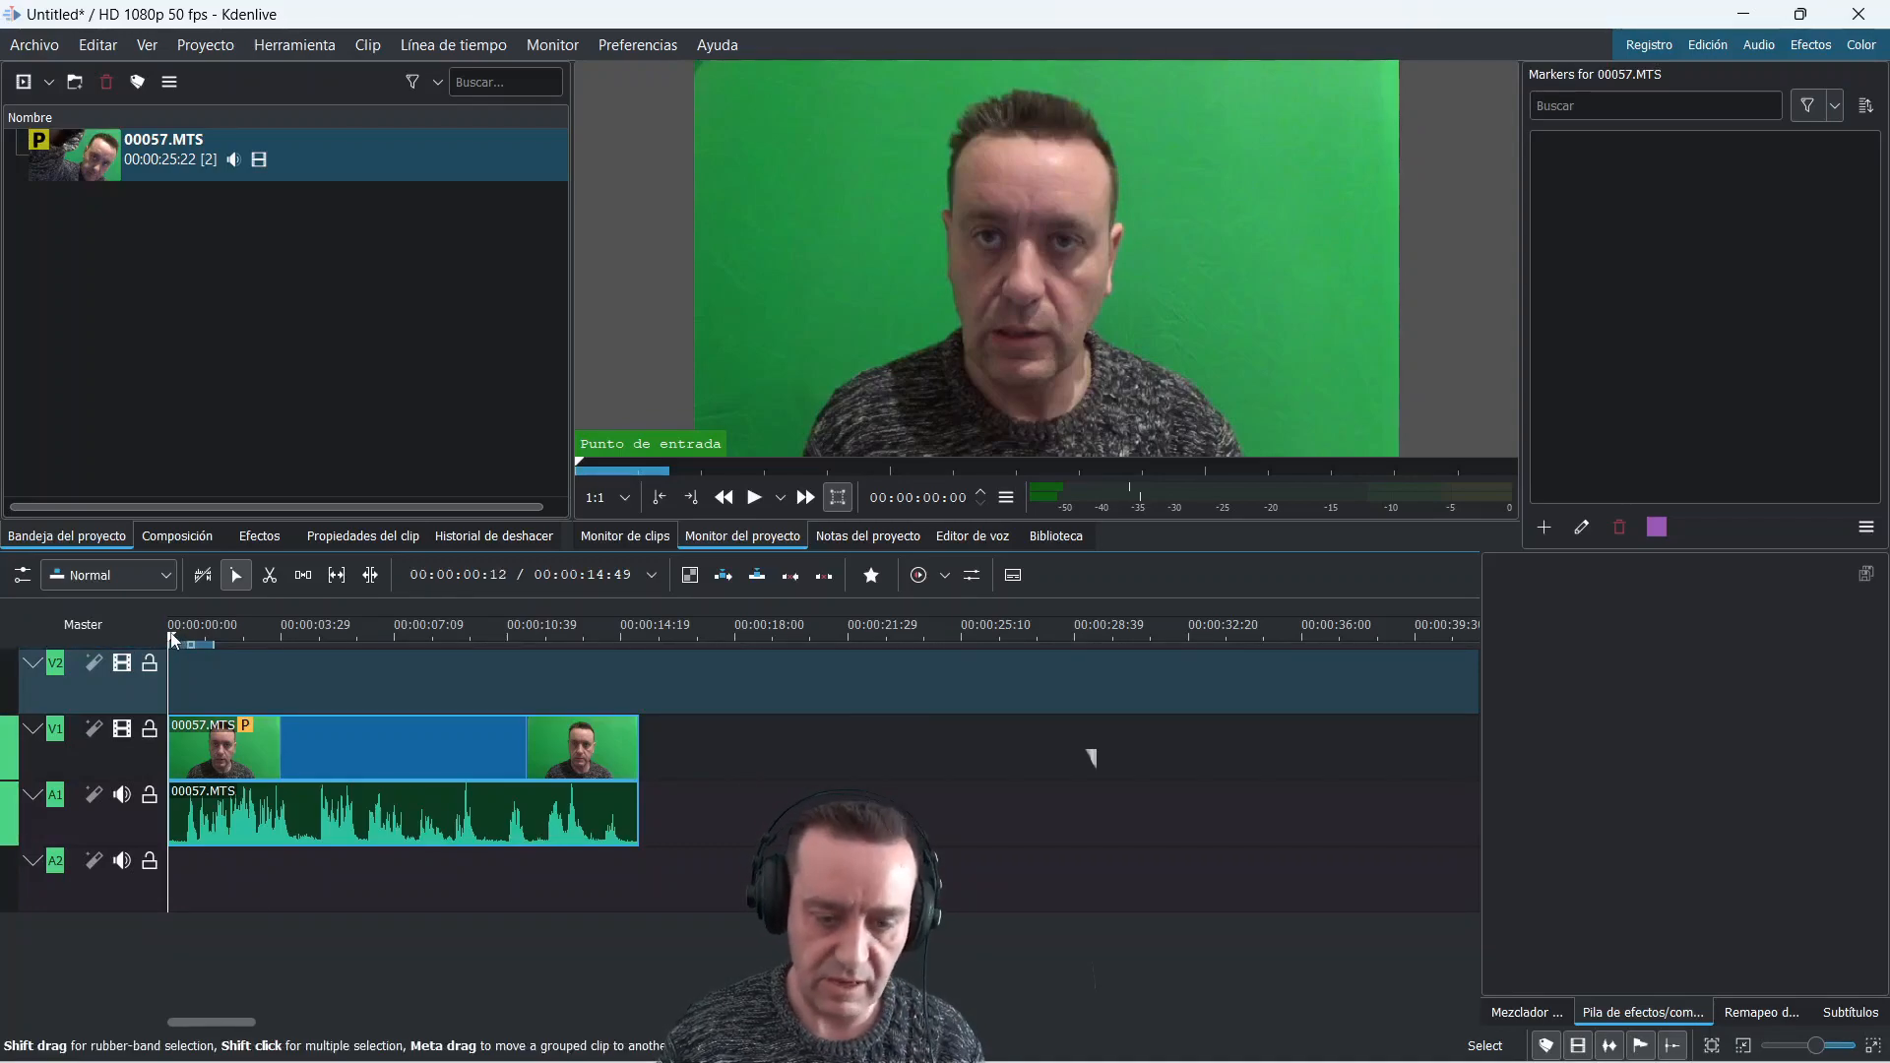
Play the start of the 00057.MTS clip in the project monitor to review it
left_click_drag(174, 640, 201, 640)
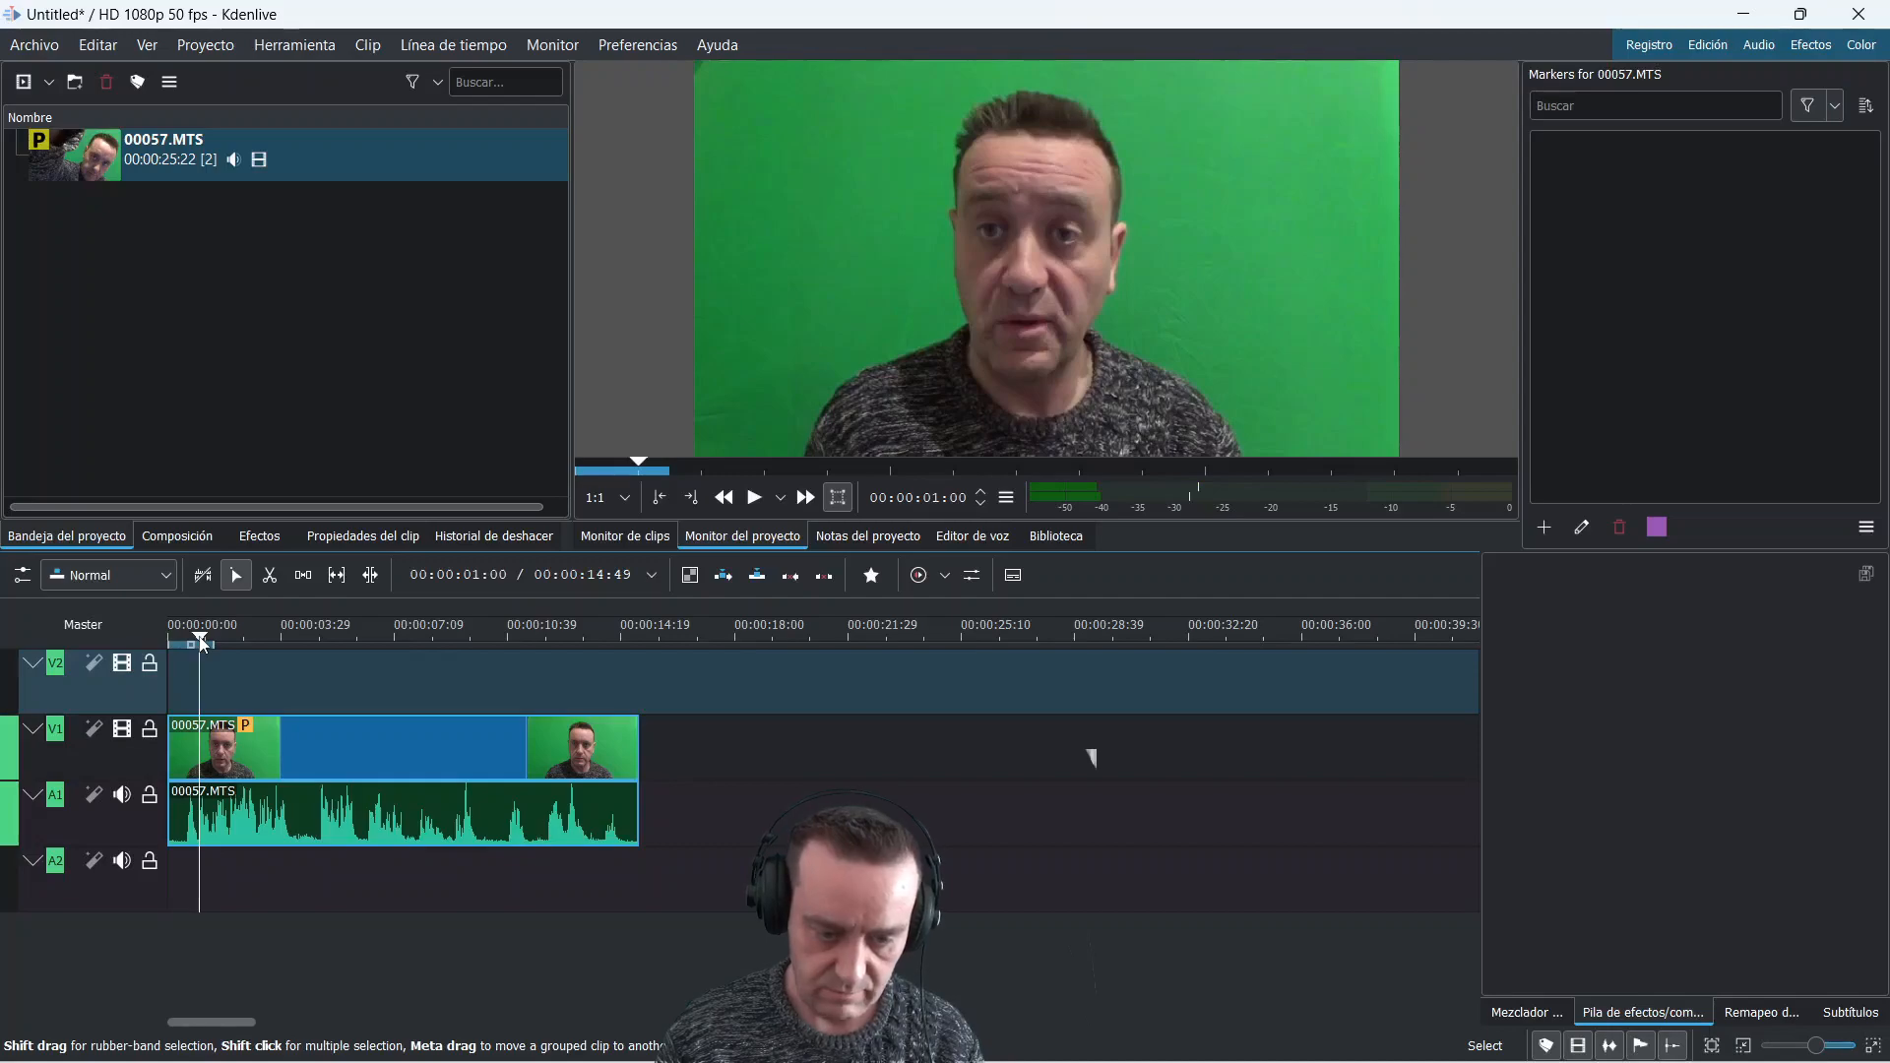
left_click(735, 505)
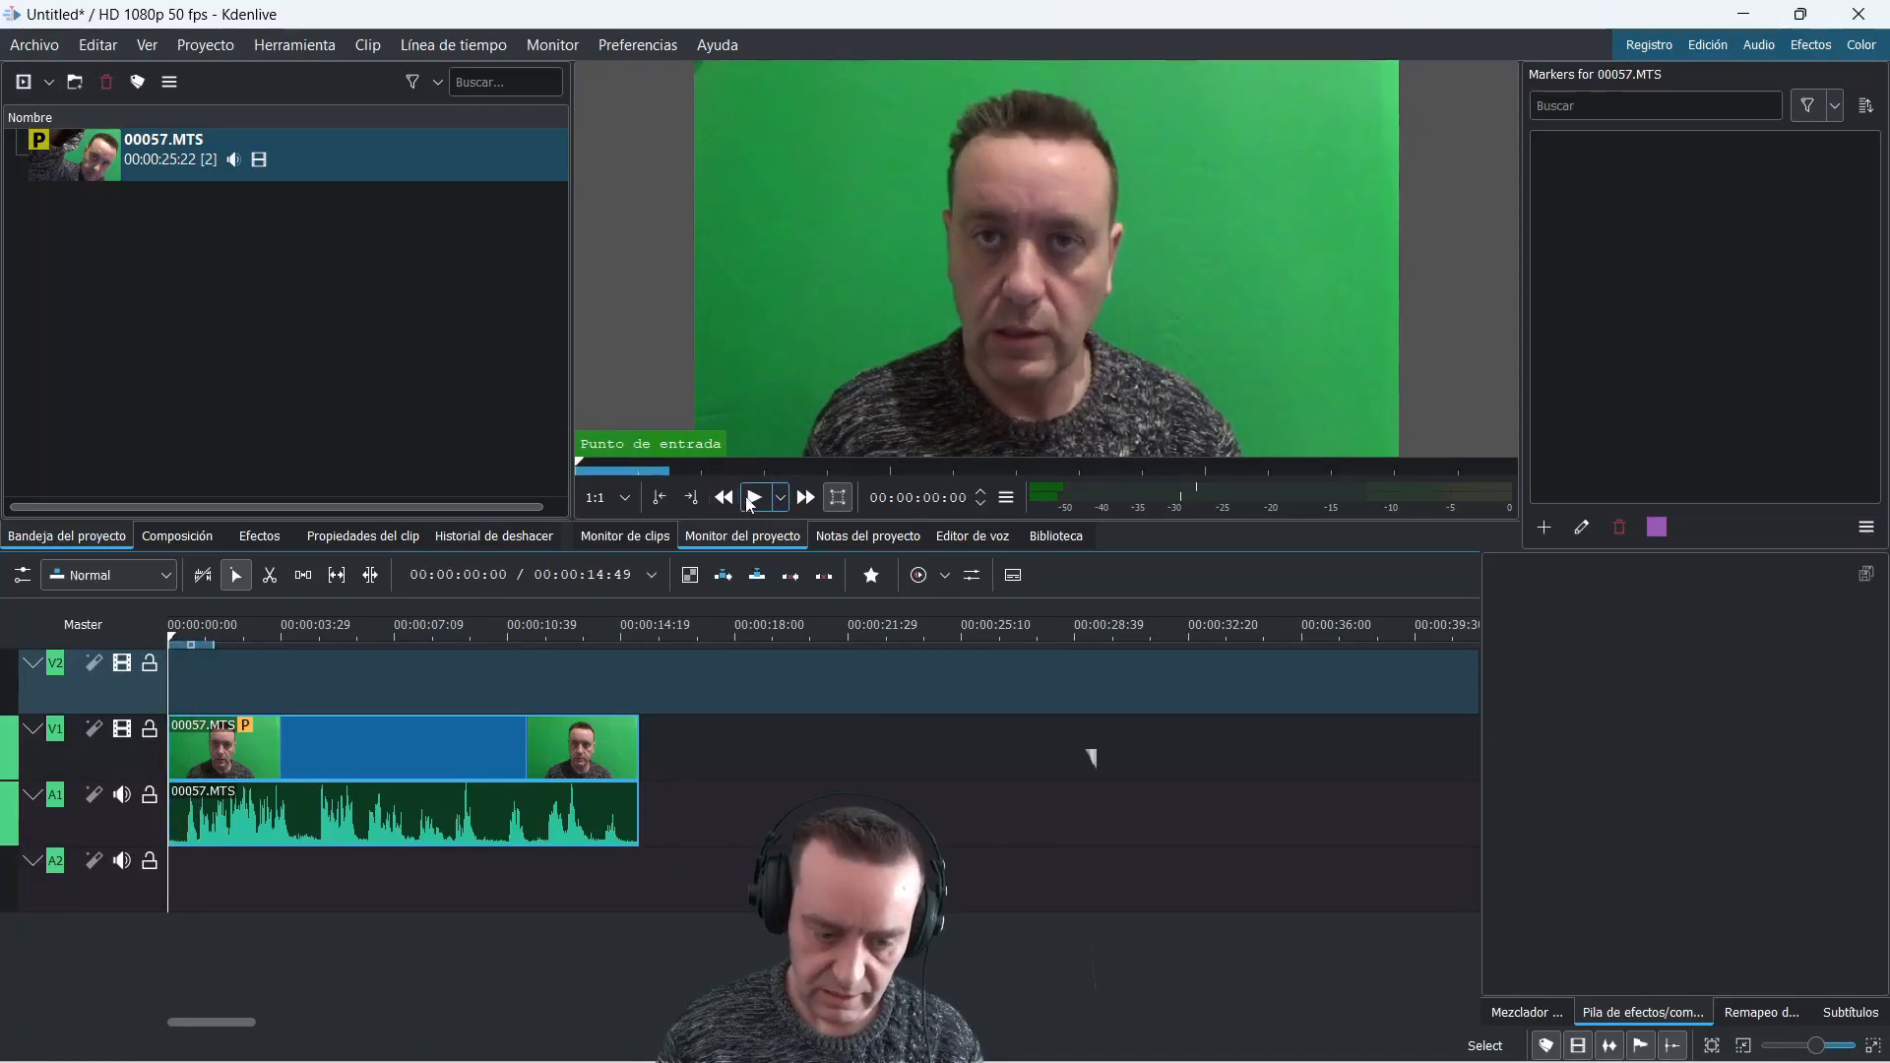
left_click(753, 500)
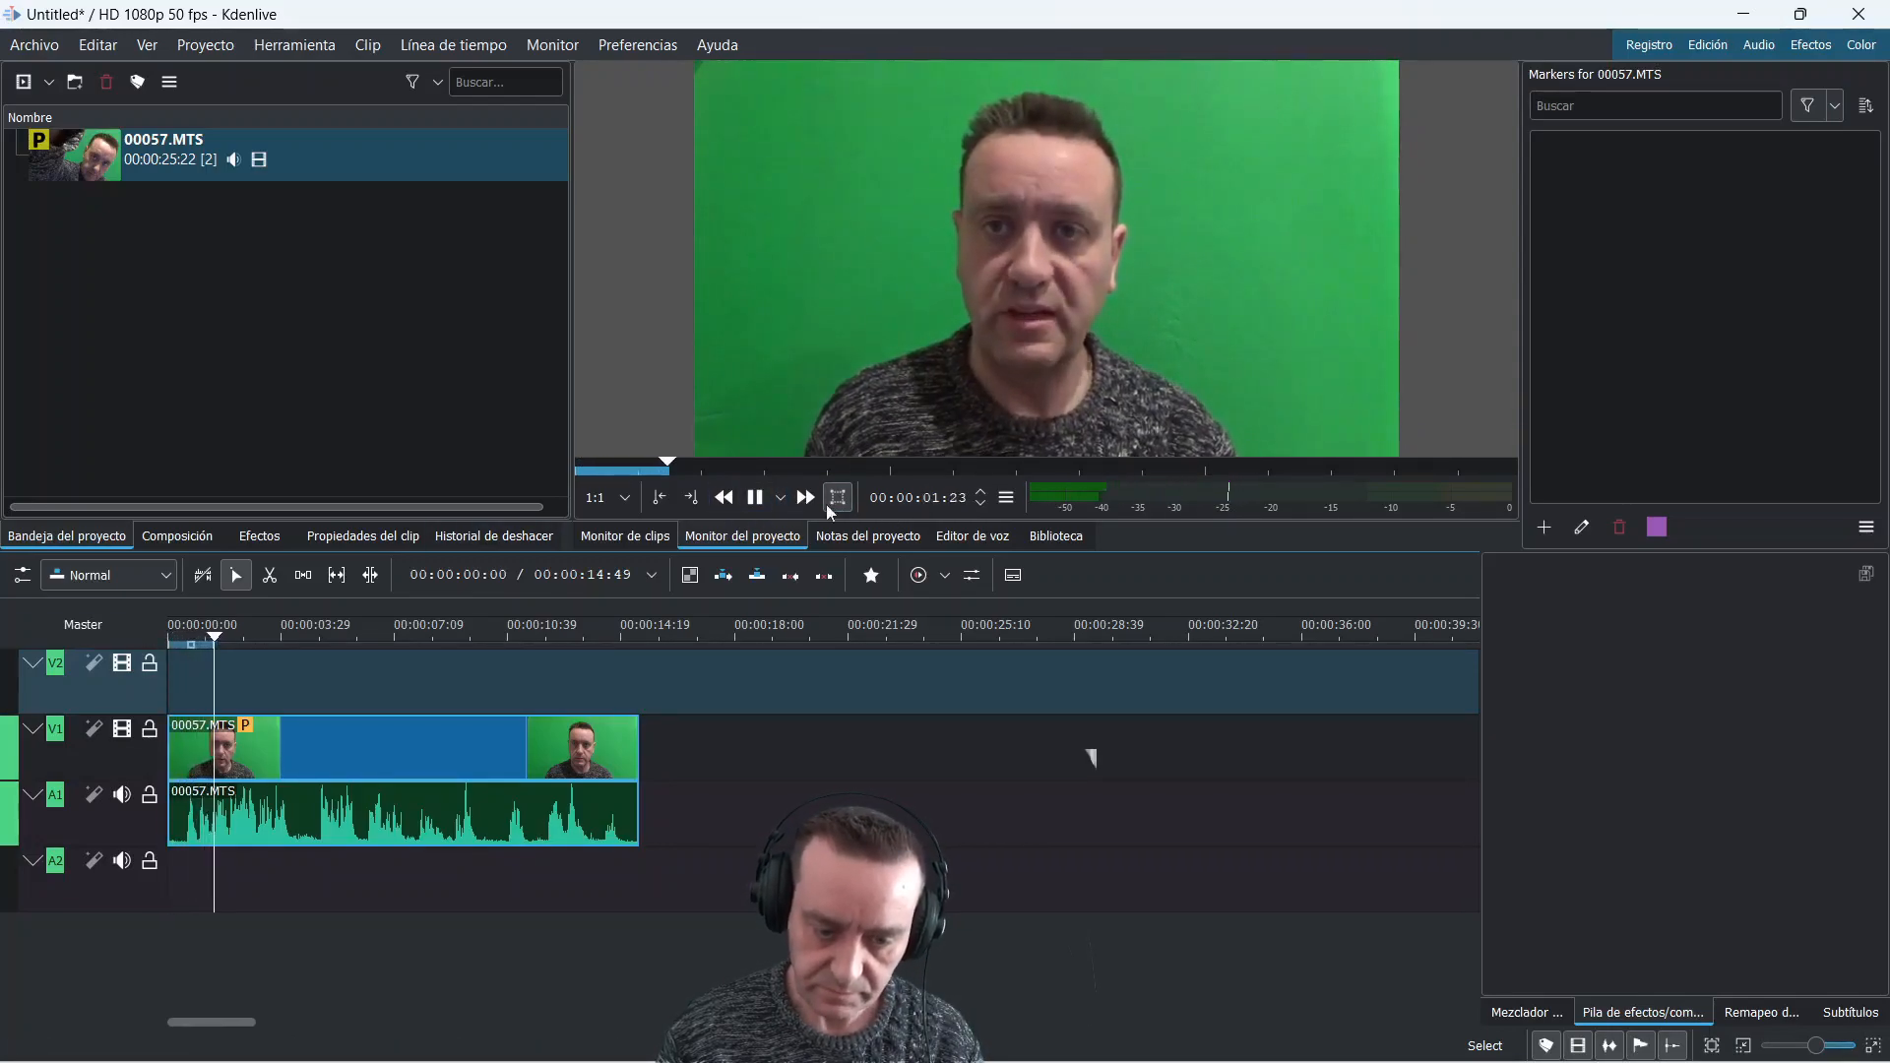
left_click(755, 500)
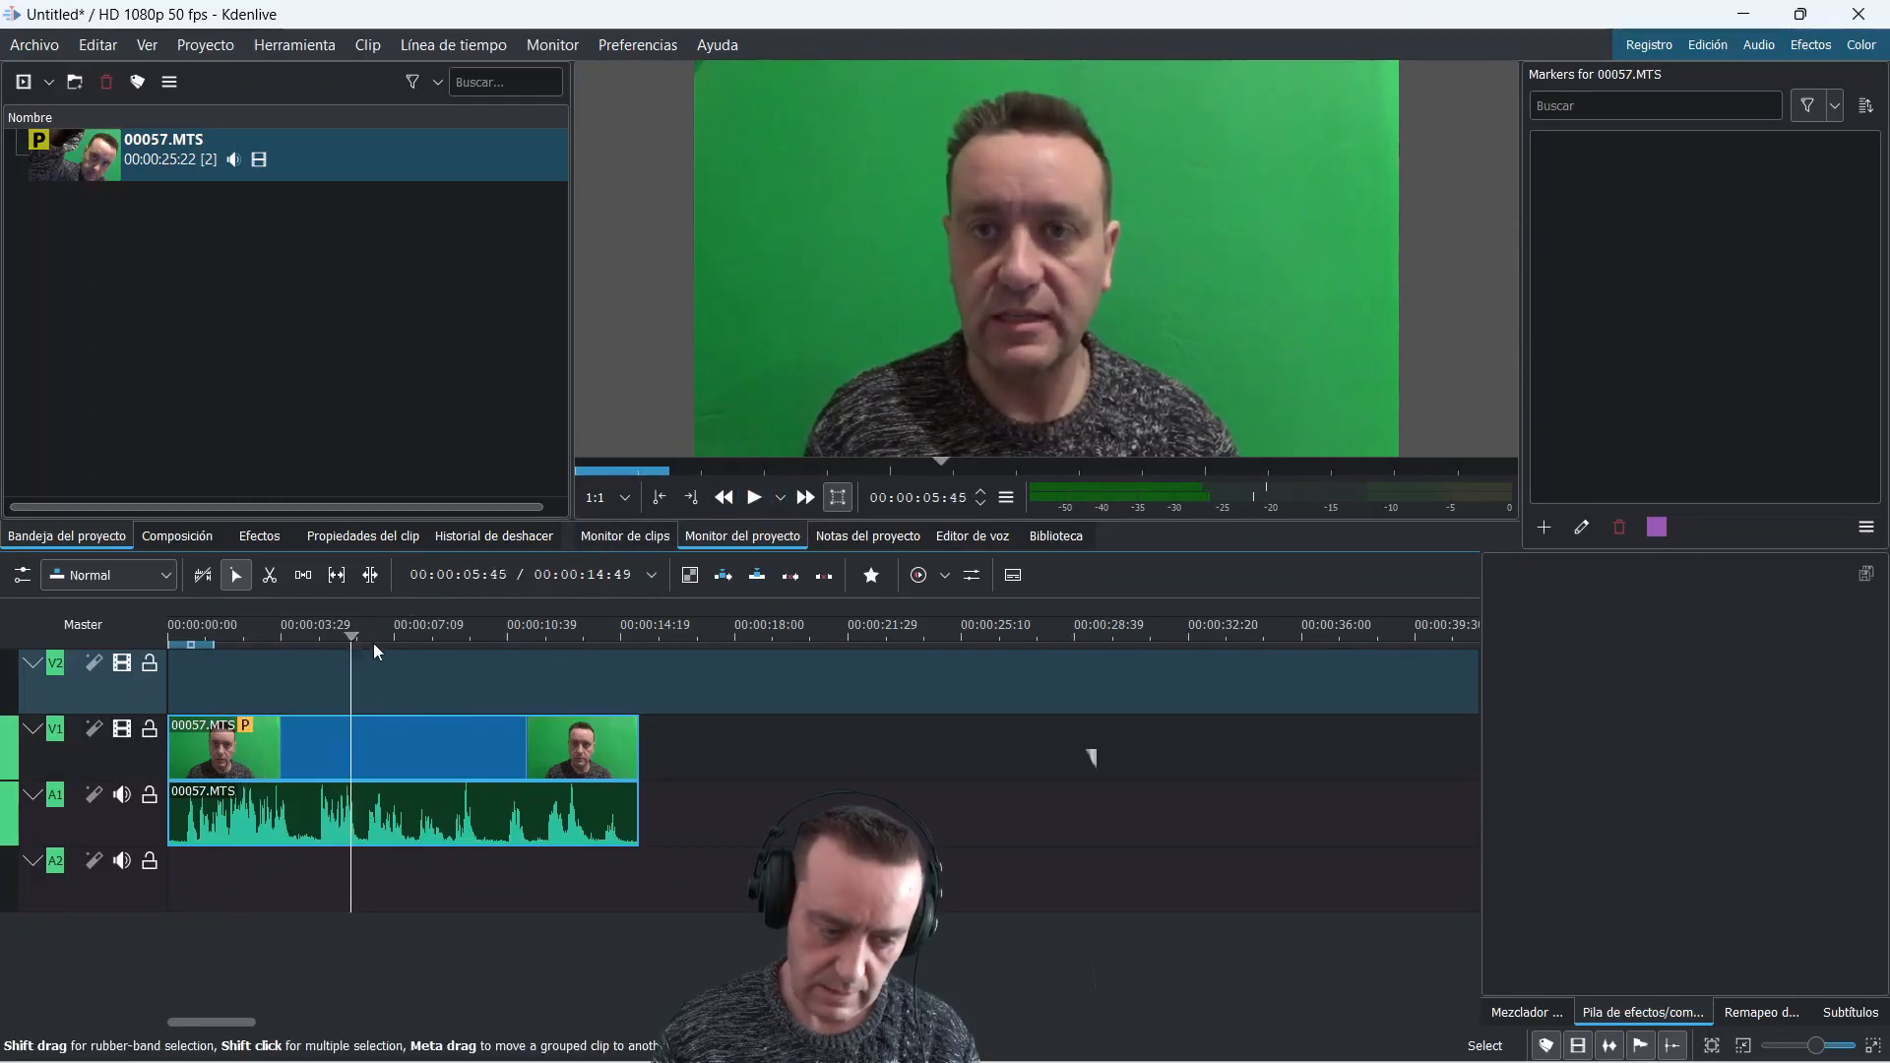
Cut the 00057.MTS clip on track V1 at 00:00:10:43 and 00:00:13:20 to isolate a middle segment
left_click_drag(384, 640, 510, 638)
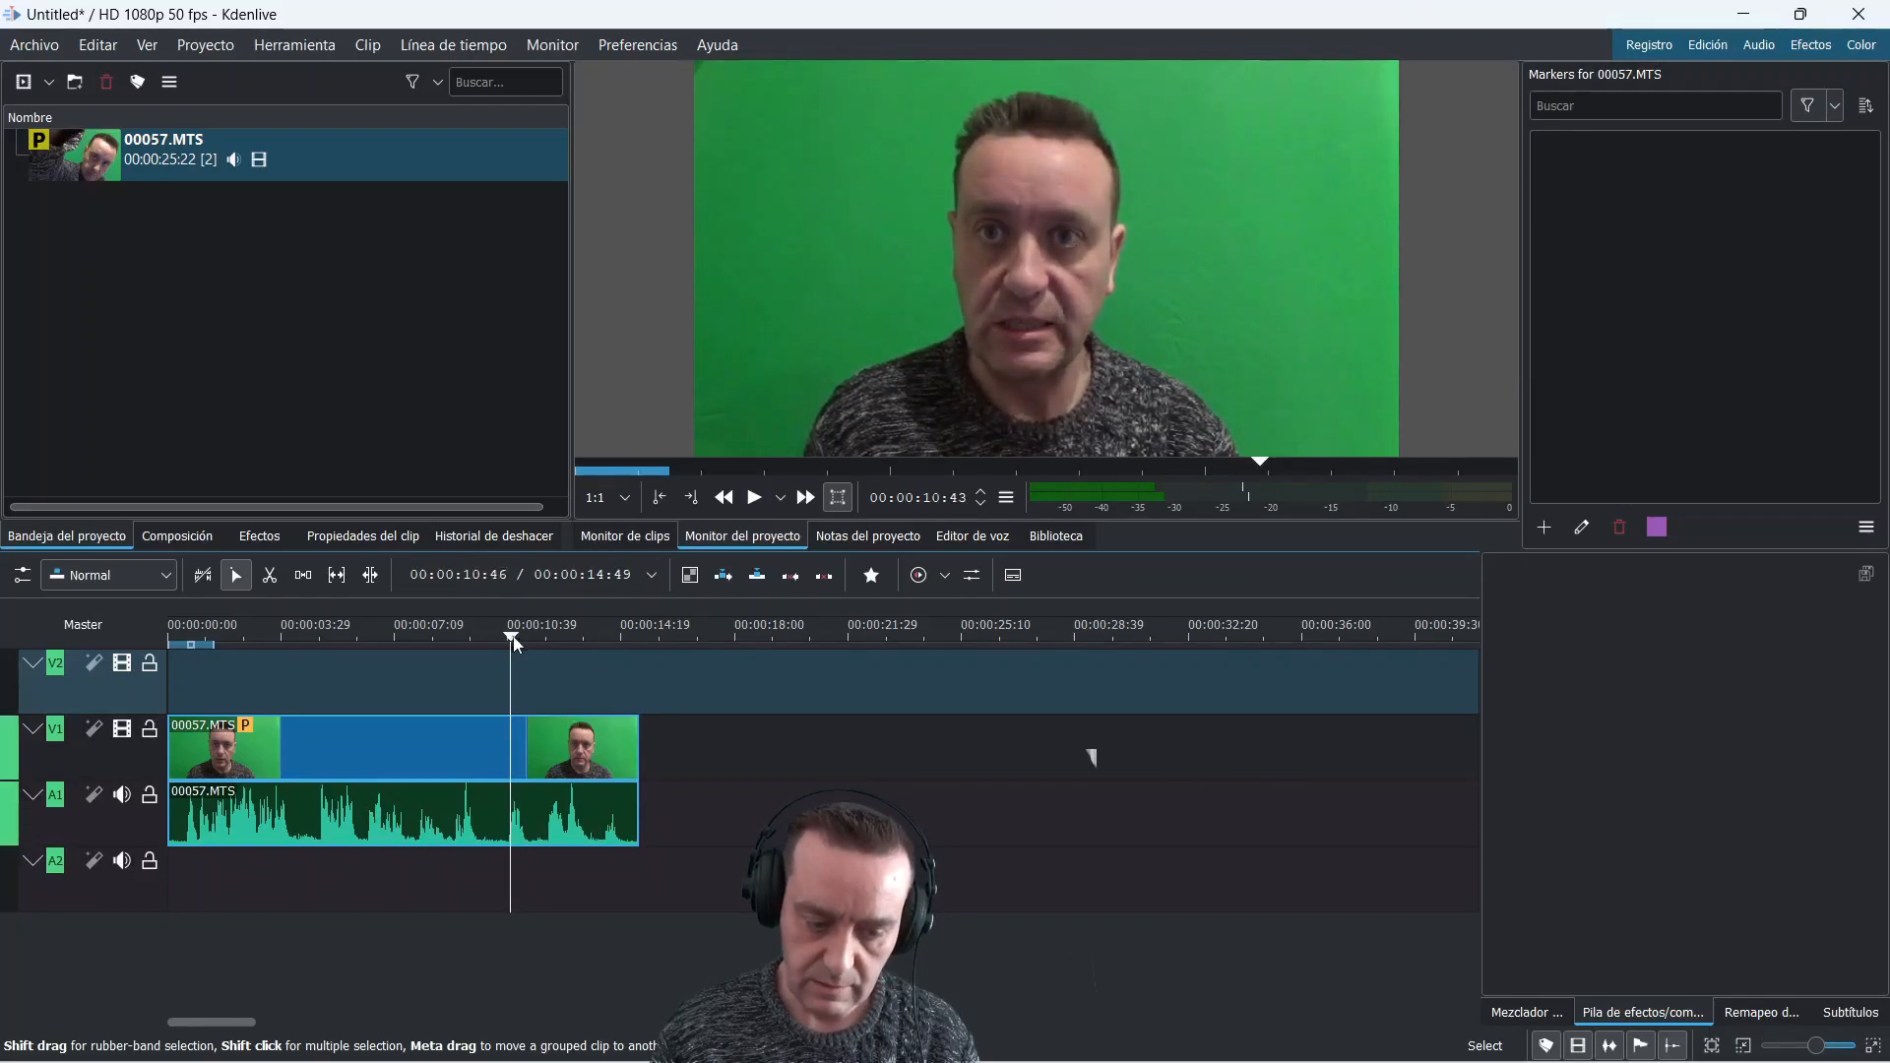
right_click(528, 733)
left_click(656, 660)
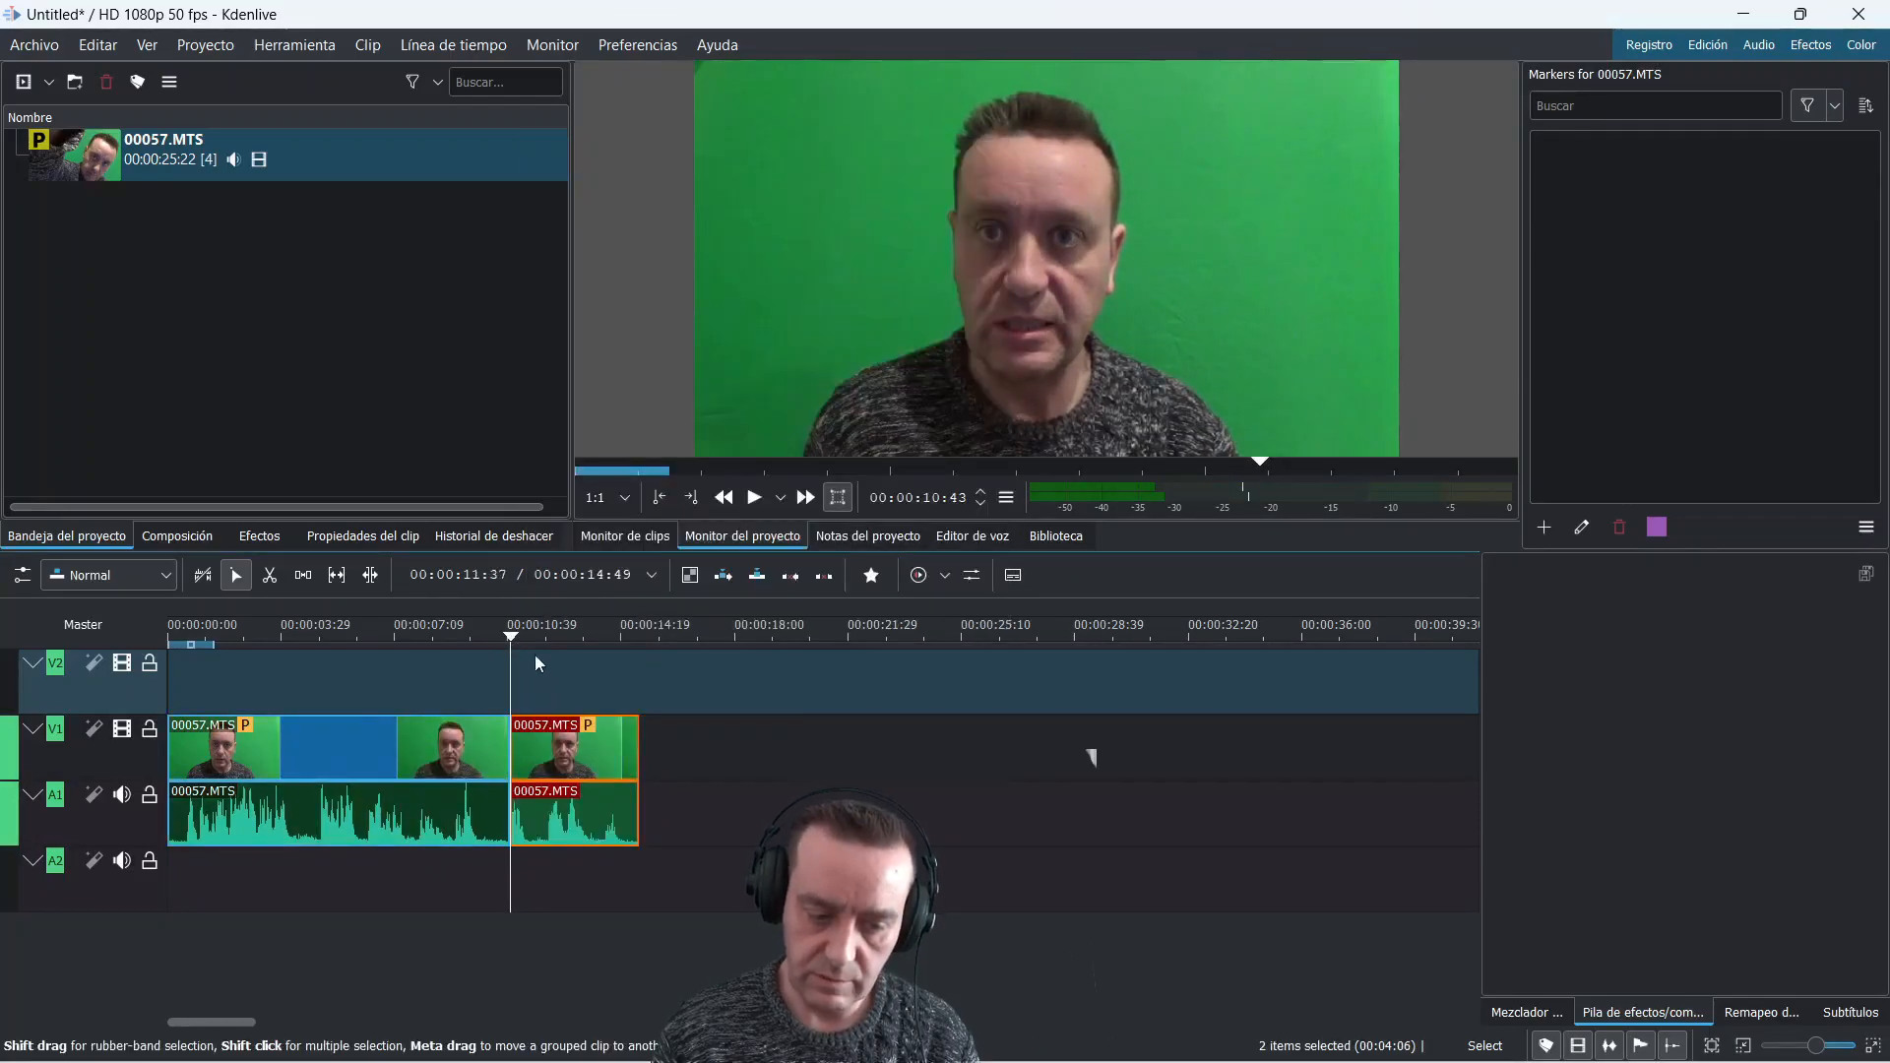
left_click_drag(514, 645, 590, 651)
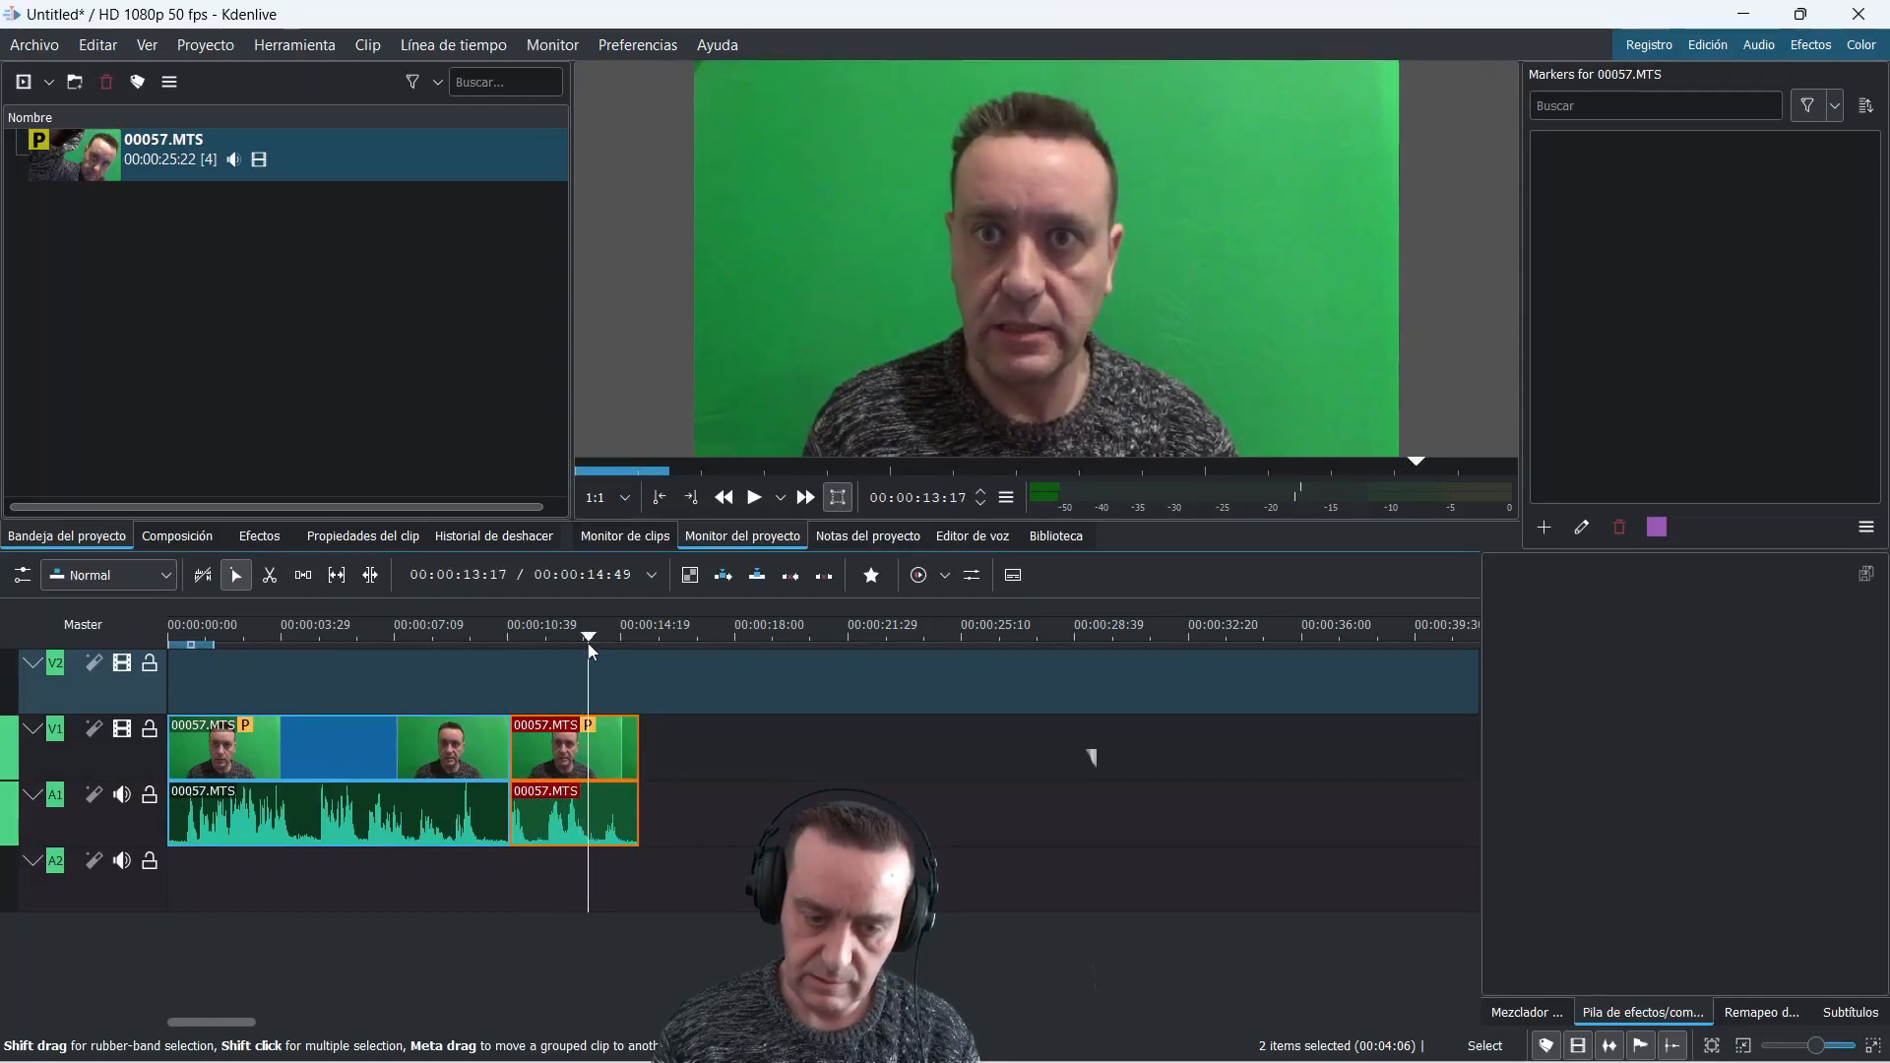
right_click(617, 721)
left_click(735, 677)
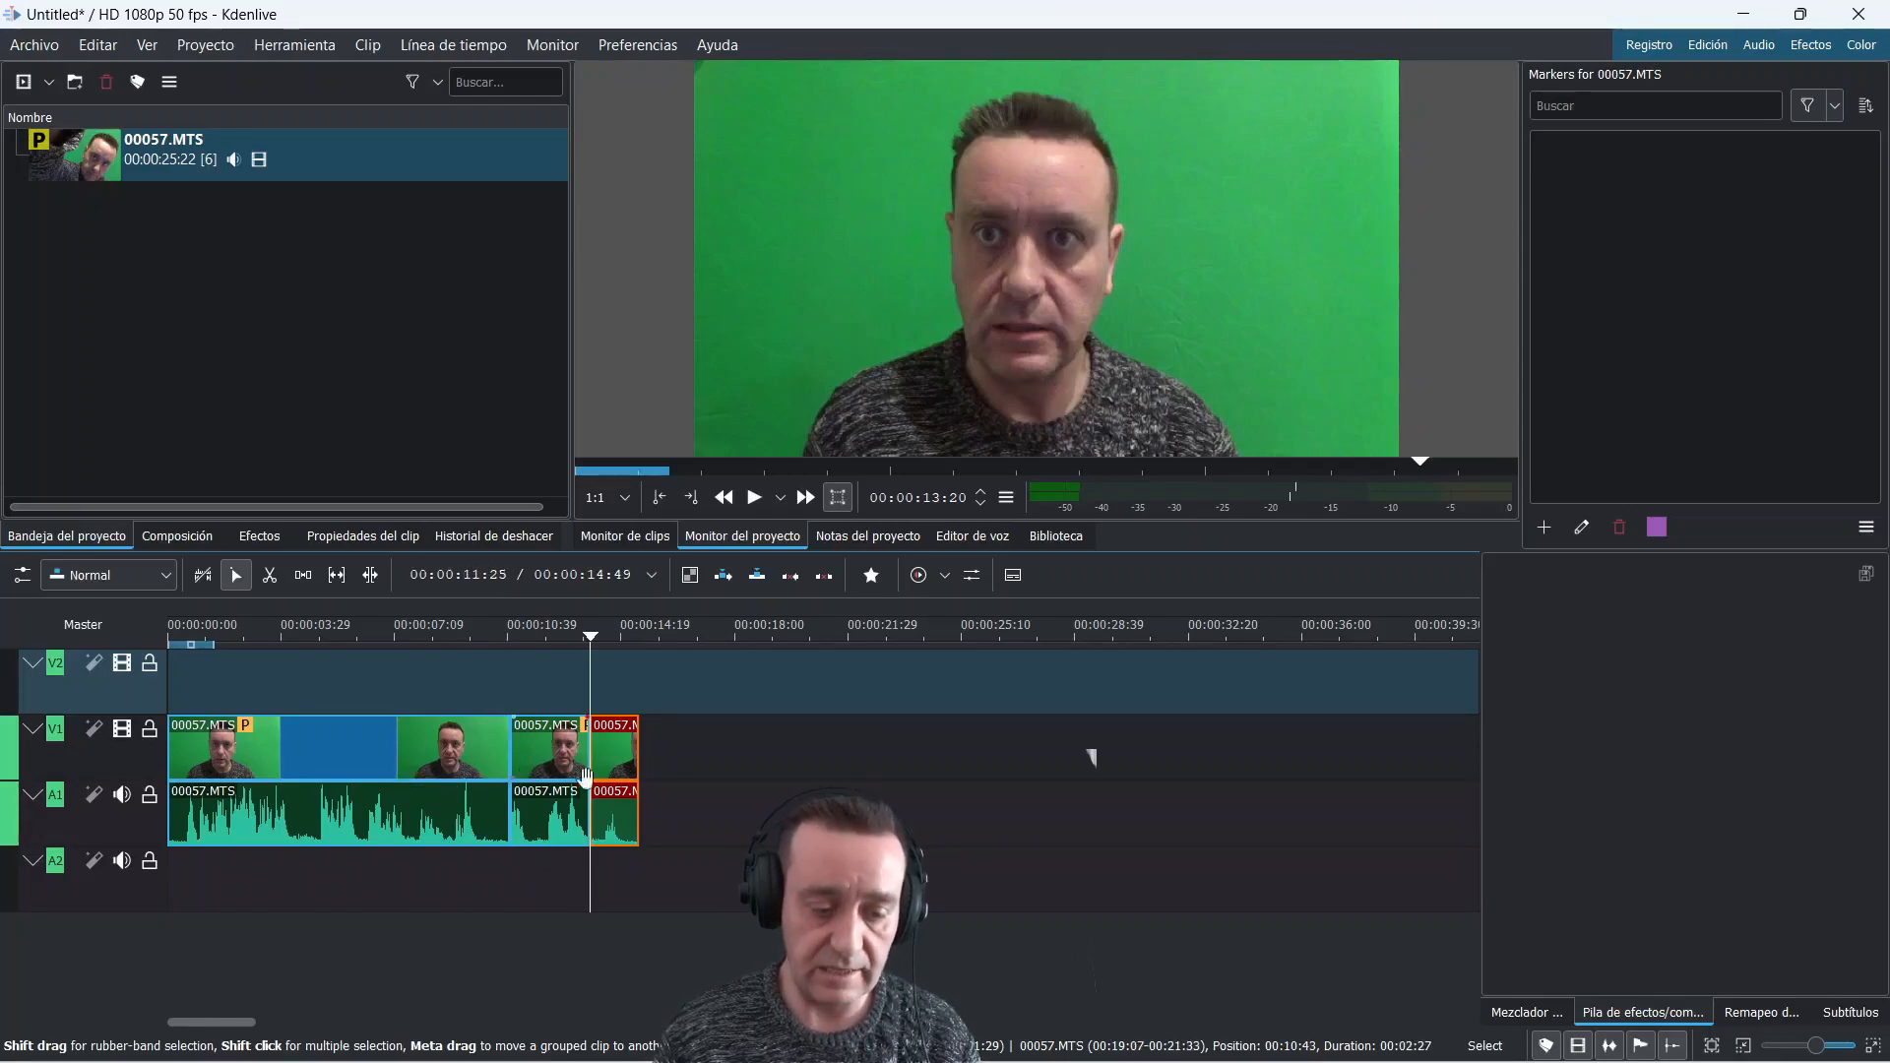
Search the effects library for "form"
left_click(261, 536)
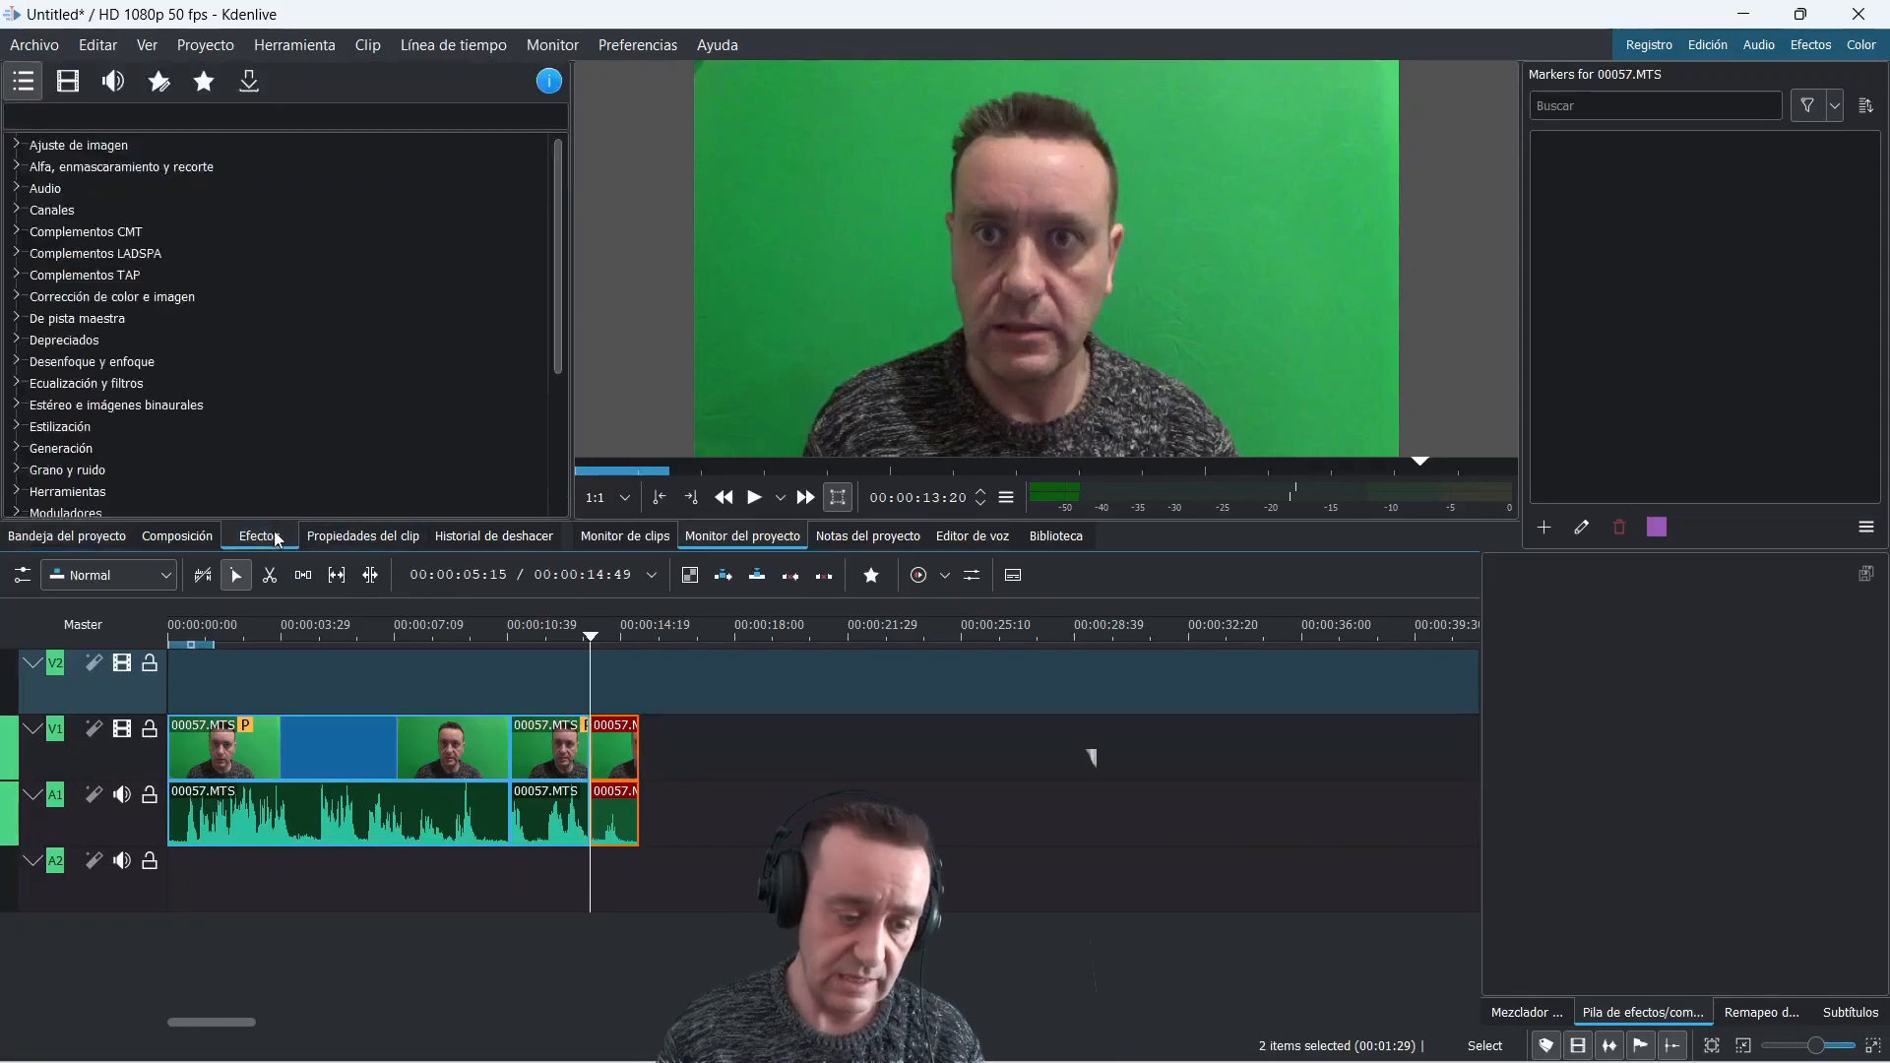
left_click(235, 119)
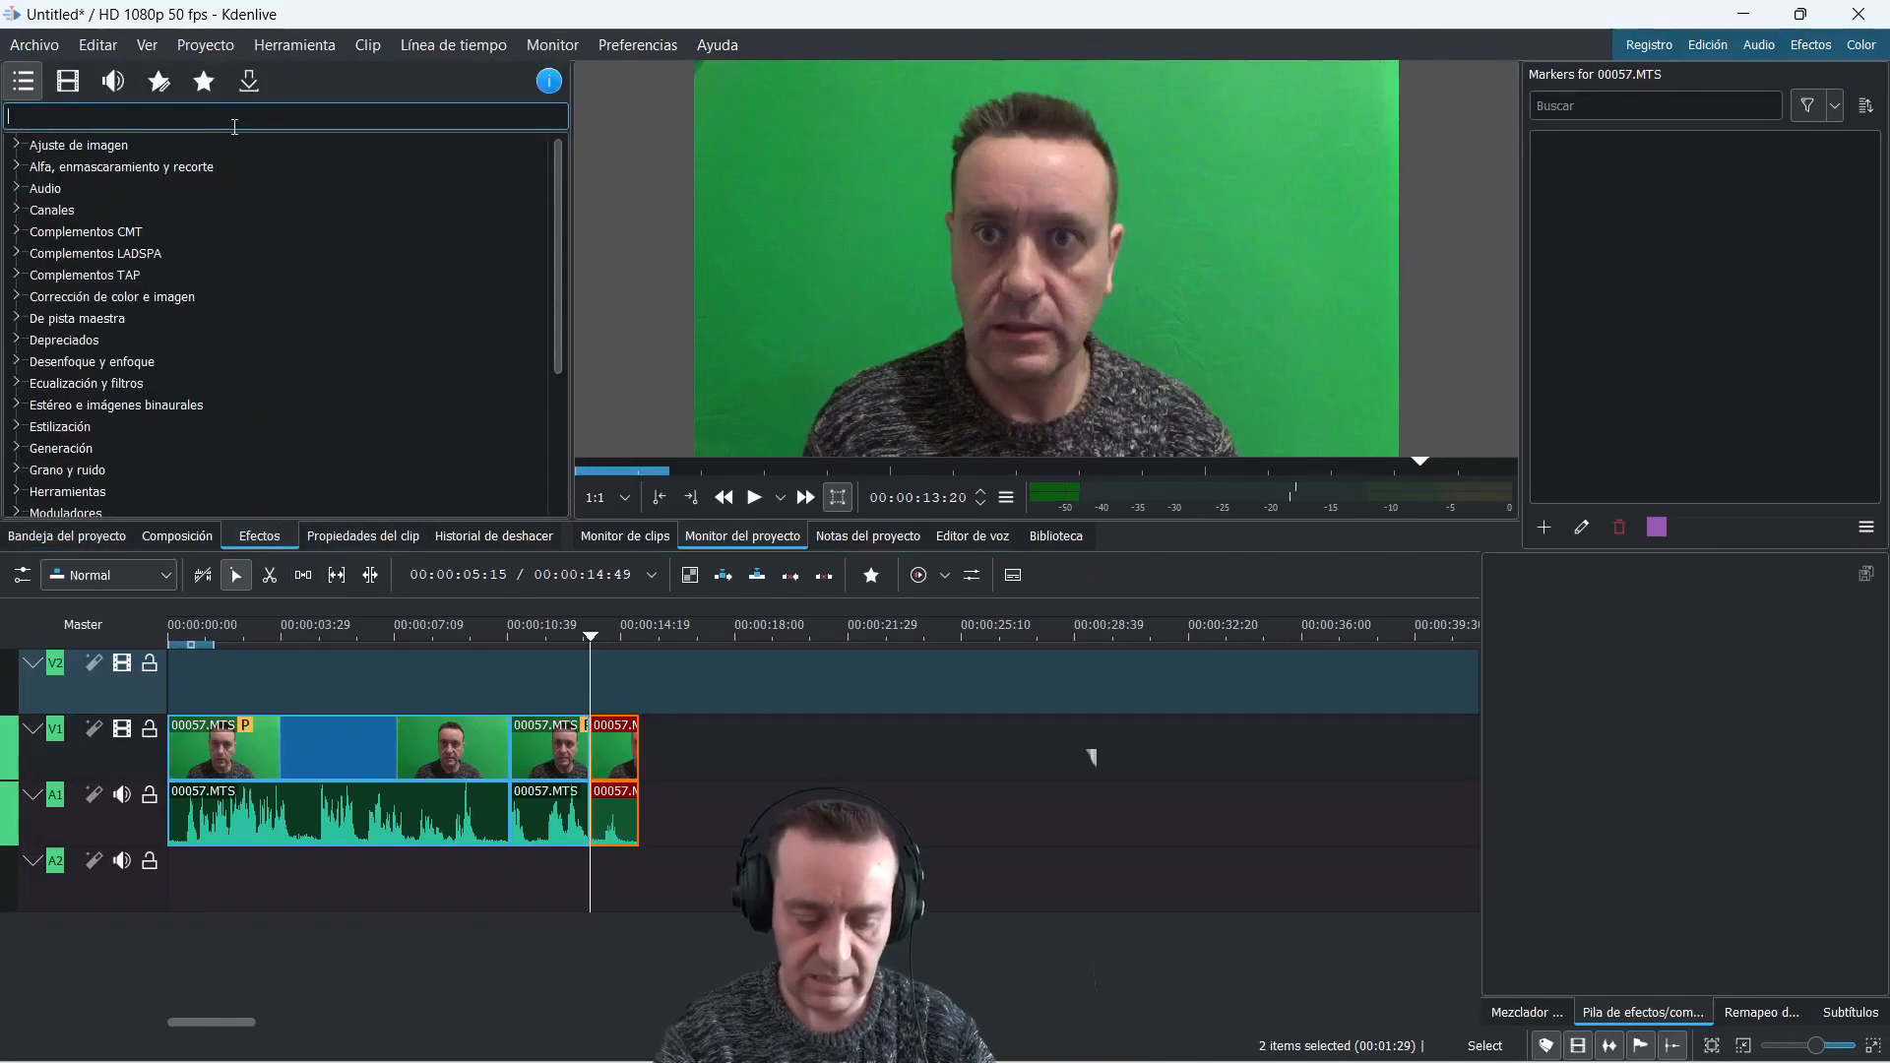
type("form")
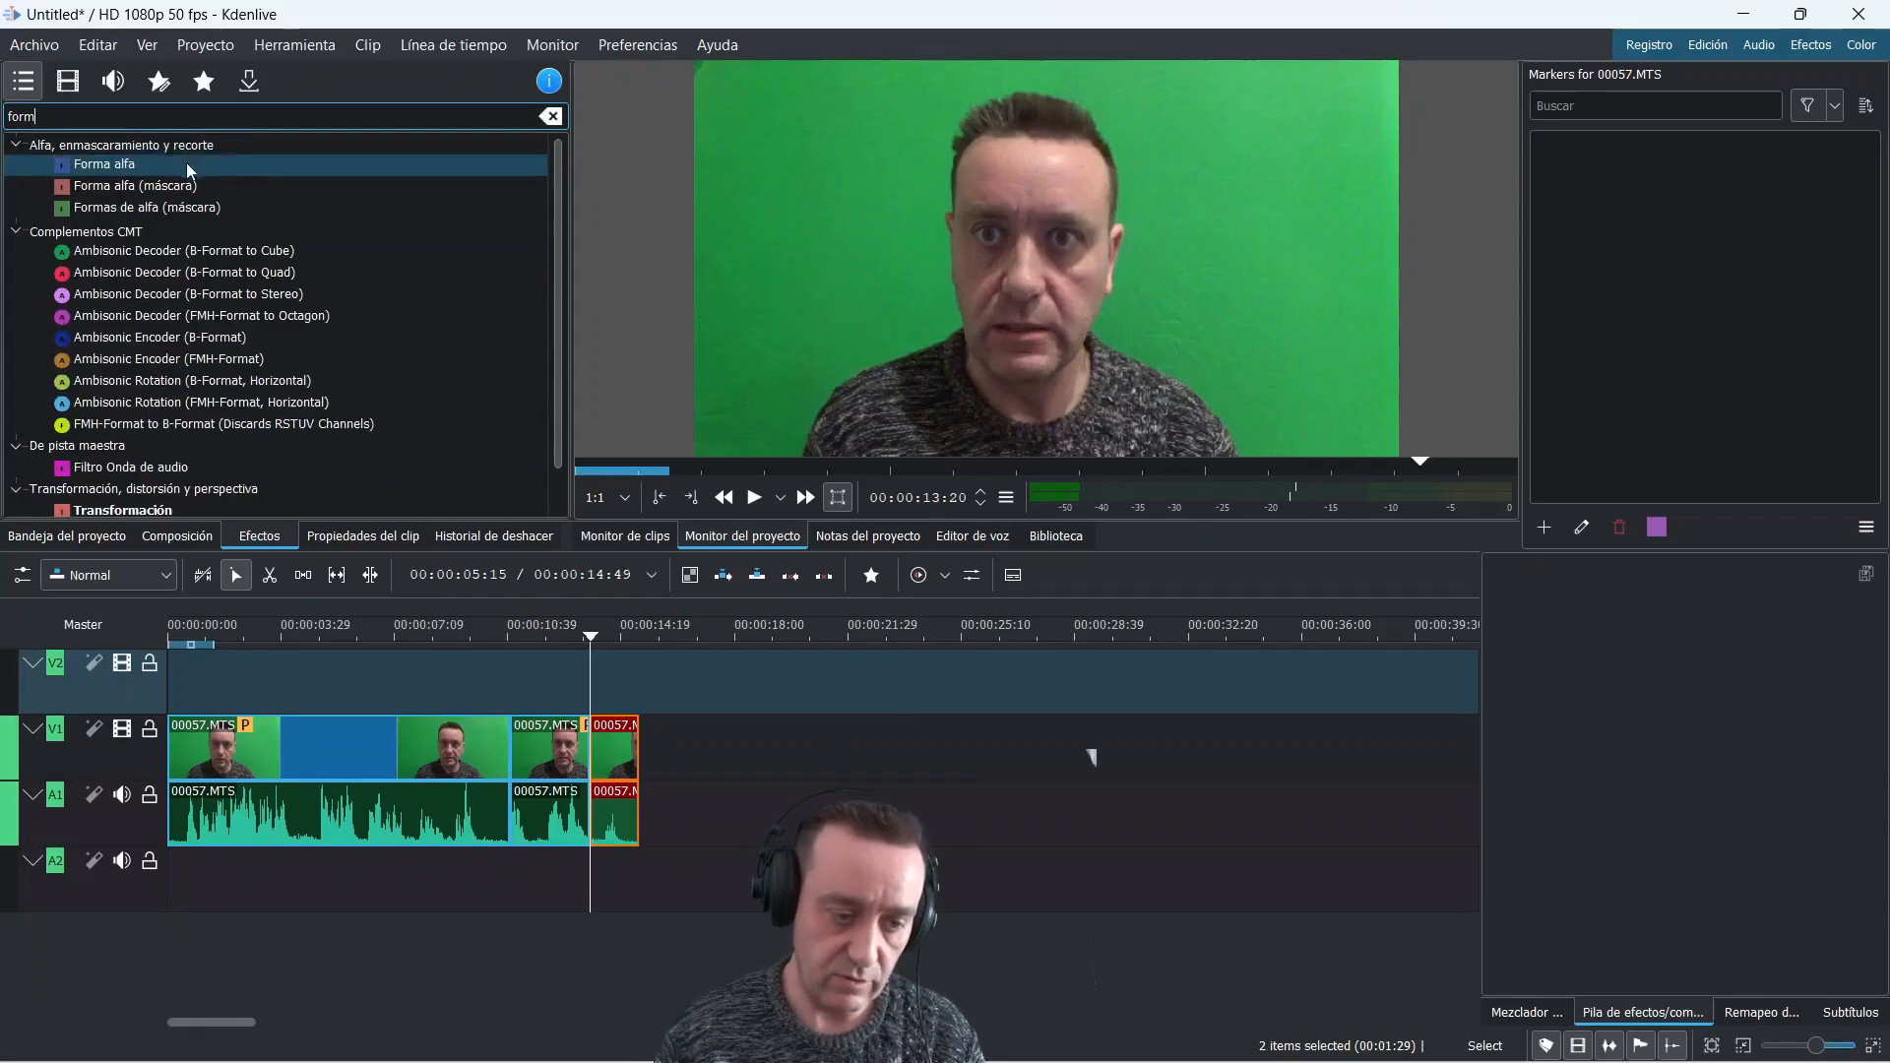
Apply the Formas de alfa (máscara) effect to the middle segment and move the clip segments up to track V2
left_click(137, 216)
left_click_drag(139, 222, 565, 748)
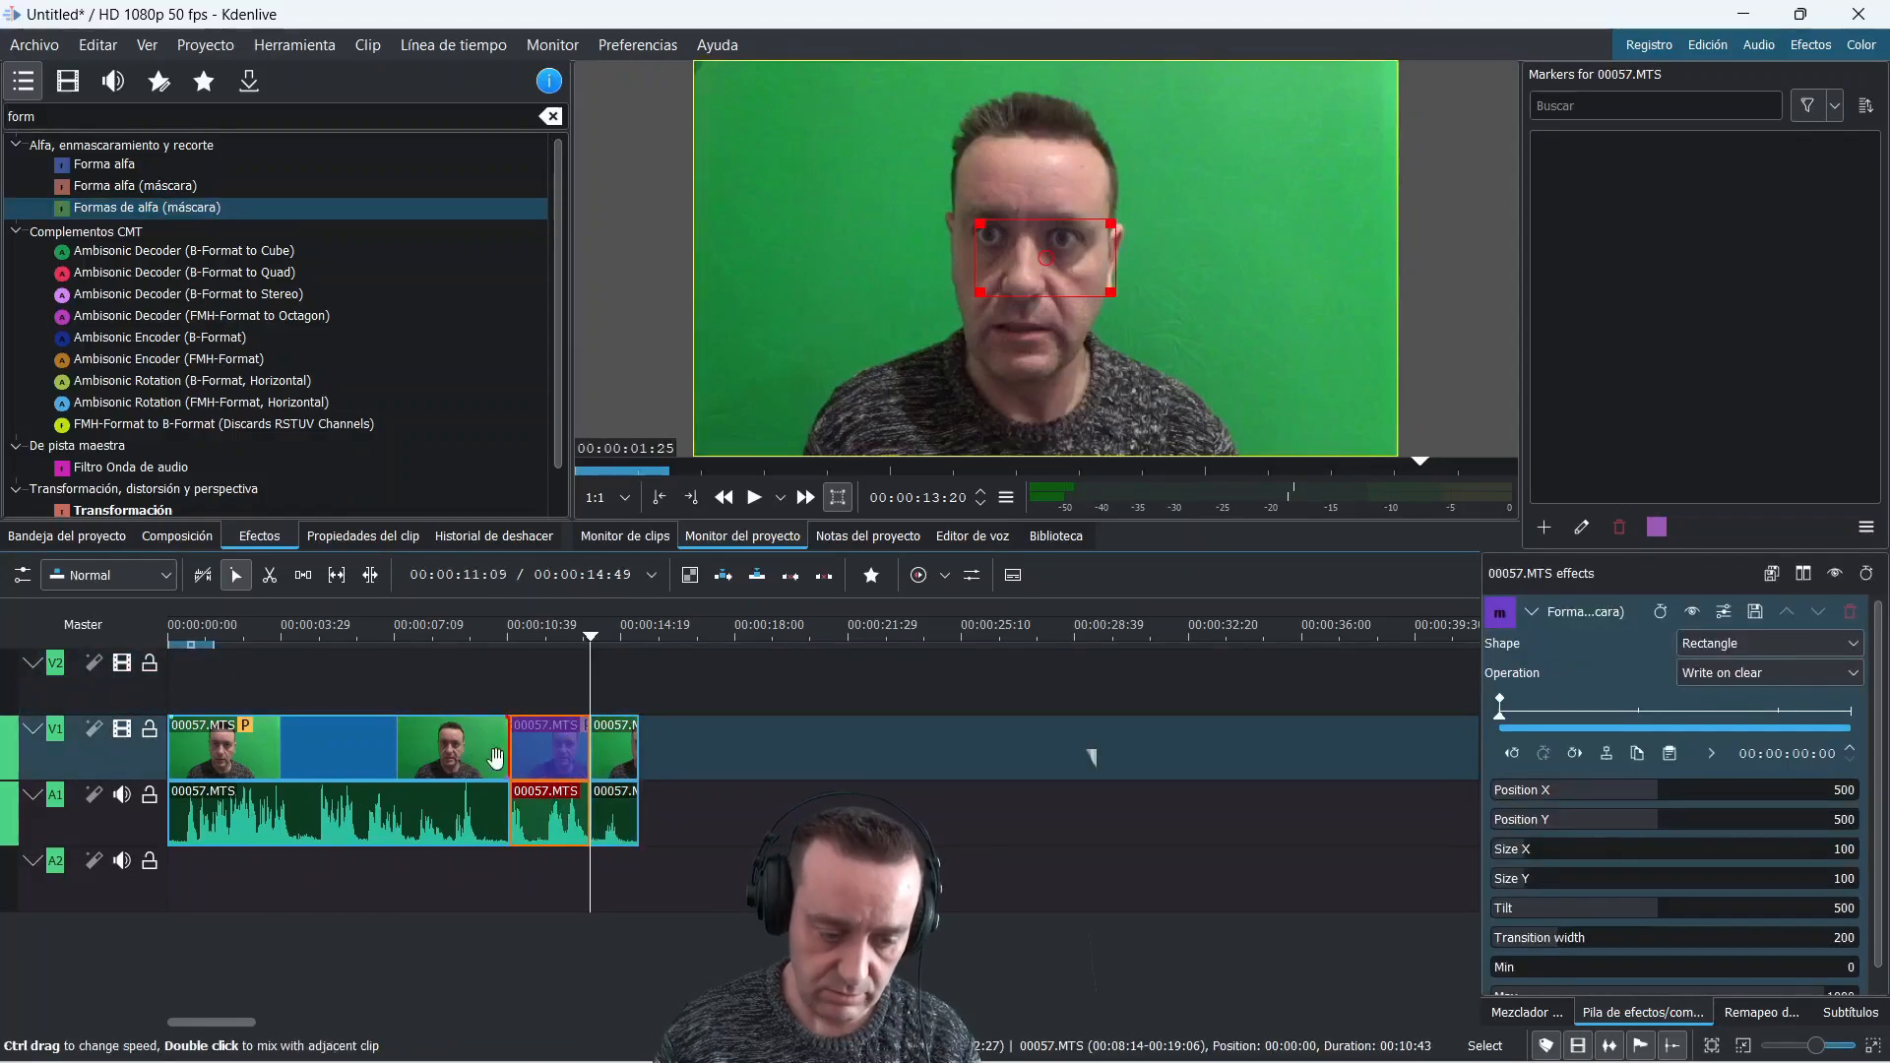
left_click_drag(442, 758, 444, 693)
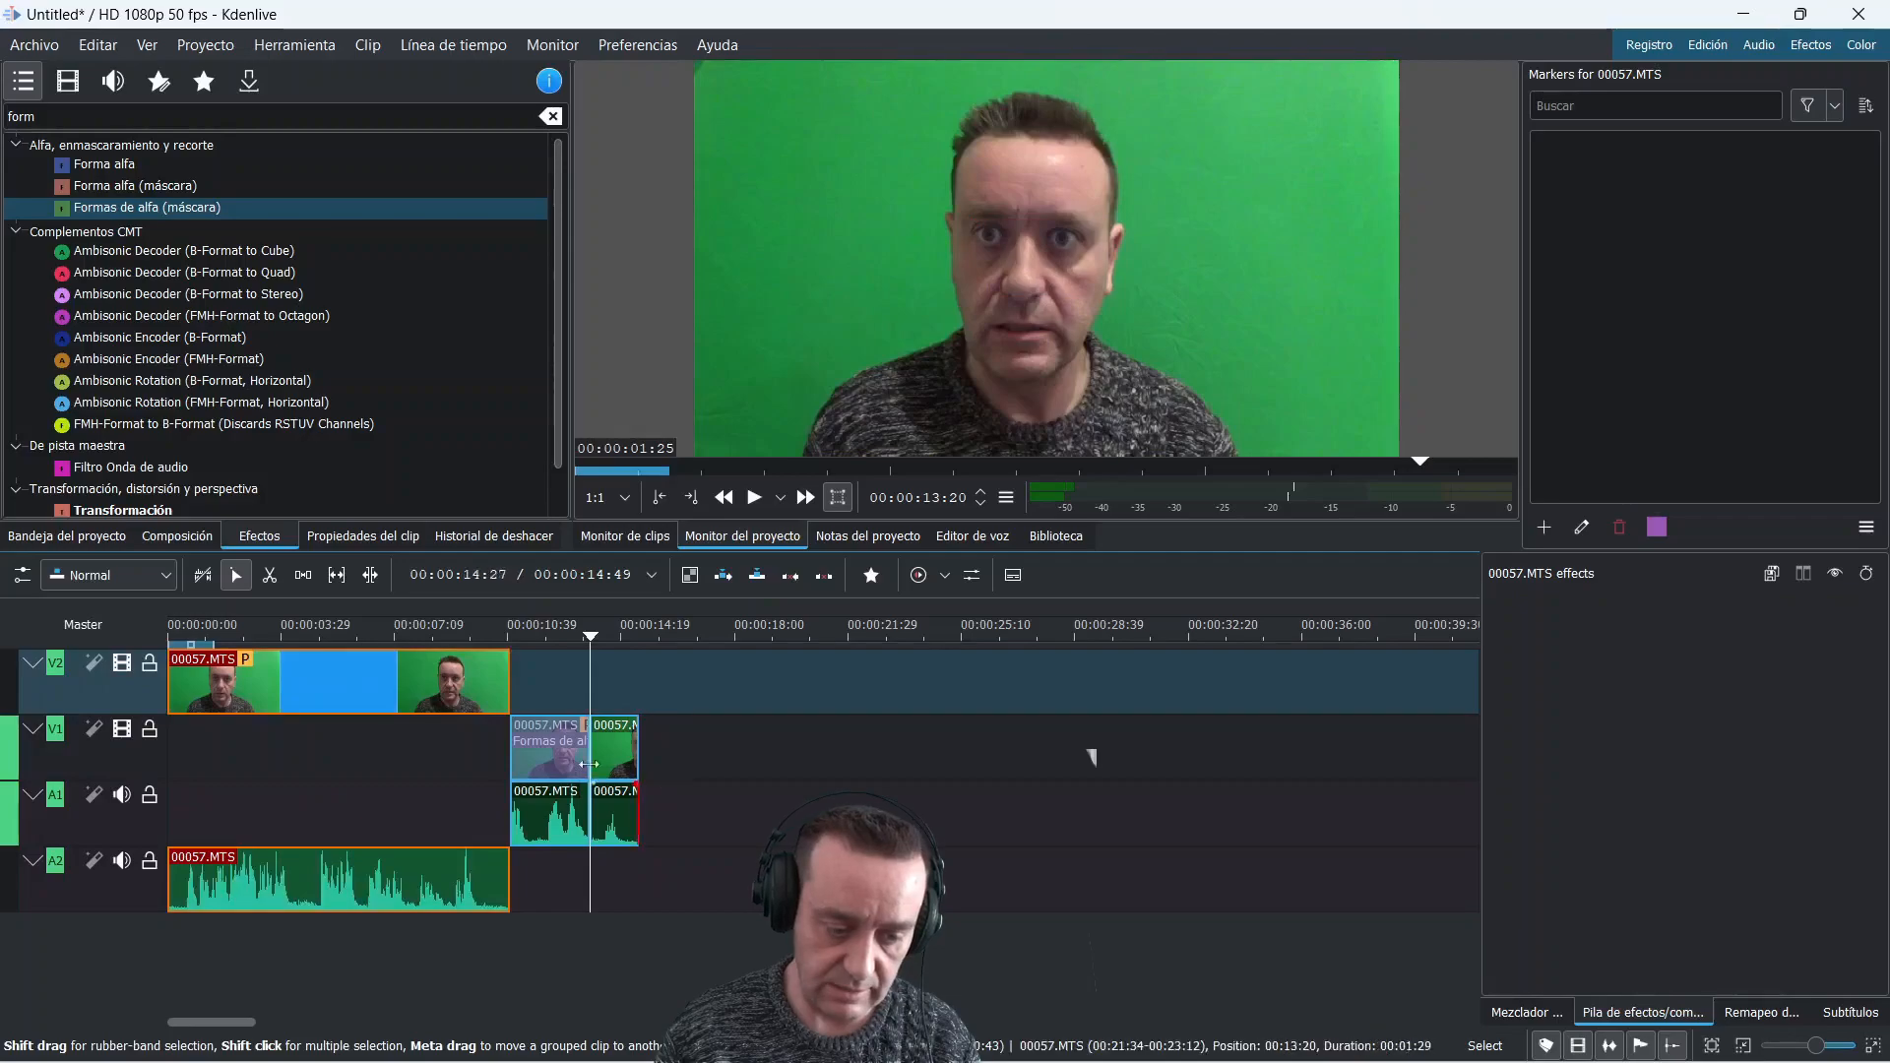
left_click_drag(558, 731, 622, 700)
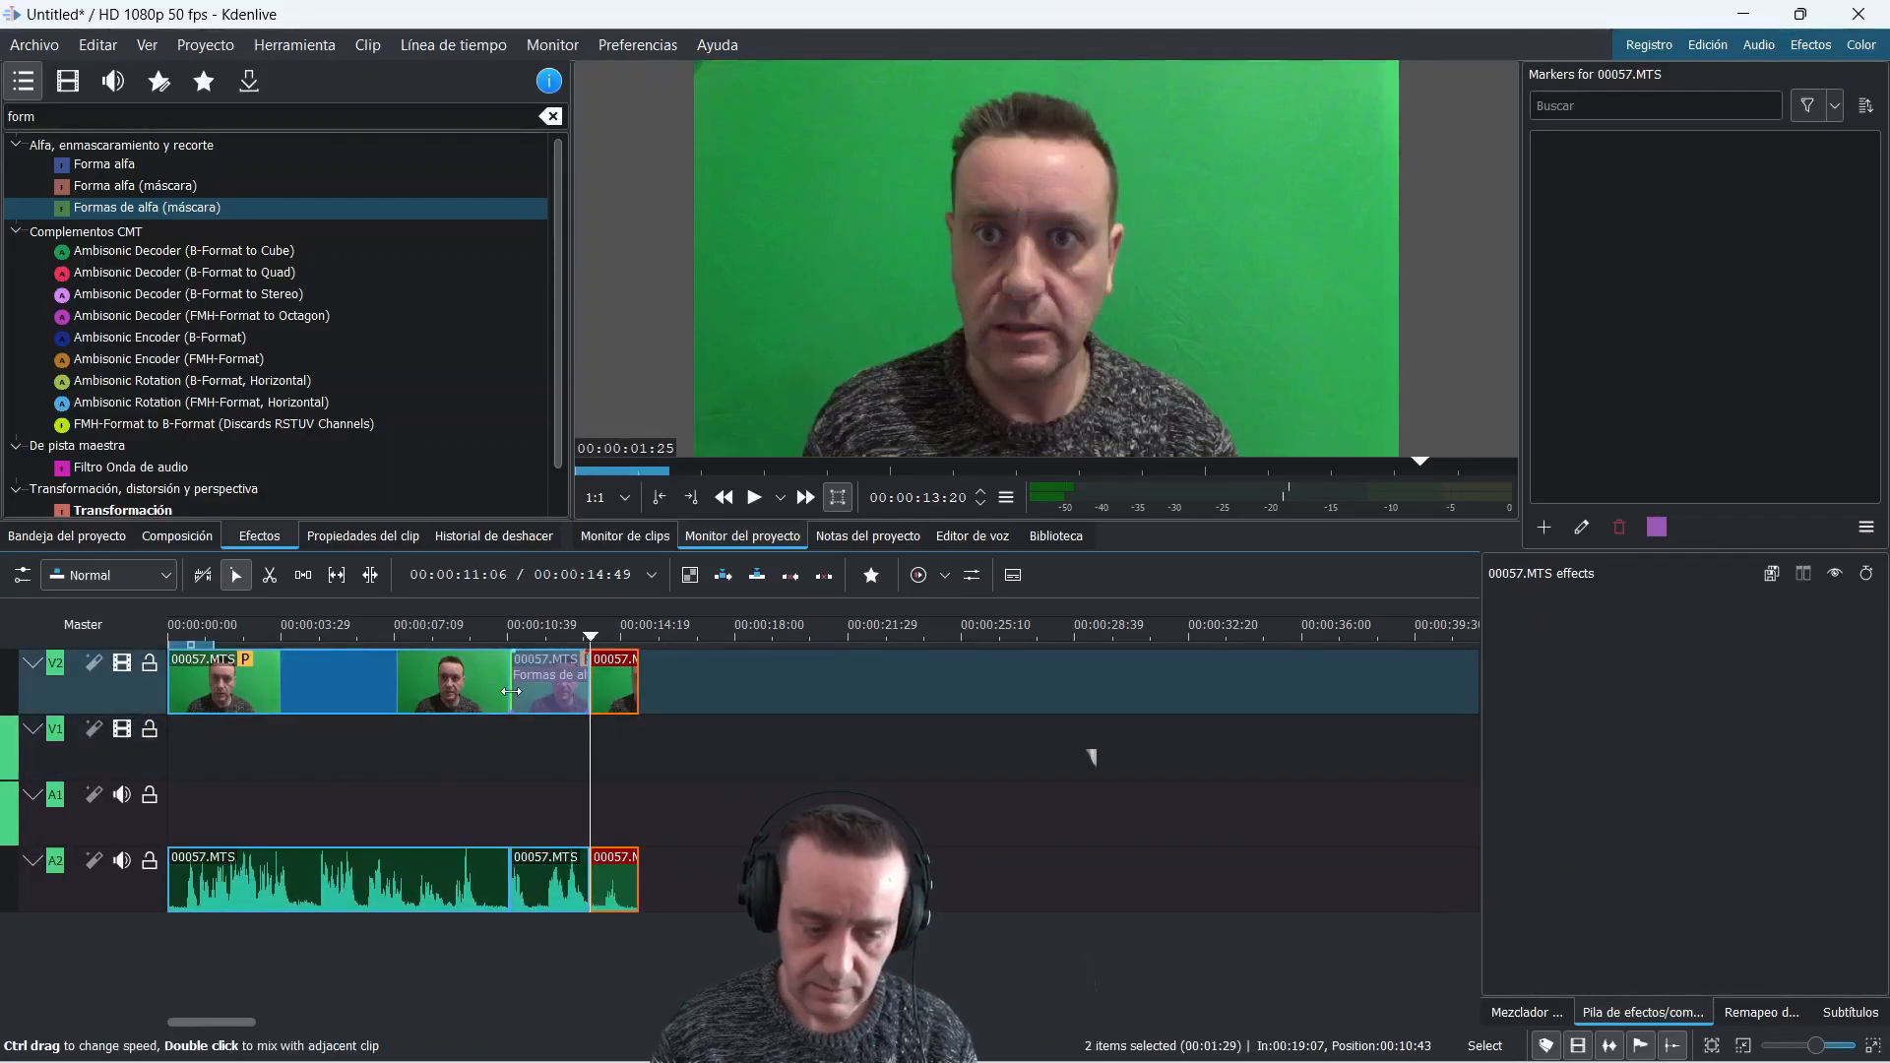
Undo the track moves, the mask effect and both cuts on the 00057.MTS clip
key("ctrl+z")
key("ctrl+z")
key("ctrl+z")
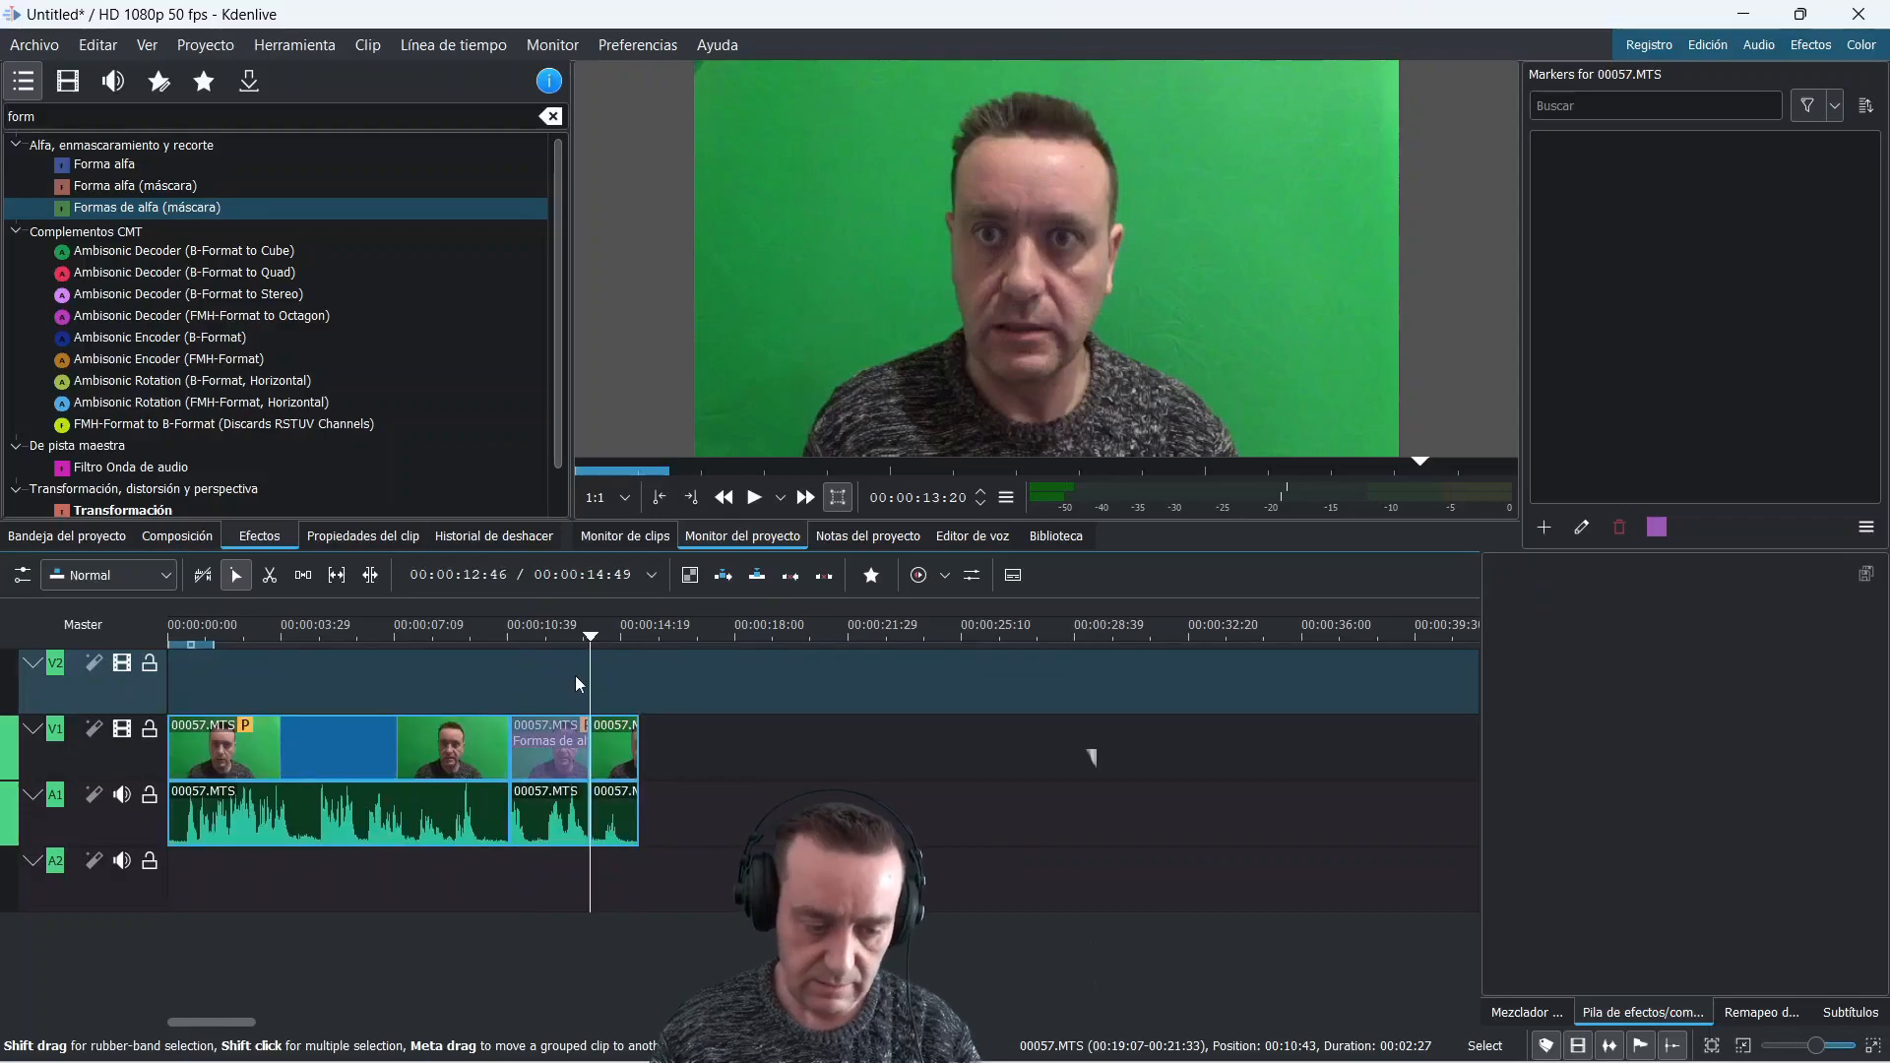
key("ctrl+z")
key("ctrl+z")
key("ctrl+z")
Move the uncut 00057.MTS clip to track V2 and paste a copy on track V1, aligned with the timeline start
left_click_drag(405, 746, 408, 692)
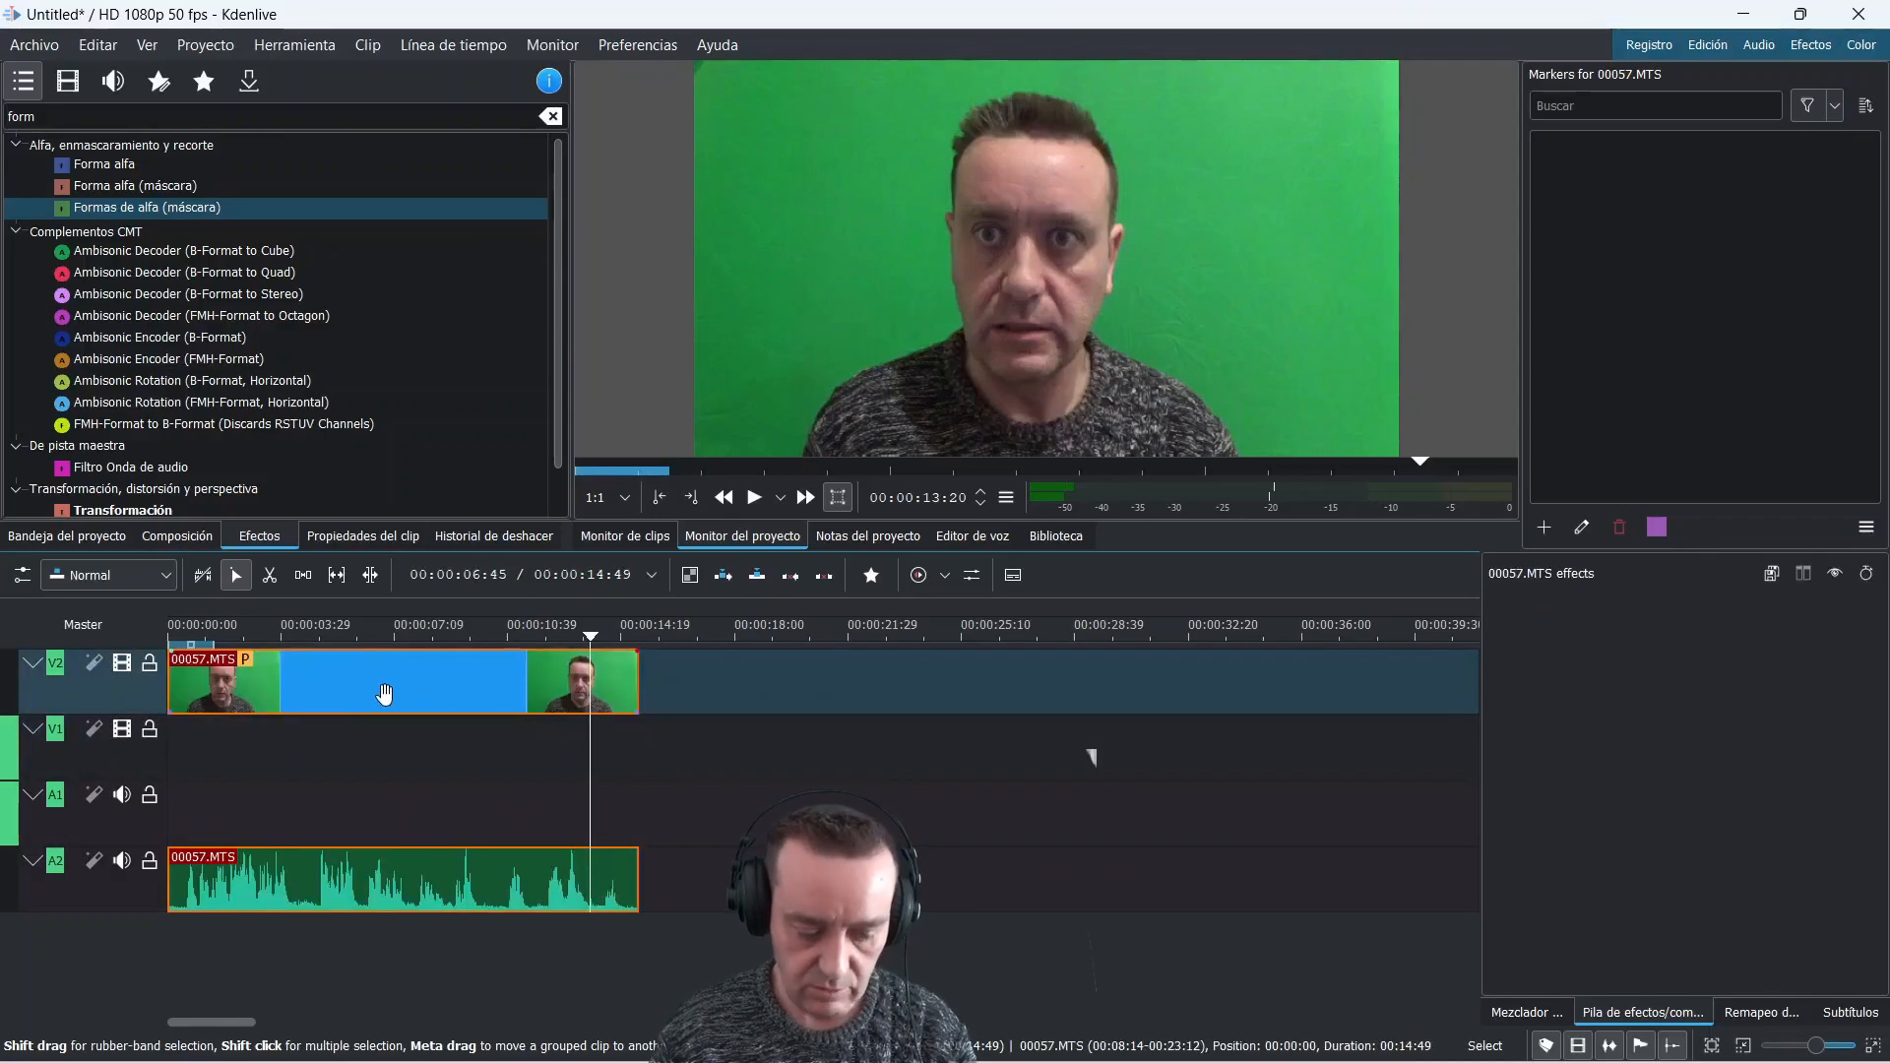
right_click(344, 759)
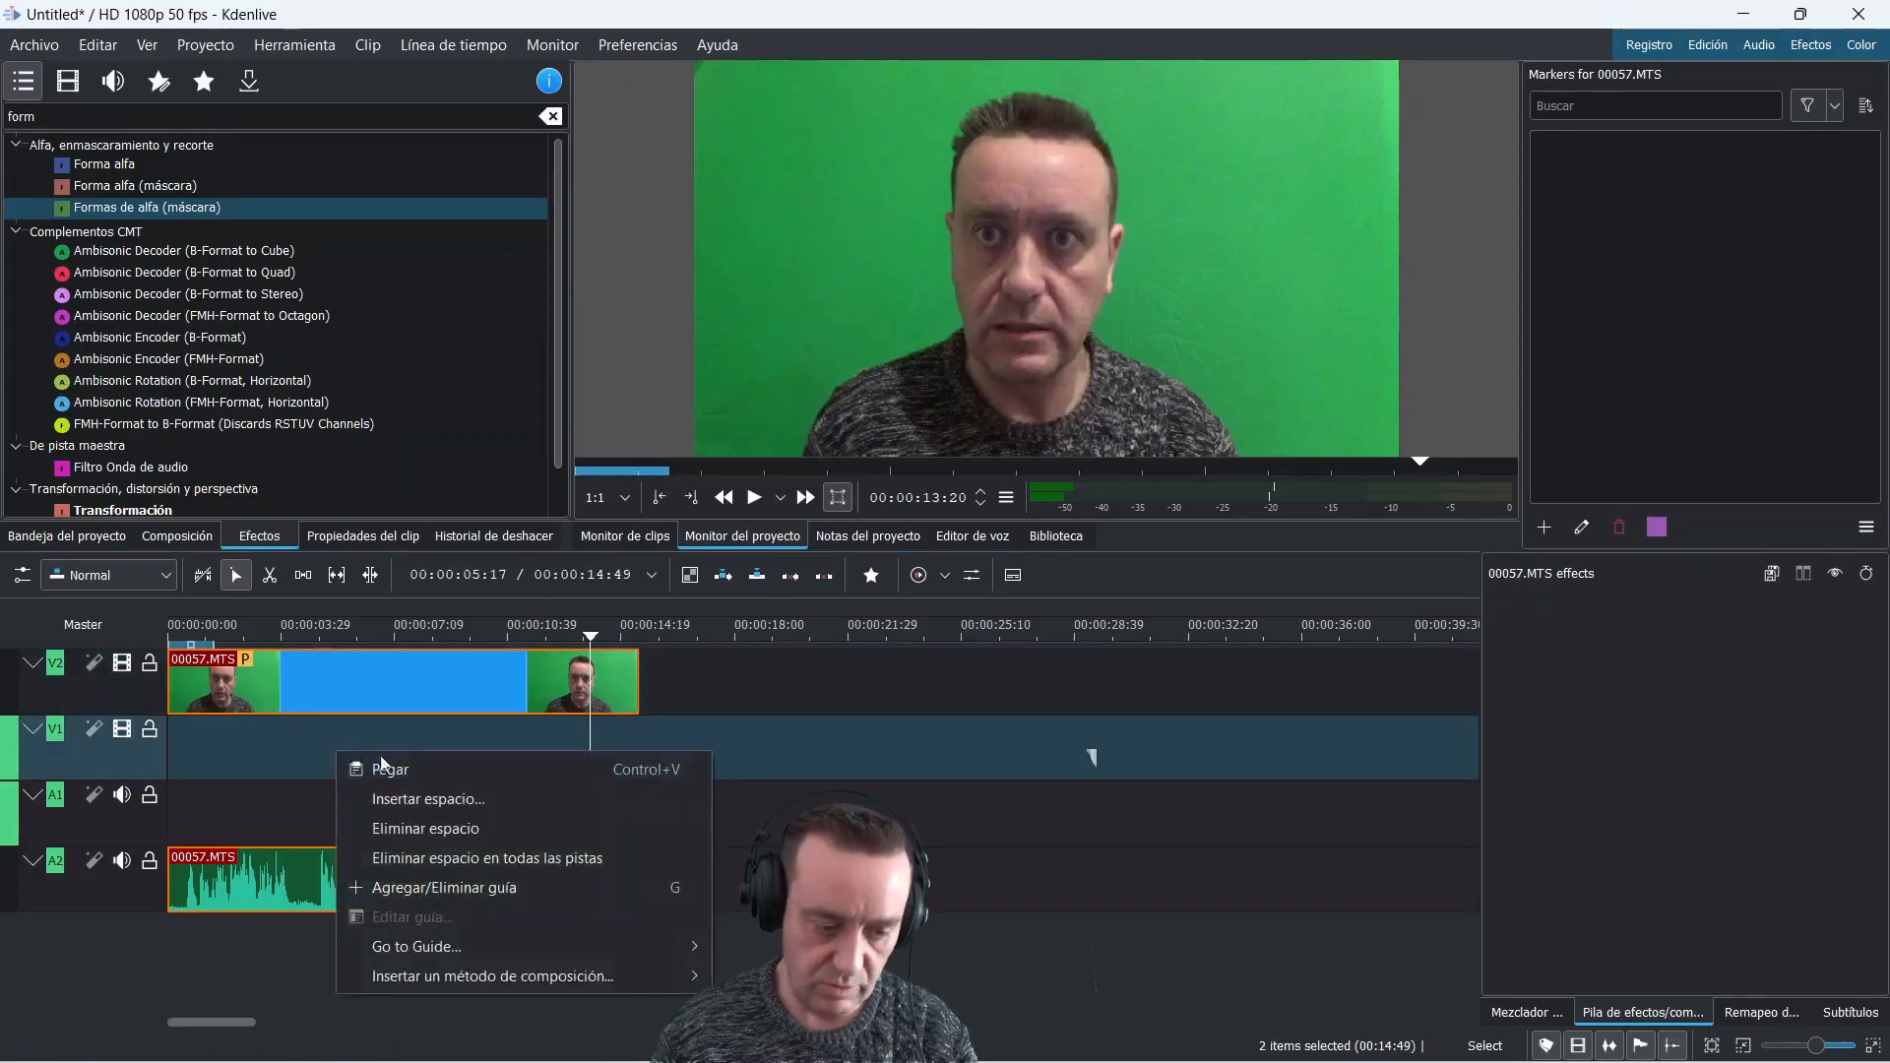
left_click(434, 765)
left_click_drag(383, 768, 214, 769)
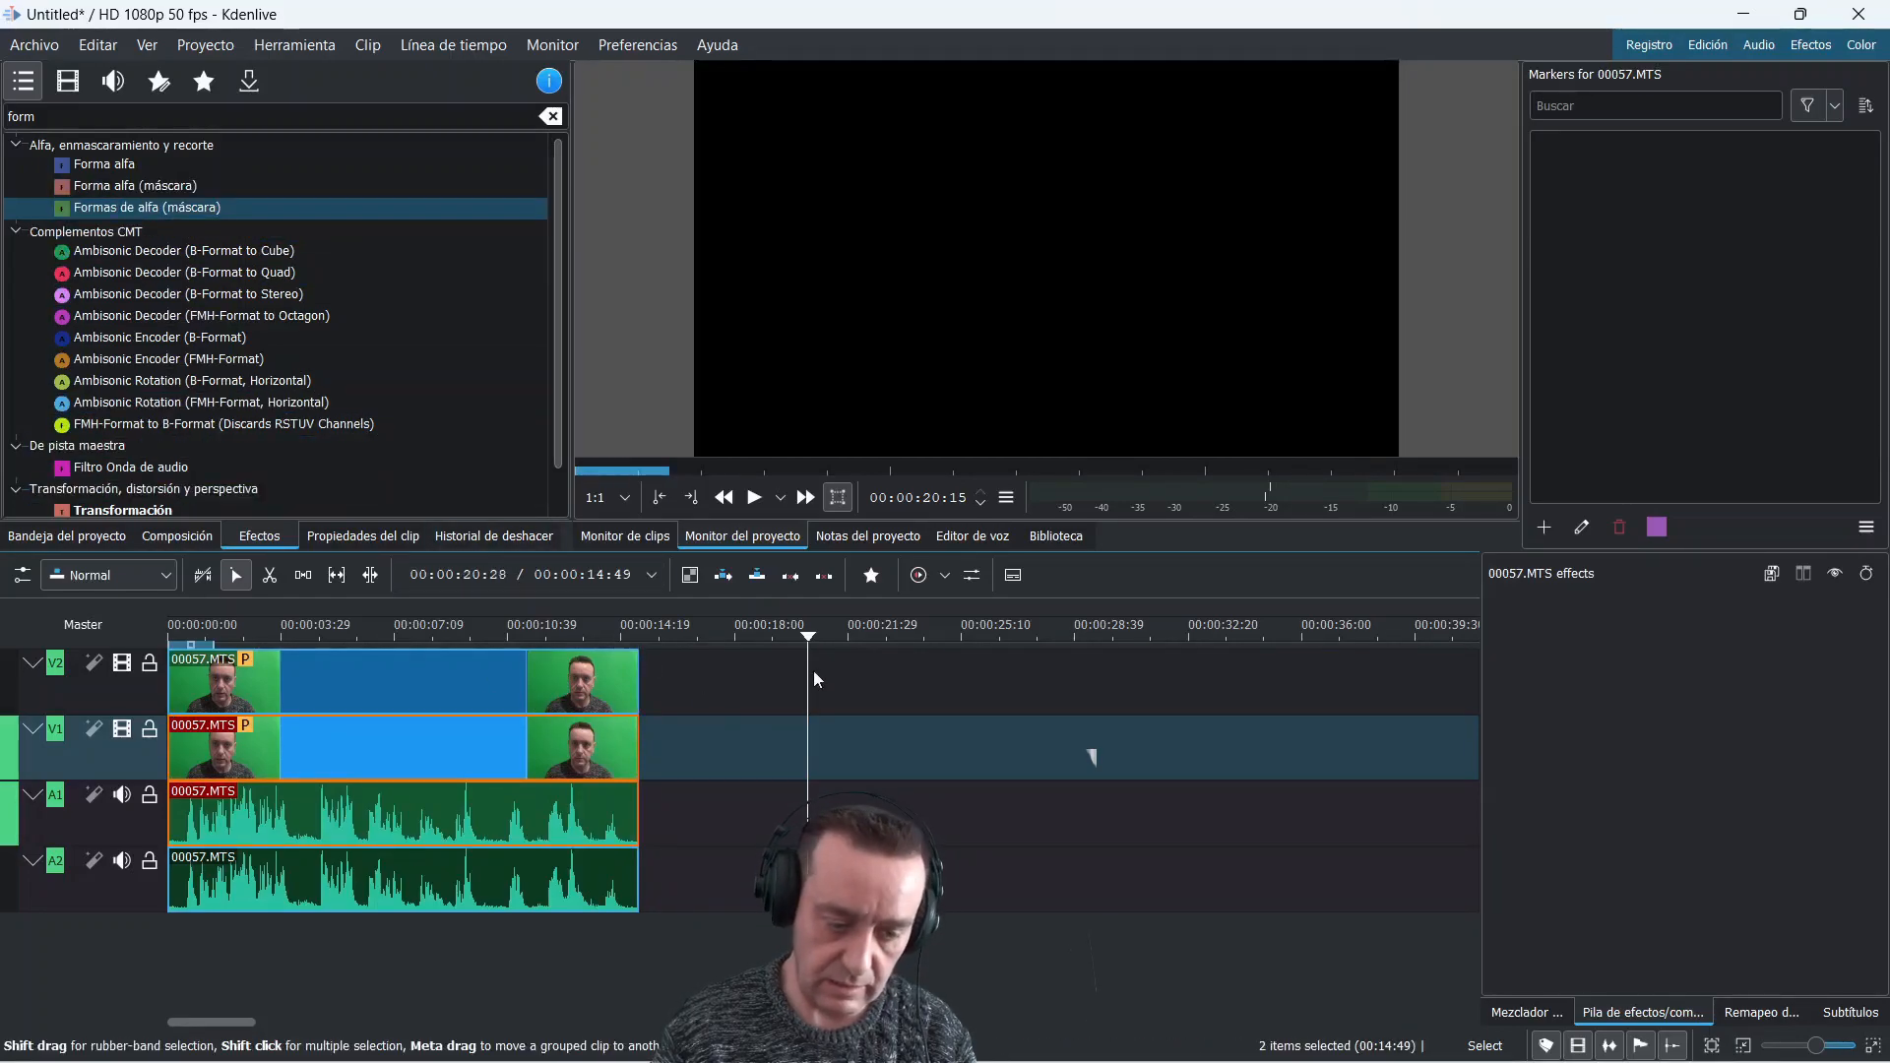
Find the start of the passage to mask and cut the V2 clip at 00:00:10:32
left_click_drag(805, 642, 497, 636)
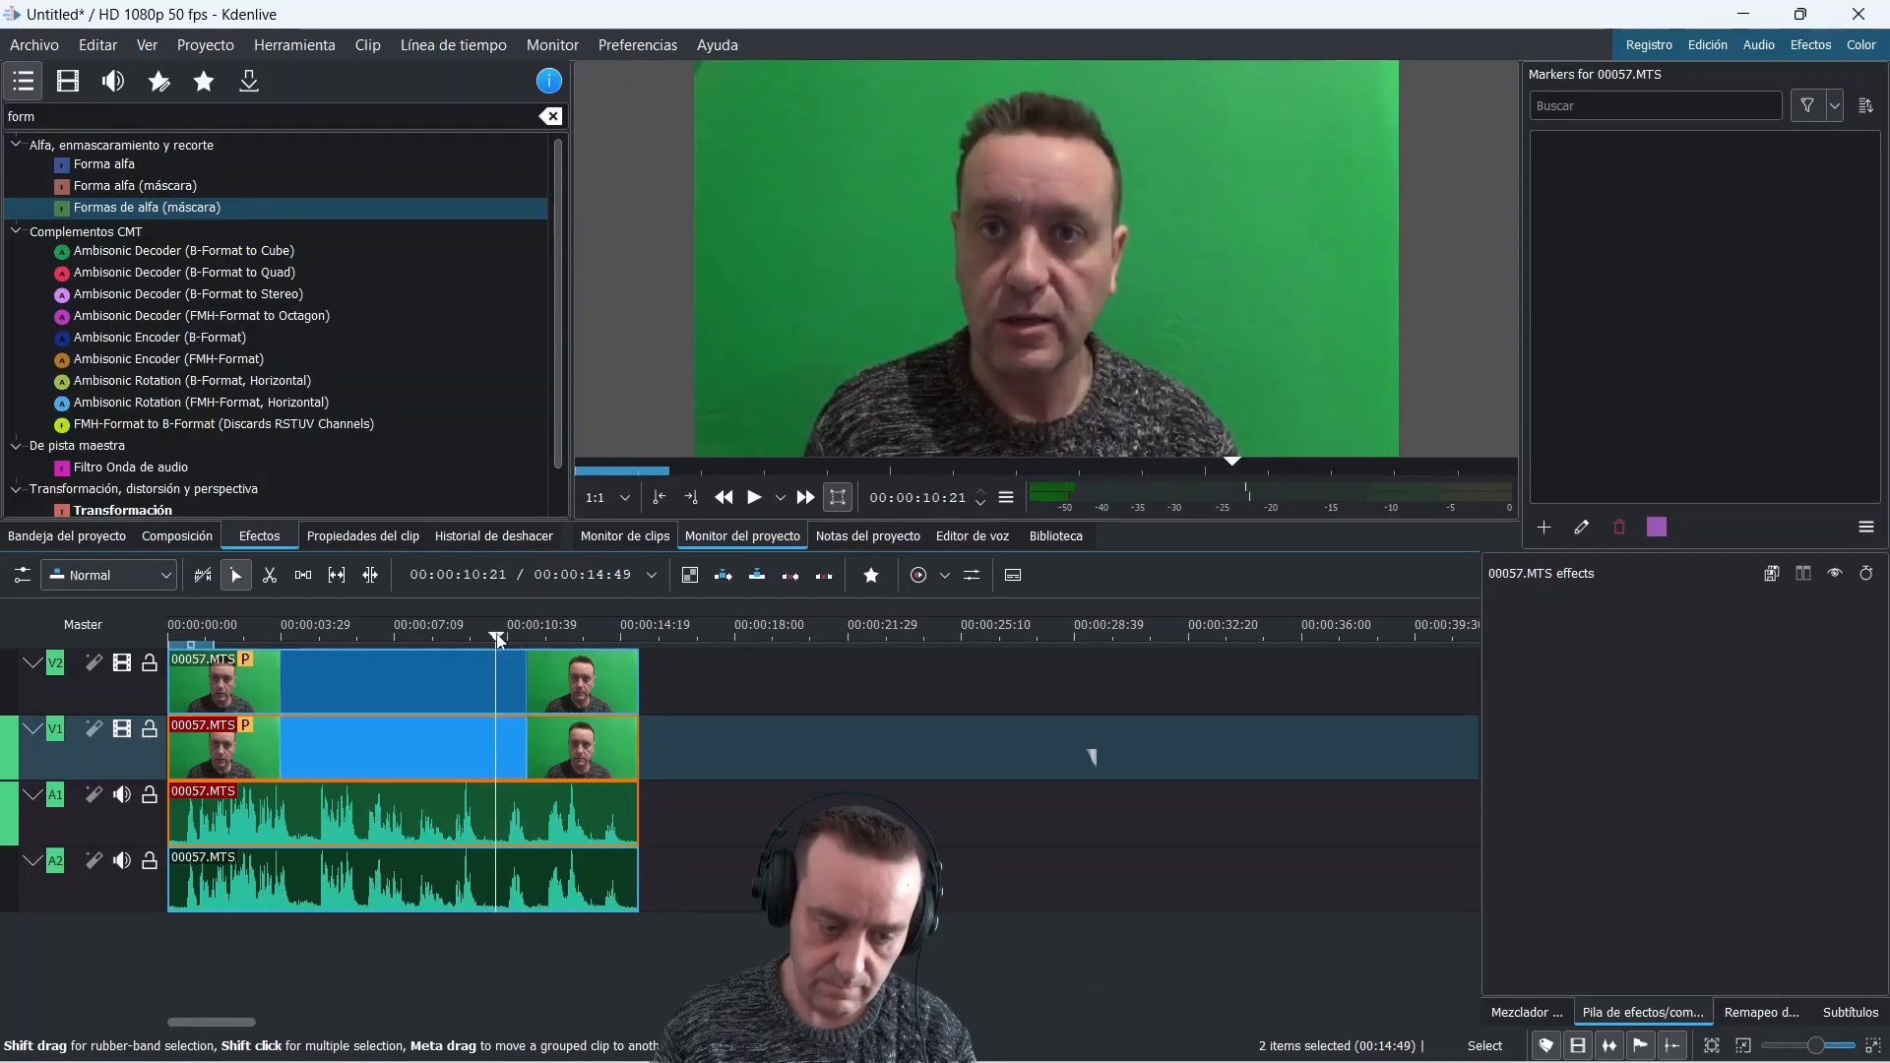
left_click(755, 498)
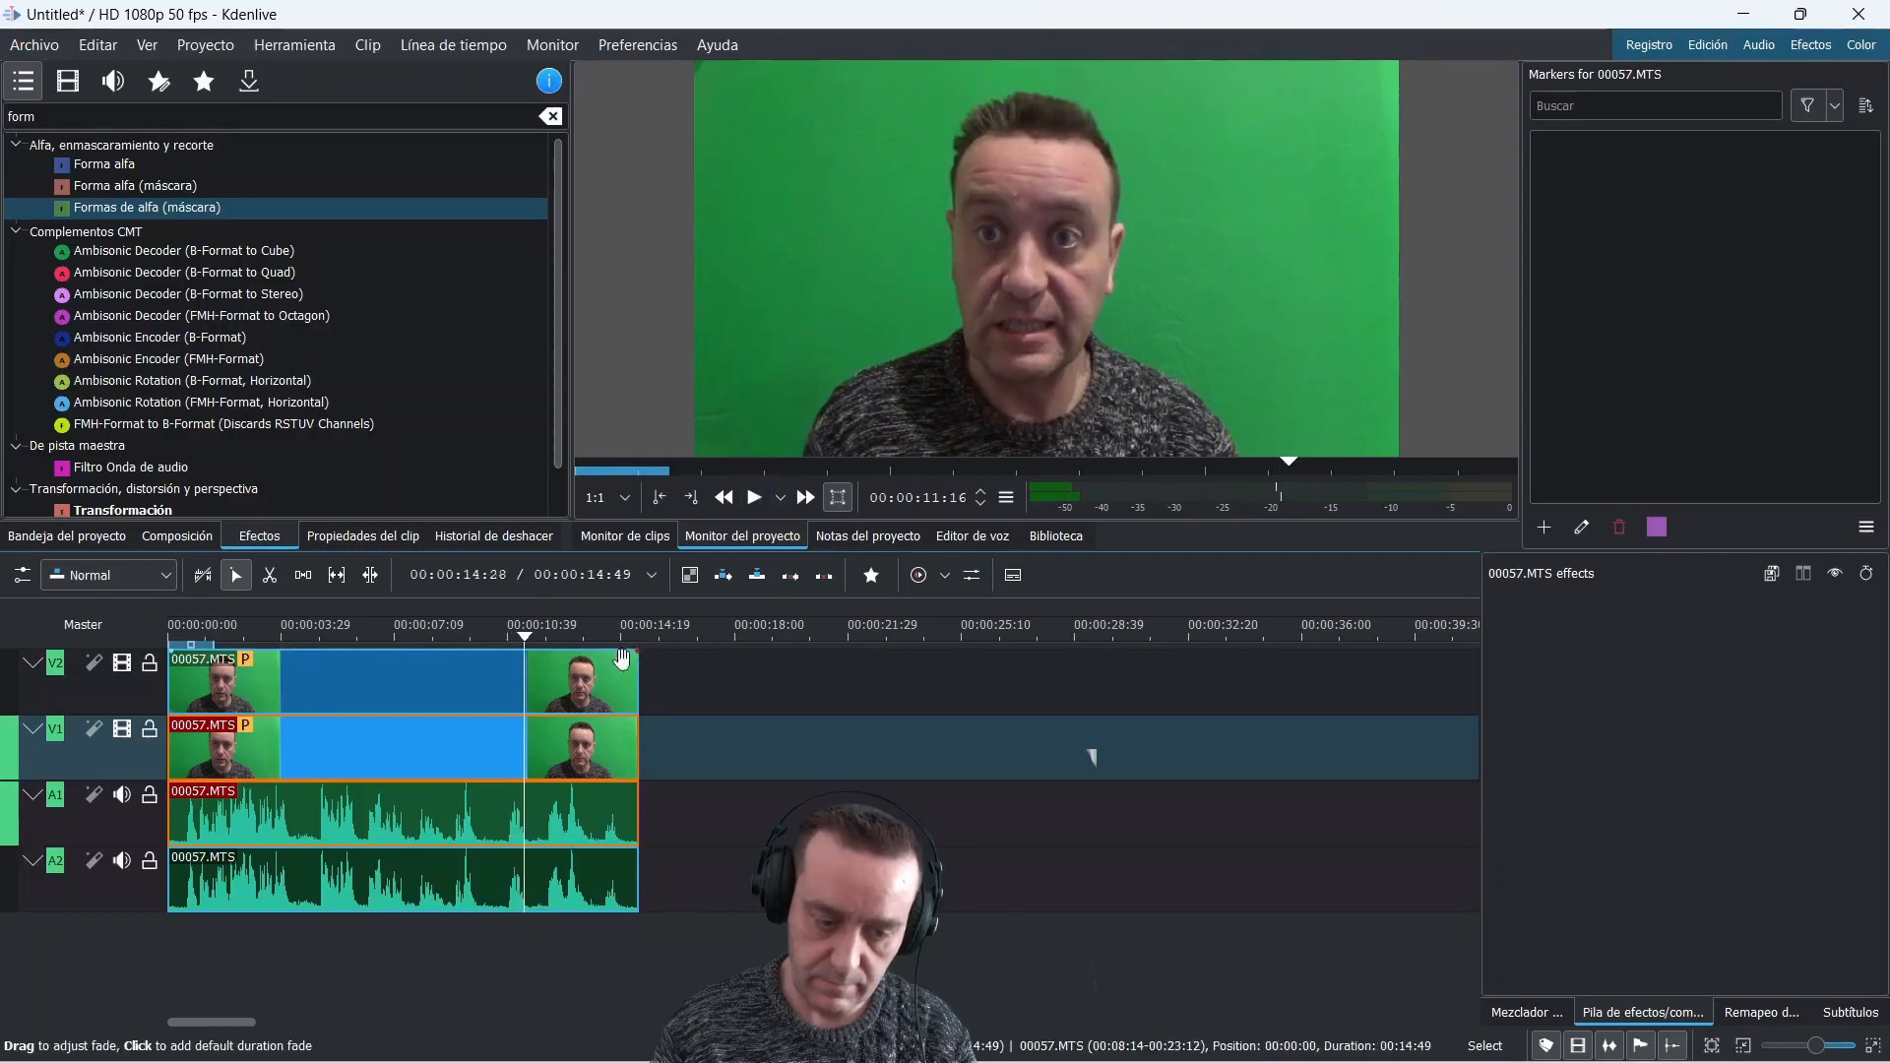
left_click(504, 634)
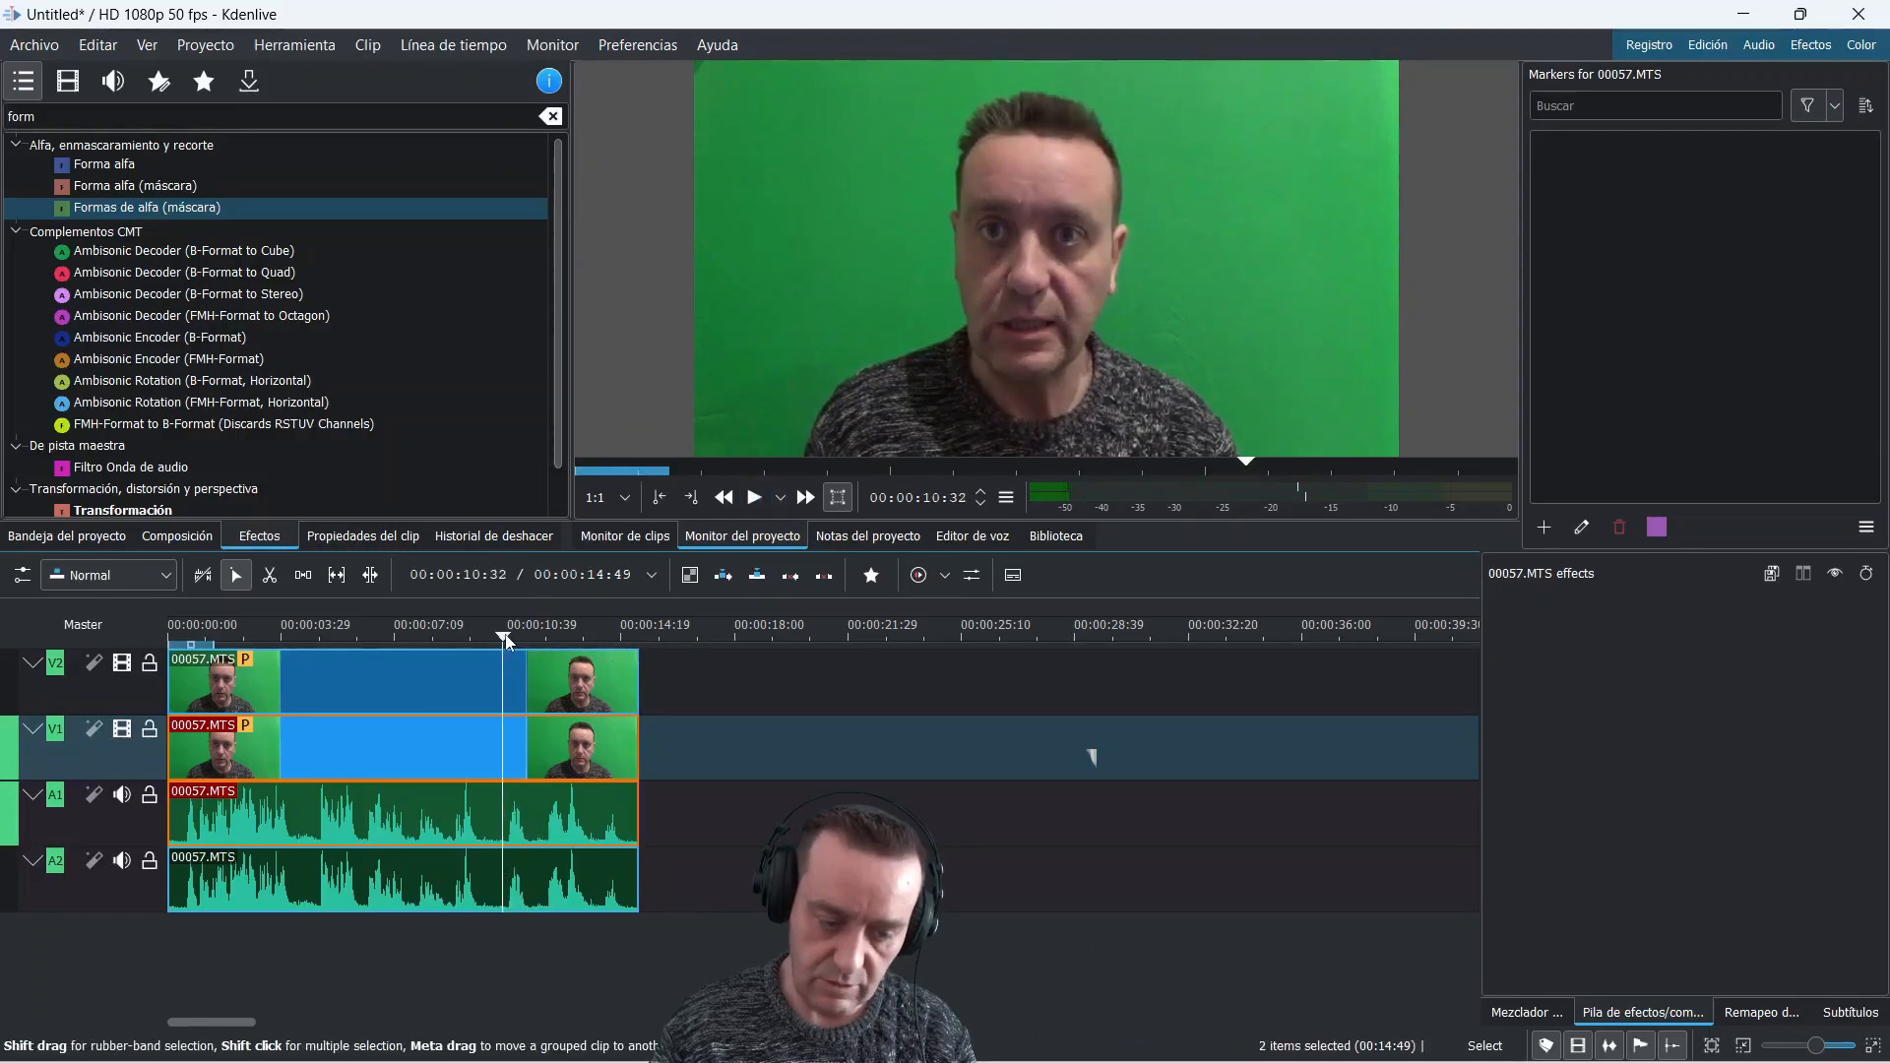
left_click(508, 640)
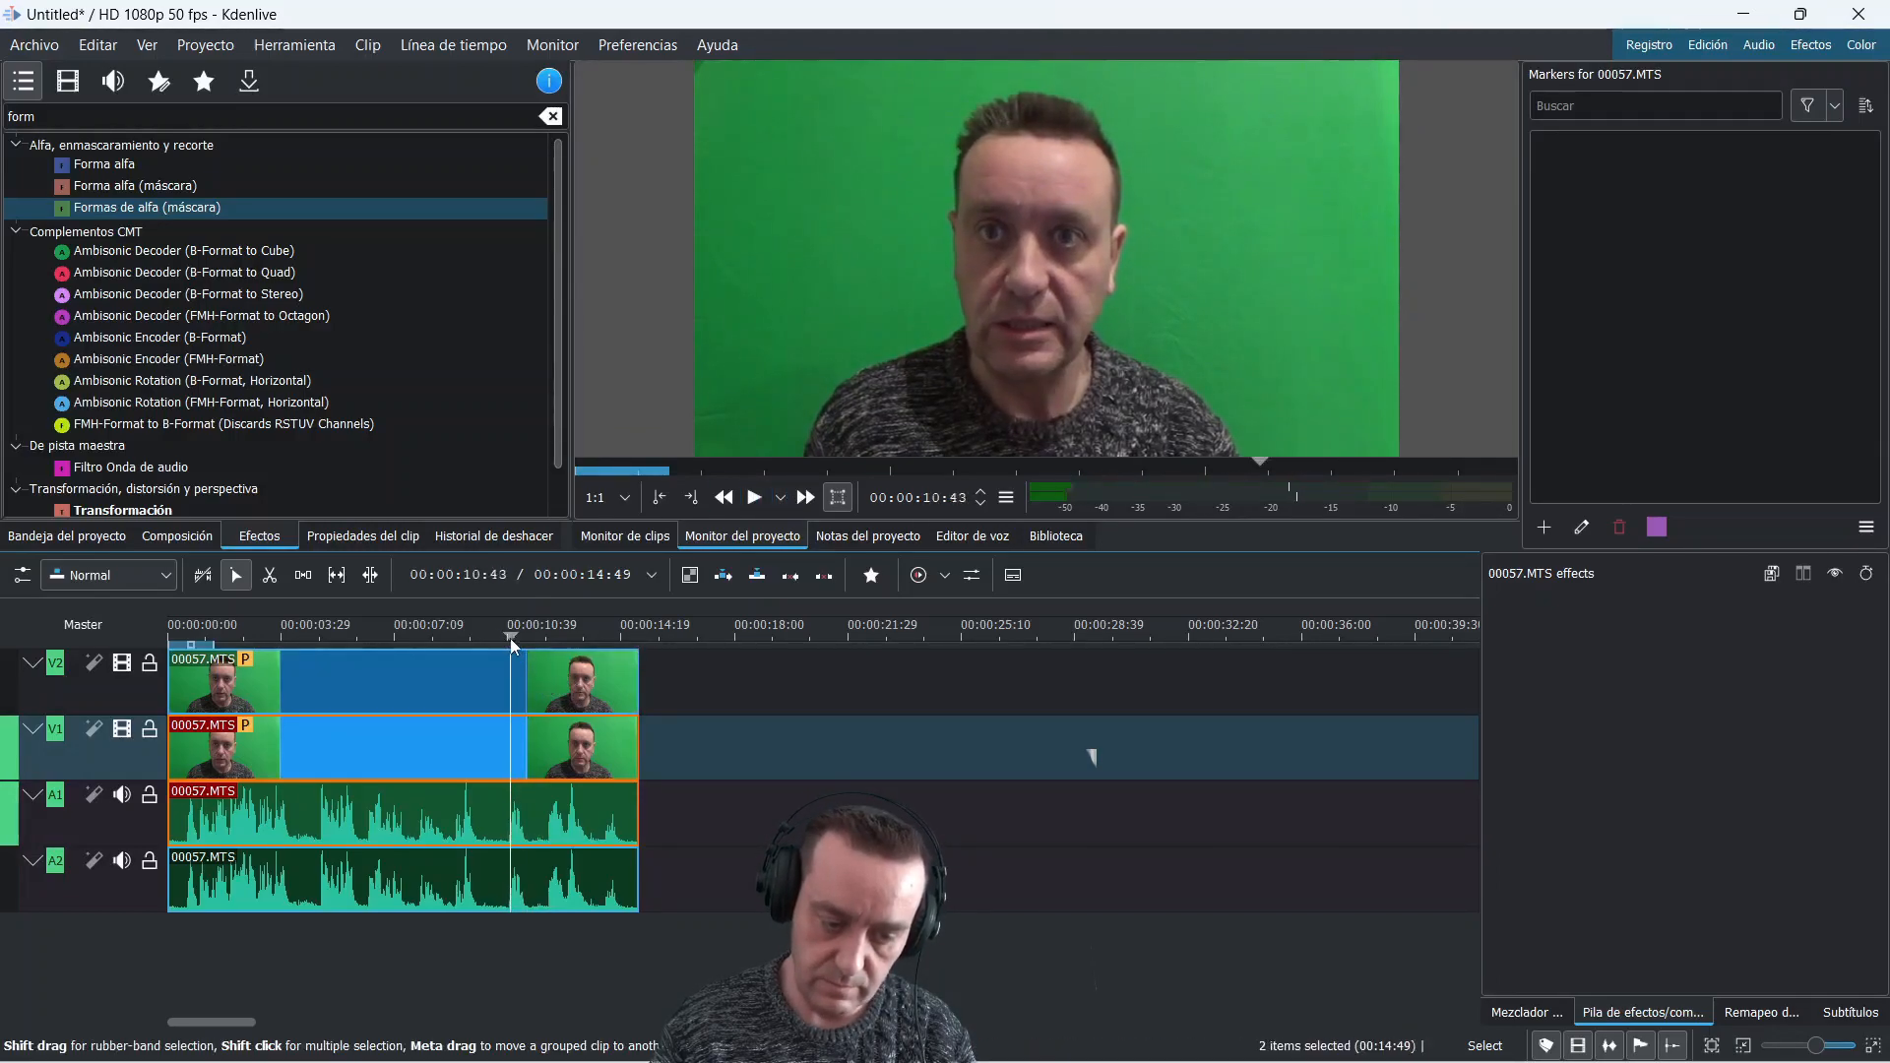
right_click(521, 662)
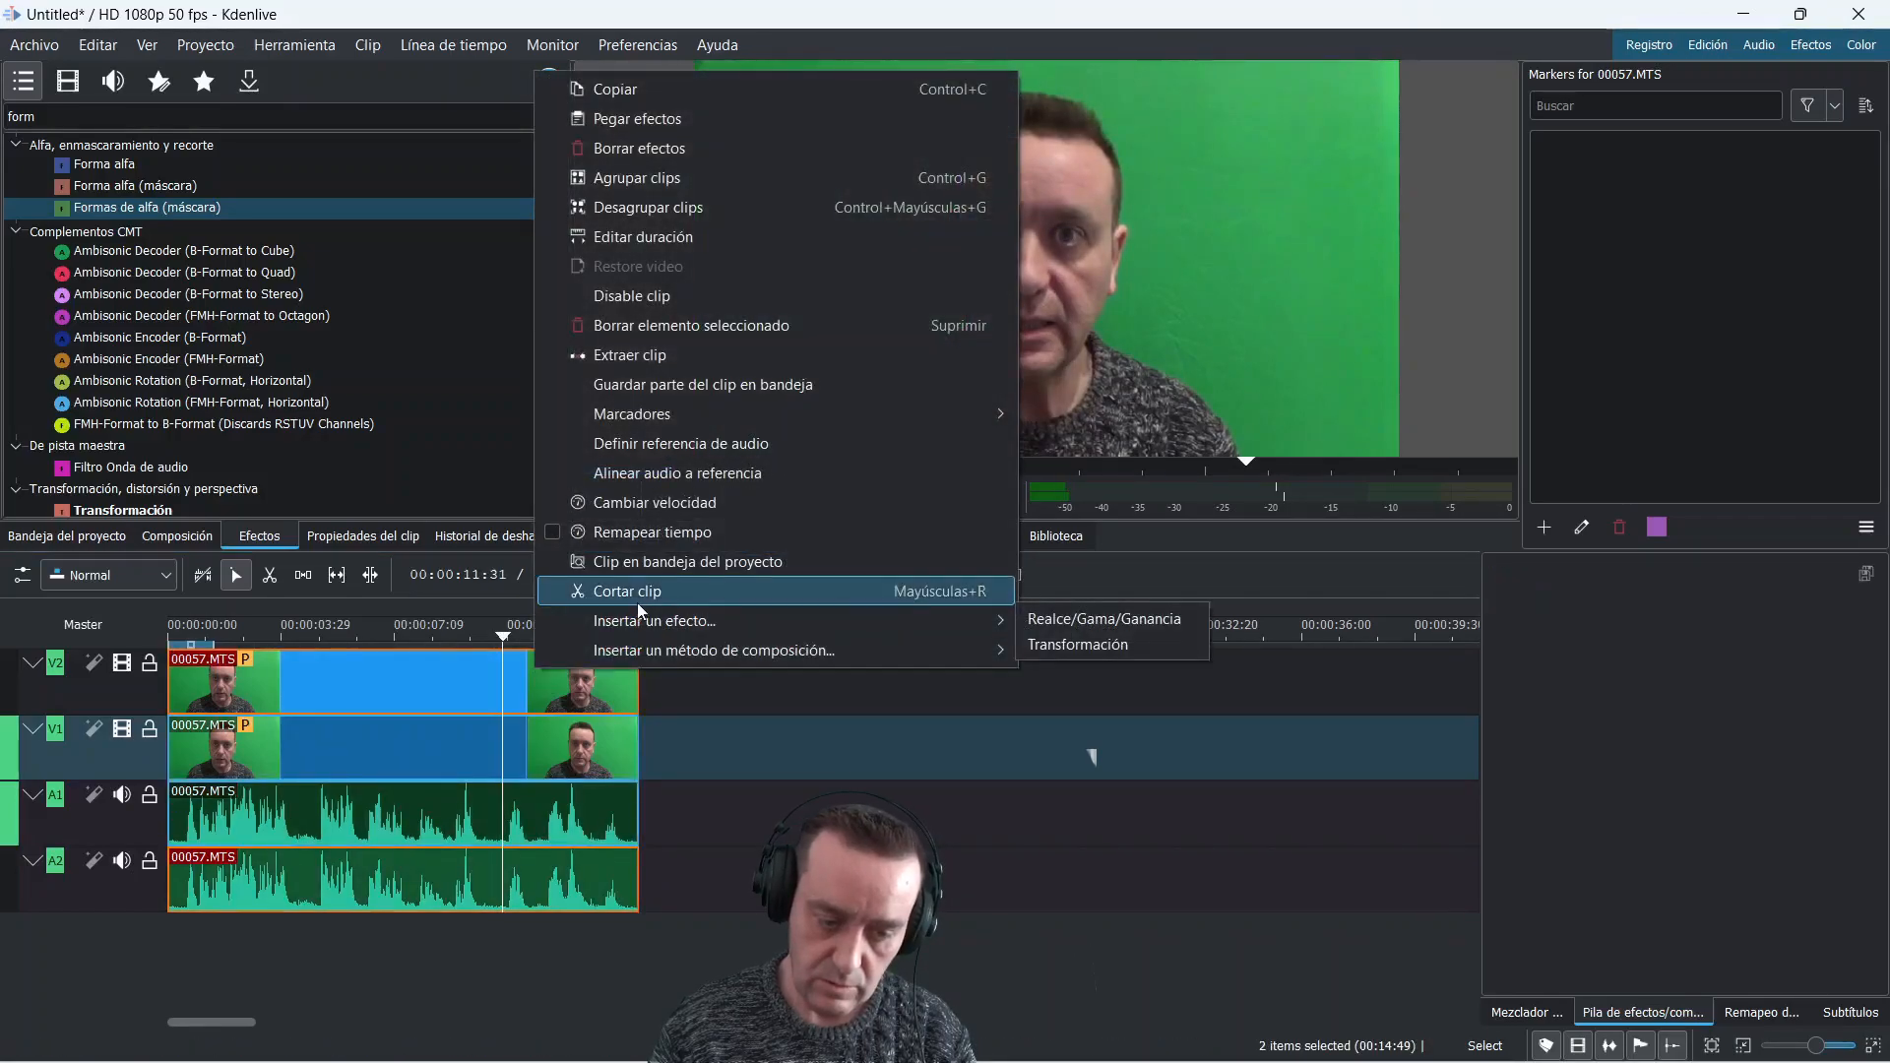
left_click(636, 602)
Cut the V2 clip again at 00:00:13:23 to mark the end of the middle segment
left_click_drag(508, 640, 594, 641)
left_click(588, 641)
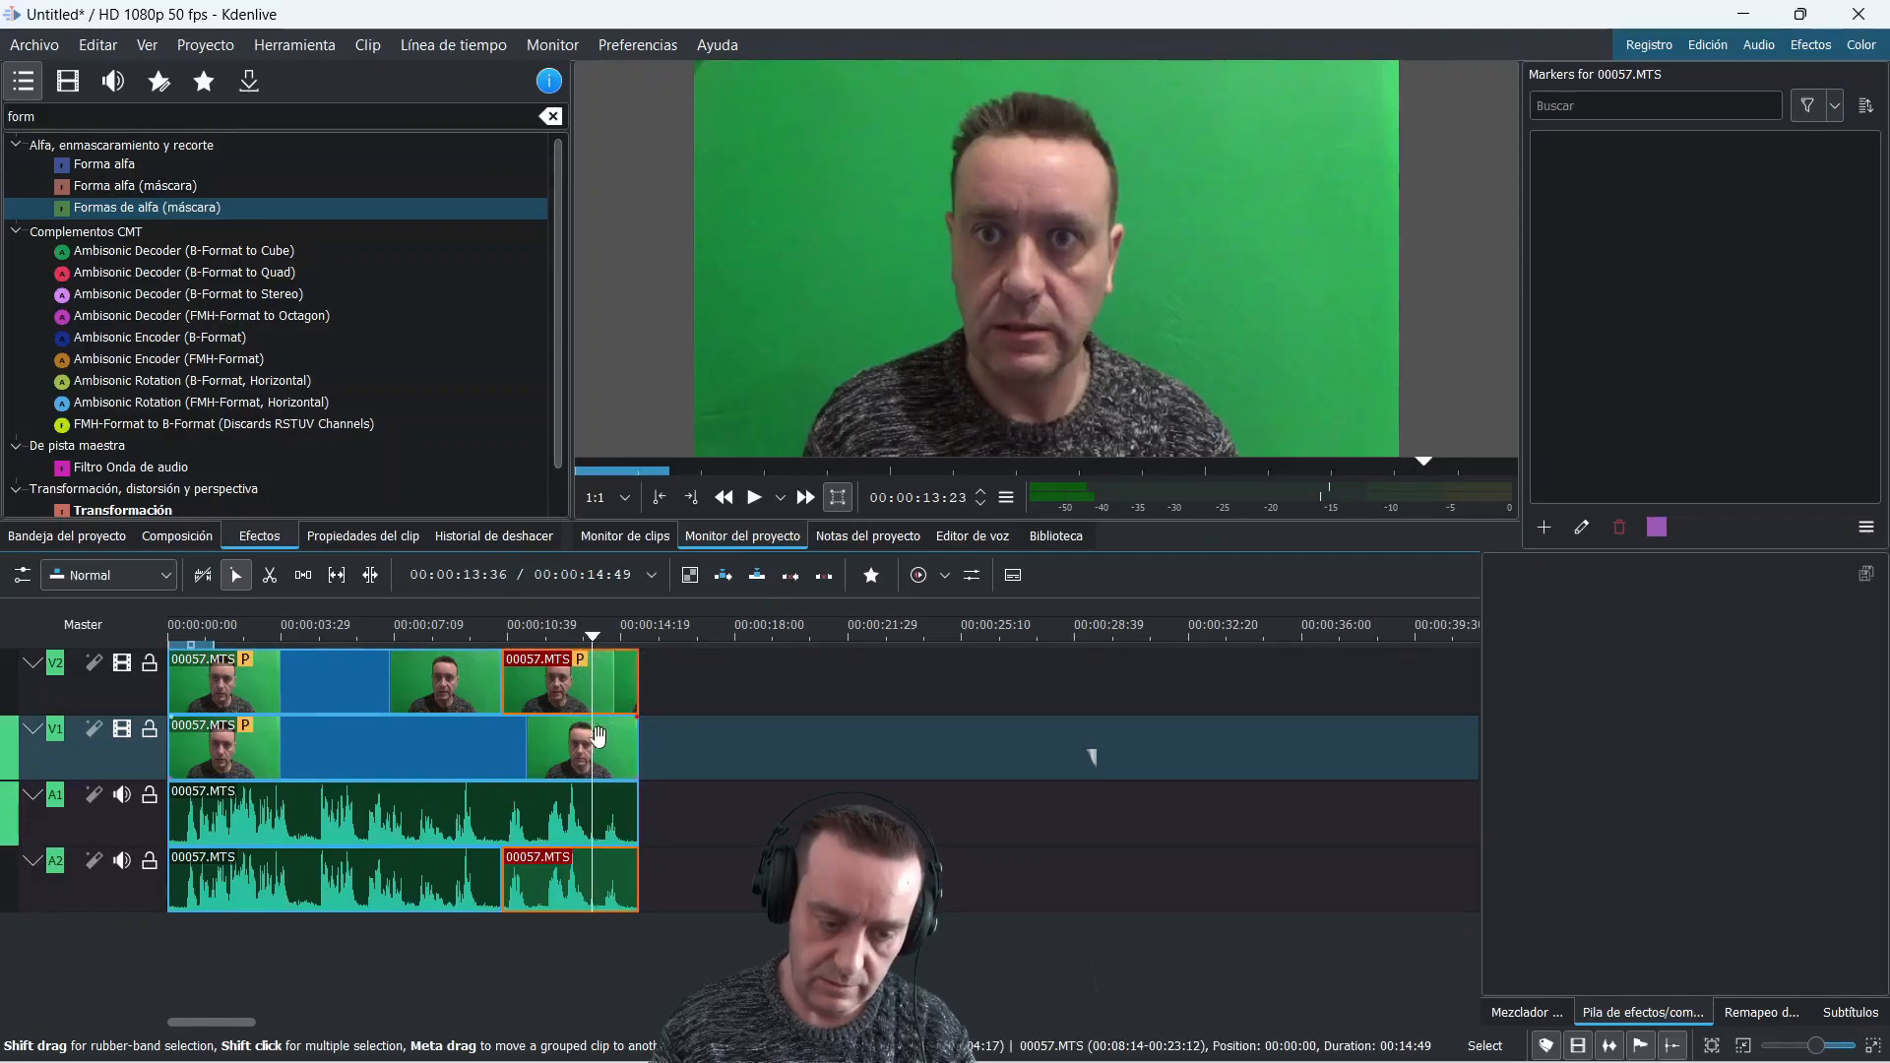
right_click(612, 683)
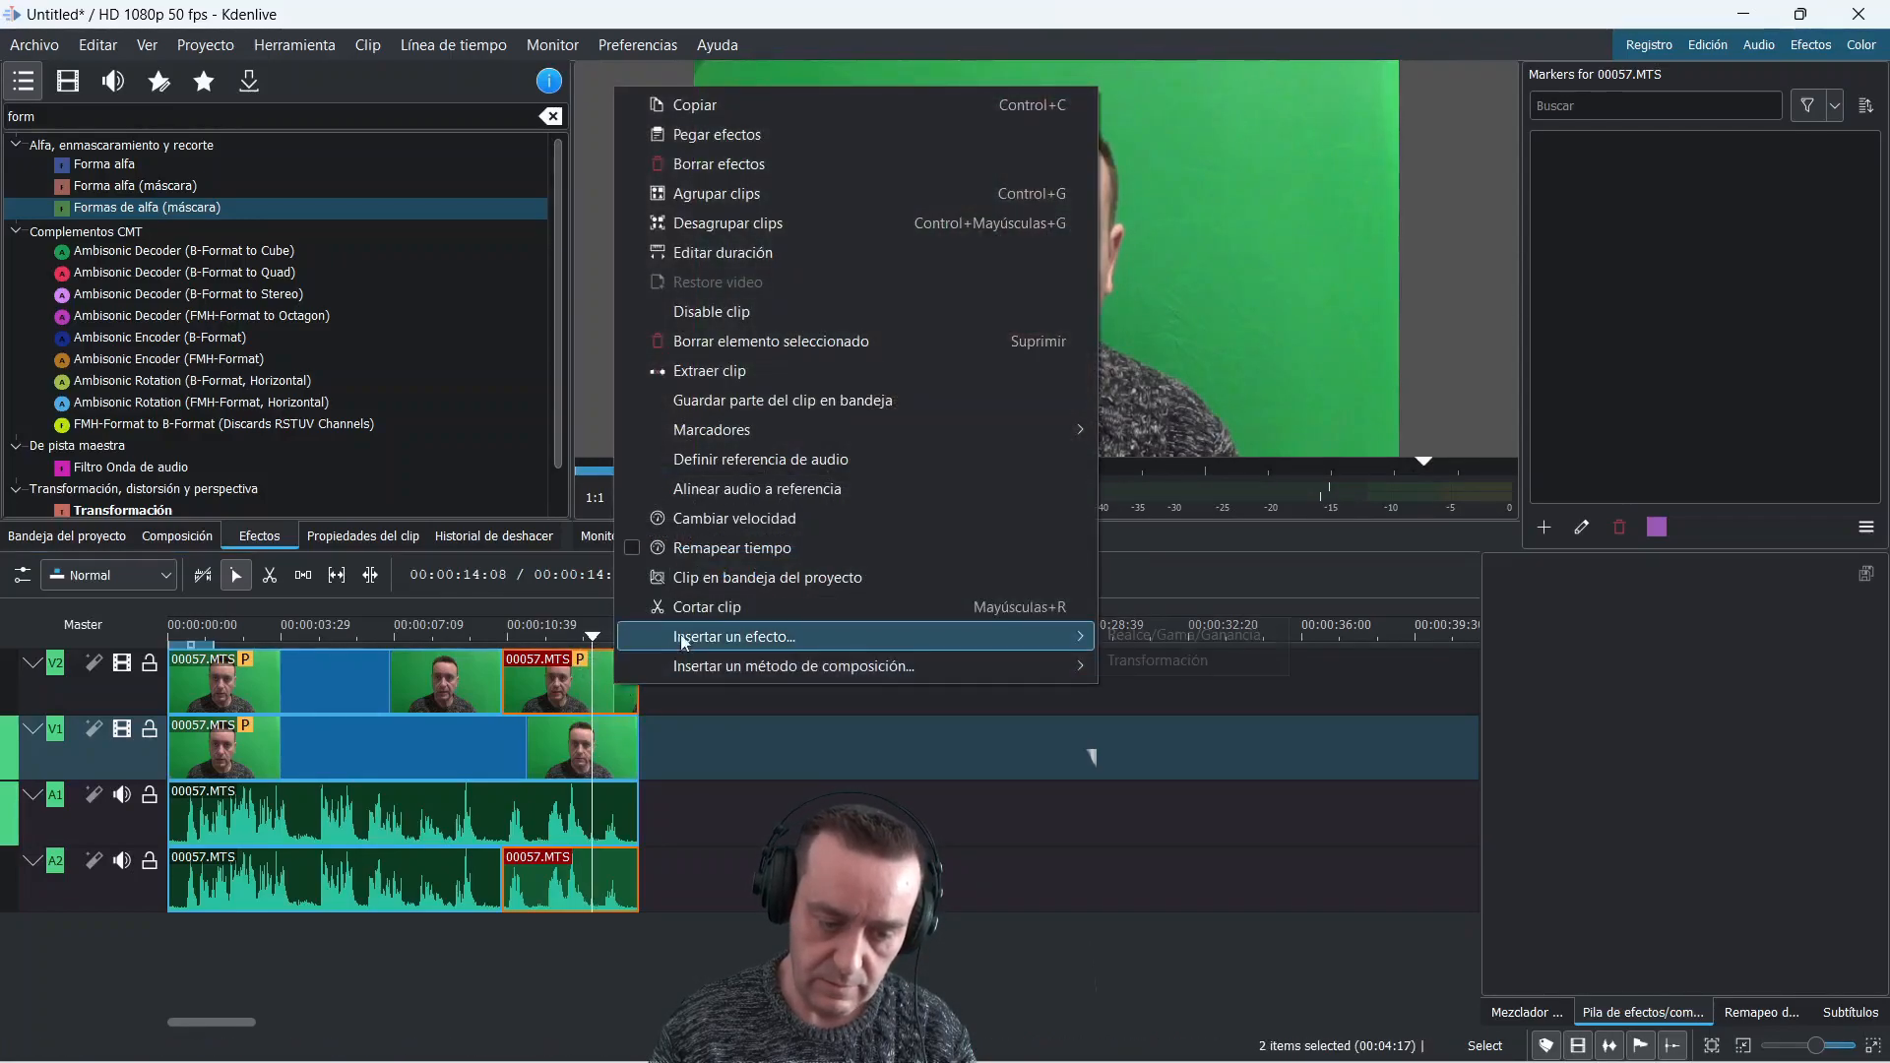
left_click(689, 605)
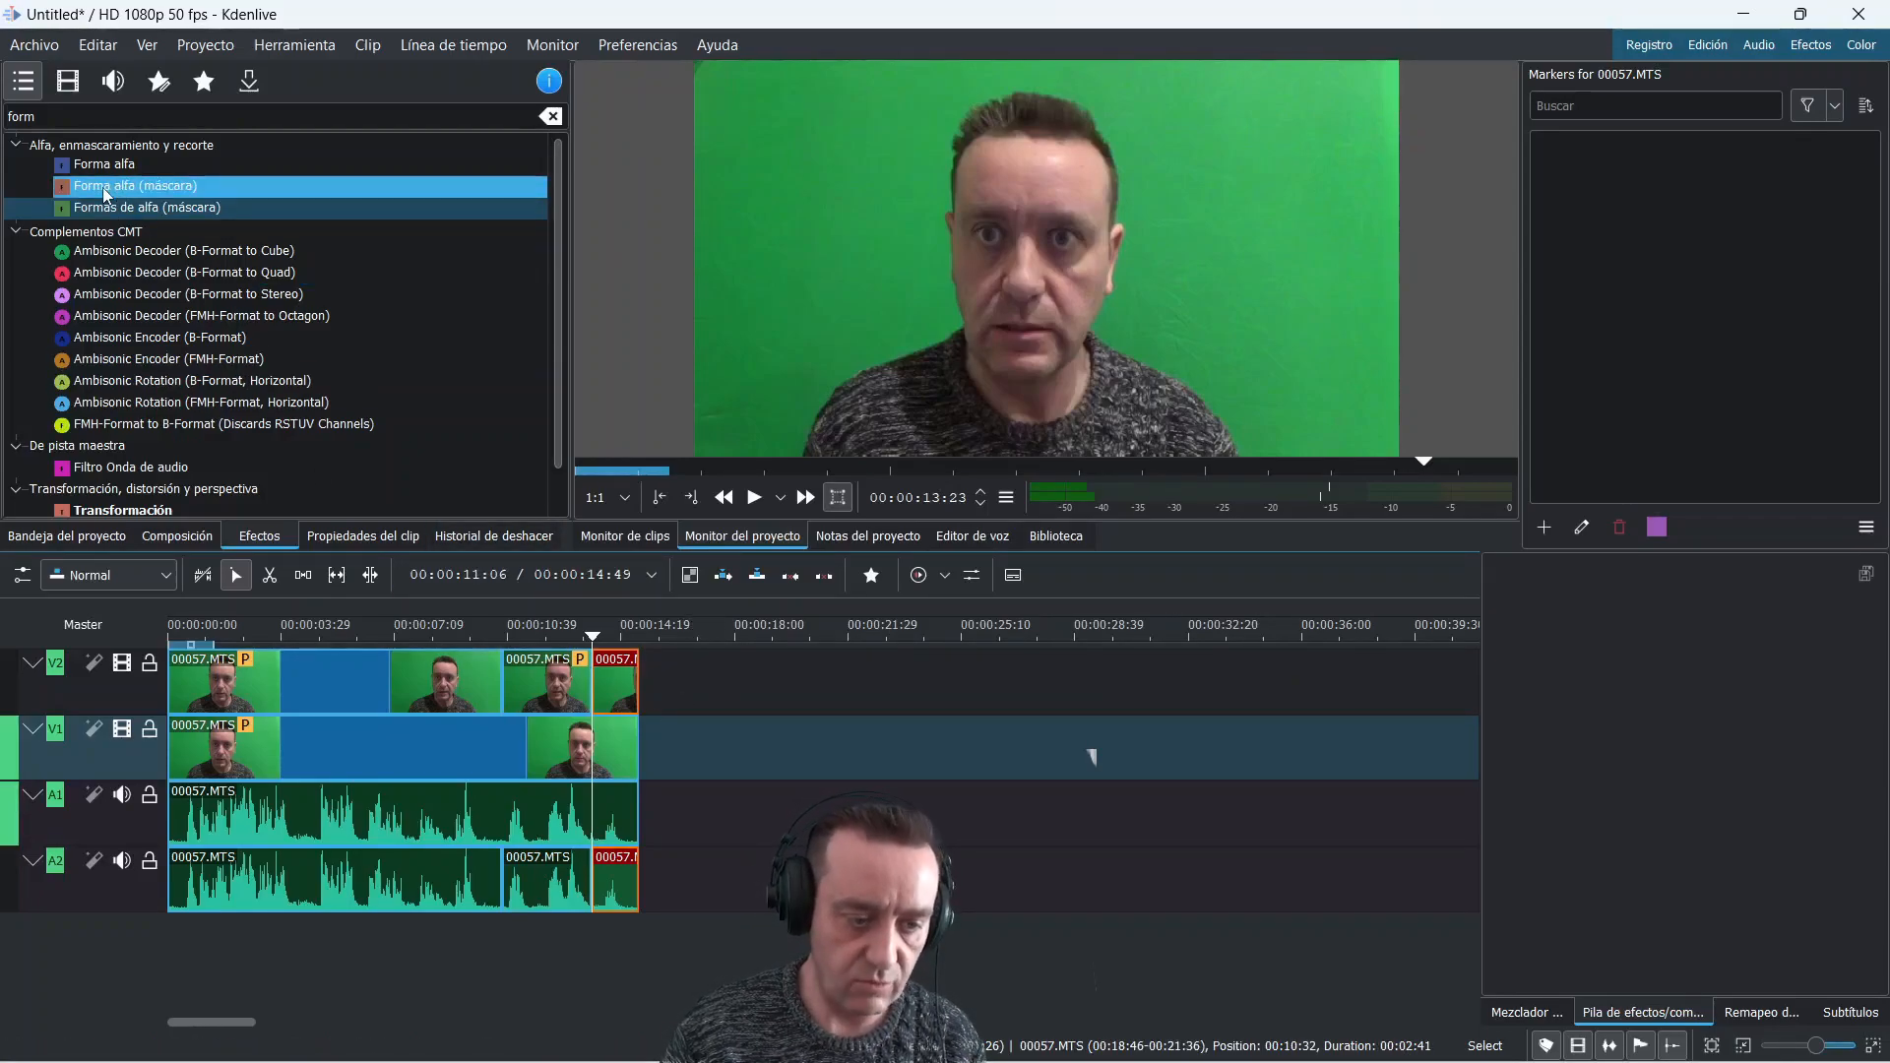
Apply the Formas de alfa (máscara) effect to the middle segment on track V2 and select that segment
left_click_drag(107, 204, 313, 359)
left_click_drag(537, 640, 559, 682)
left_click(553, 673)
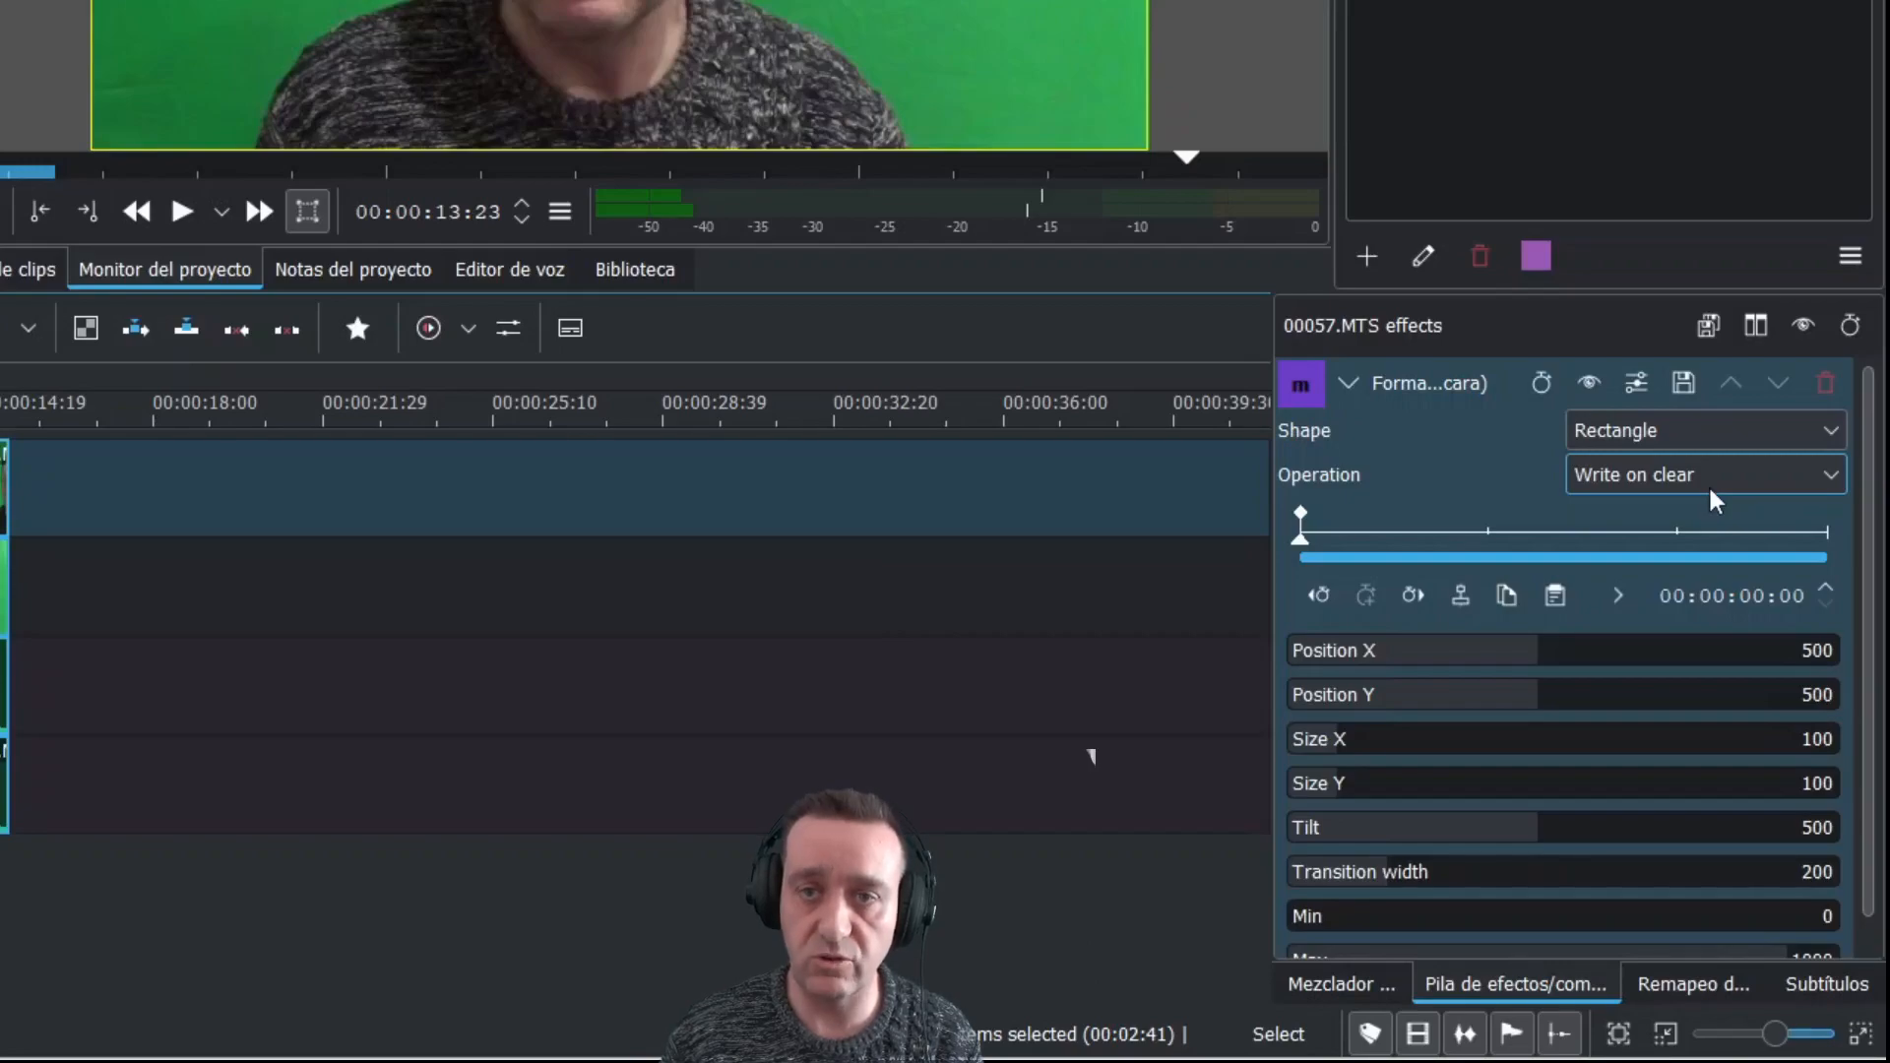
Return the playhead to the start of the masked segment and set the mask's shape to Ellipse
key("Left")
key("Left")
key("Left")
key("Left")
key("Left")
key("Left")
key("Left")
key("Left")
key("Left")
key("Left")
key("Left")
key("Left")
key("Left")
key("Left")
key("Left")
key("Left")
key("Left")
key("Left")
key("Left")
key("Left")
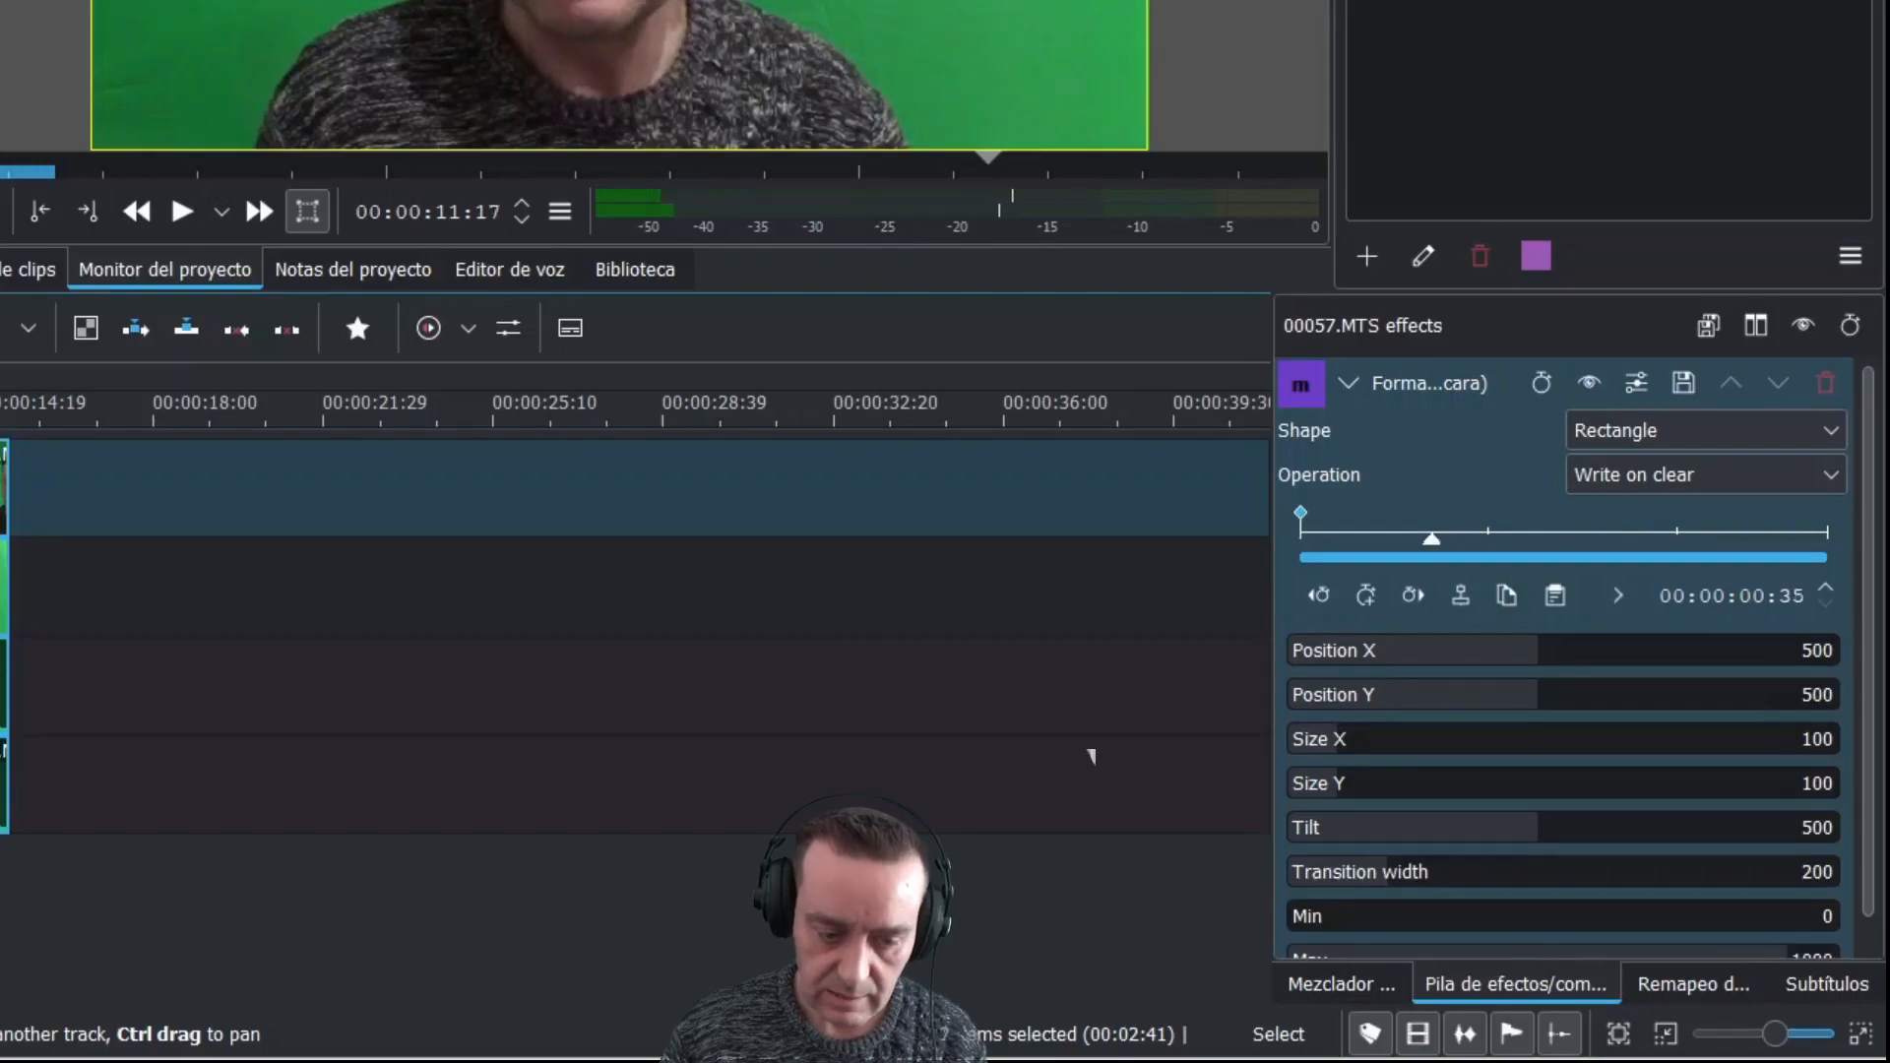
key("Left")
key("Left")
key("Left")
key("Left")
key("Left")
key("Left")
key("Left")
key("Left")
key("Left")
key("Left")
key("Left")
key("Left")
key("Left")
key("Left")
key("Left")
key("Left")
key("Left")
key("Left")
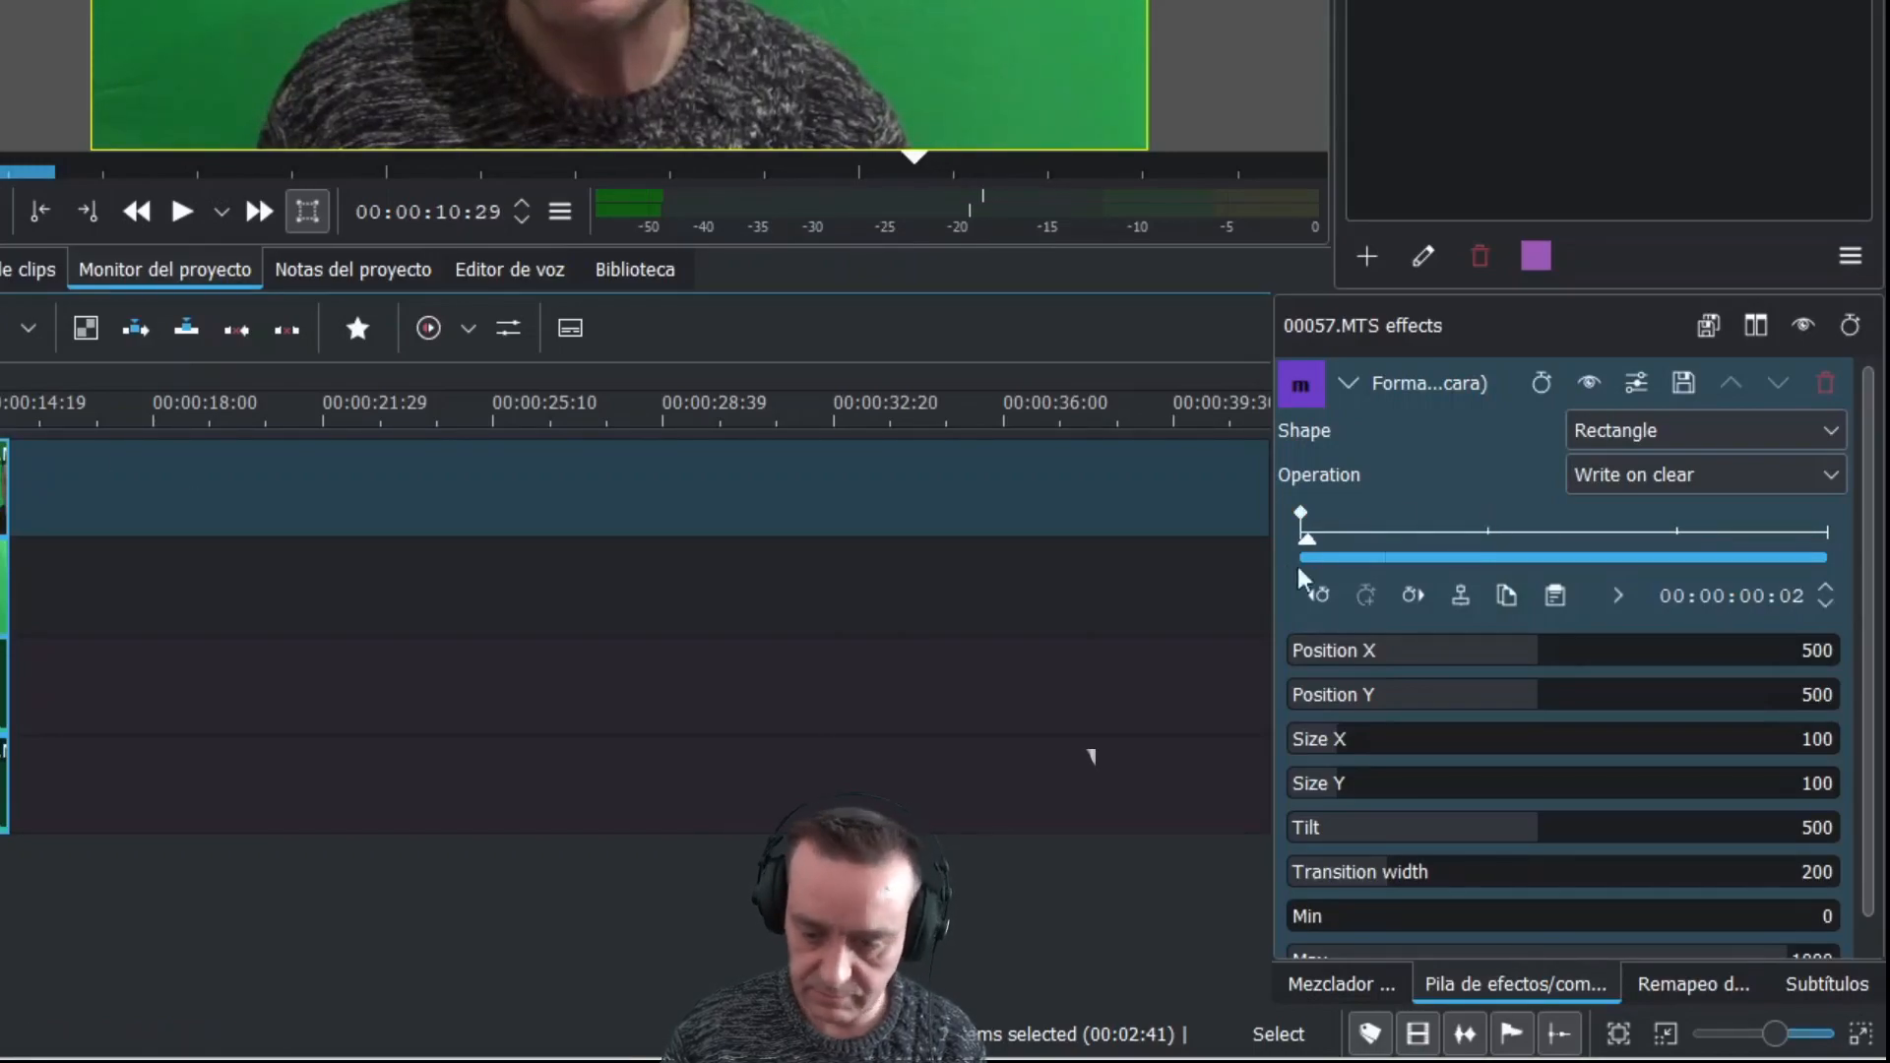
left_click_drag(1307, 544, 1293, 547)
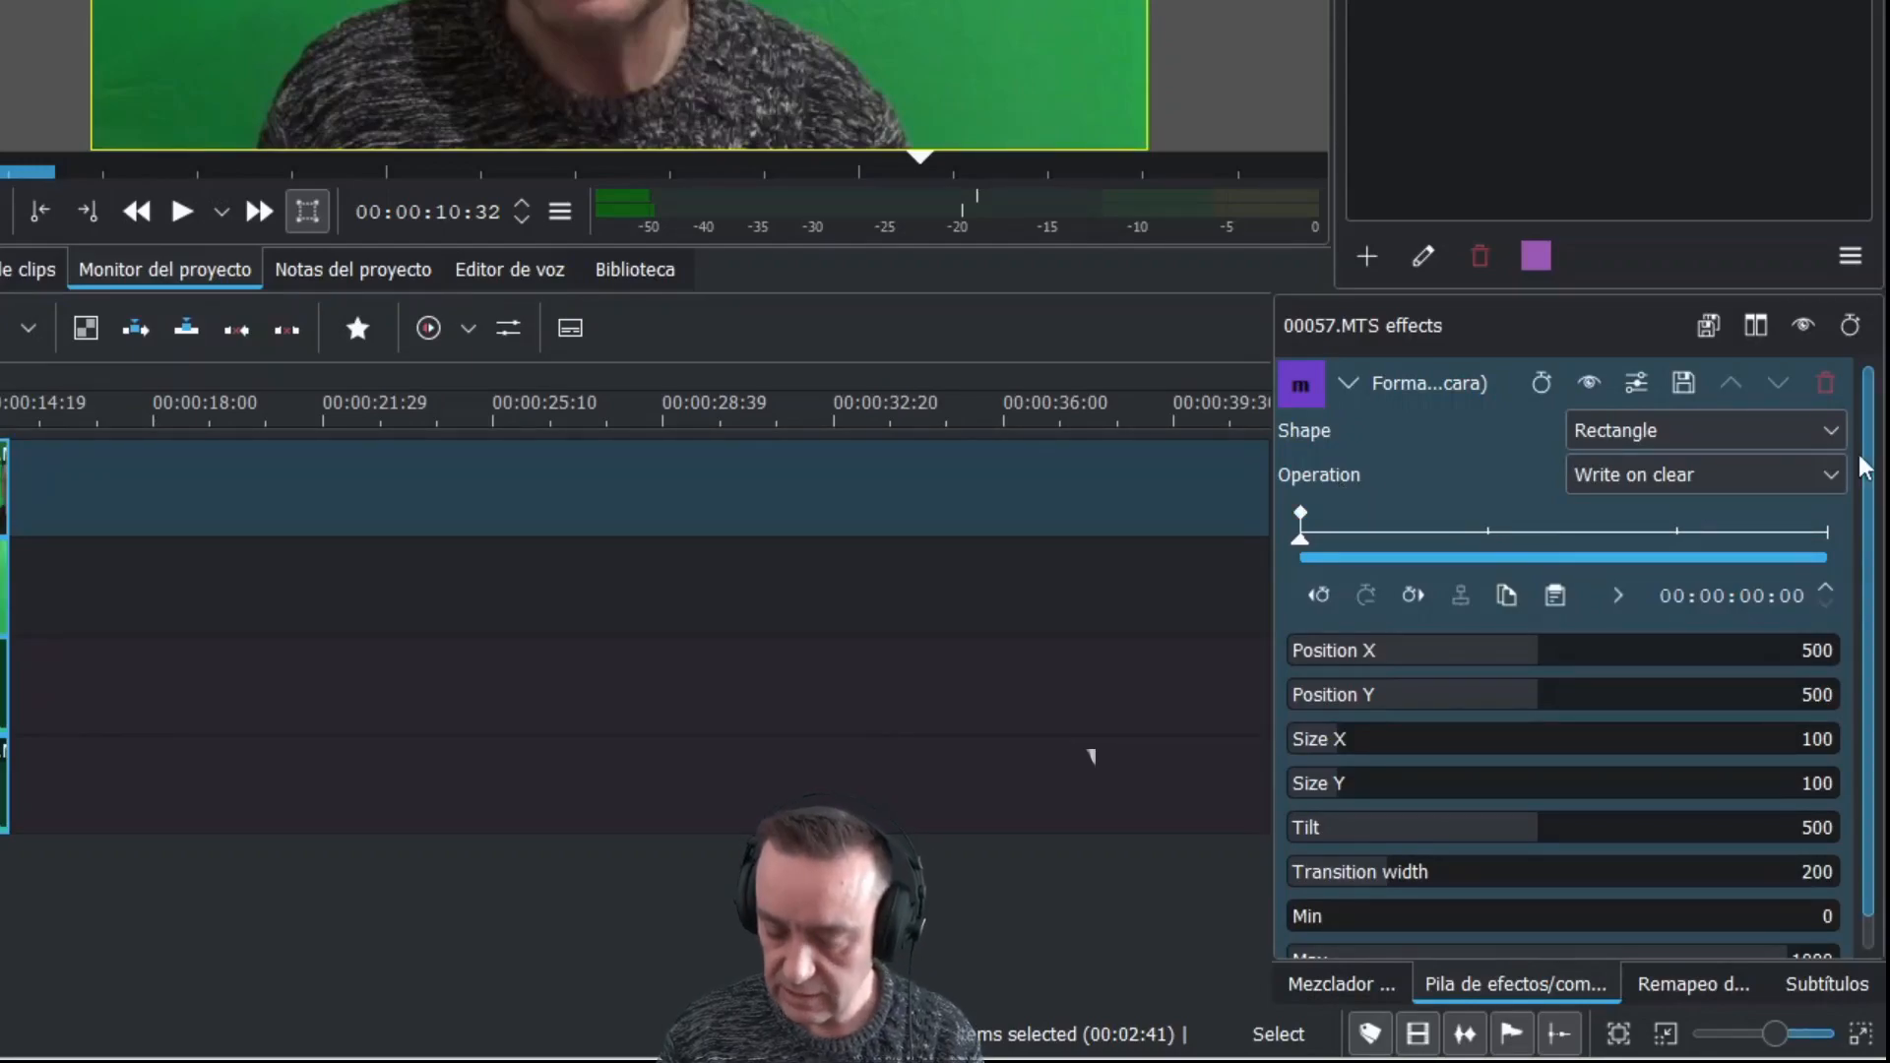
left_click(1833, 433)
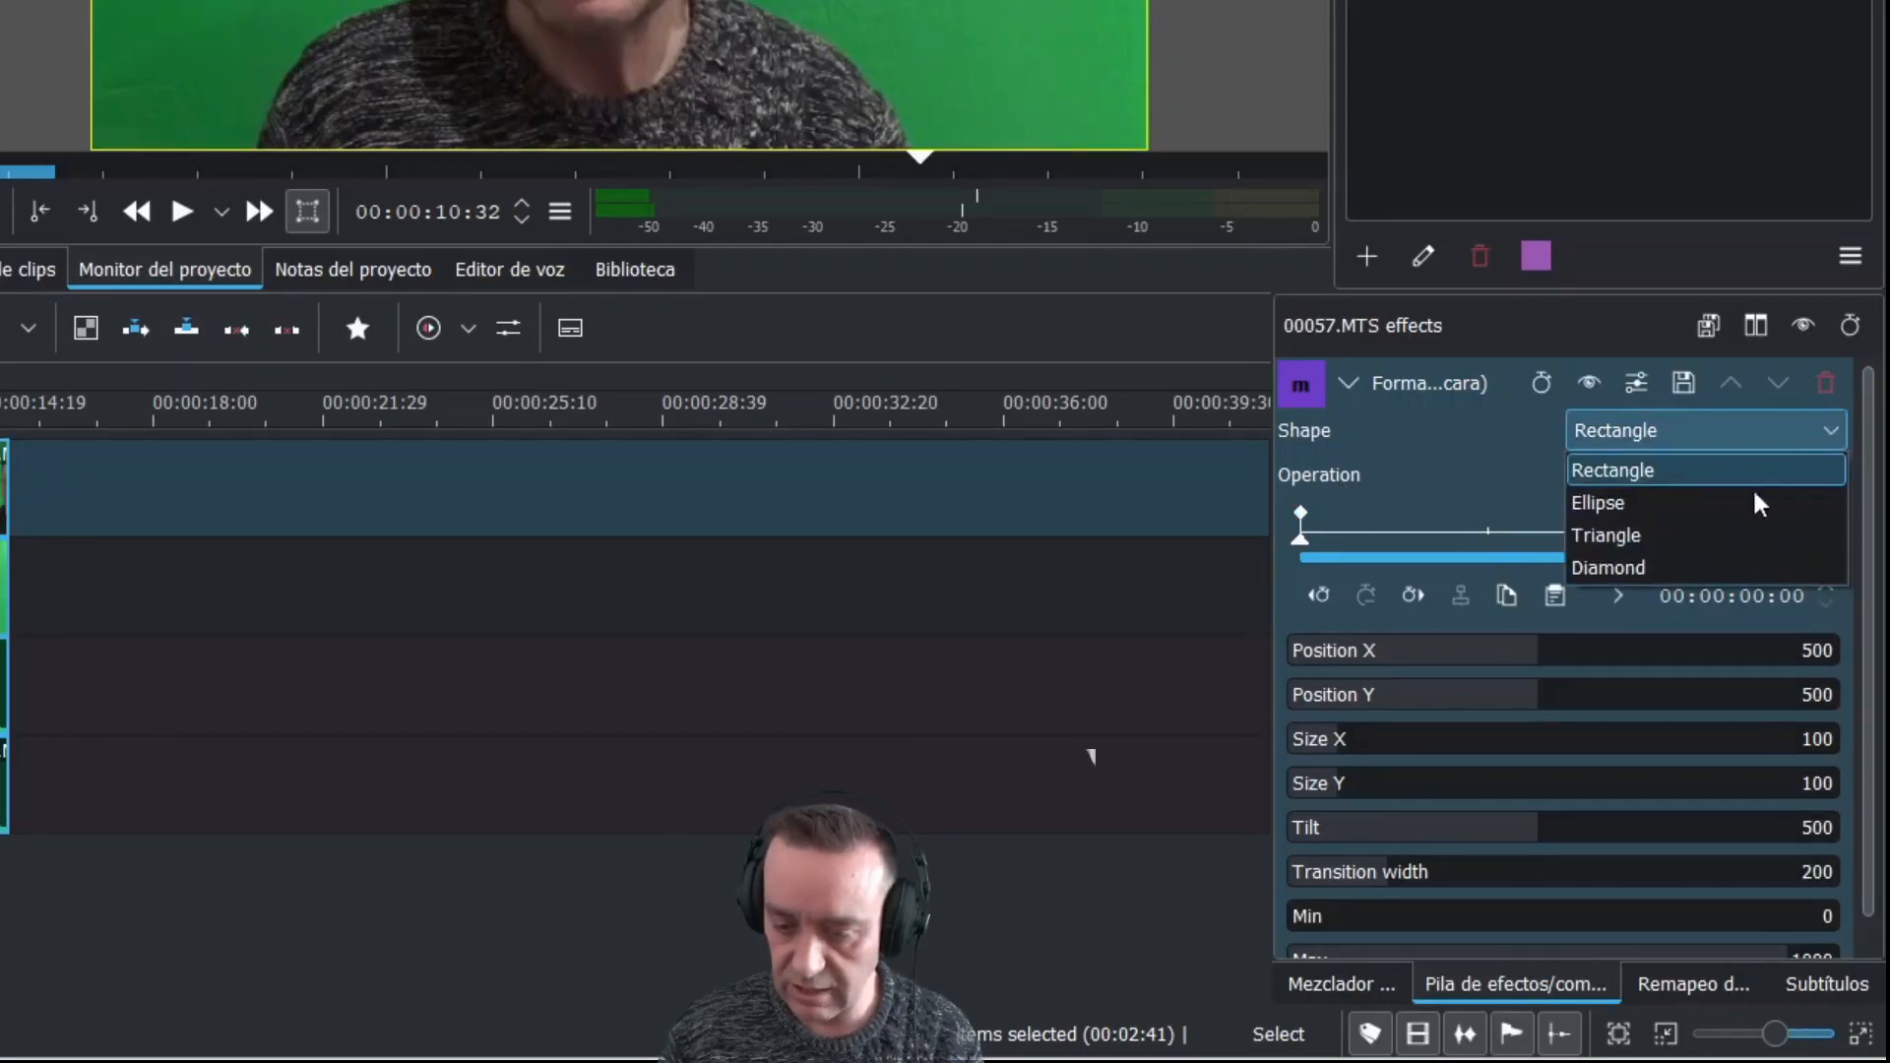
left_click(1656, 504)
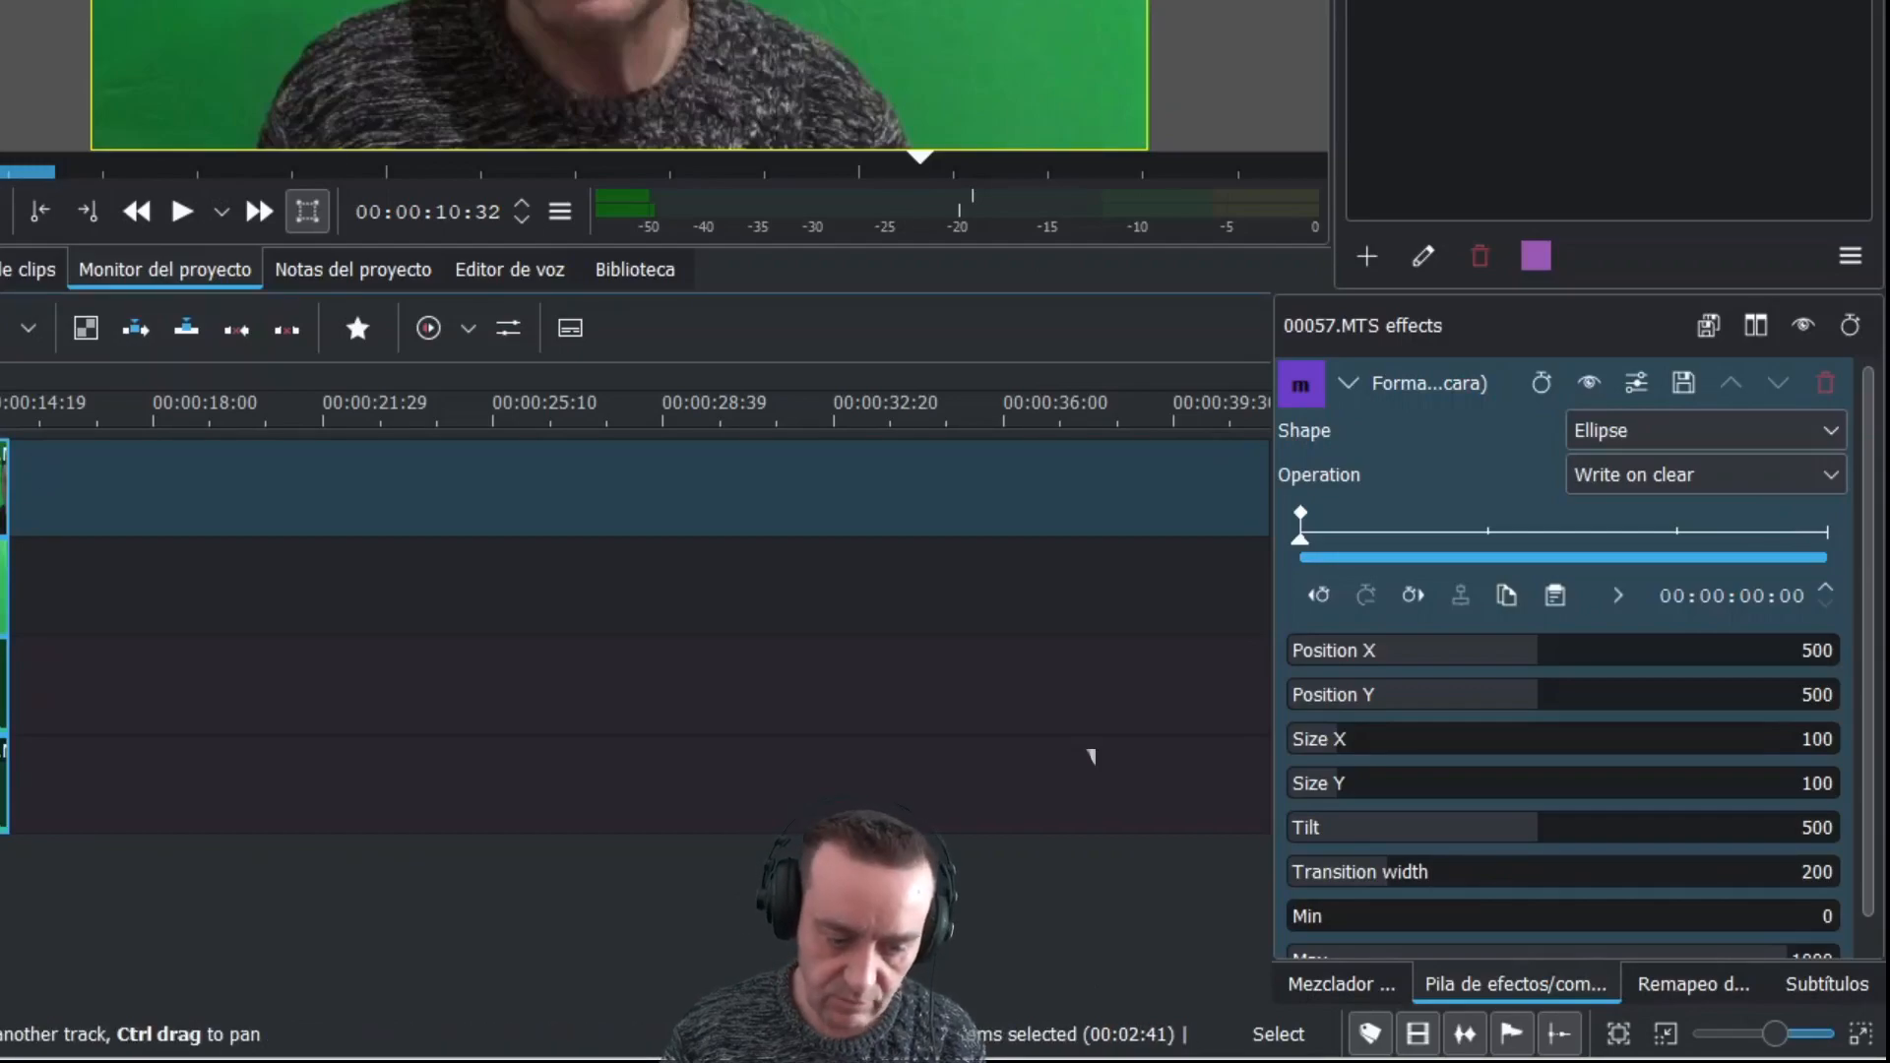
left_click_drag(0, 414, 0, 414)
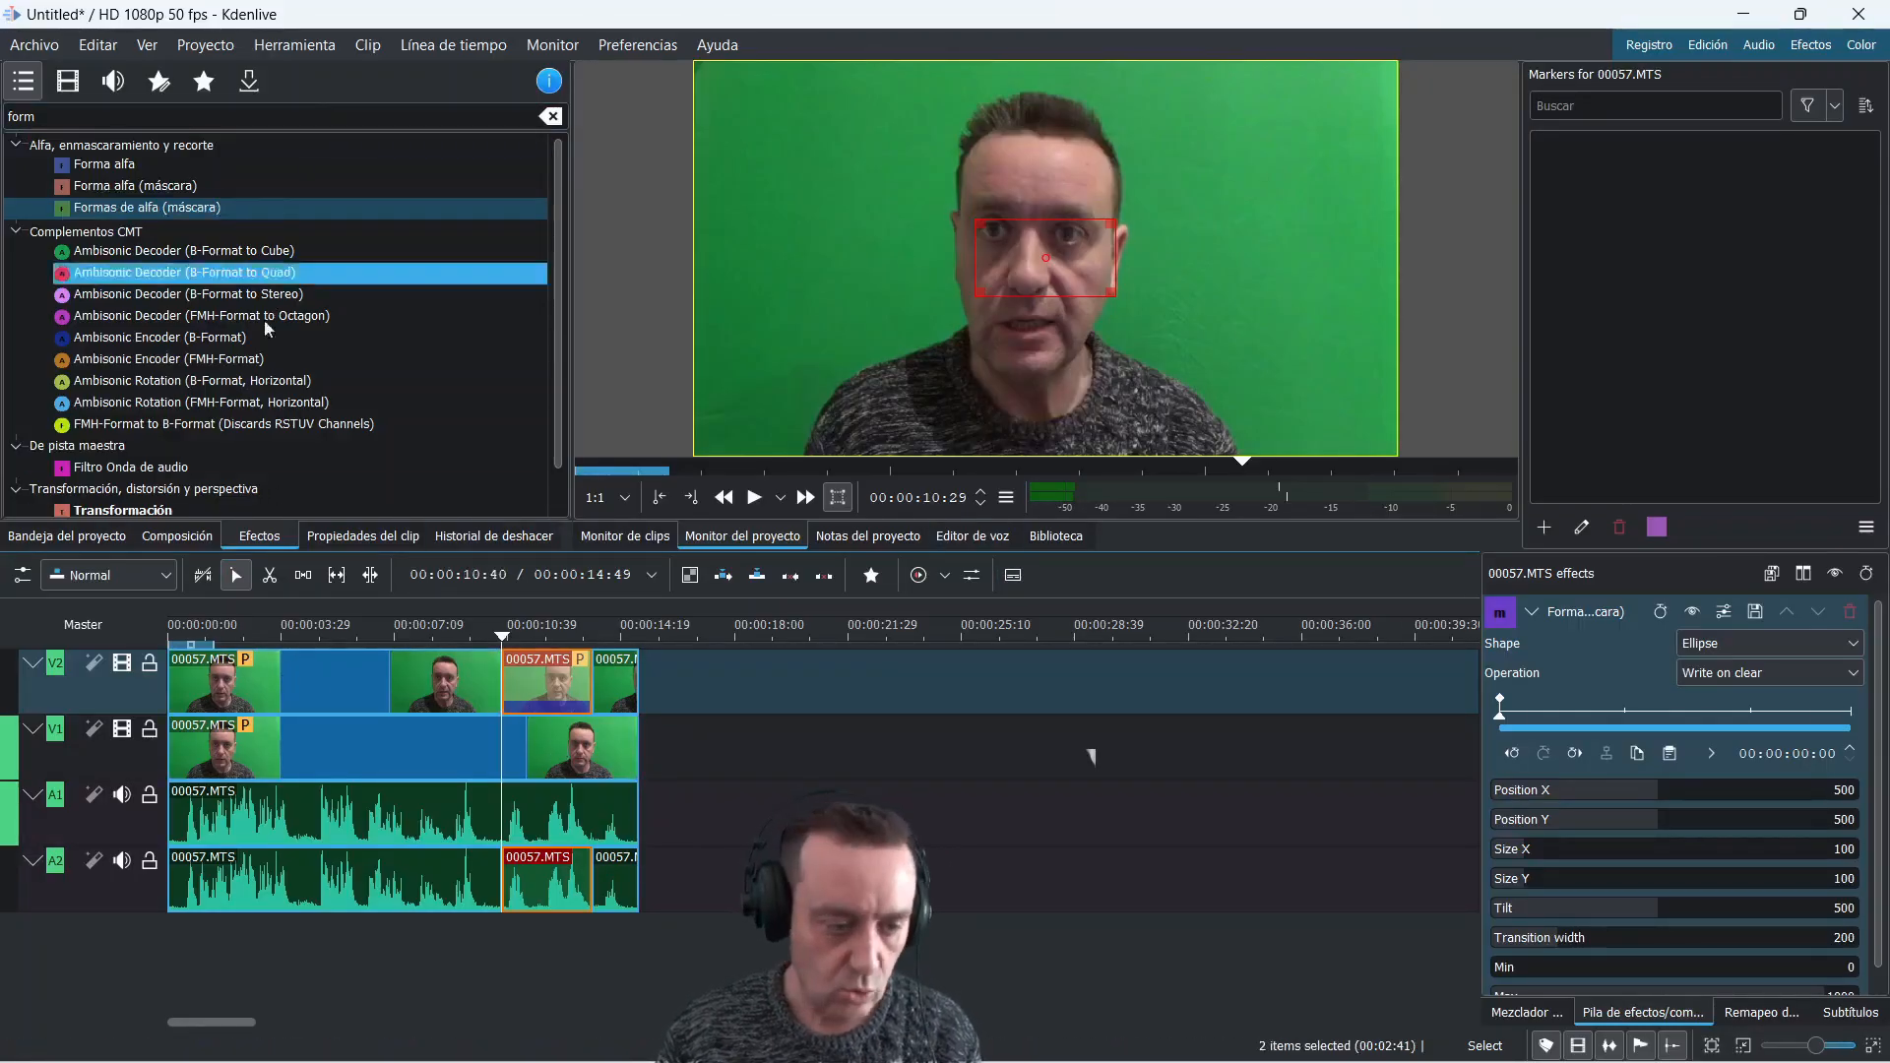
Search the effects for "color", apply Colorize to the 00057.MTS clip on track V1 and select that clip
left_click_drag(140, 117, 8, 115)
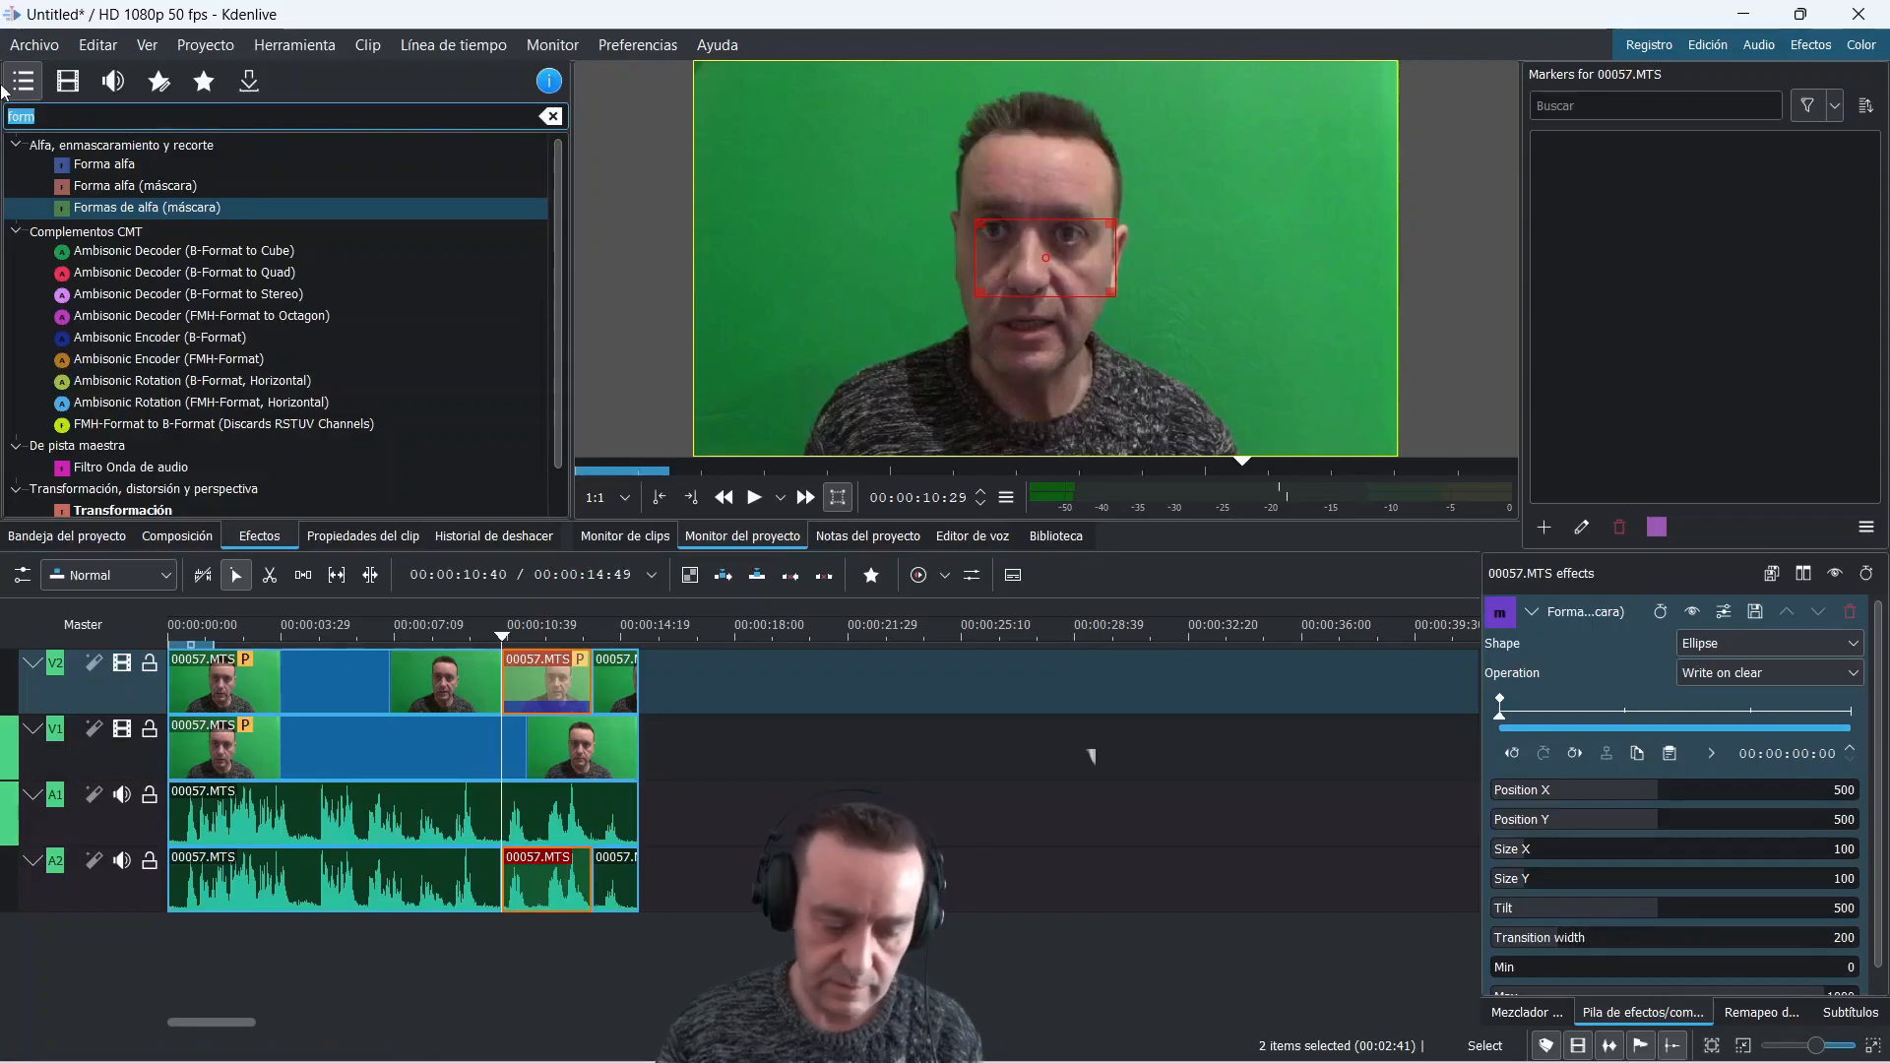
type("colo")
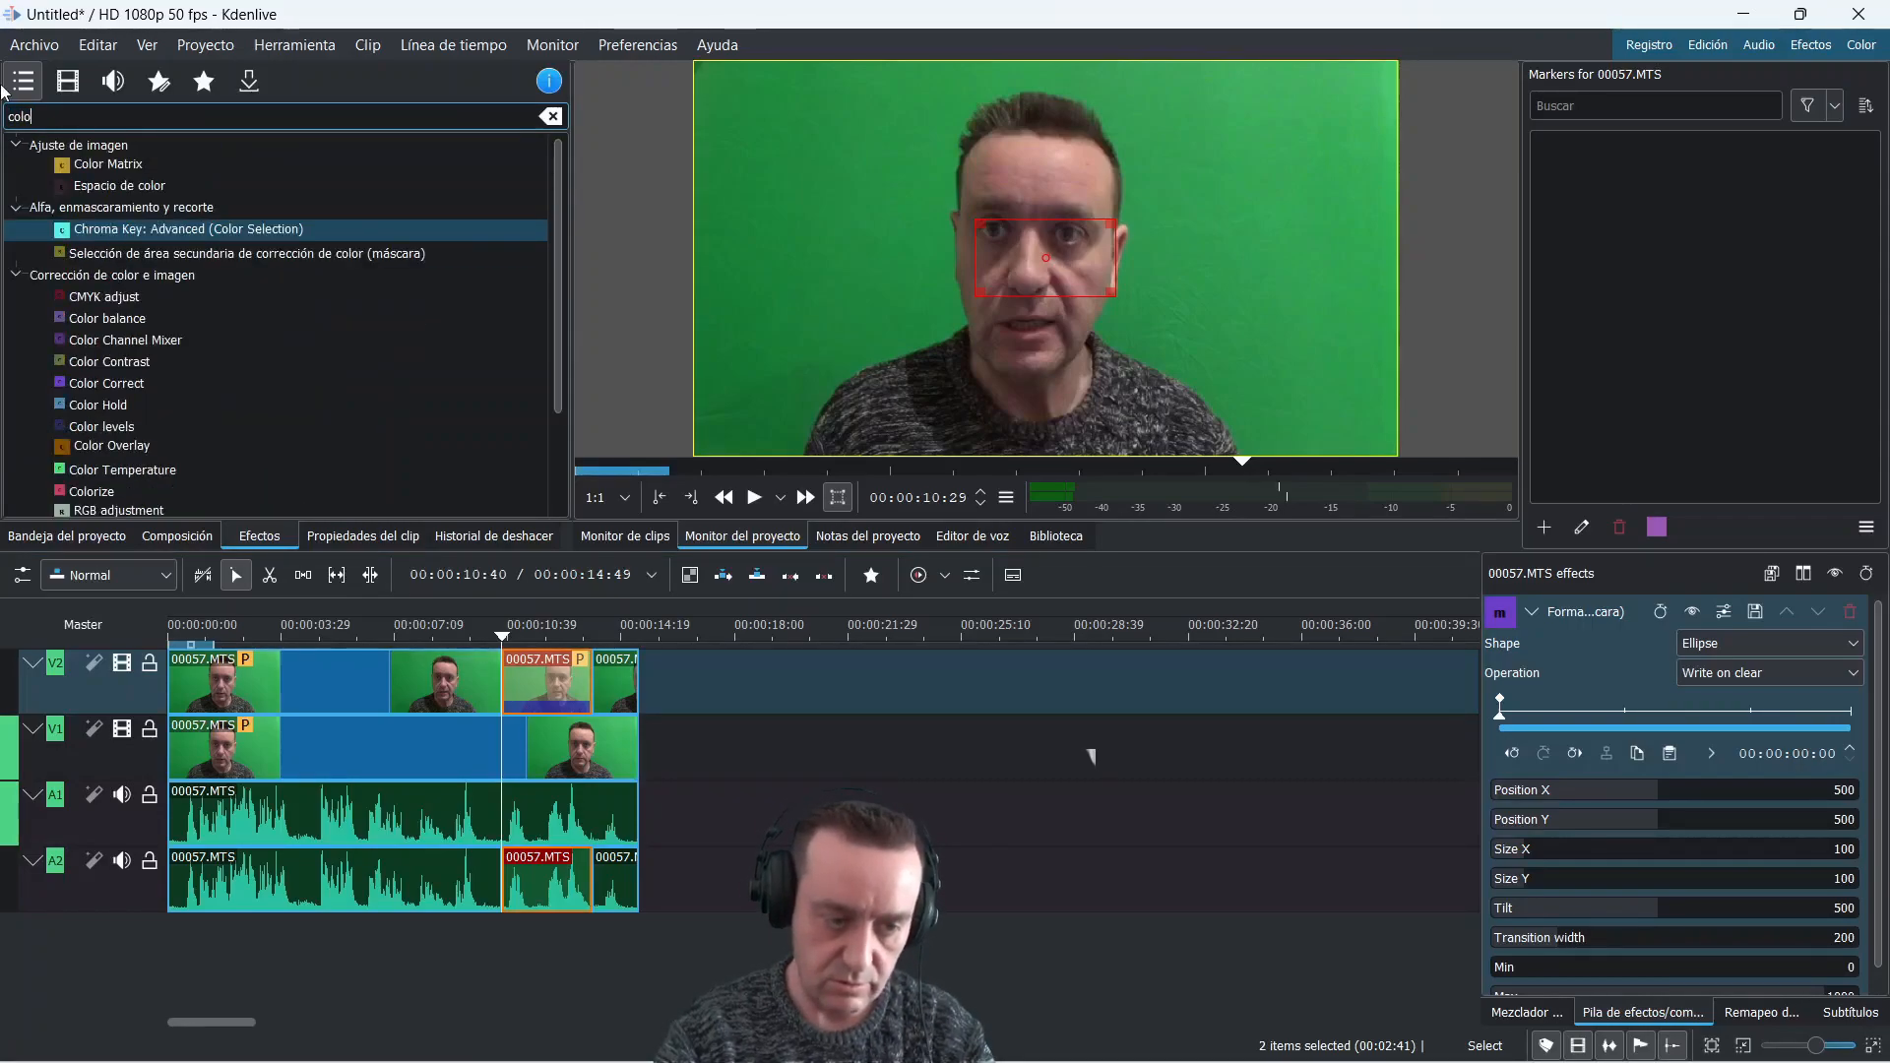
left_click(102, 494)
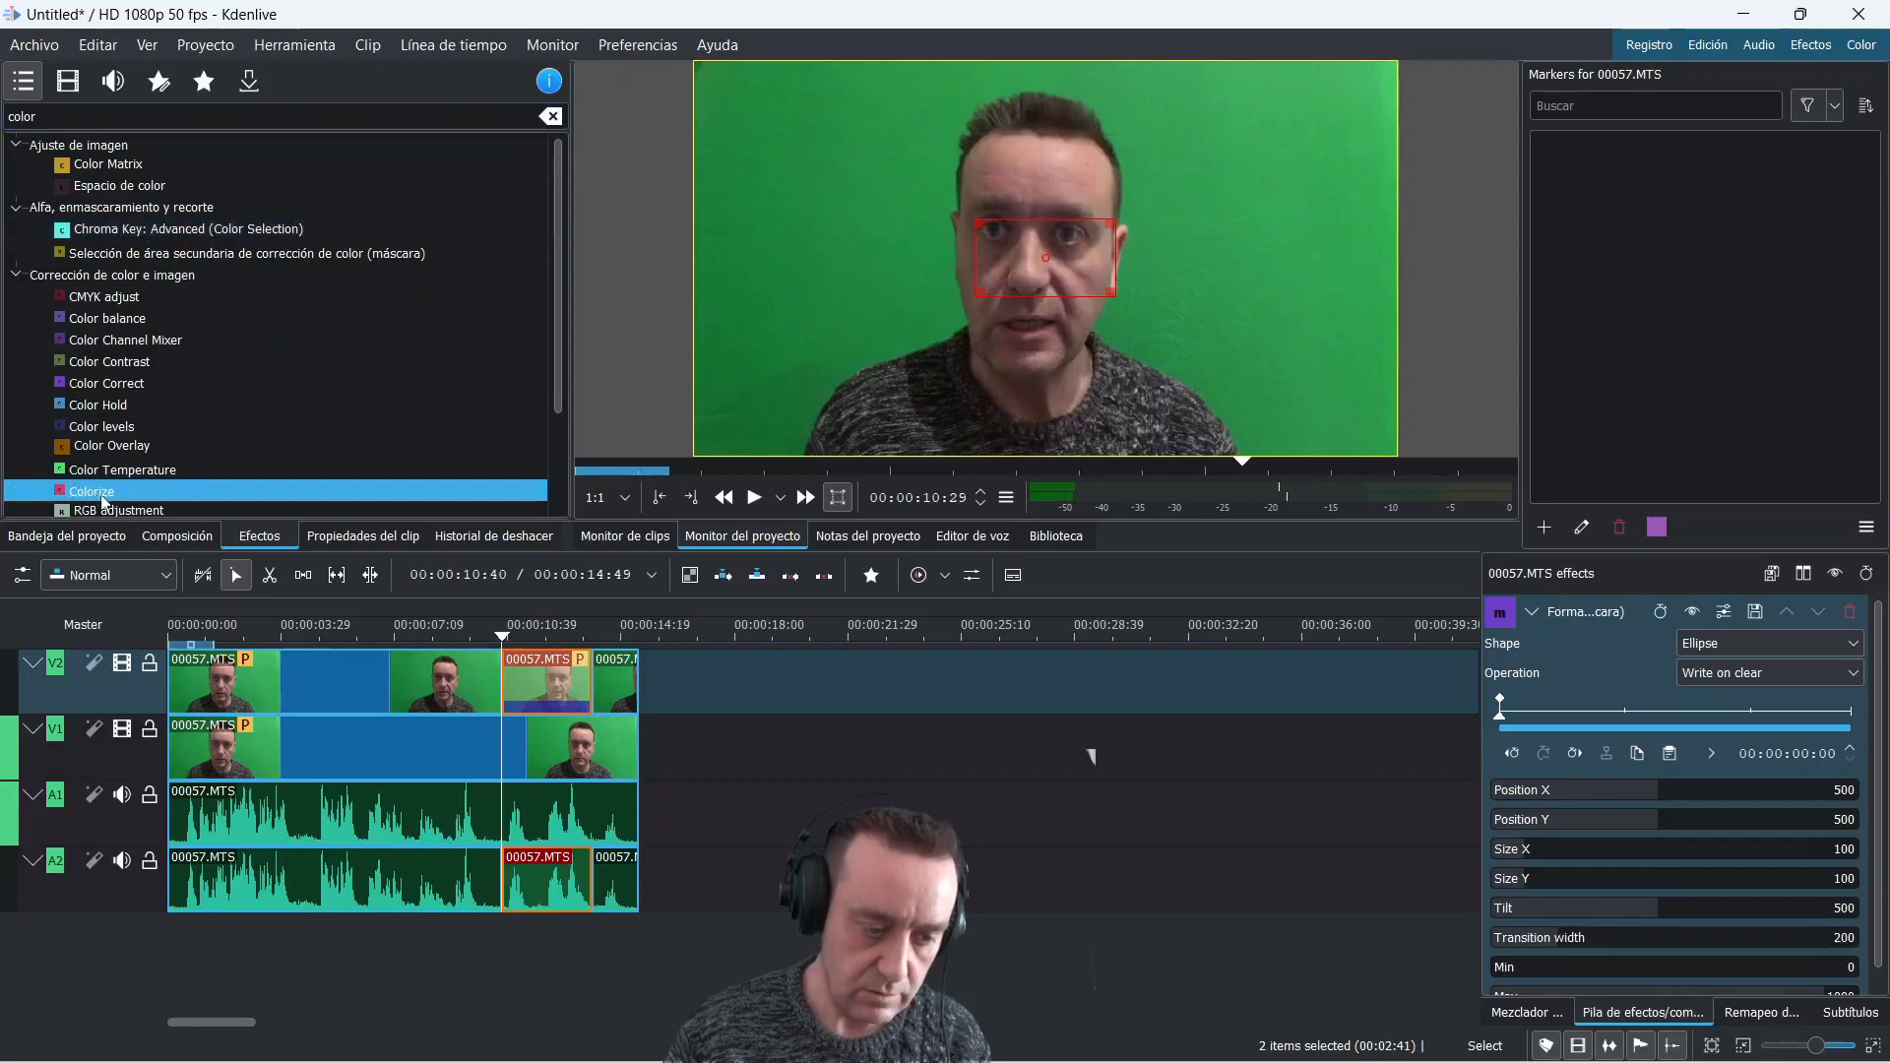
left_click_drag(498, 715, 536, 736)
left_click(563, 744)
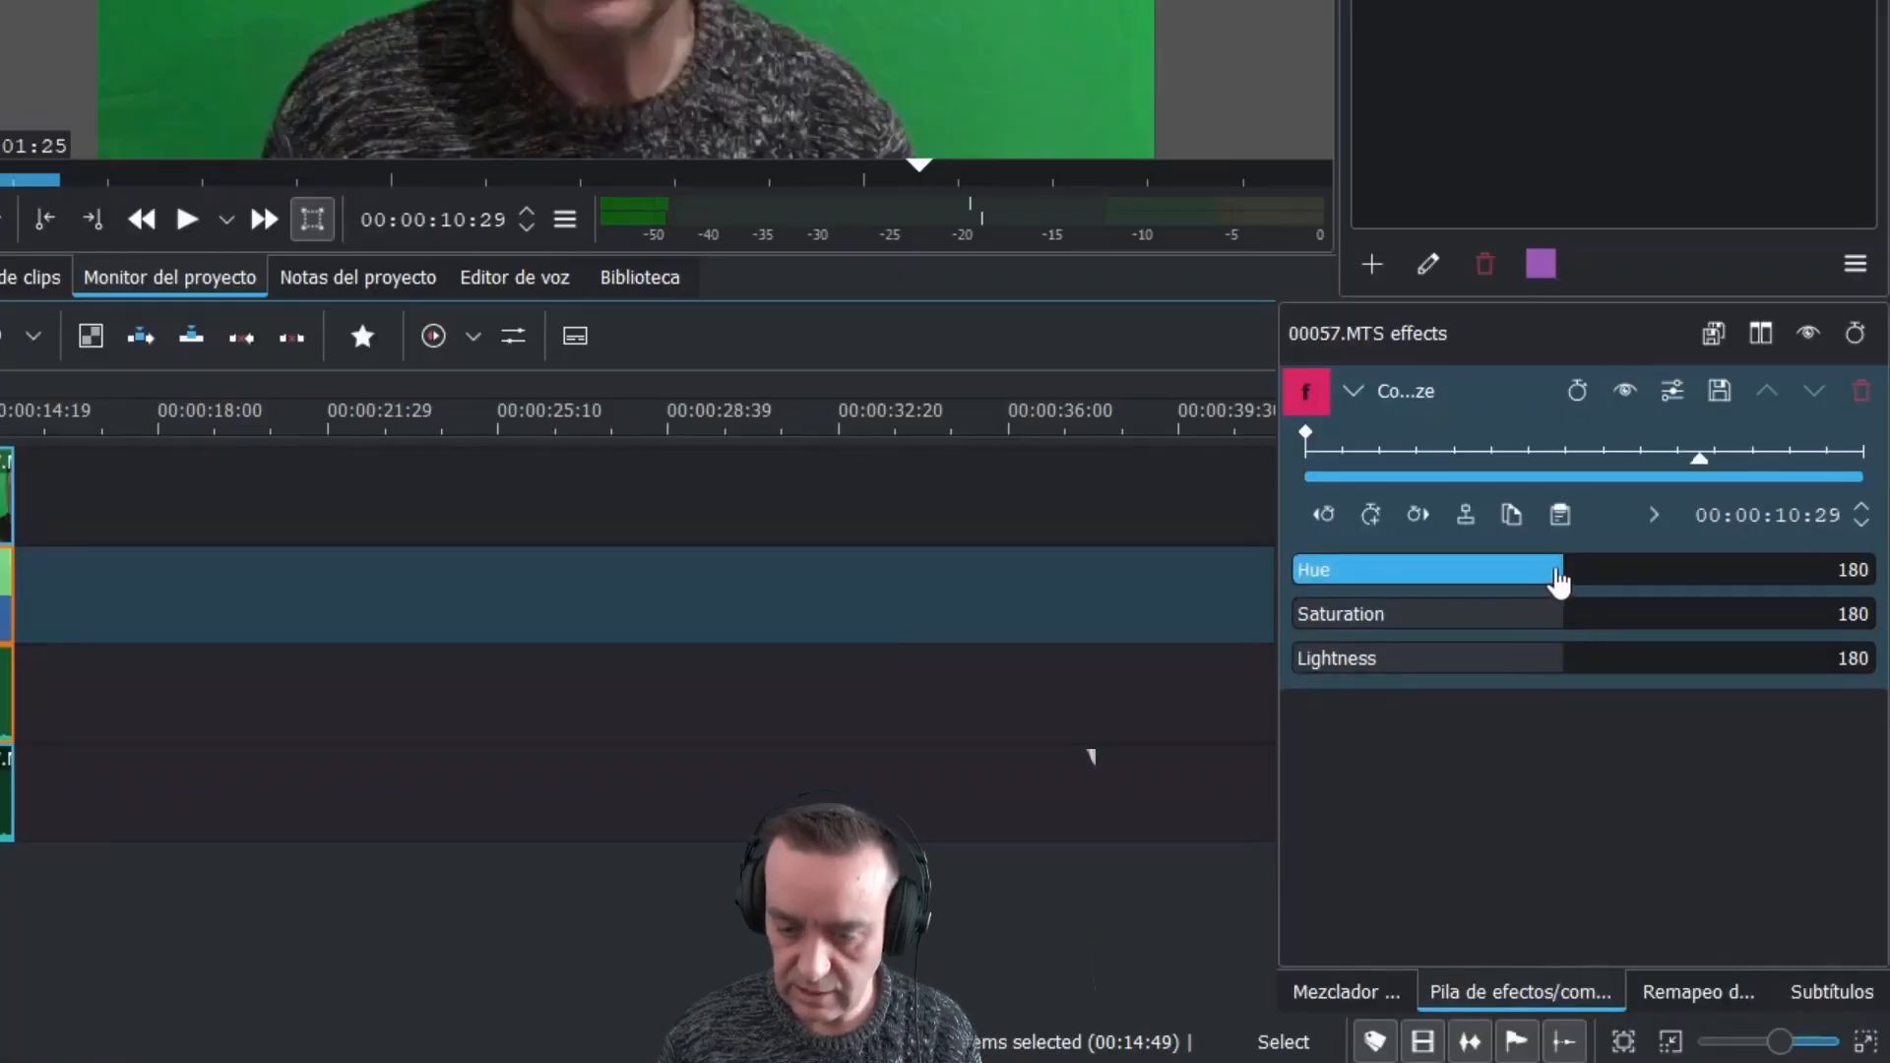
Set the V1 clip's Colorize effect to Hue 360, Saturation 277 and Lightness 221
left_click_drag(1565, 581, 1837, 578)
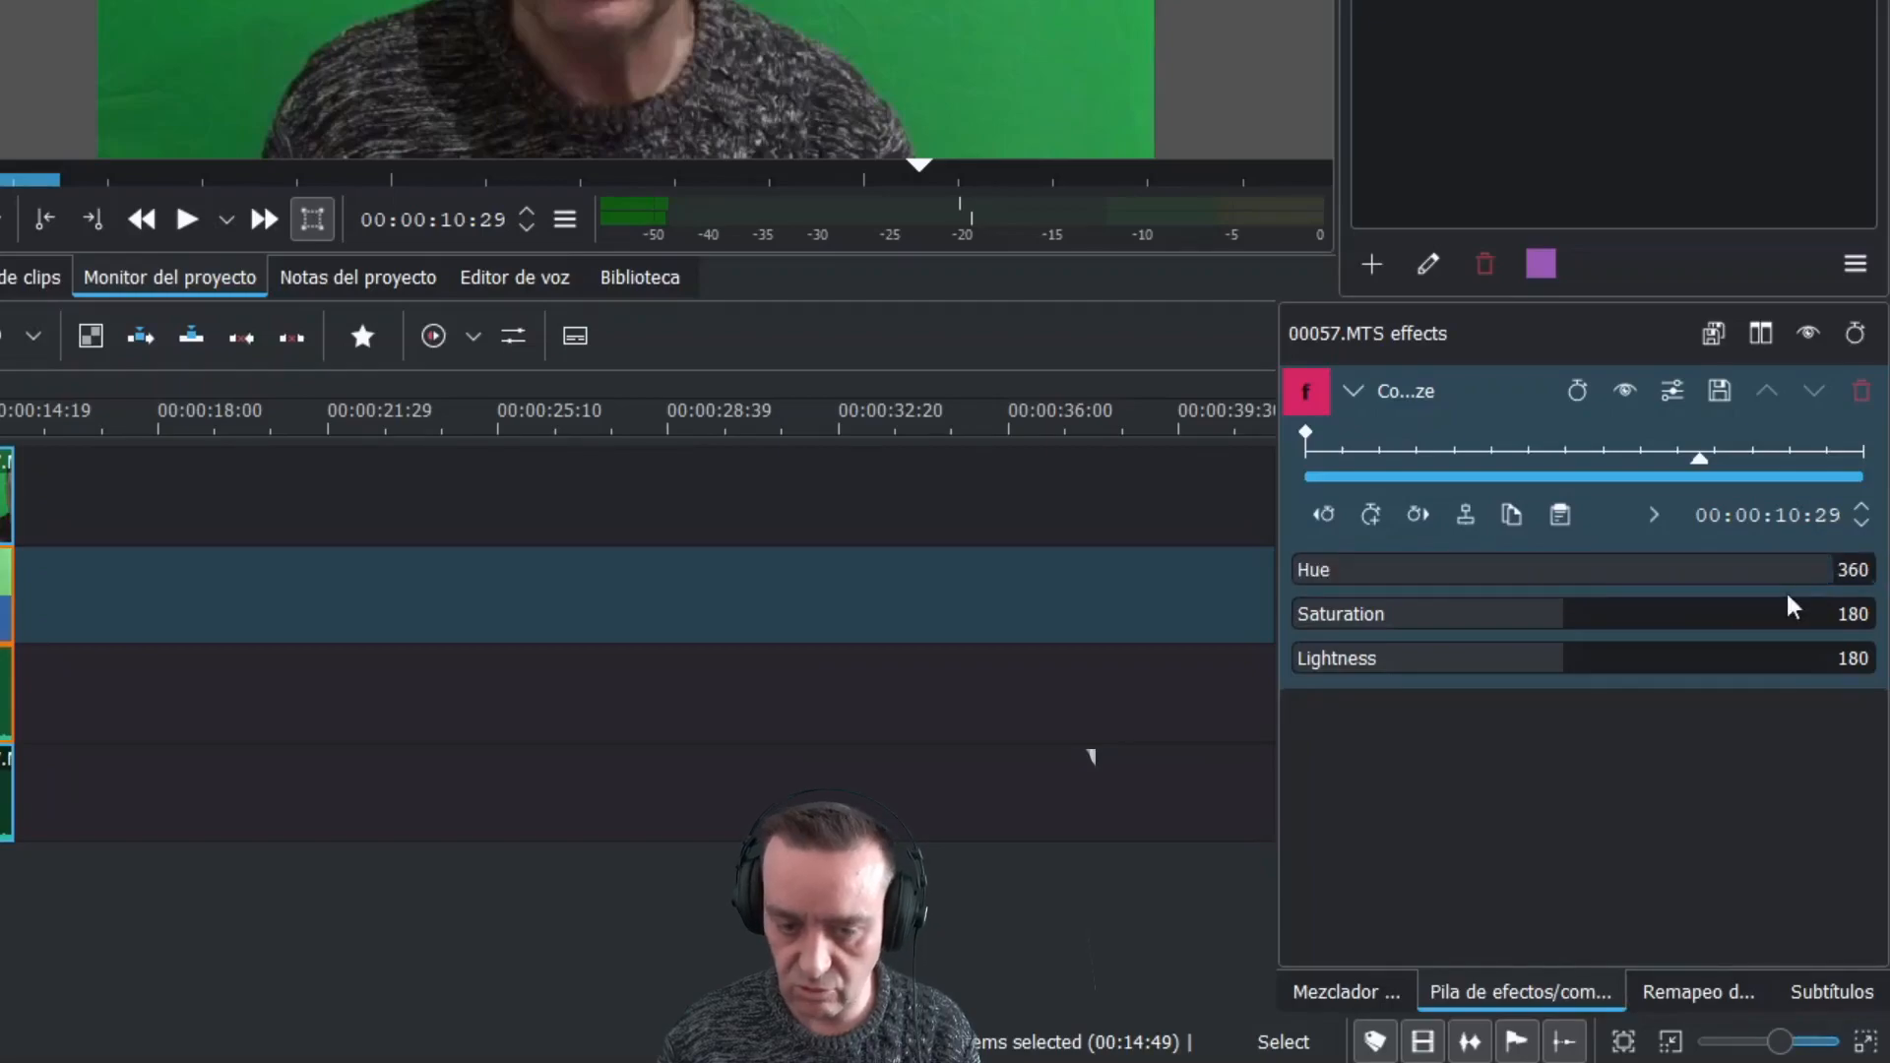
left_click_drag(1566, 667, 1710, 635)
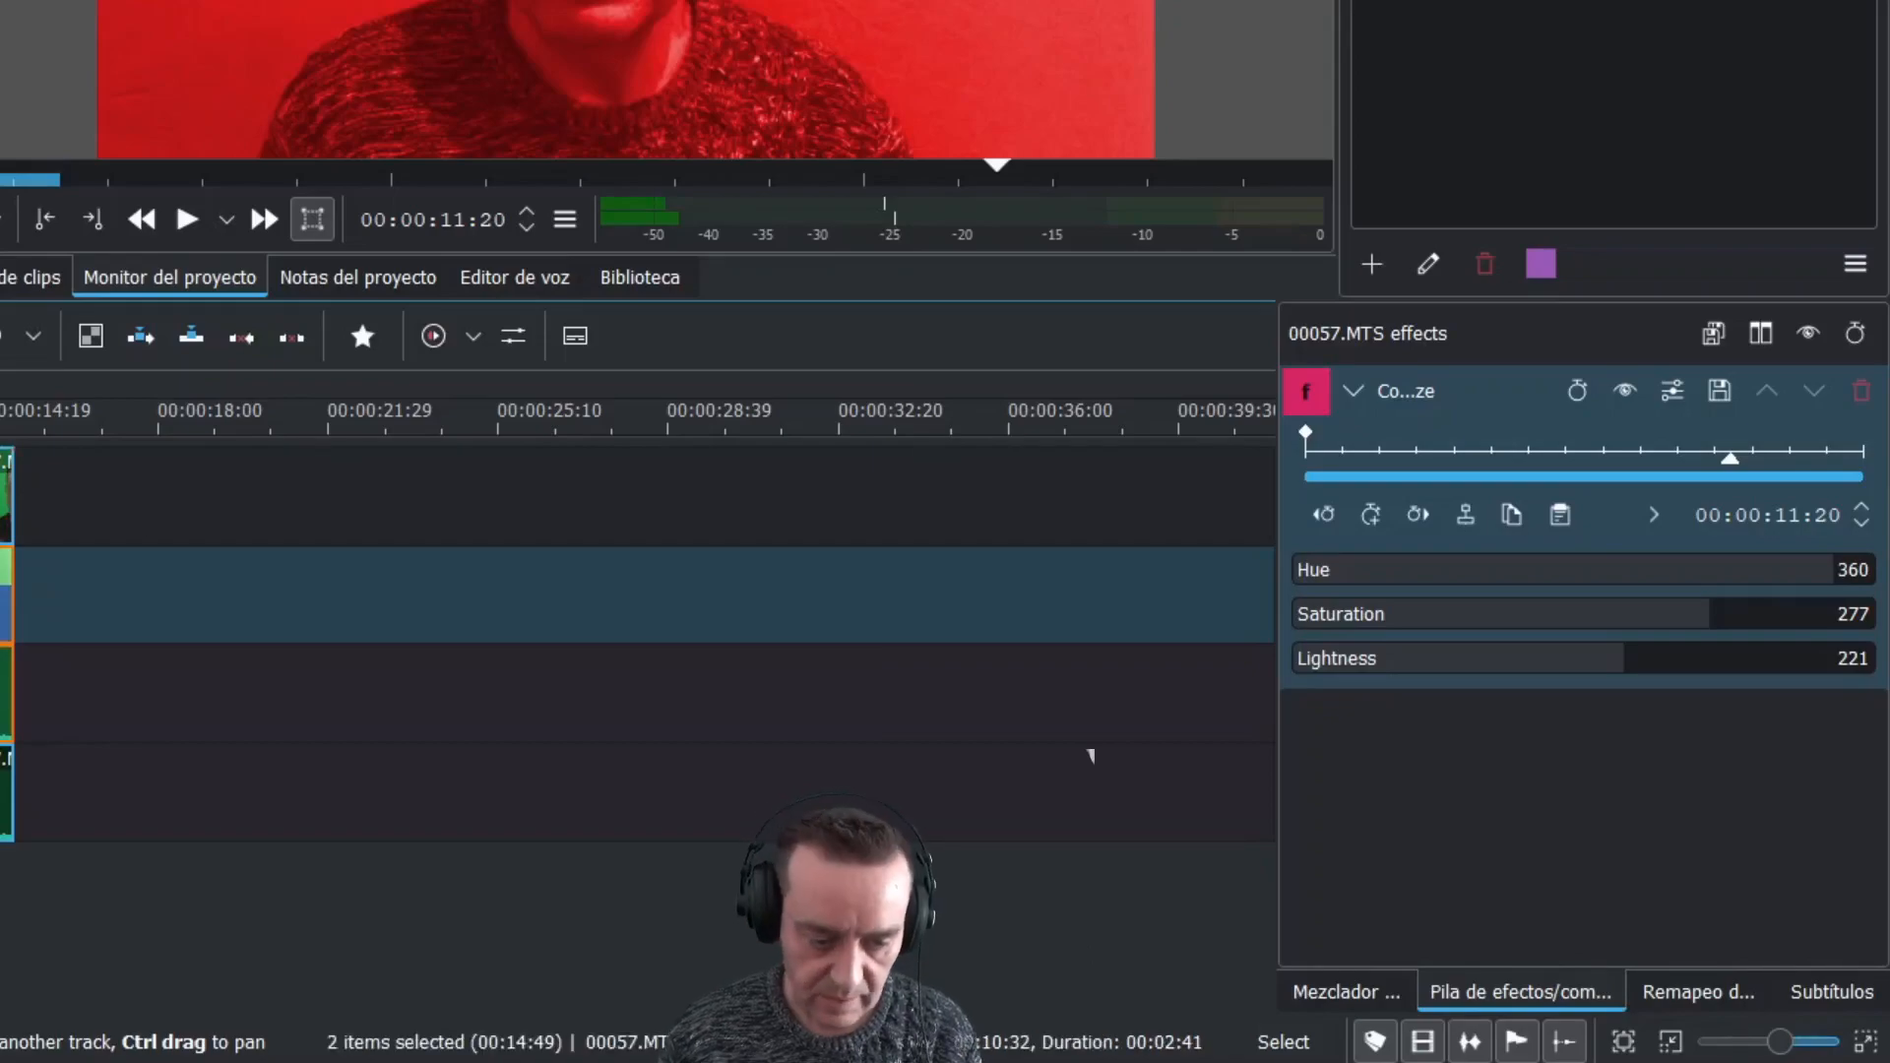
Select the masked middle segment on track V2 and set its alpha shape mask's operation to Subtract
left_click(0, 497)
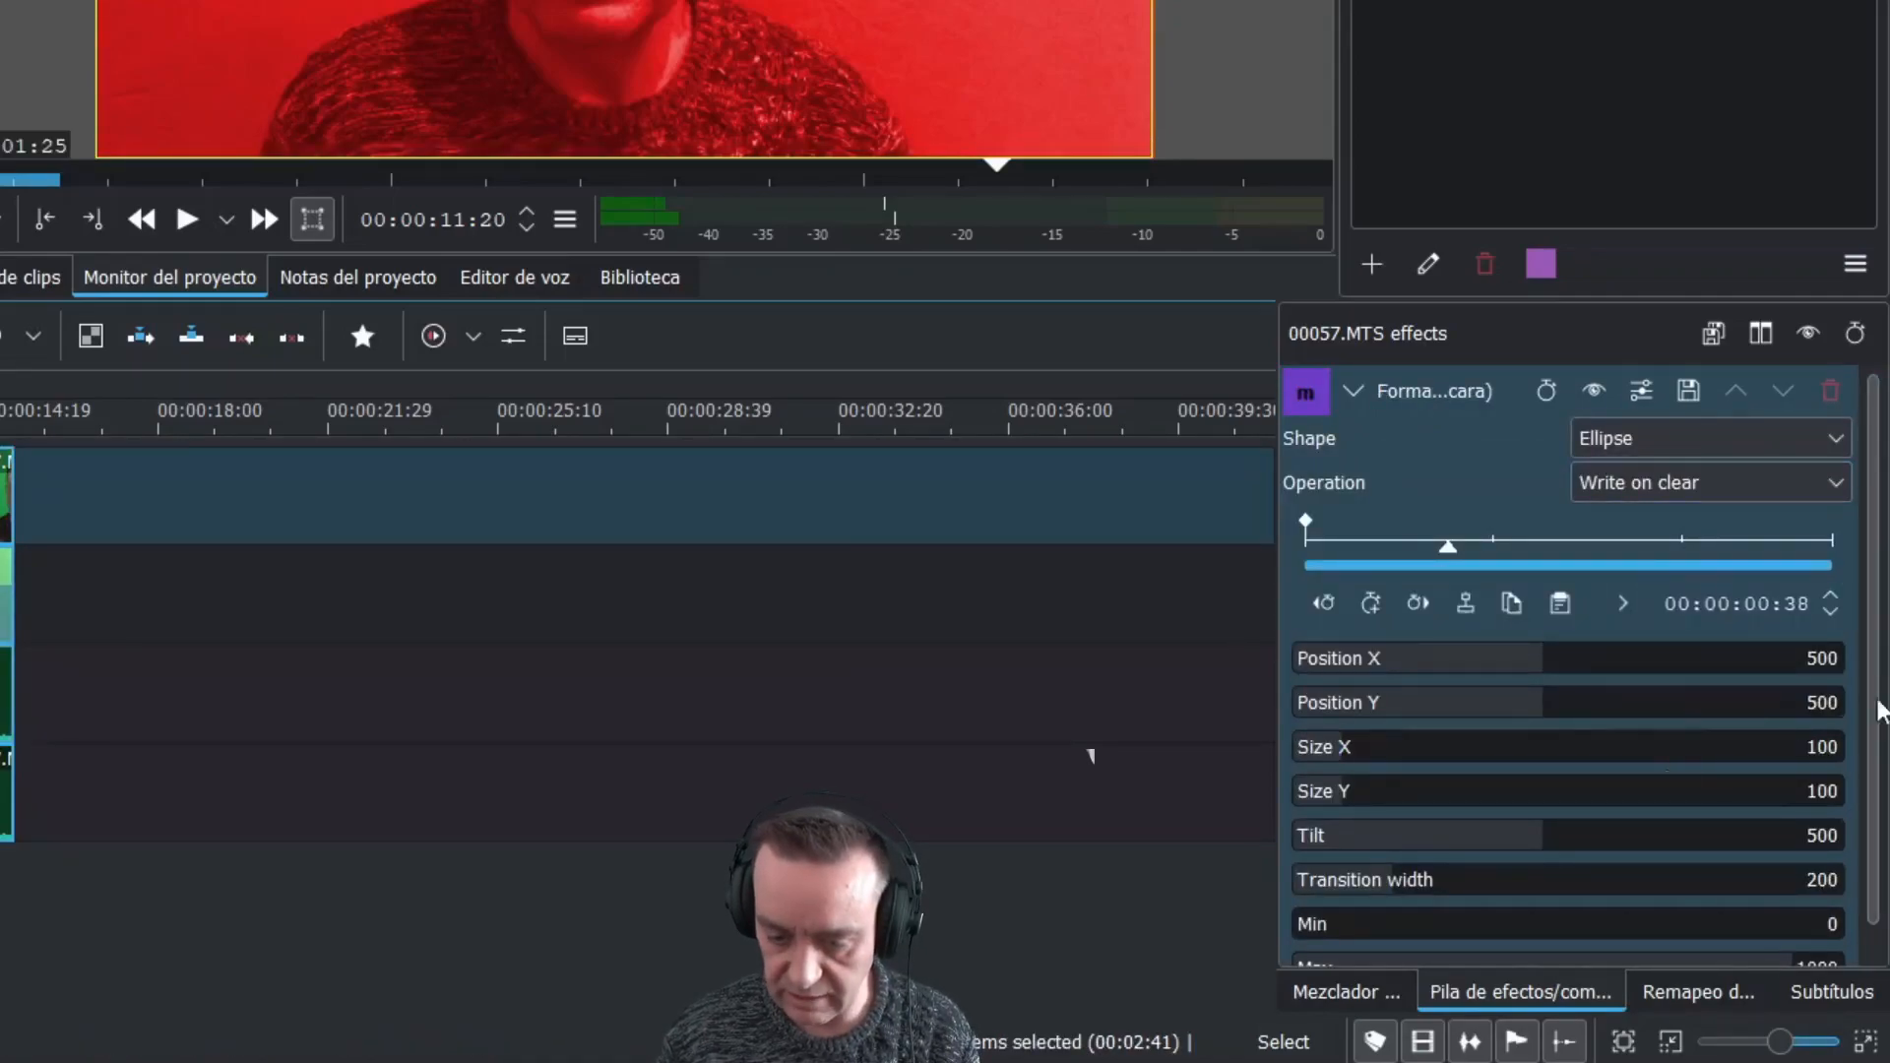
scroll(1880, 645, "down", 1)
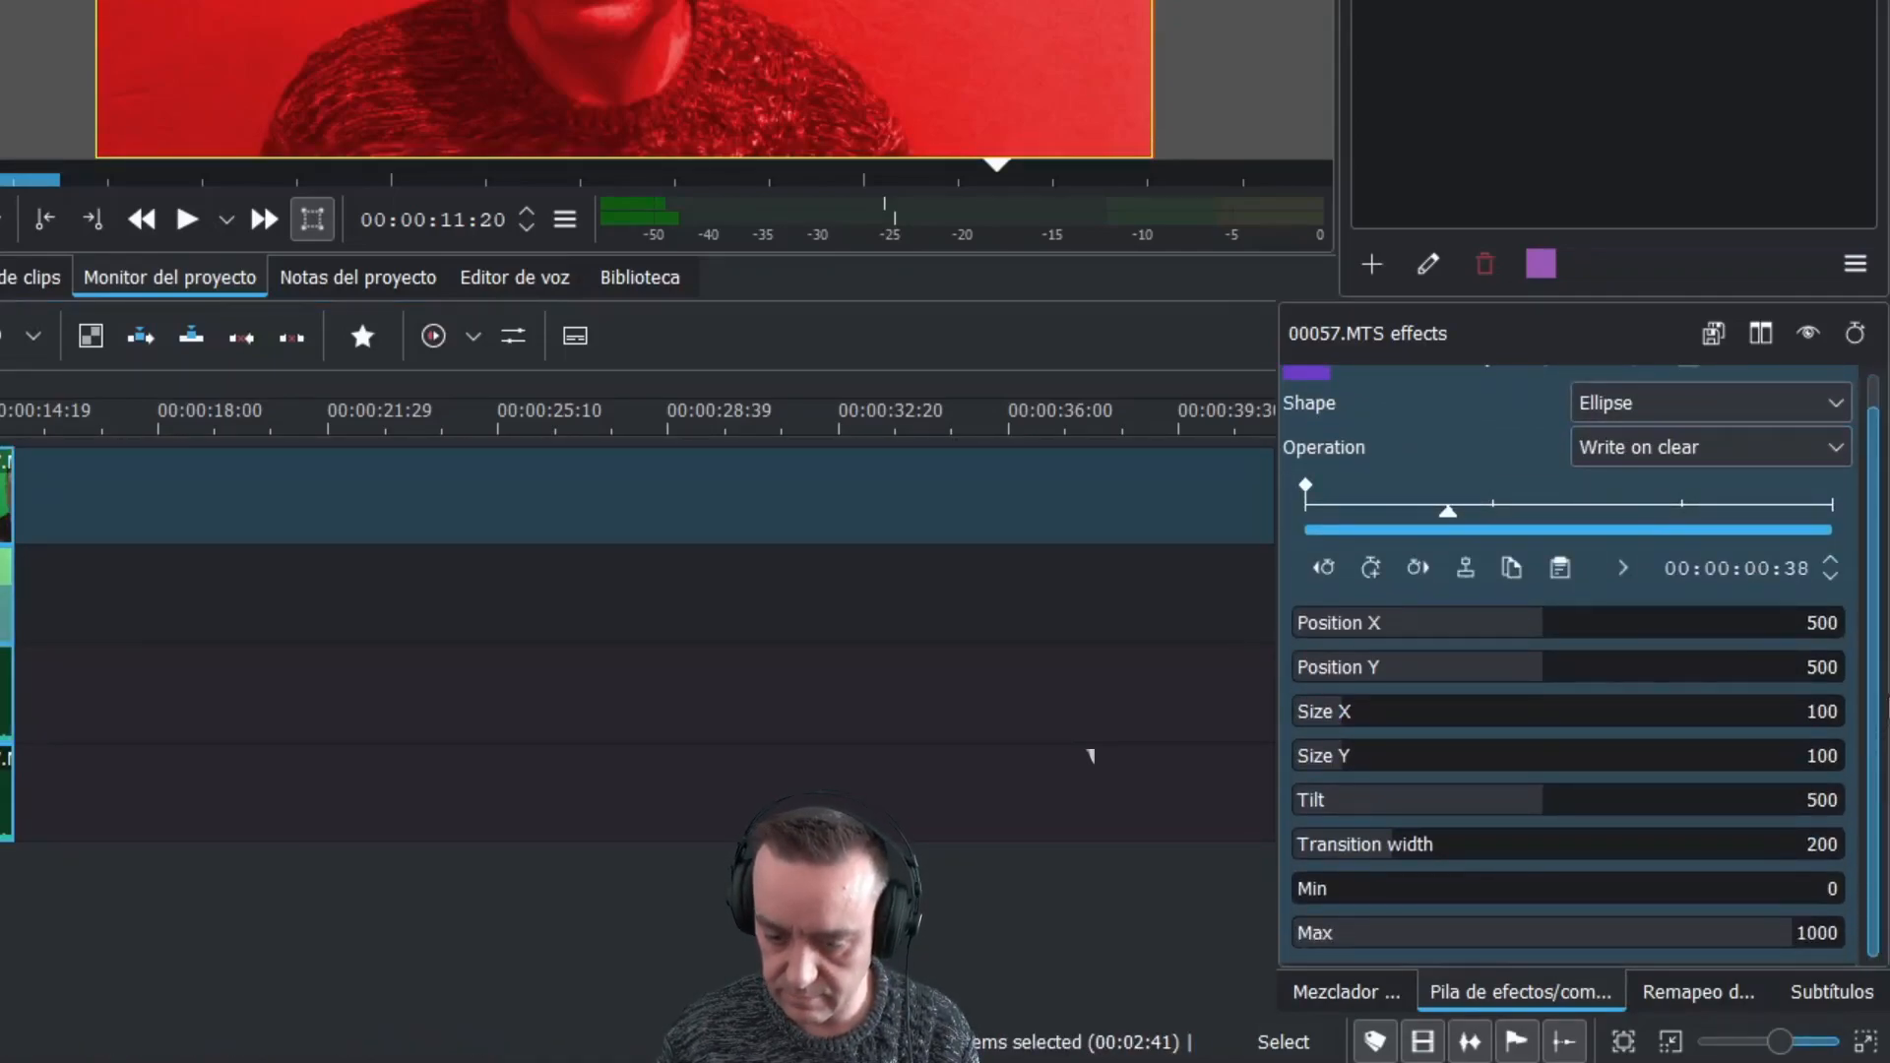
scroll(1885, 595, "up", 1)
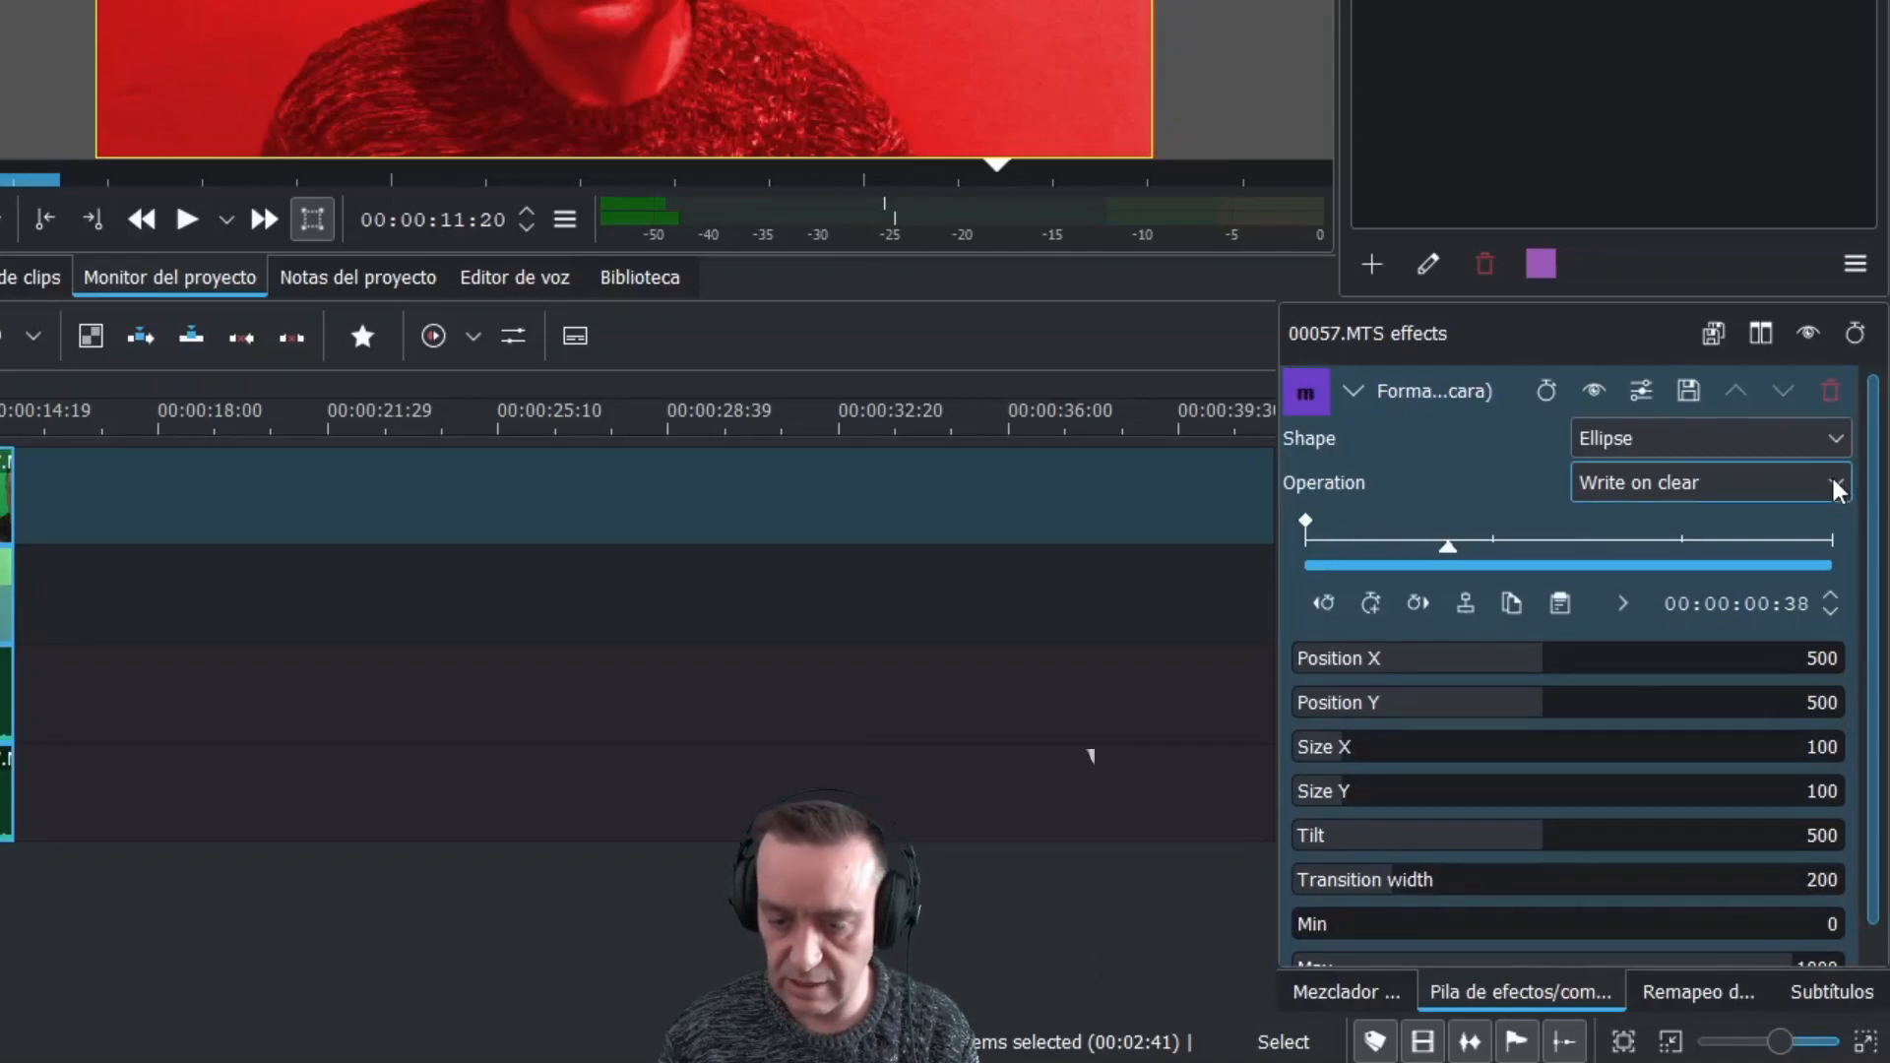
left_click(1836, 489)
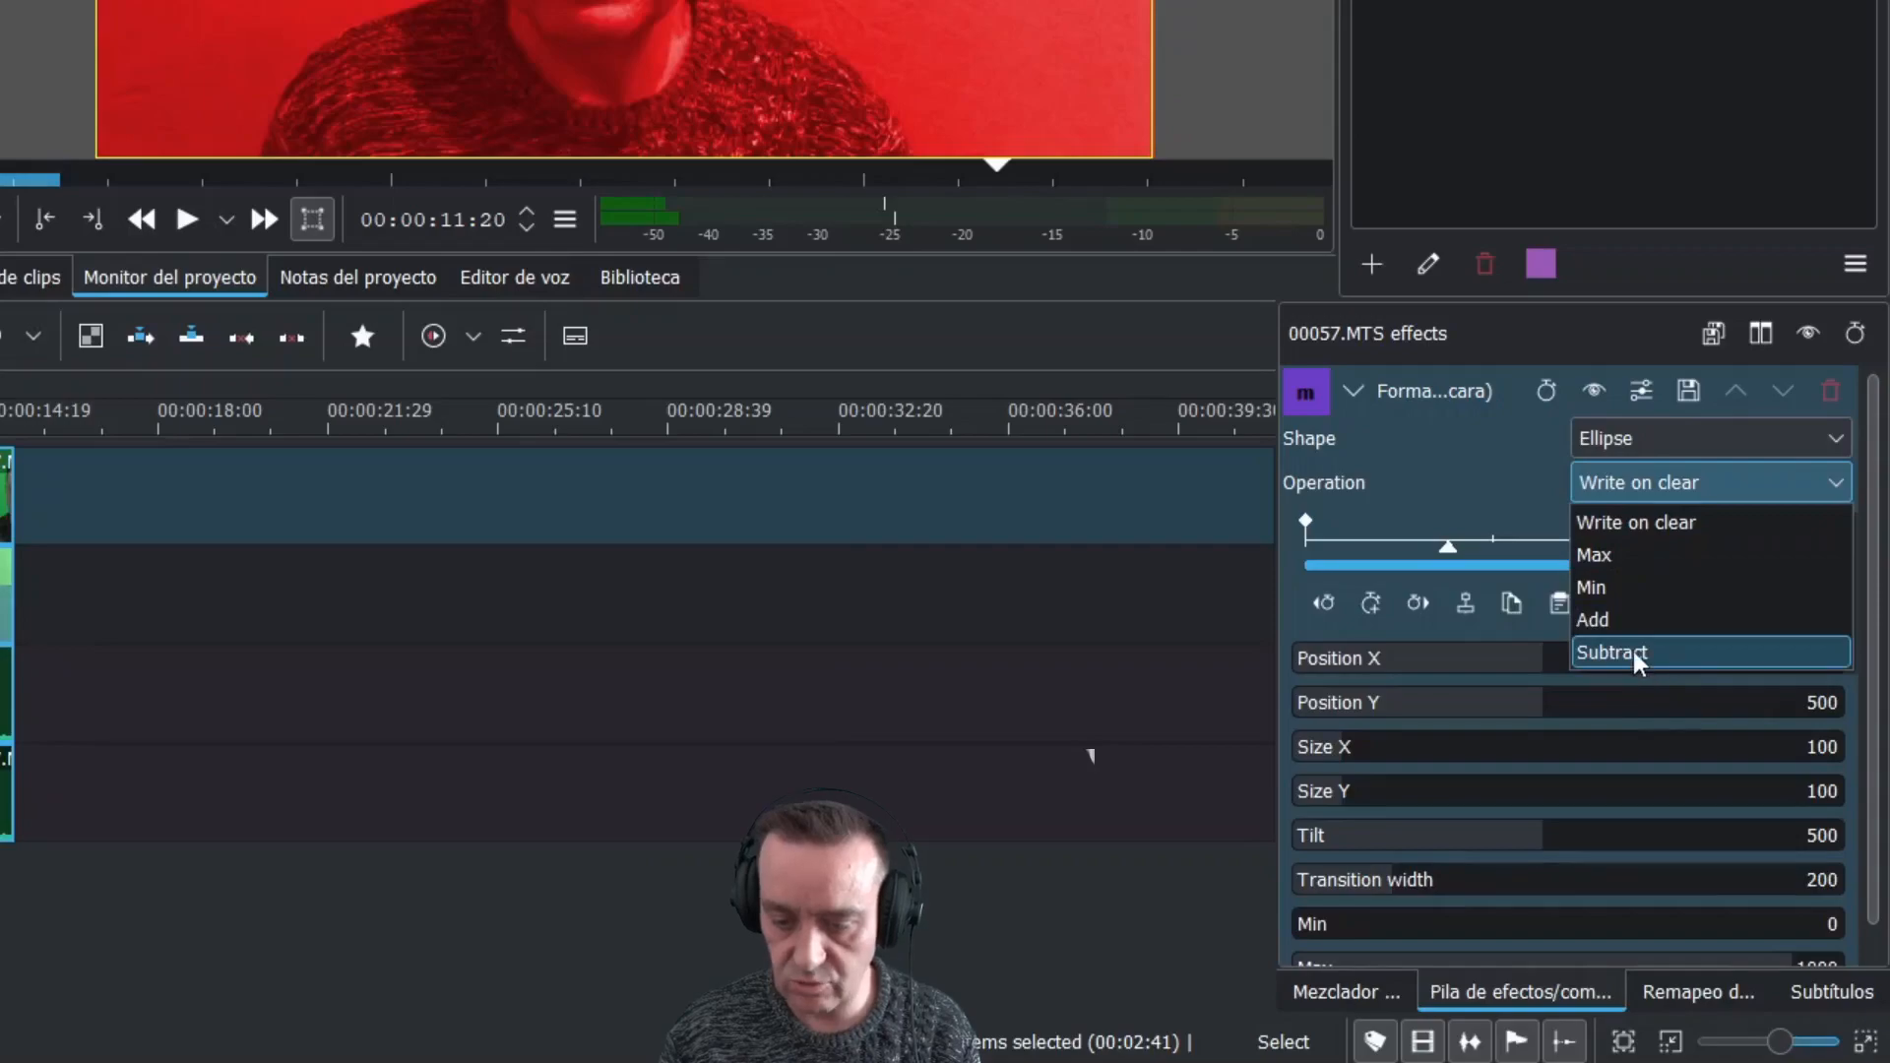
left_click(1633, 654)
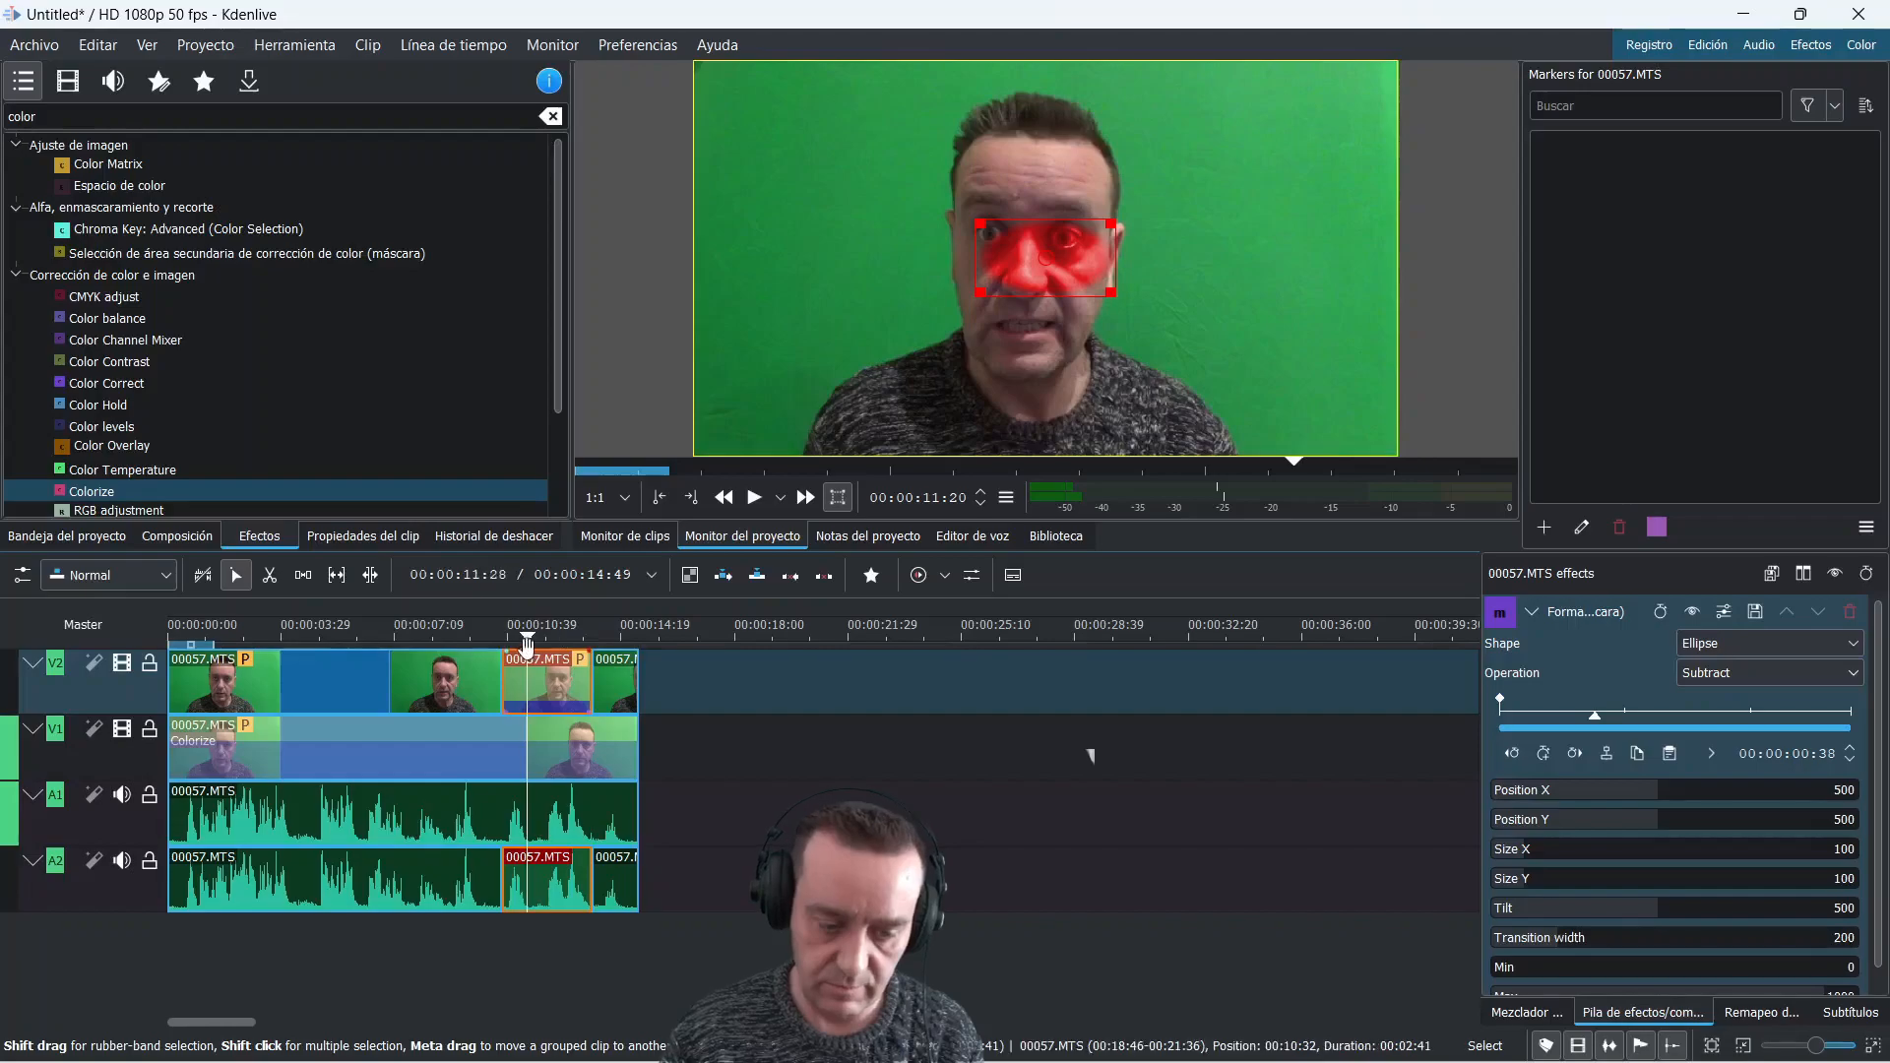
At the segment's start, shrink the ellipse onto the iris of one eye, about Position X 423, Y 432 and Size X 9, Y 18
left_click_drag(529, 636, 504, 635)
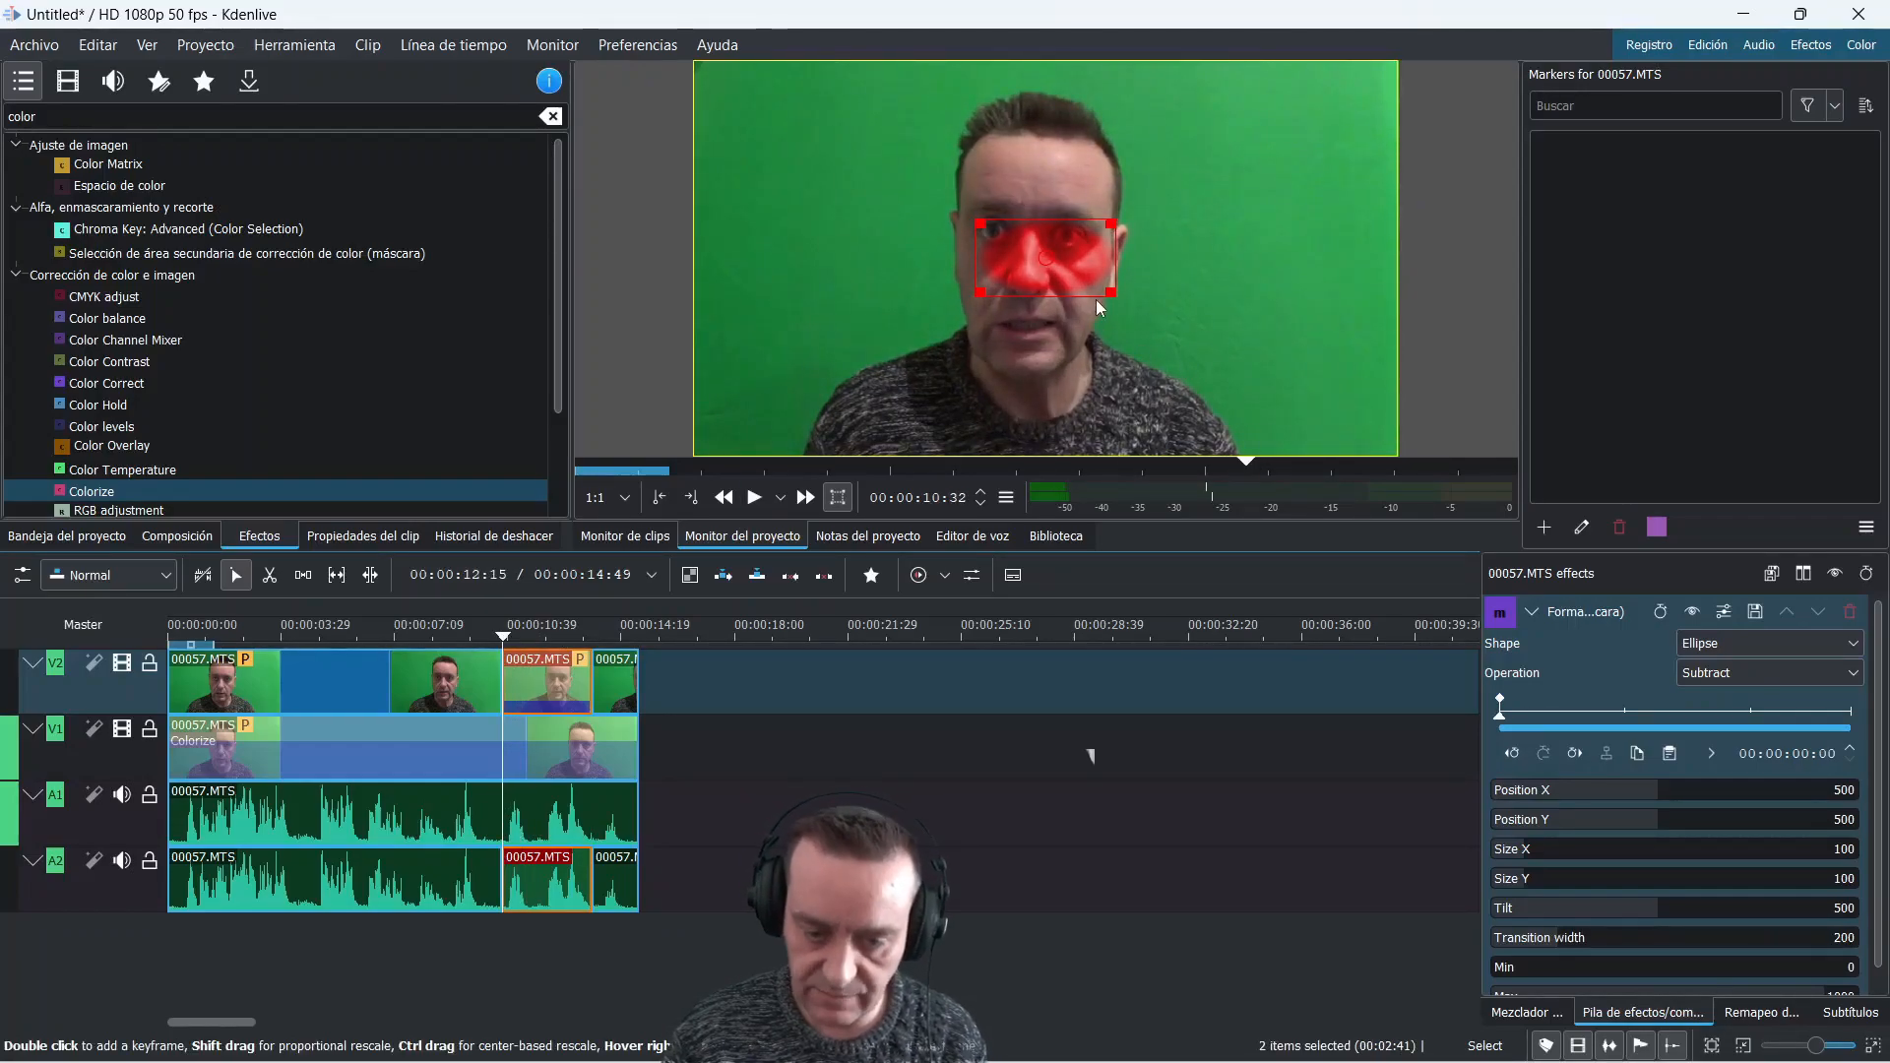
left_click_drag(1109, 293, 1010, 254)
scroll(908, 261, "up", 4)
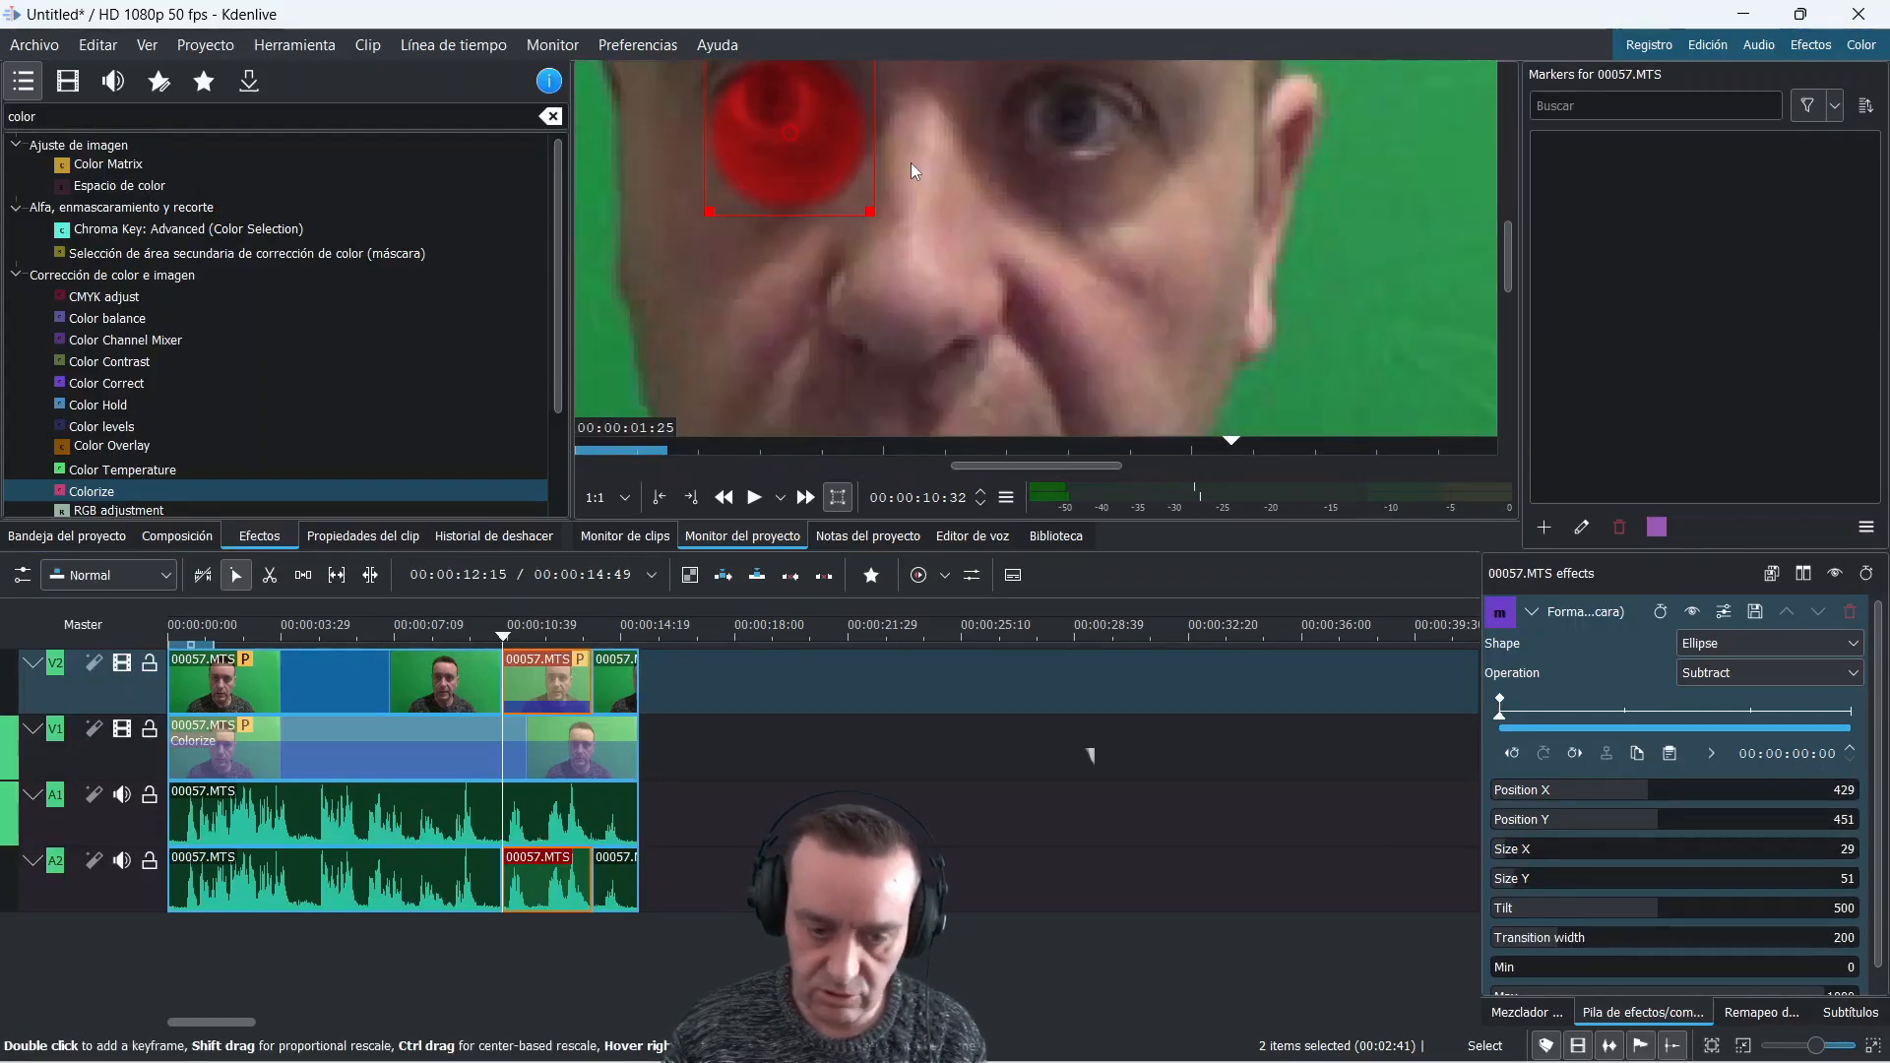
left_click_drag(871, 212, 812, 141)
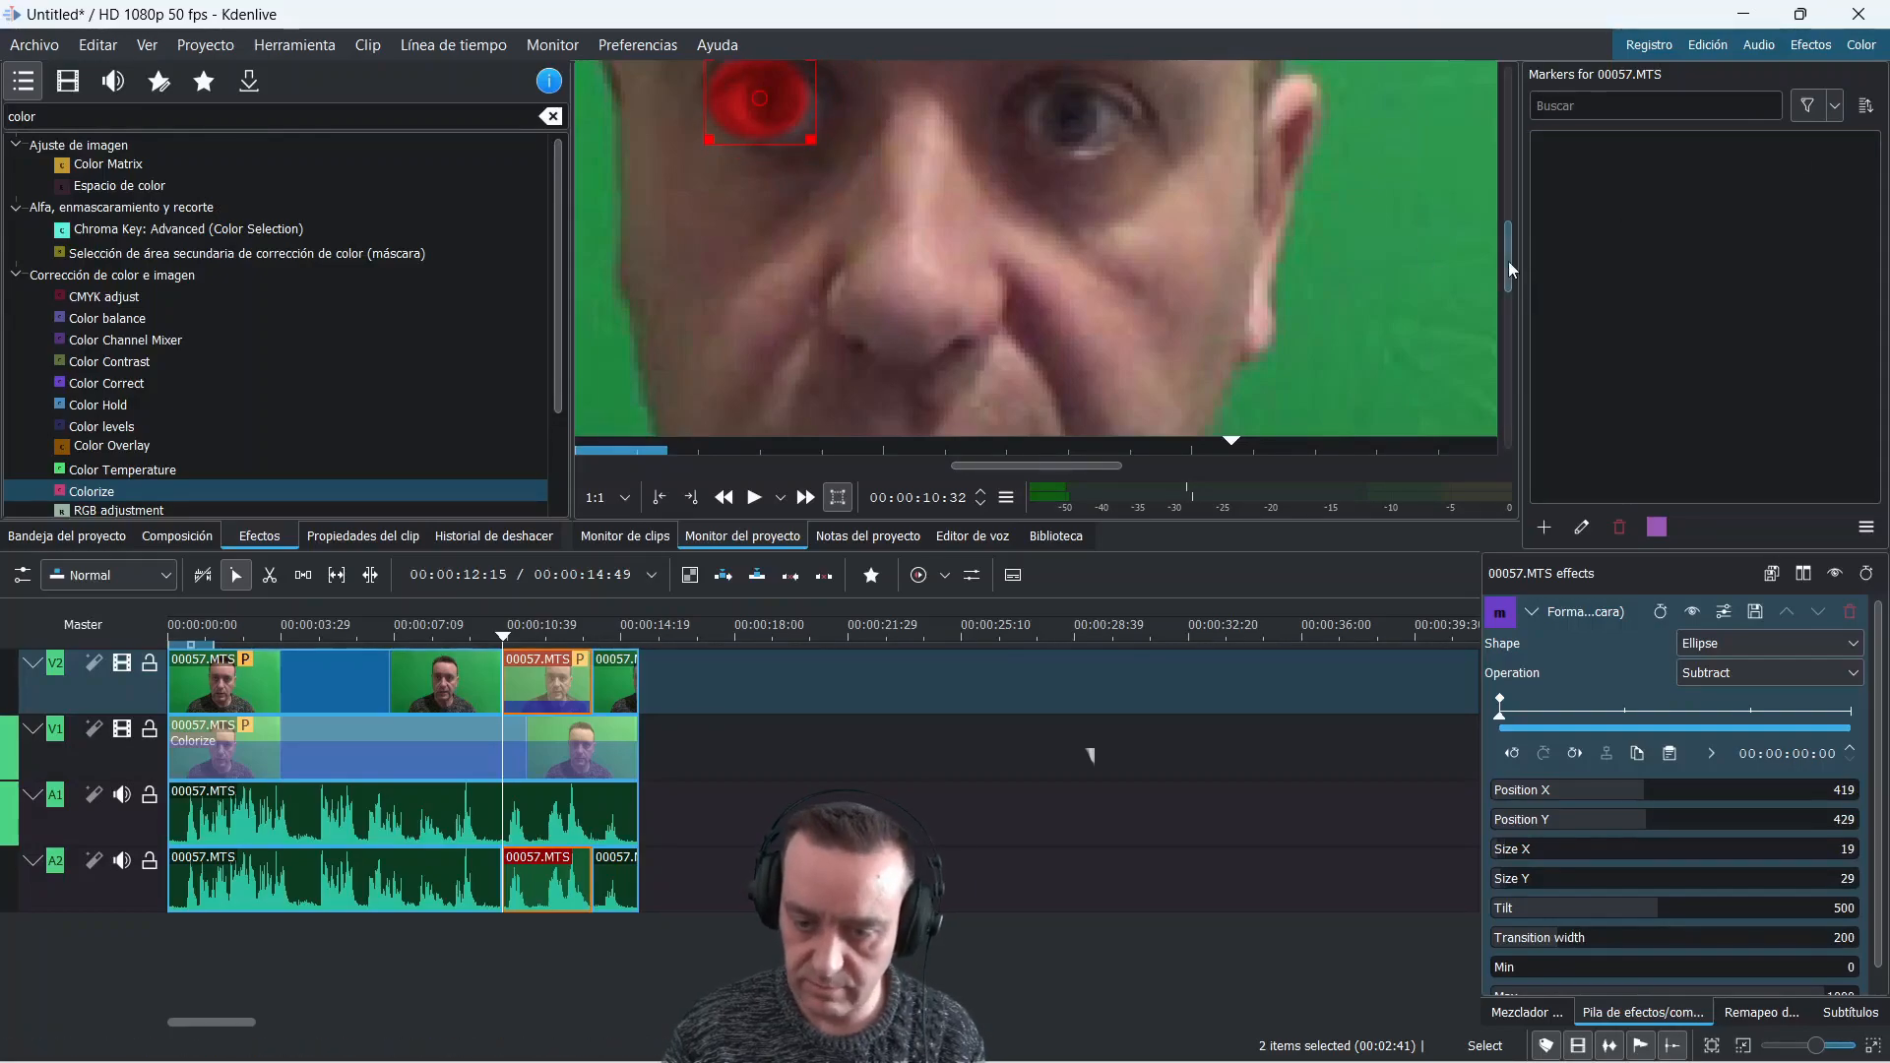
left_click_drag(1508, 262, 1511, 218)
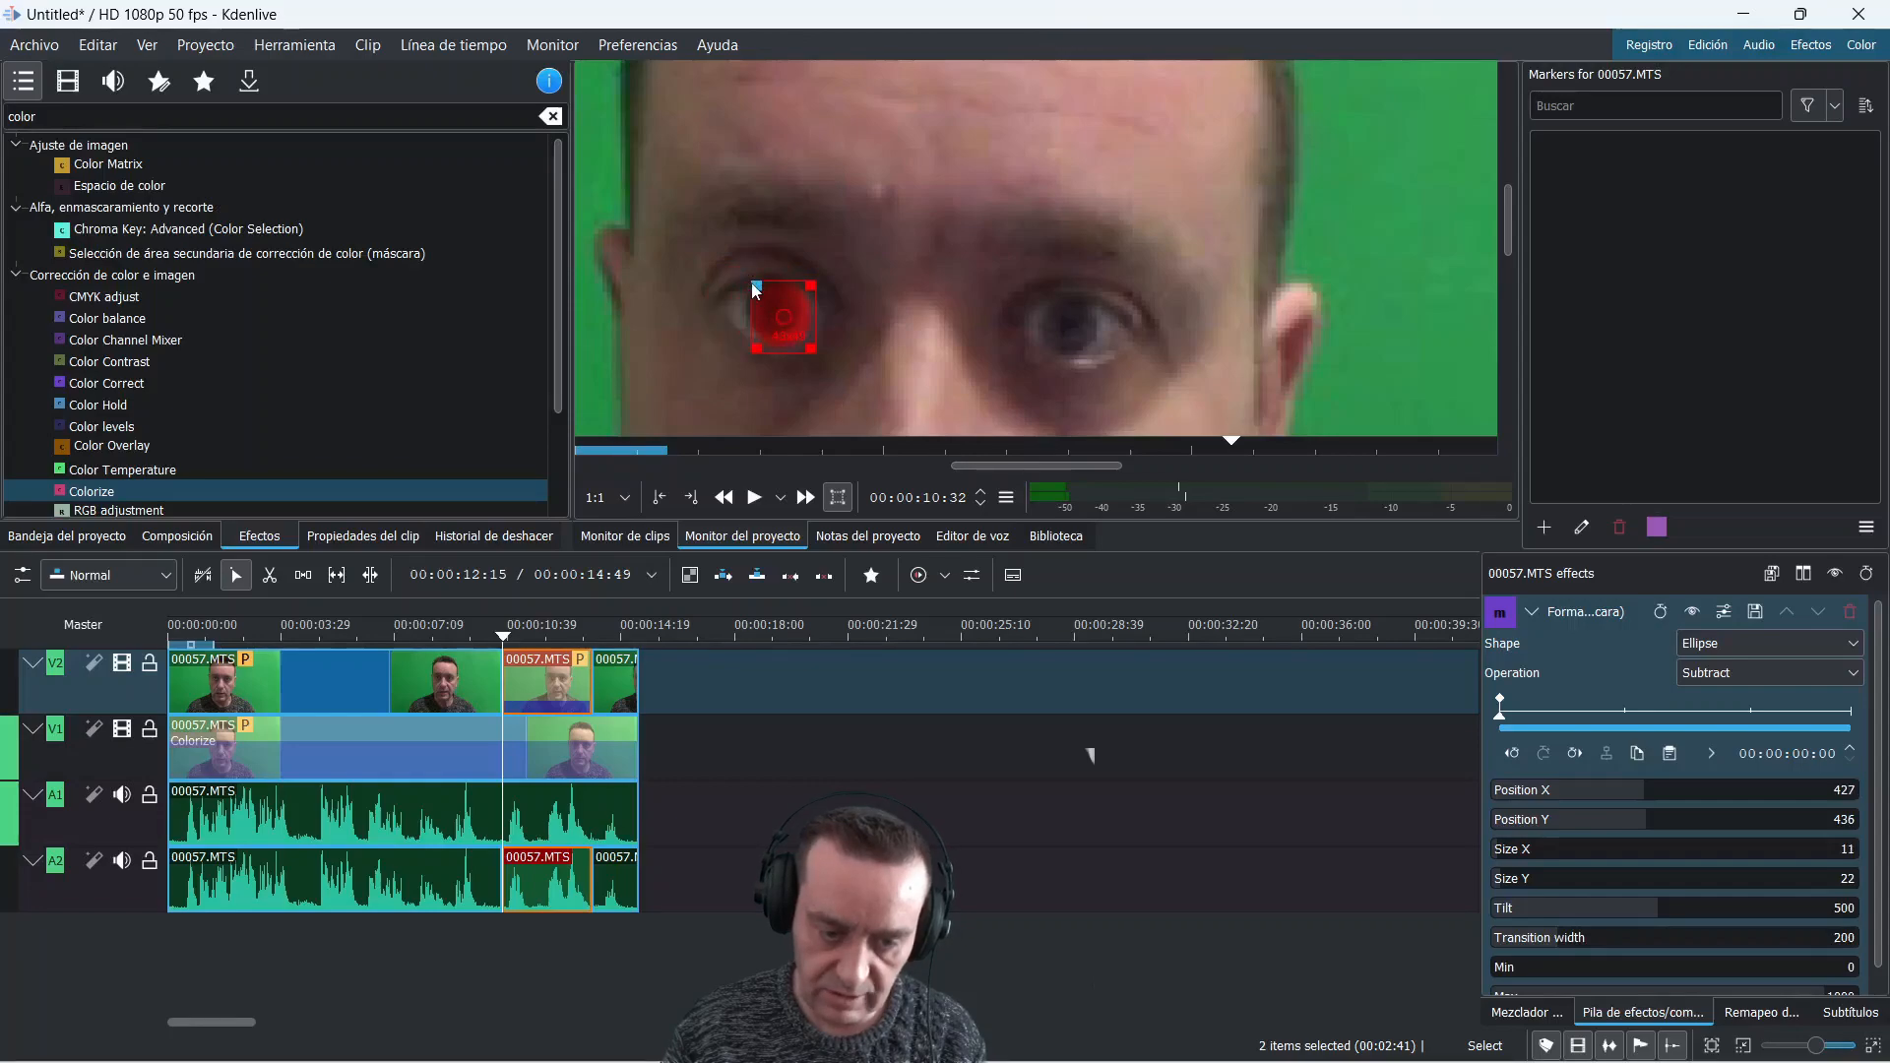
left_click_drag(813, 350, 748, 287)
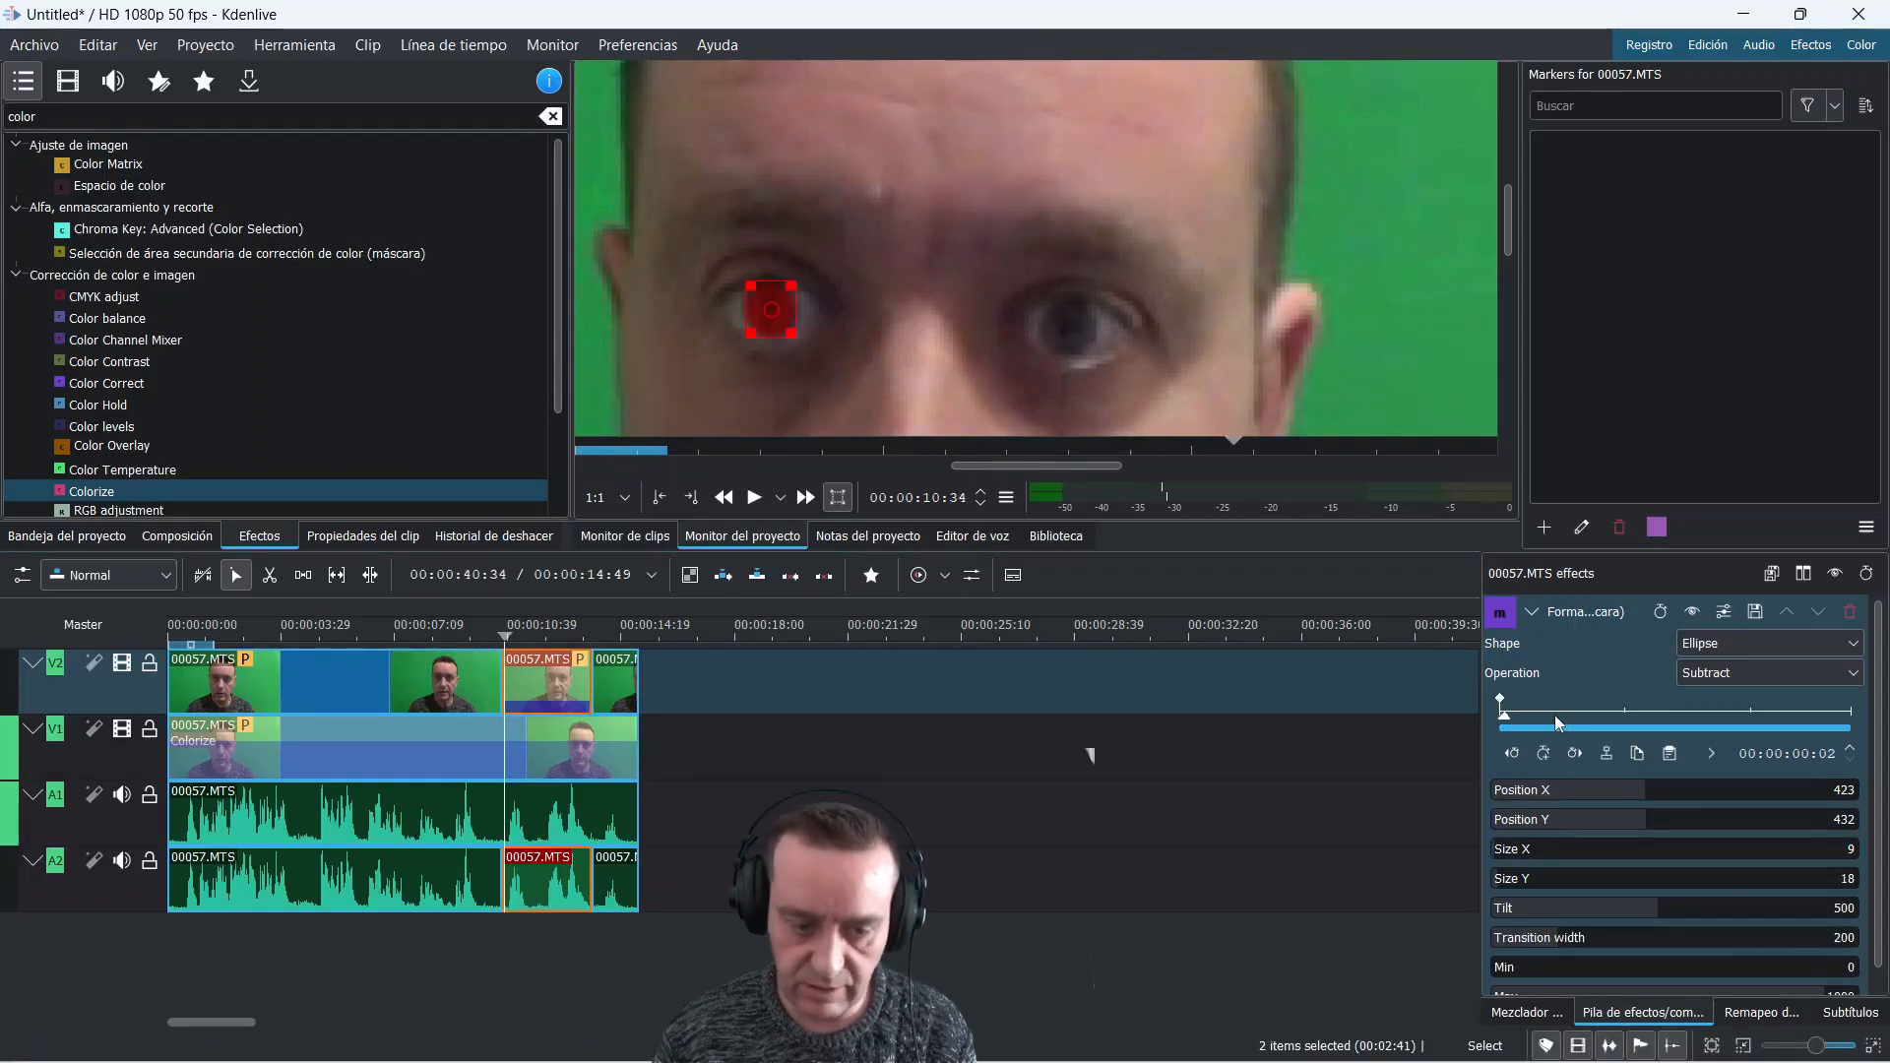
Add a mask keyframe at 00:00:00:09 and fit the ellipse to the iris at Position X 421, Size X 8 and Size Y 17
key("Right")
key("Right")
key("Right")
key("Right")
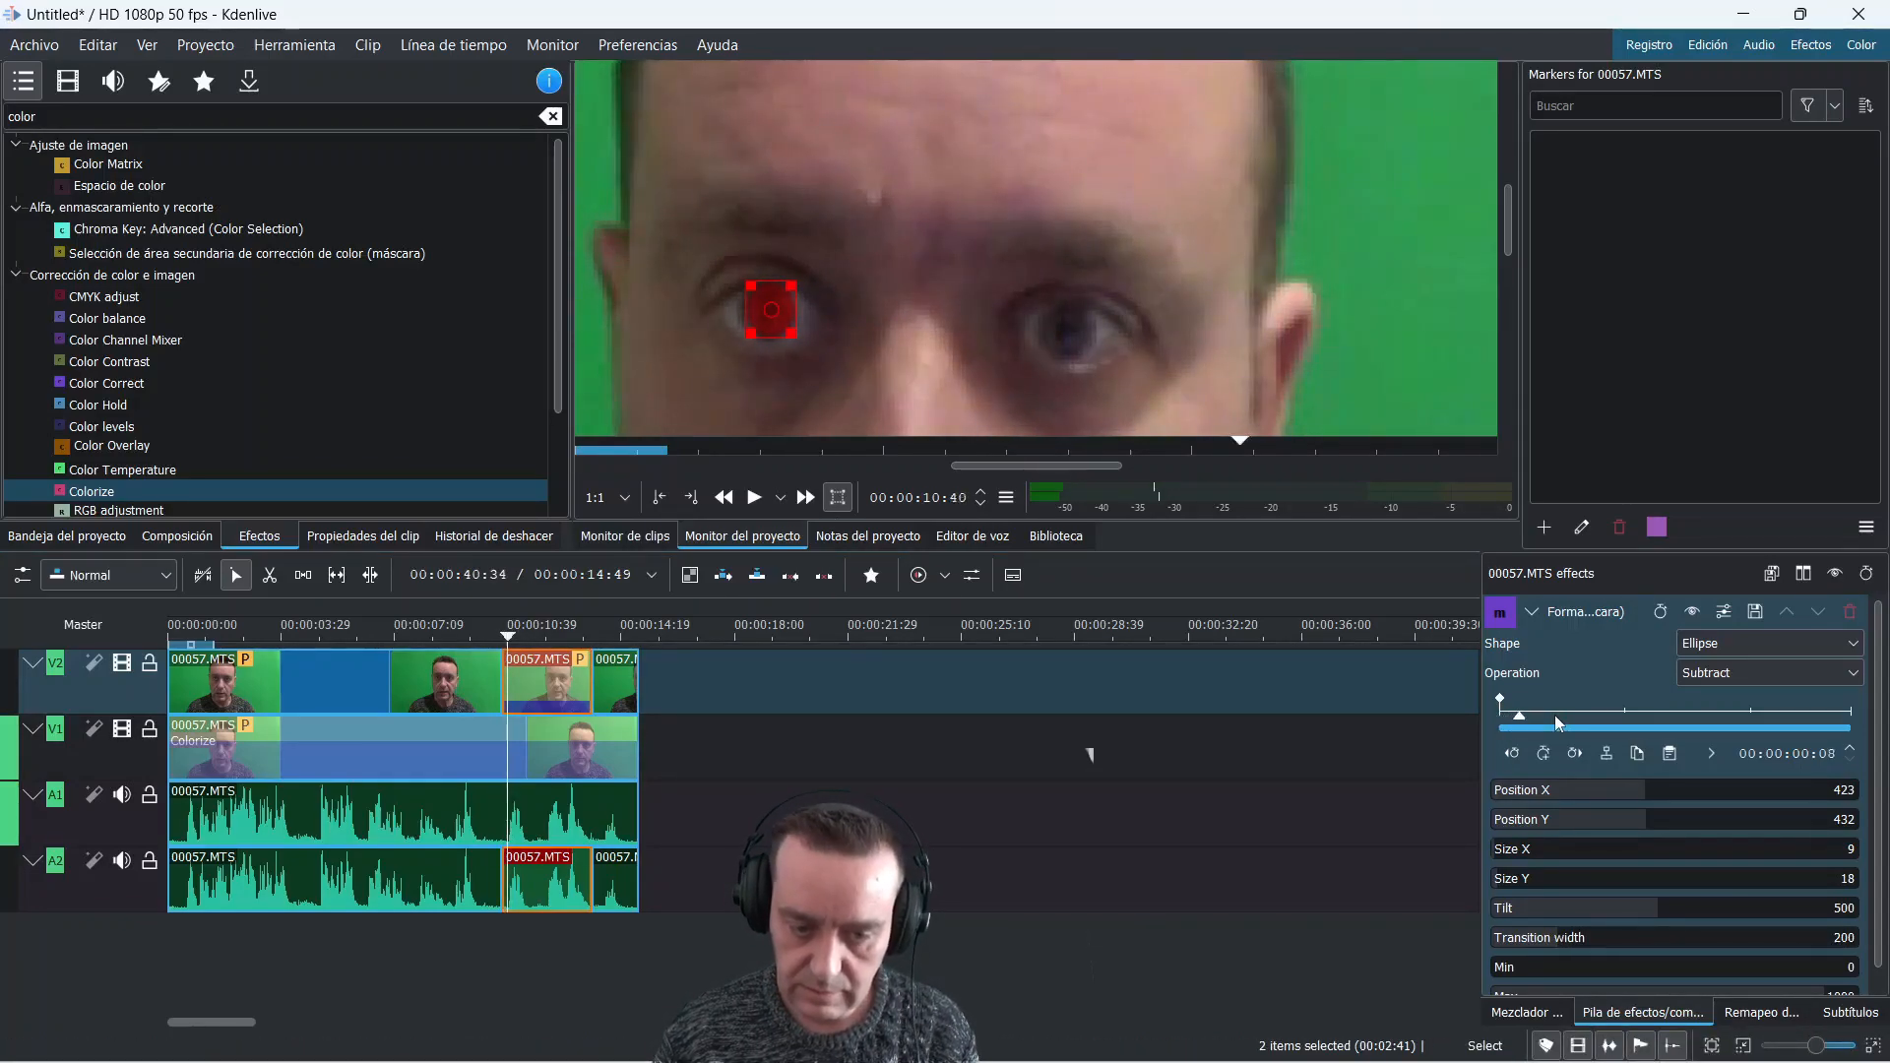
key("Right")
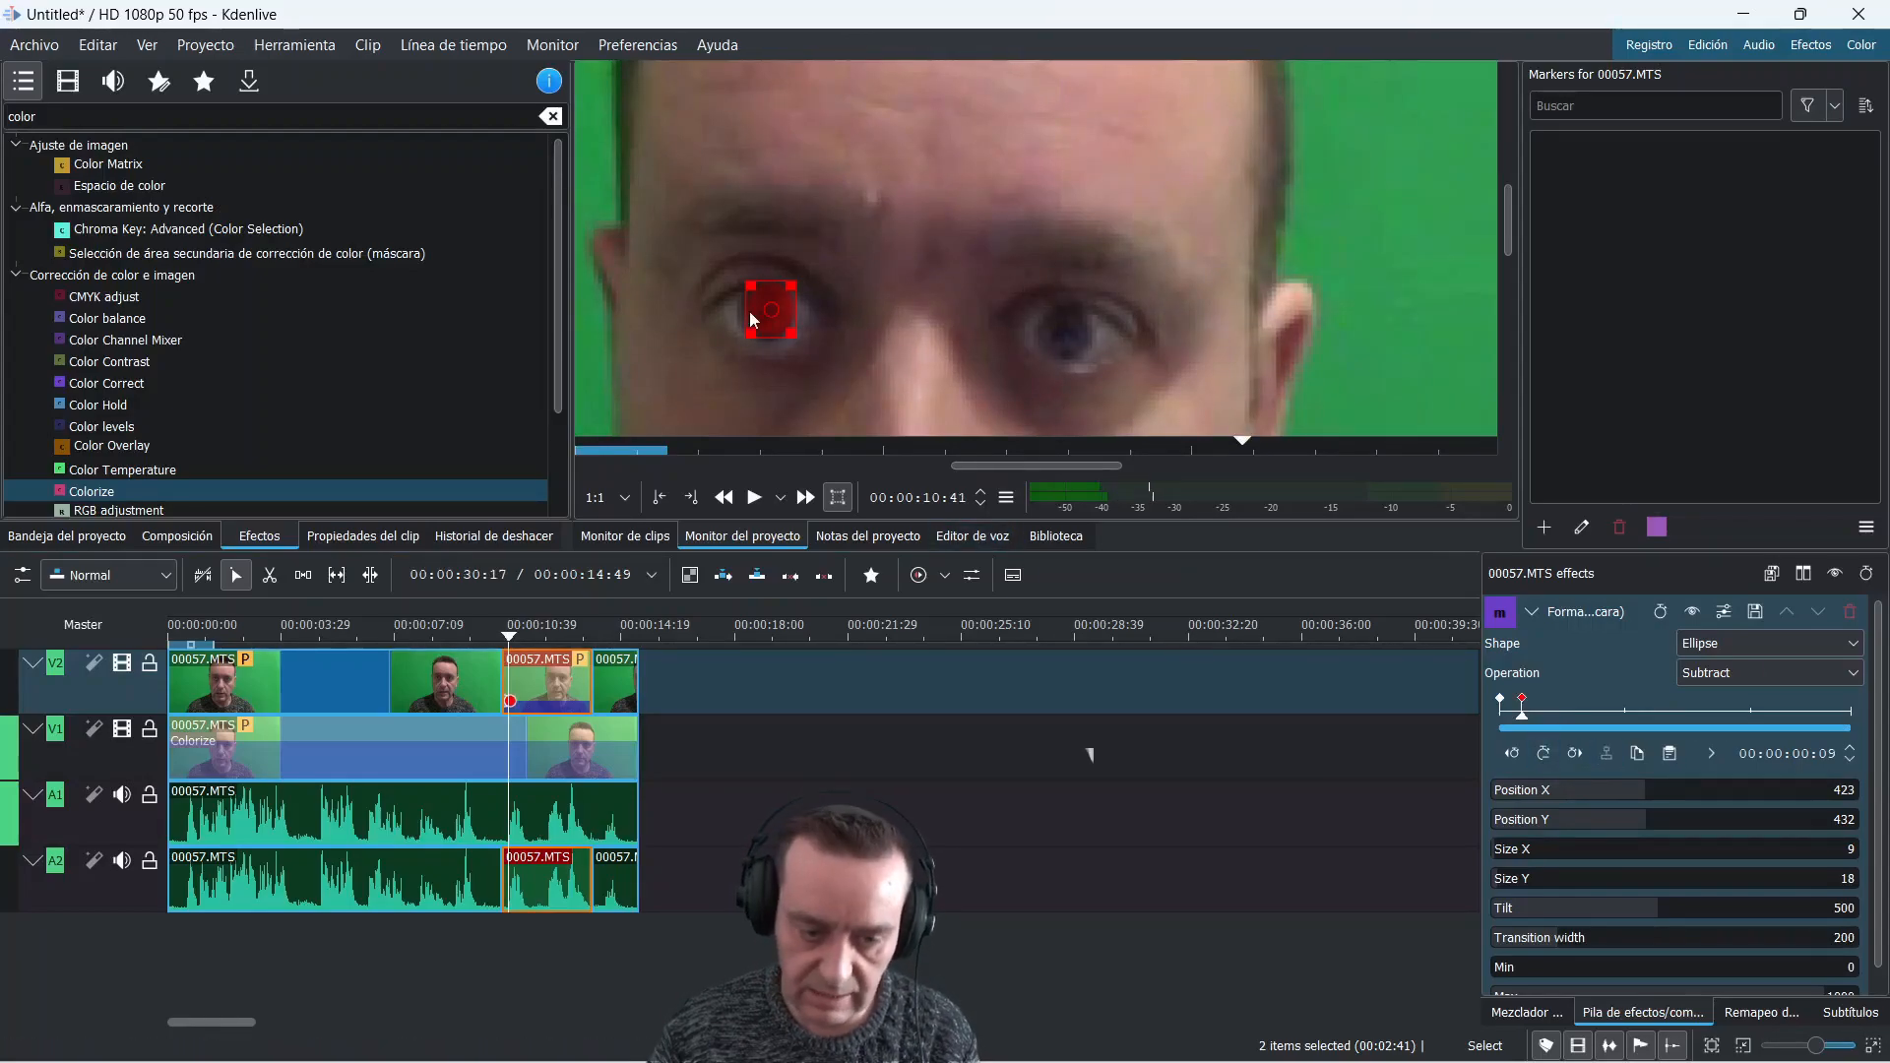
left_click_drag(766, 311, 762, 312)
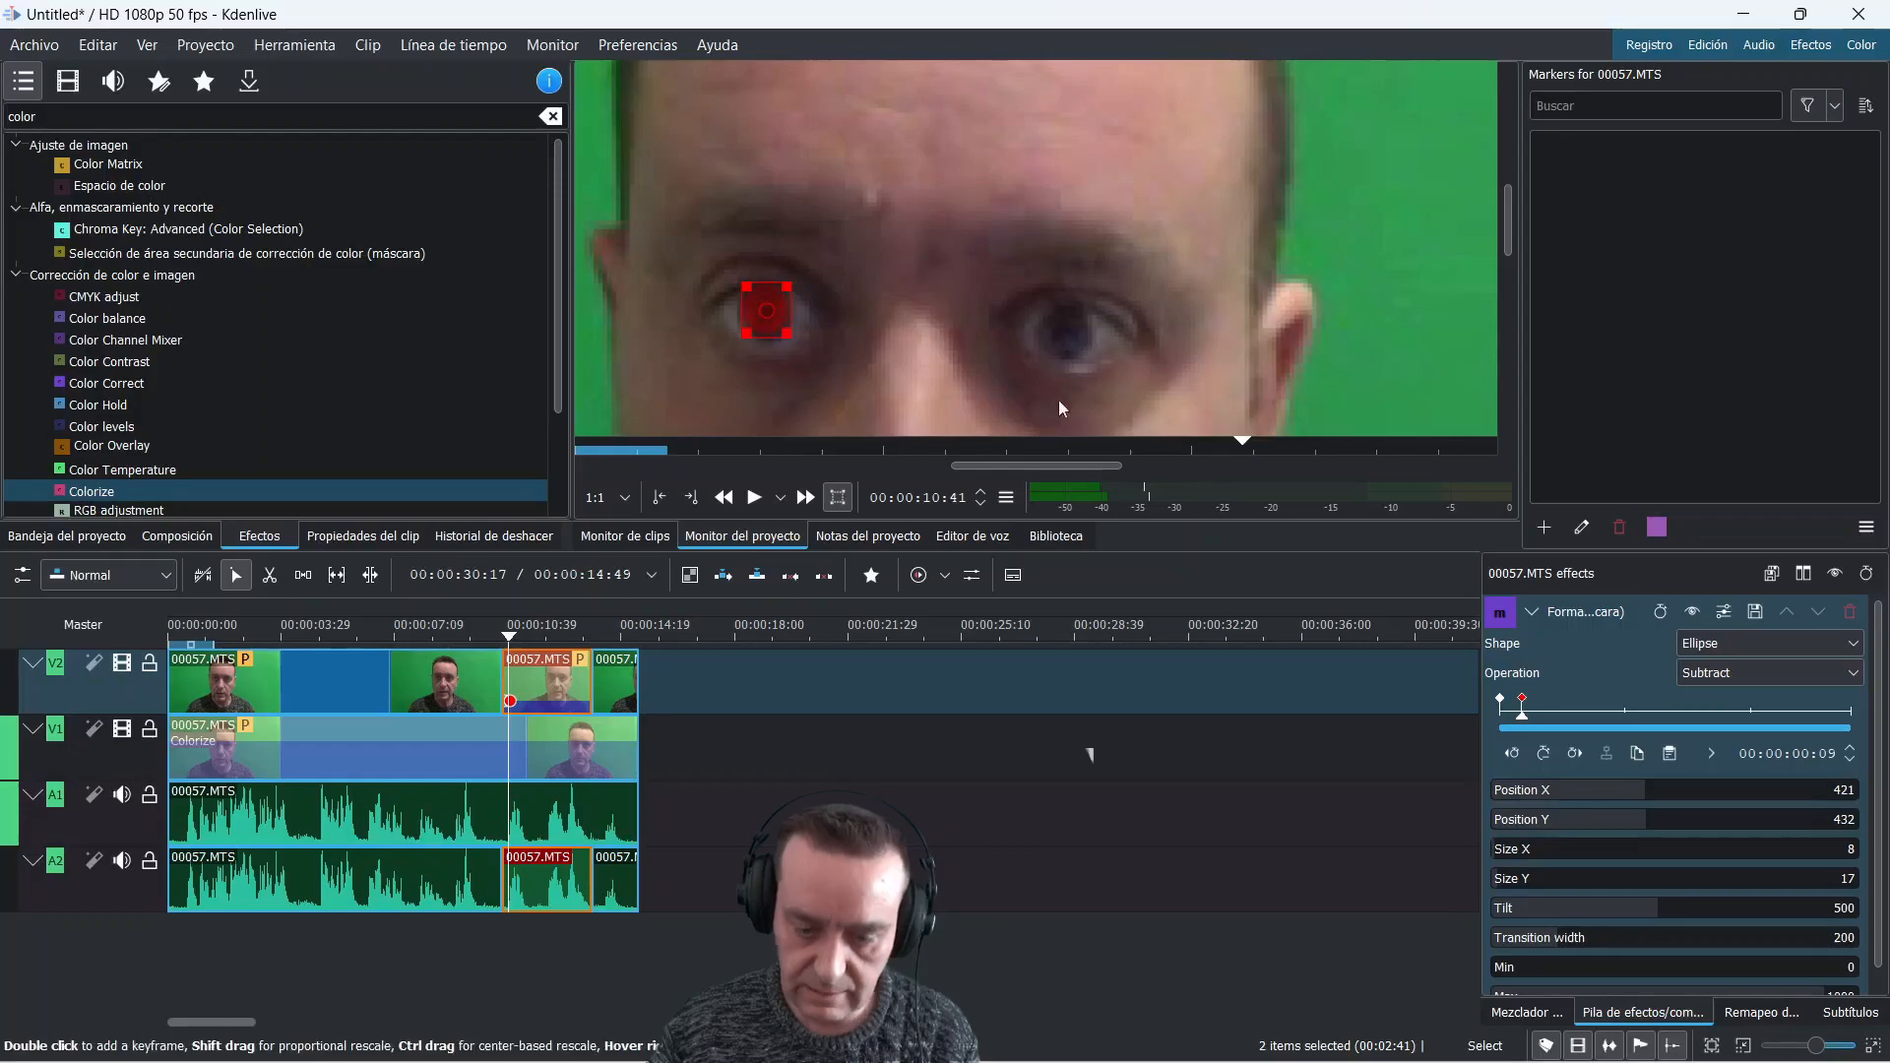
Add a mask keyframe at 00:00:00:11 and move the ellipse onto the iris at Position X 420, Position Y 435
key("Right")
key("Right")
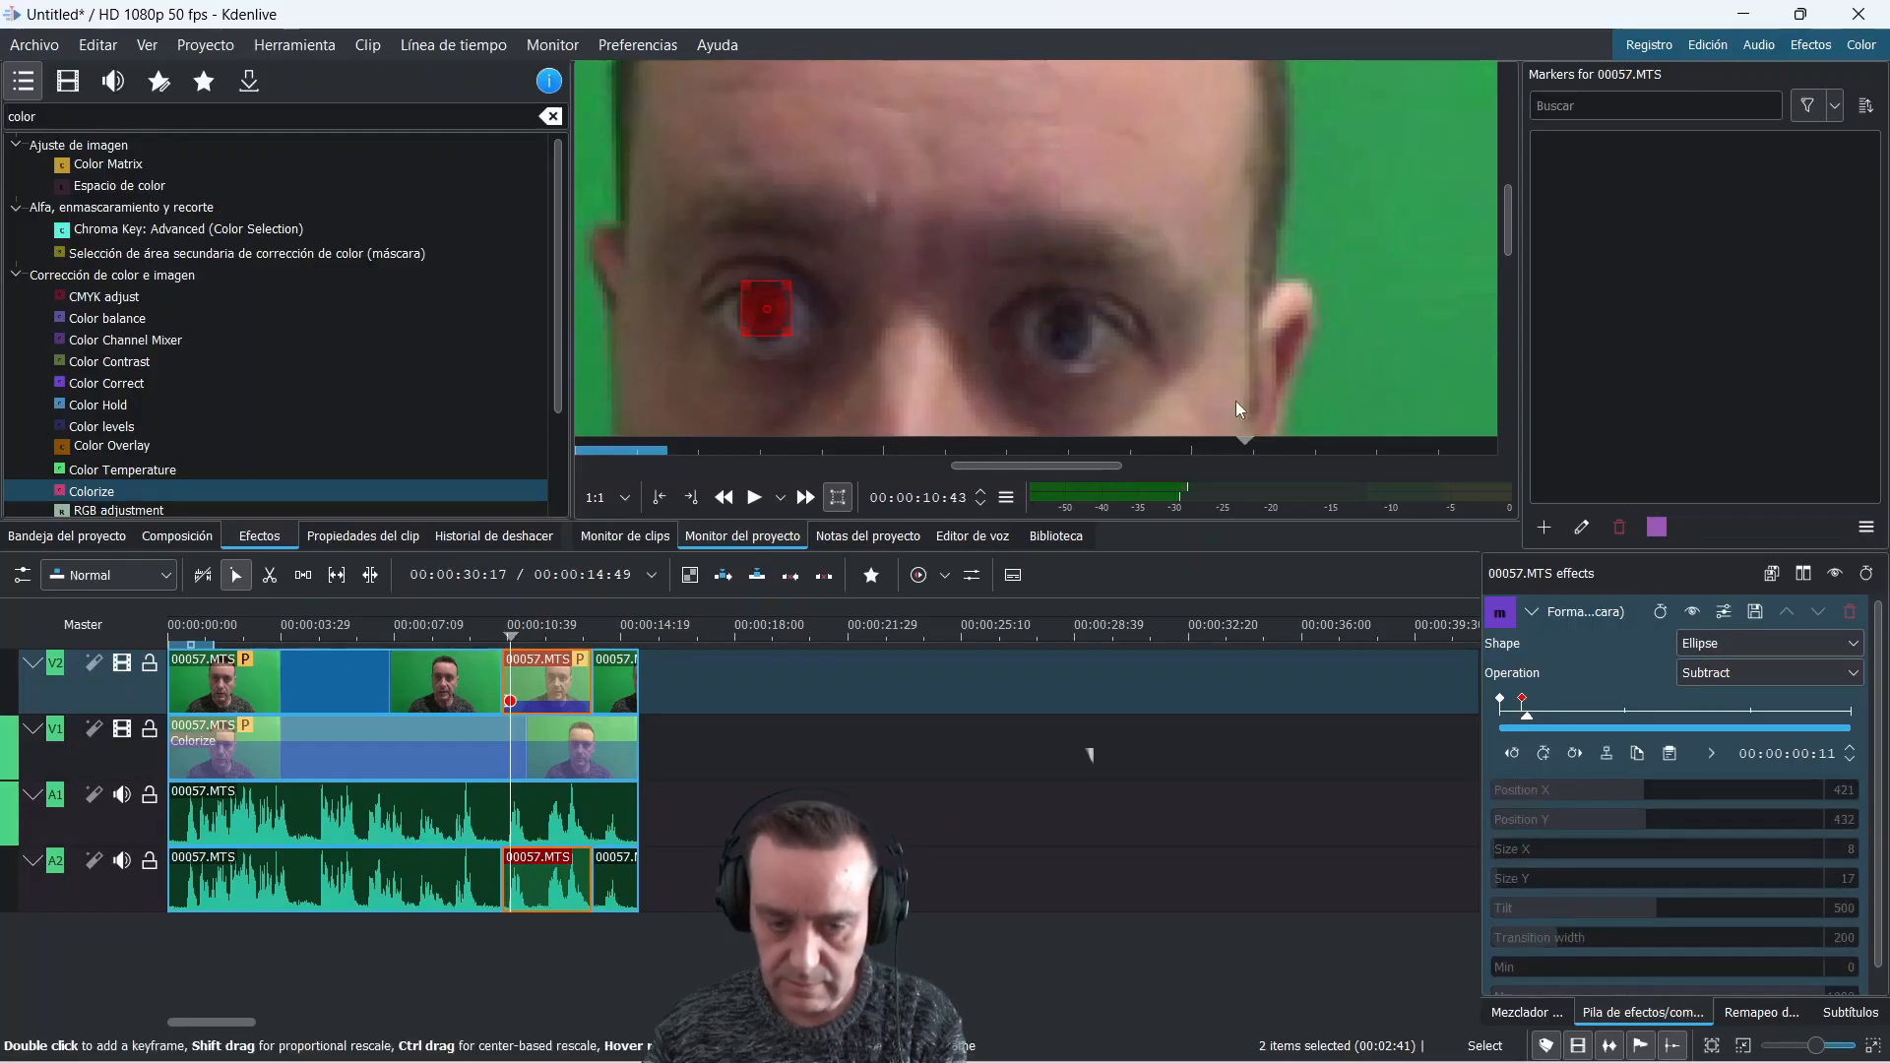
double_click(769, 312)
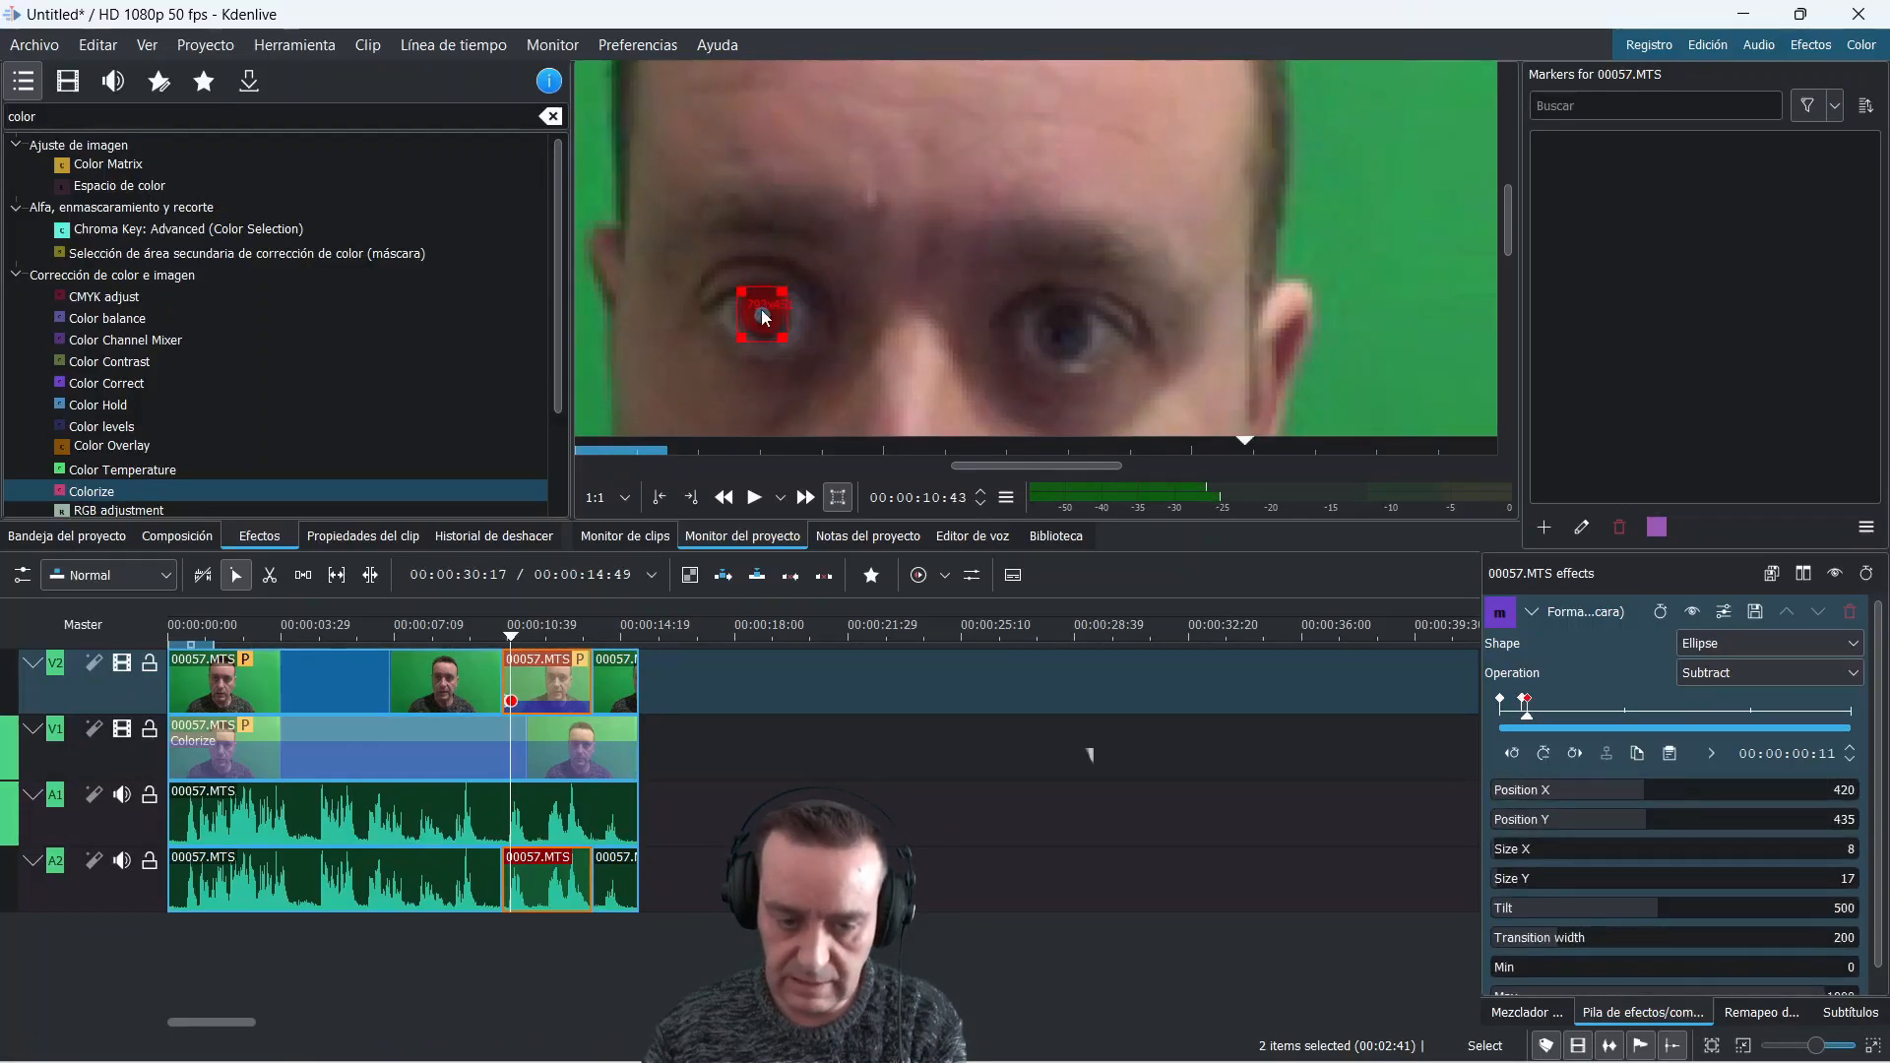
Add a mask keyframe at 00:00:00:32 and move the ellipse onto the iris at Position X 419, Position Y 437
key("Right")
key("Right")
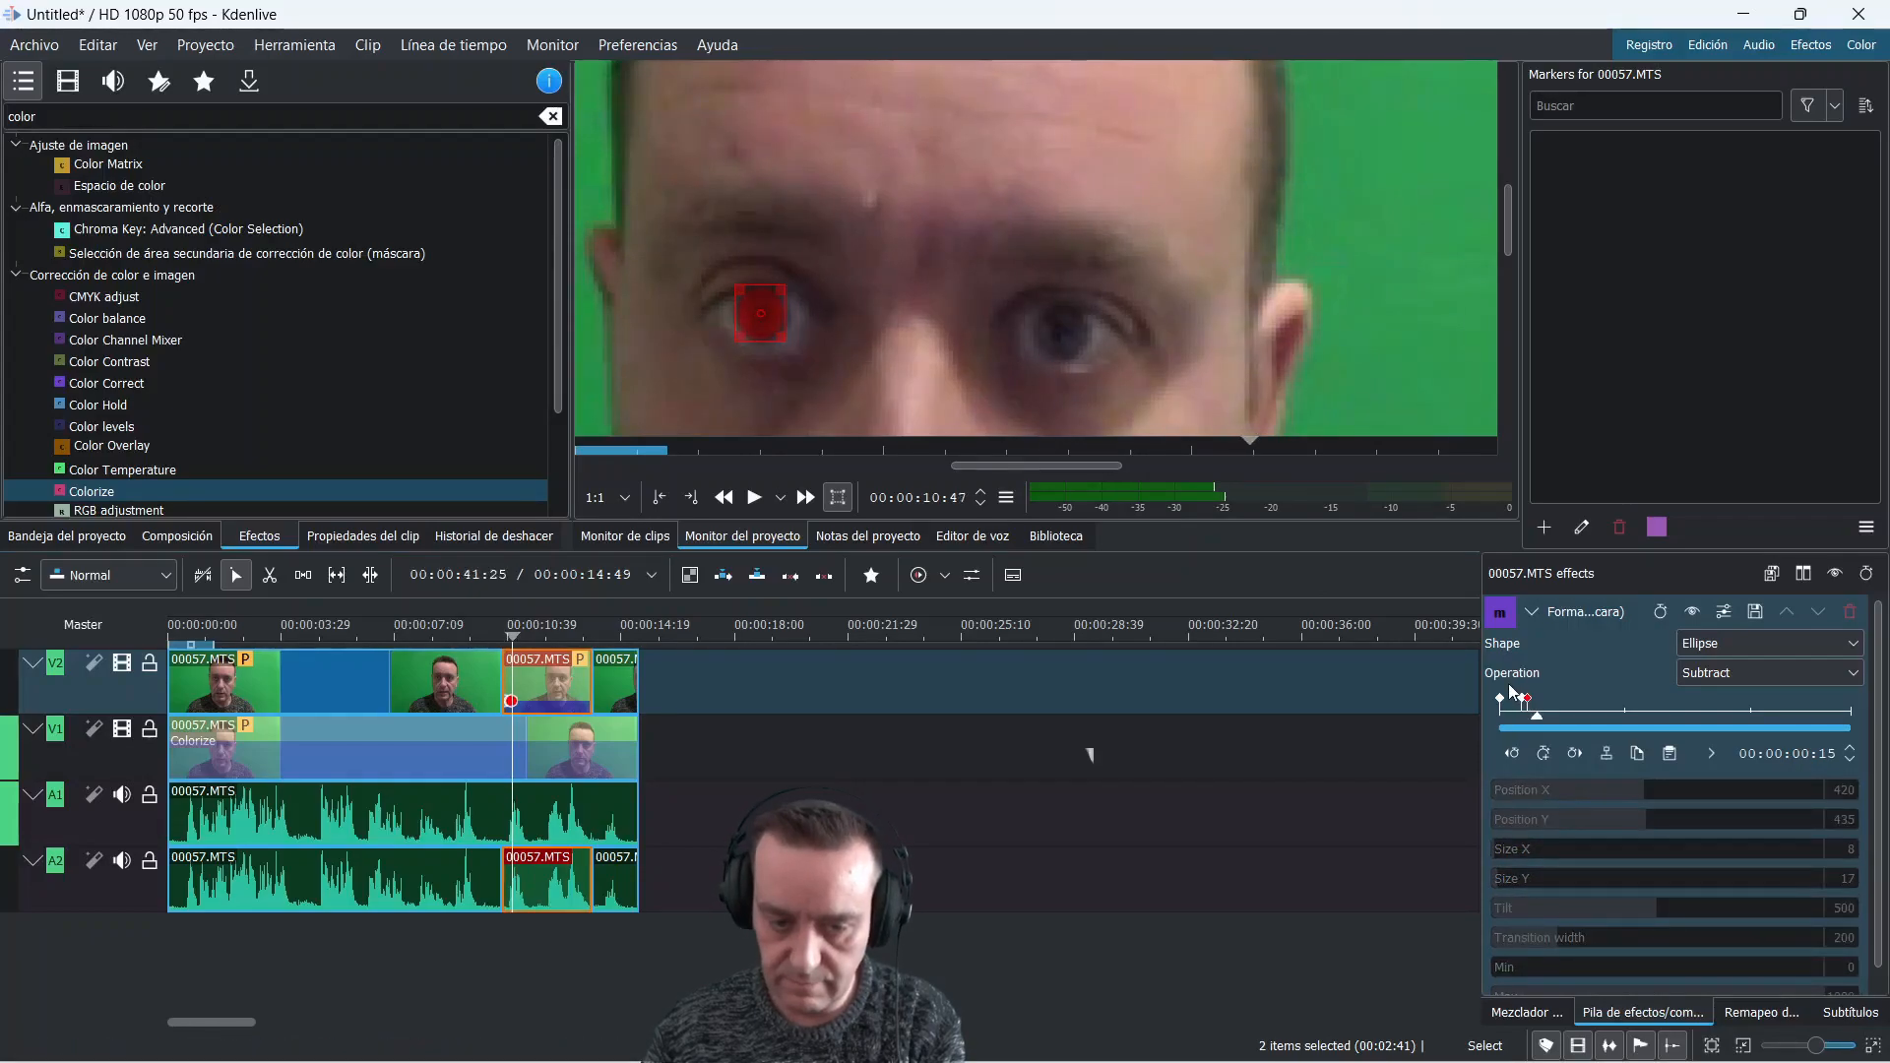
key("Right")
key("Right")
key("Right")
key("Right")
key("Right")
key("Right")
key("Right")
key("Right")
key("Right")
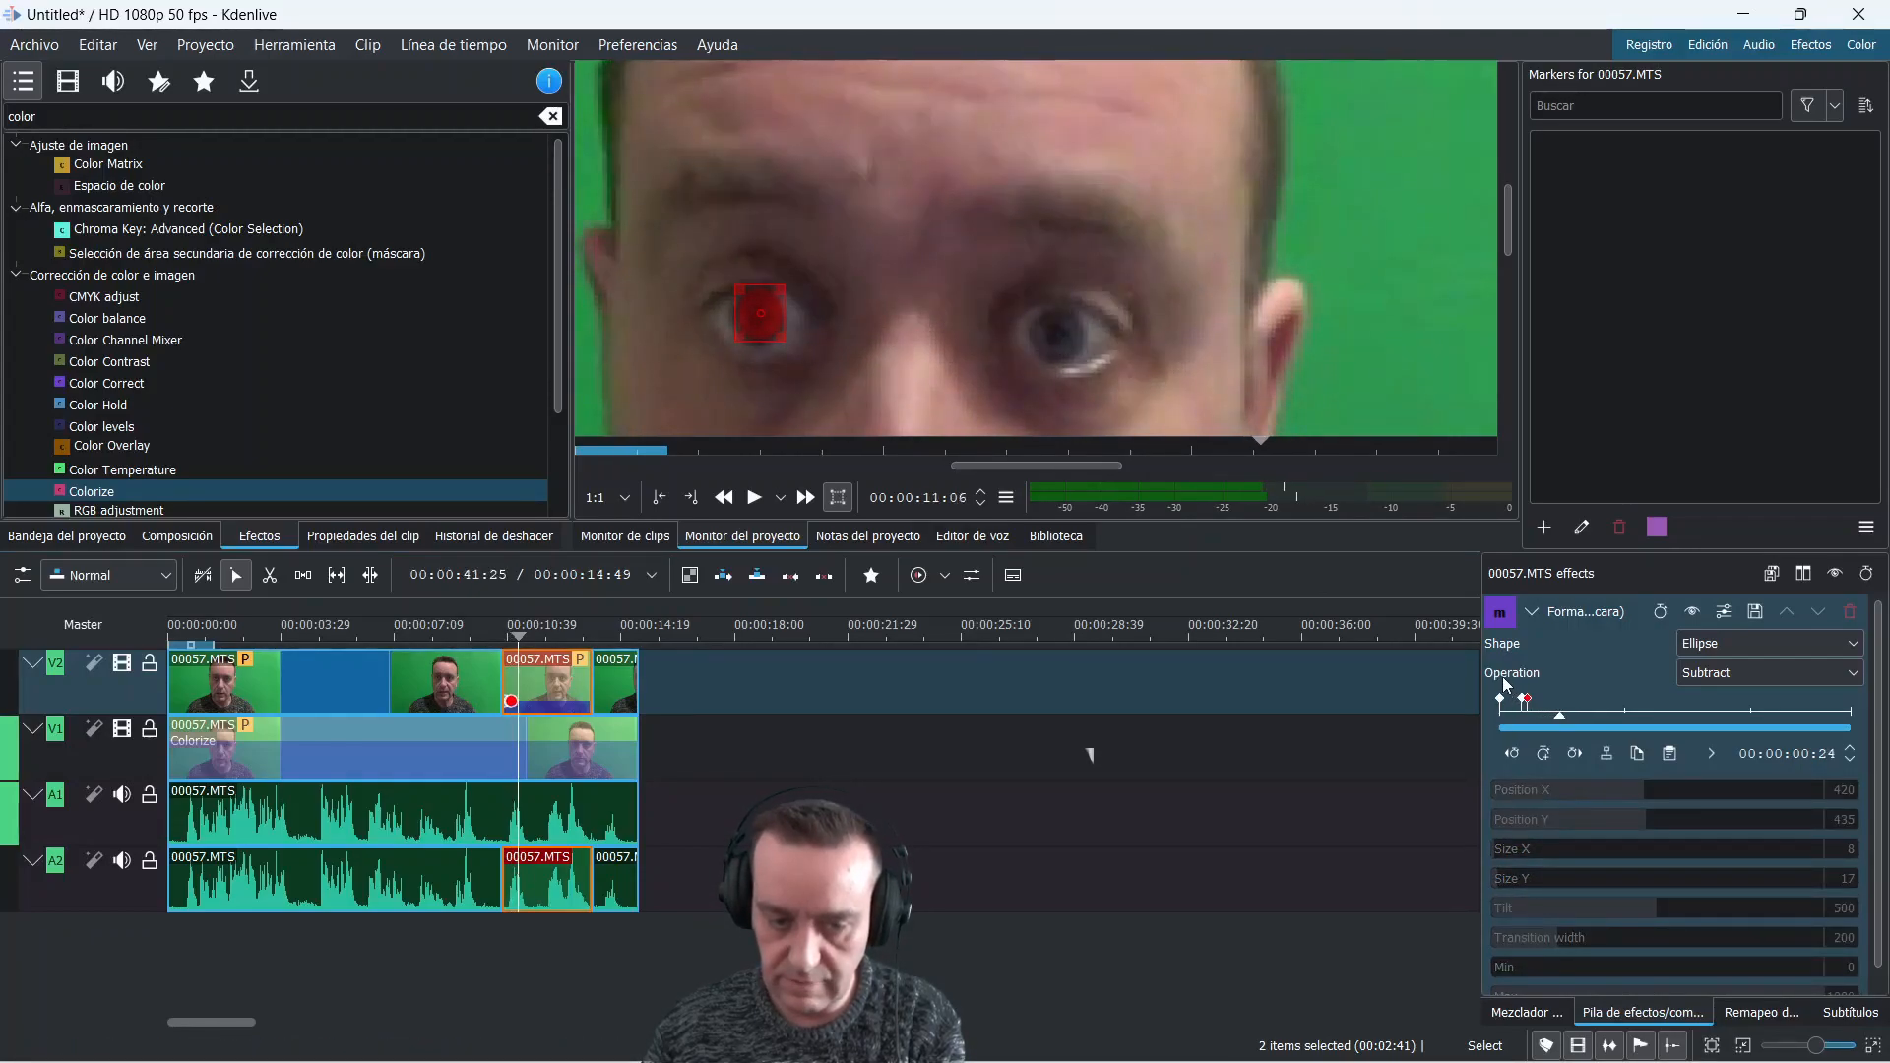
key("Right")
key("Right")
key("Right")
key("Right")
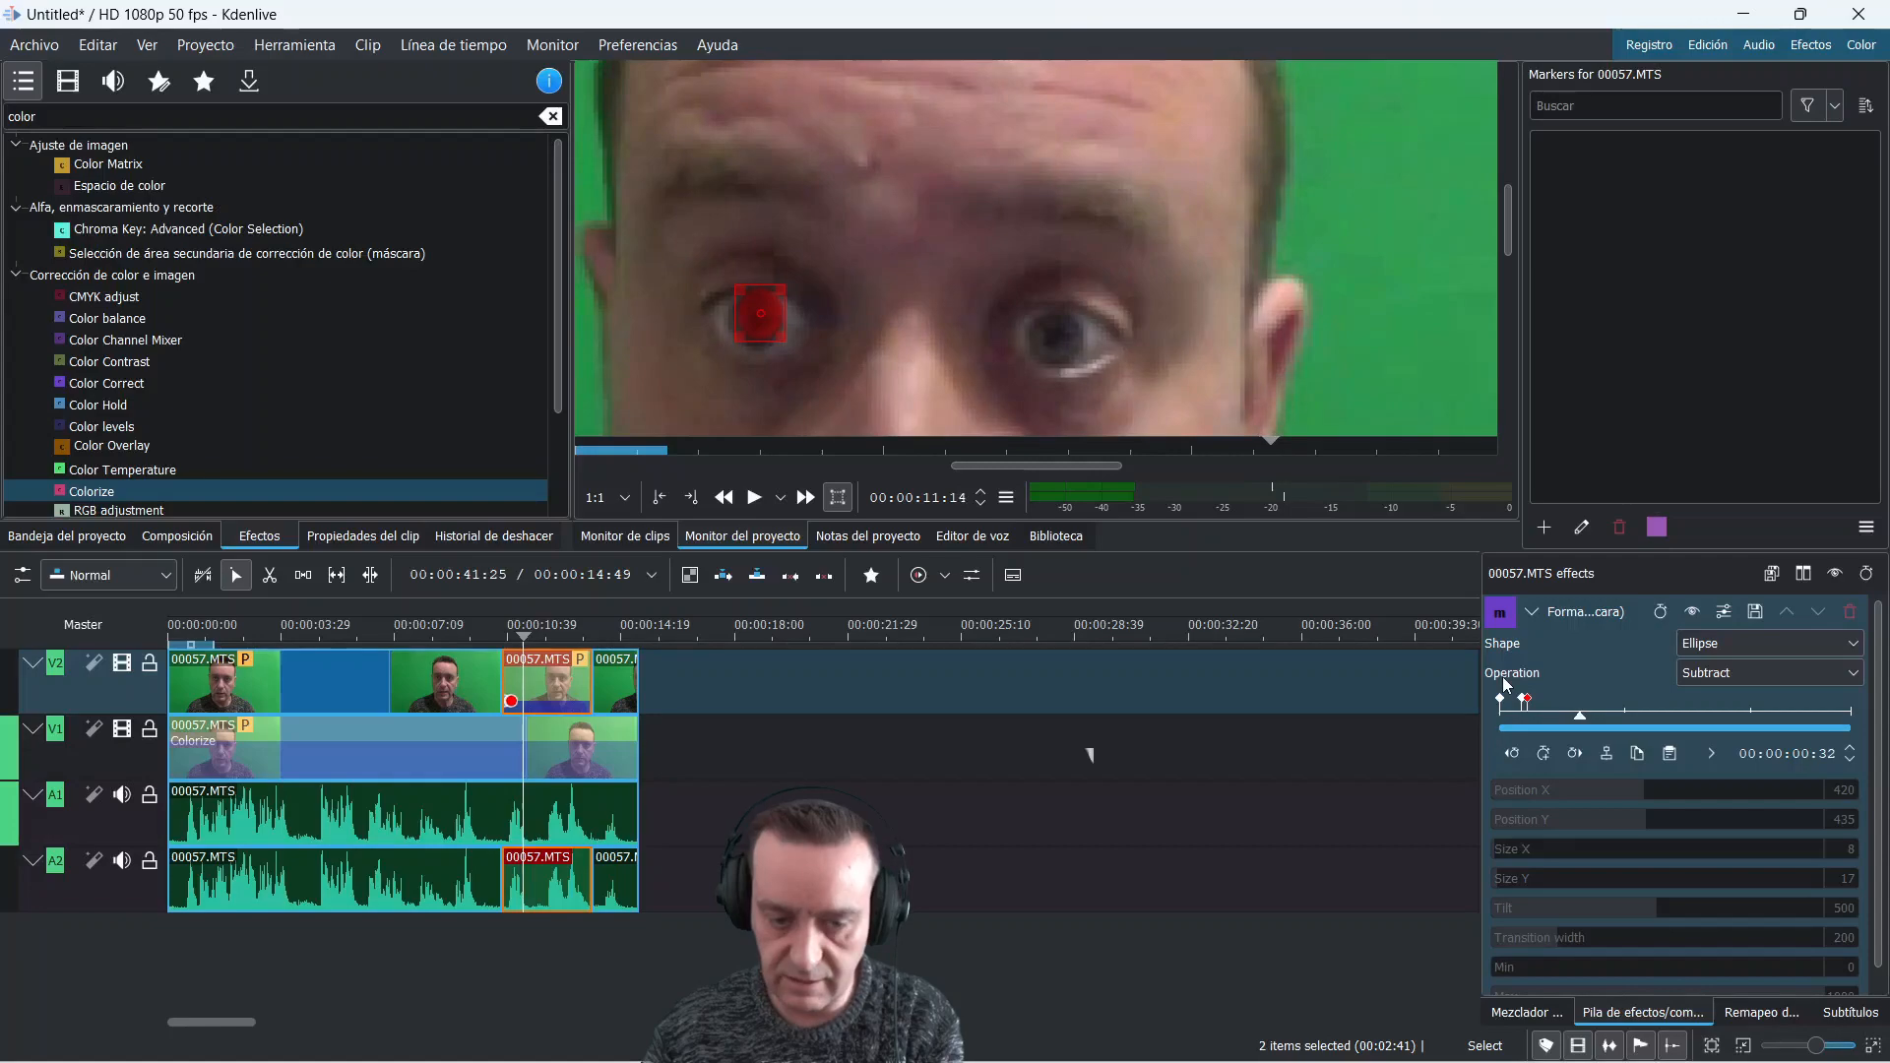
left_click(757, 315)
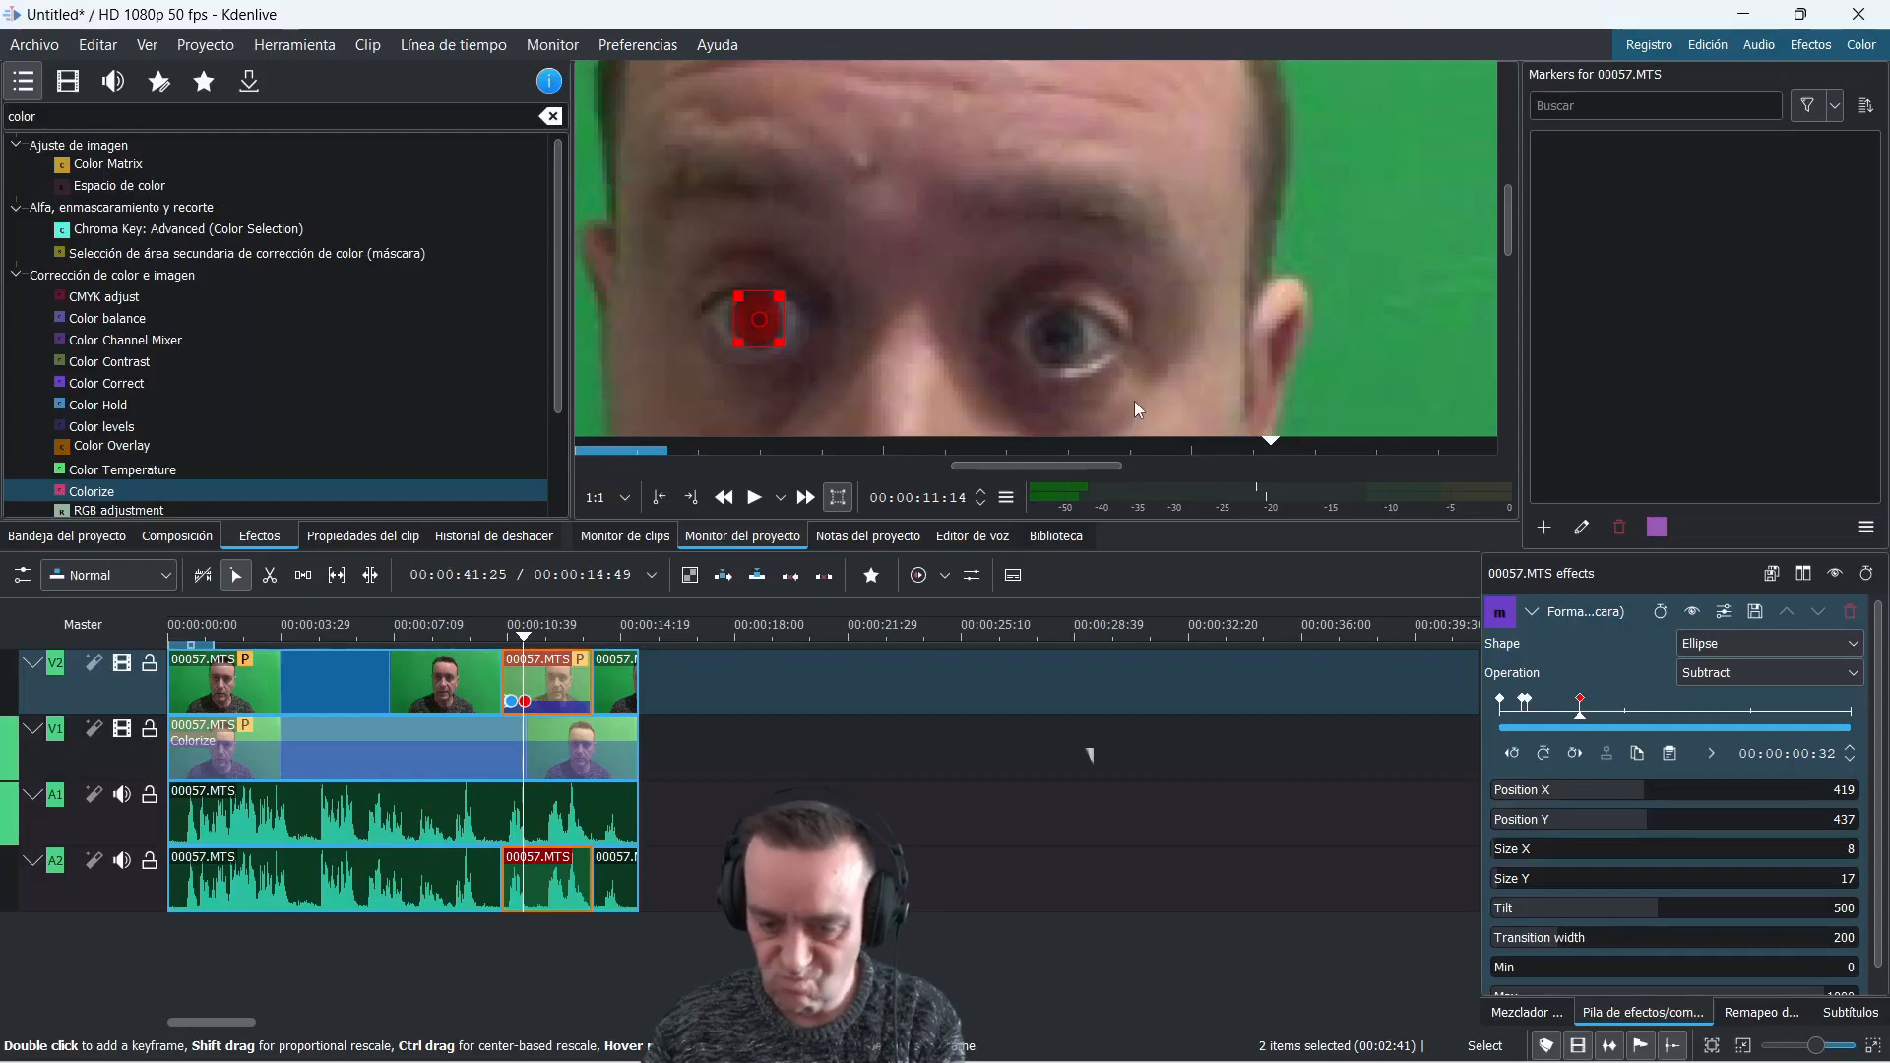
Add a mask keyframe at 00:00:01:15 and fit the ellipse to the iris at Position X 416, Y 438 and Size X 10, Y 19
key("Right")
key("Right")
key("Right")
key("Right")
key("Right")
key("Right")
key("Right")
key("Right")
key("Right")
key("Right")
key("Right")
key("Right")
key("Right")
key("Right")
key("Right")
key("Right")
key("Right")
key("Right")
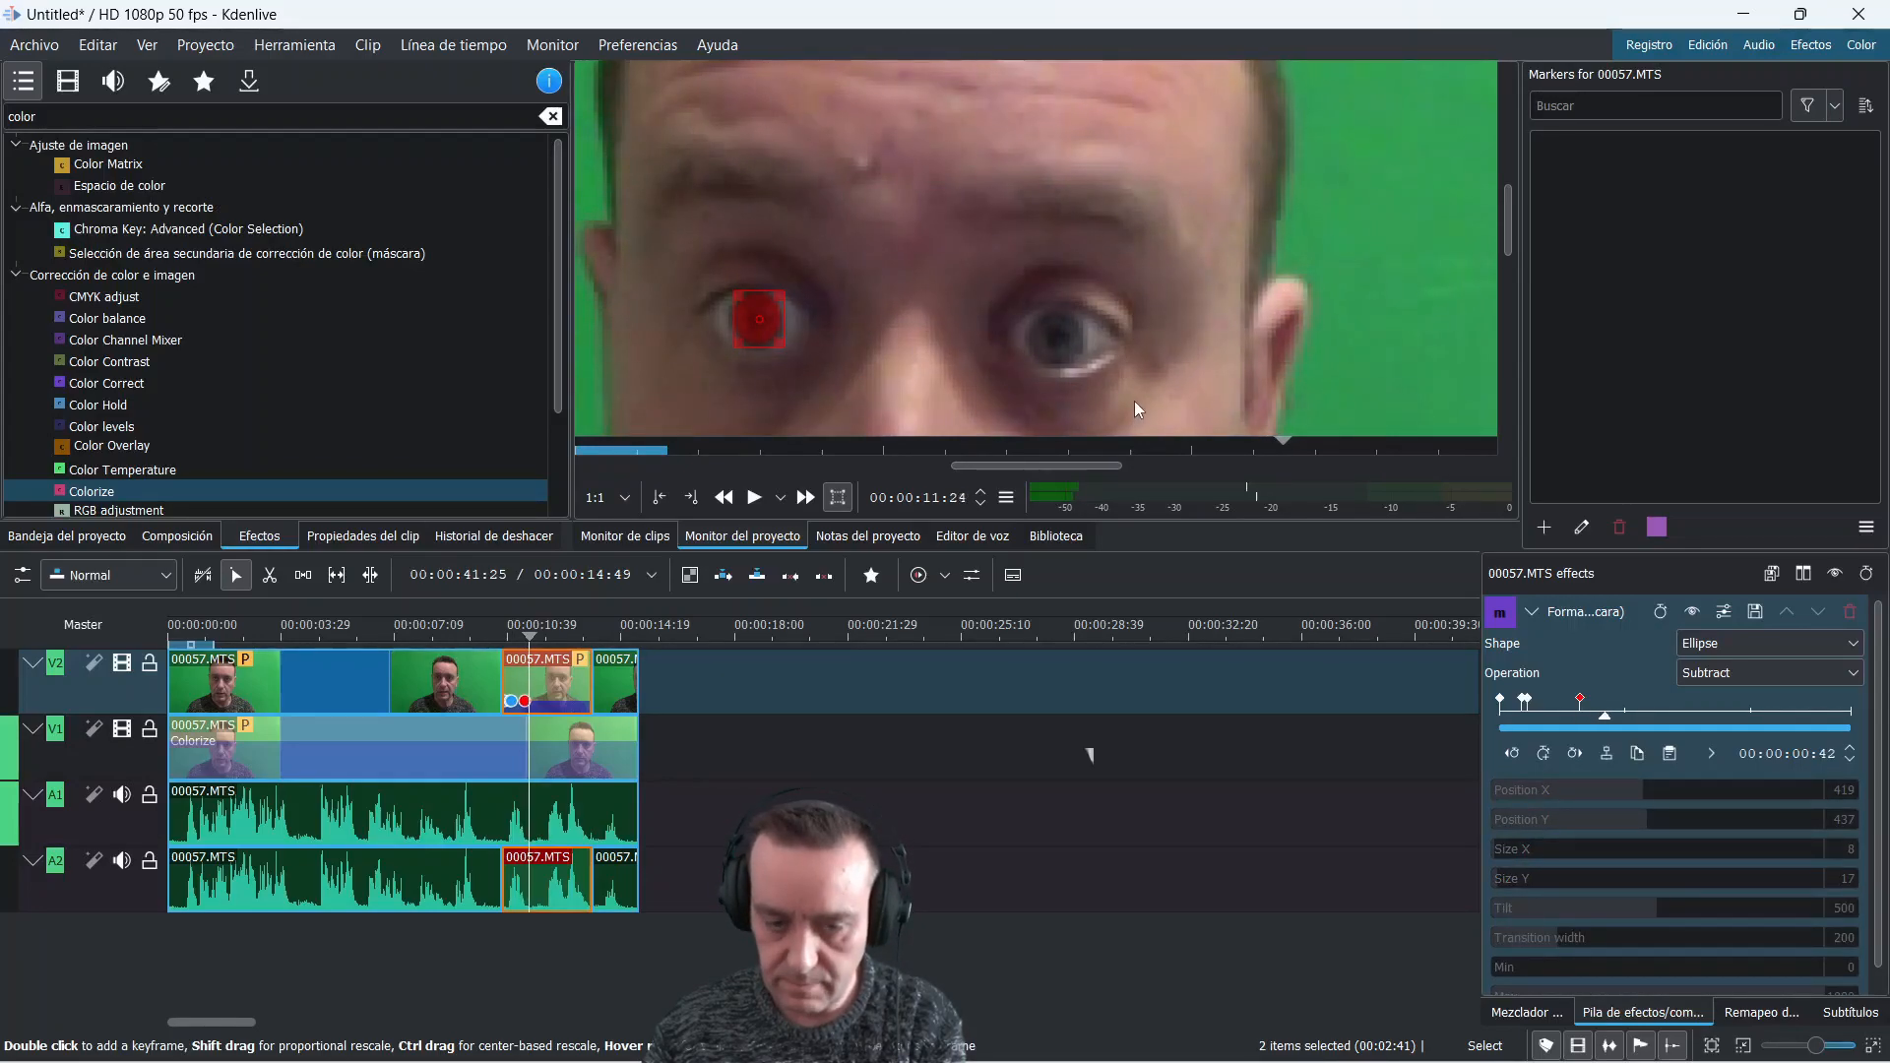
key("Right")
key("Right")
key("Right")
key("Right")
key("Right")
key("Right")
key("Right")
key("Right")
key("Right")
key("Right")
key("Right")
key("Right")
key("Right")
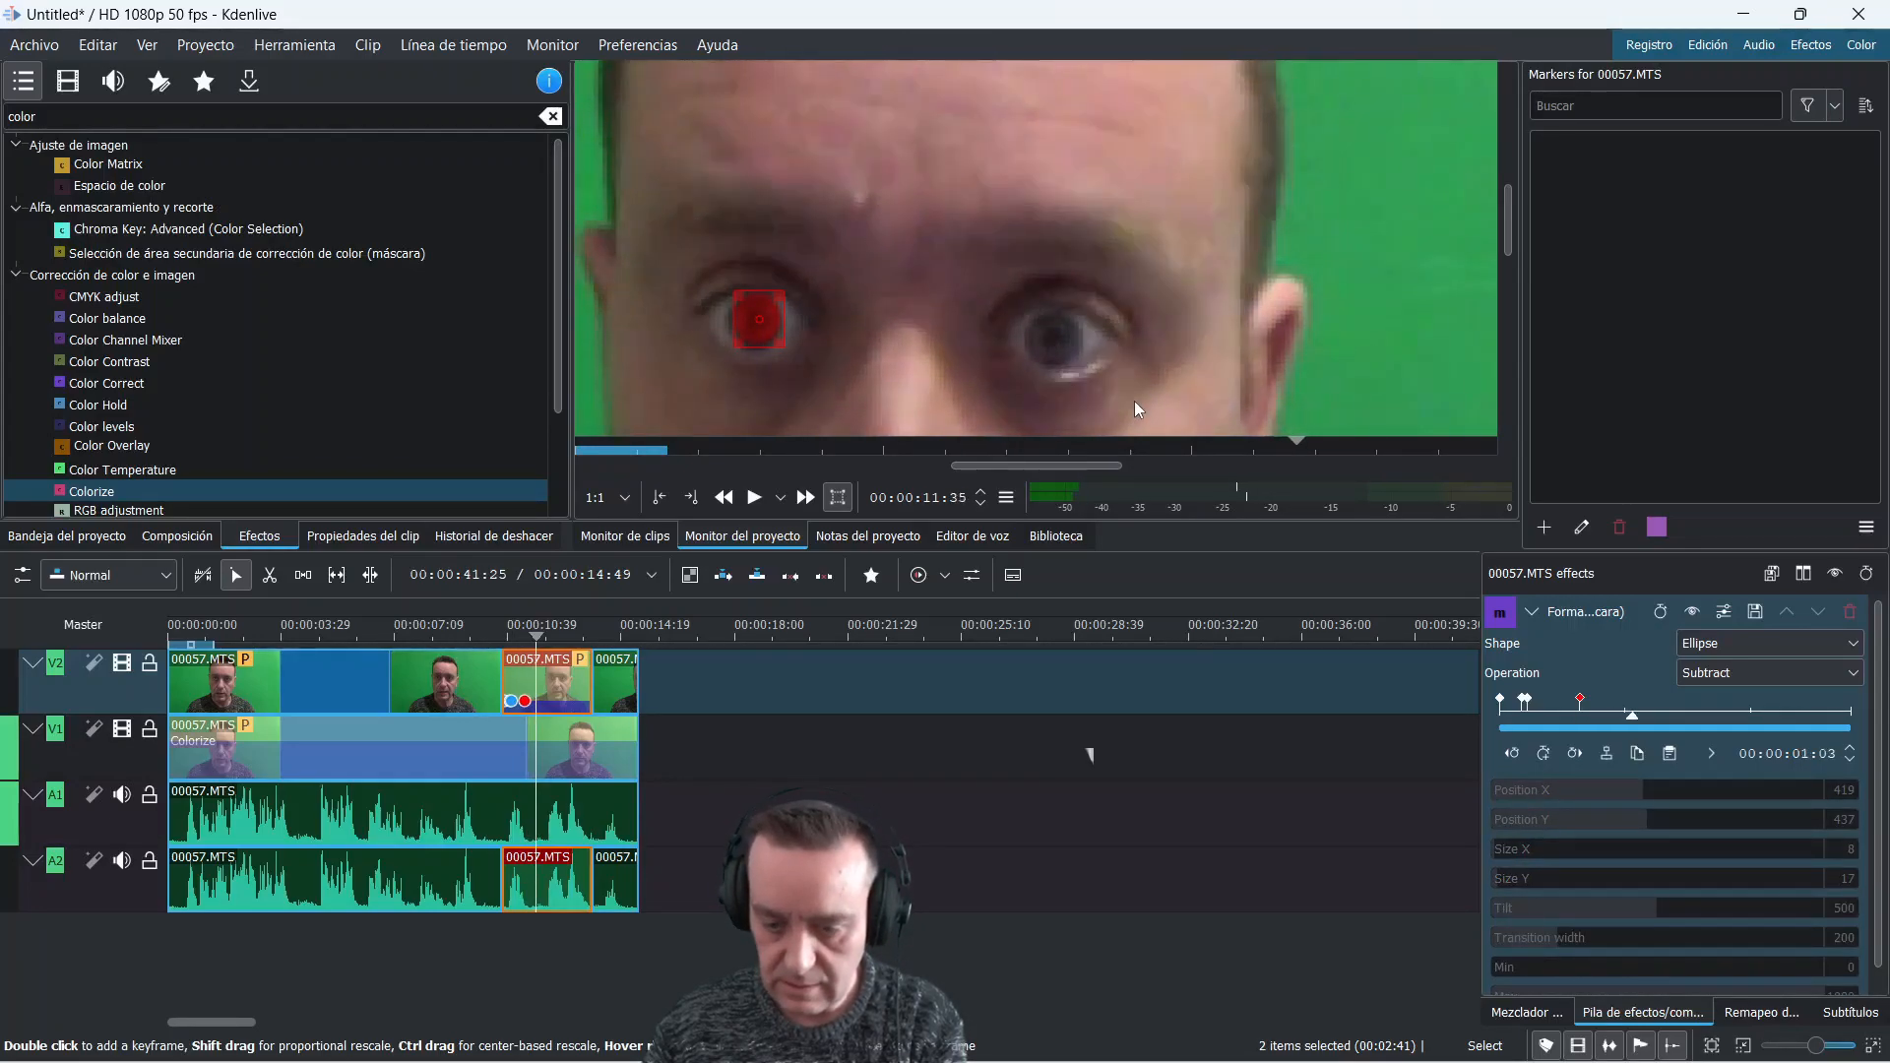
key("Right")
key("Right")
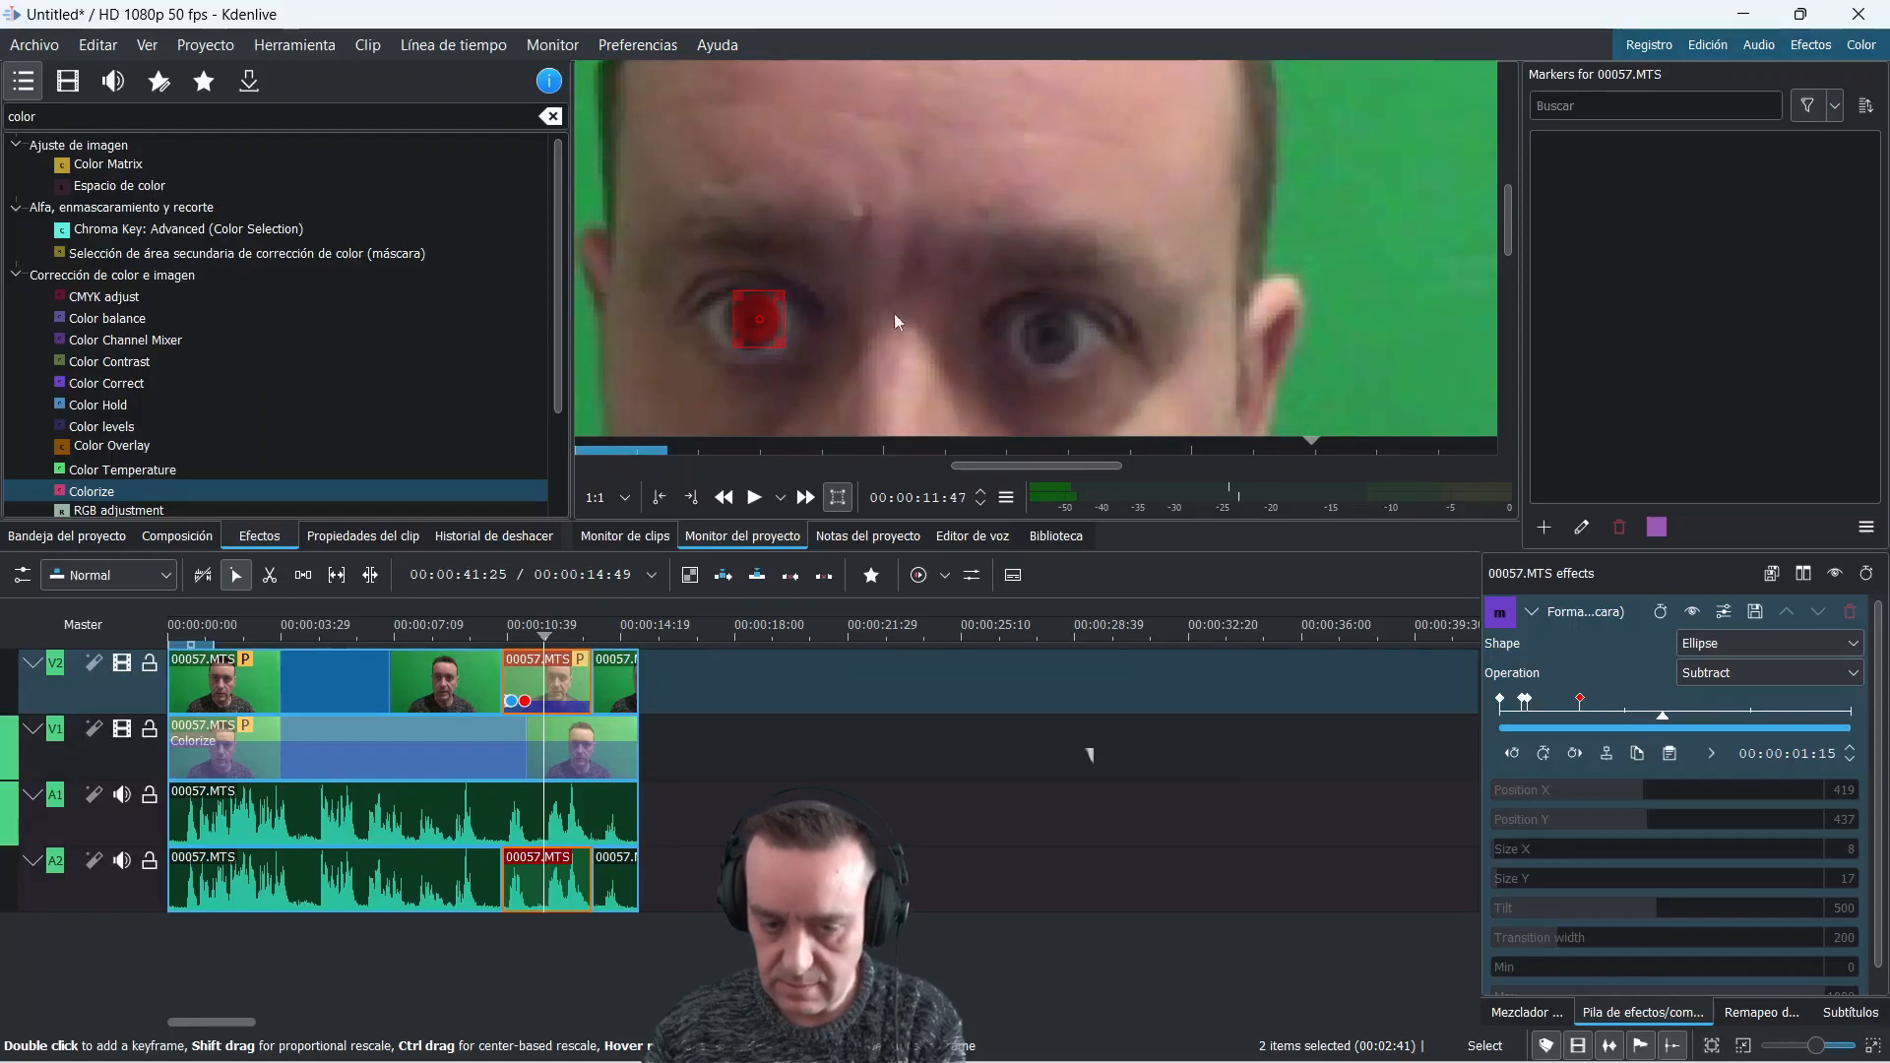
left_click(756, 321)
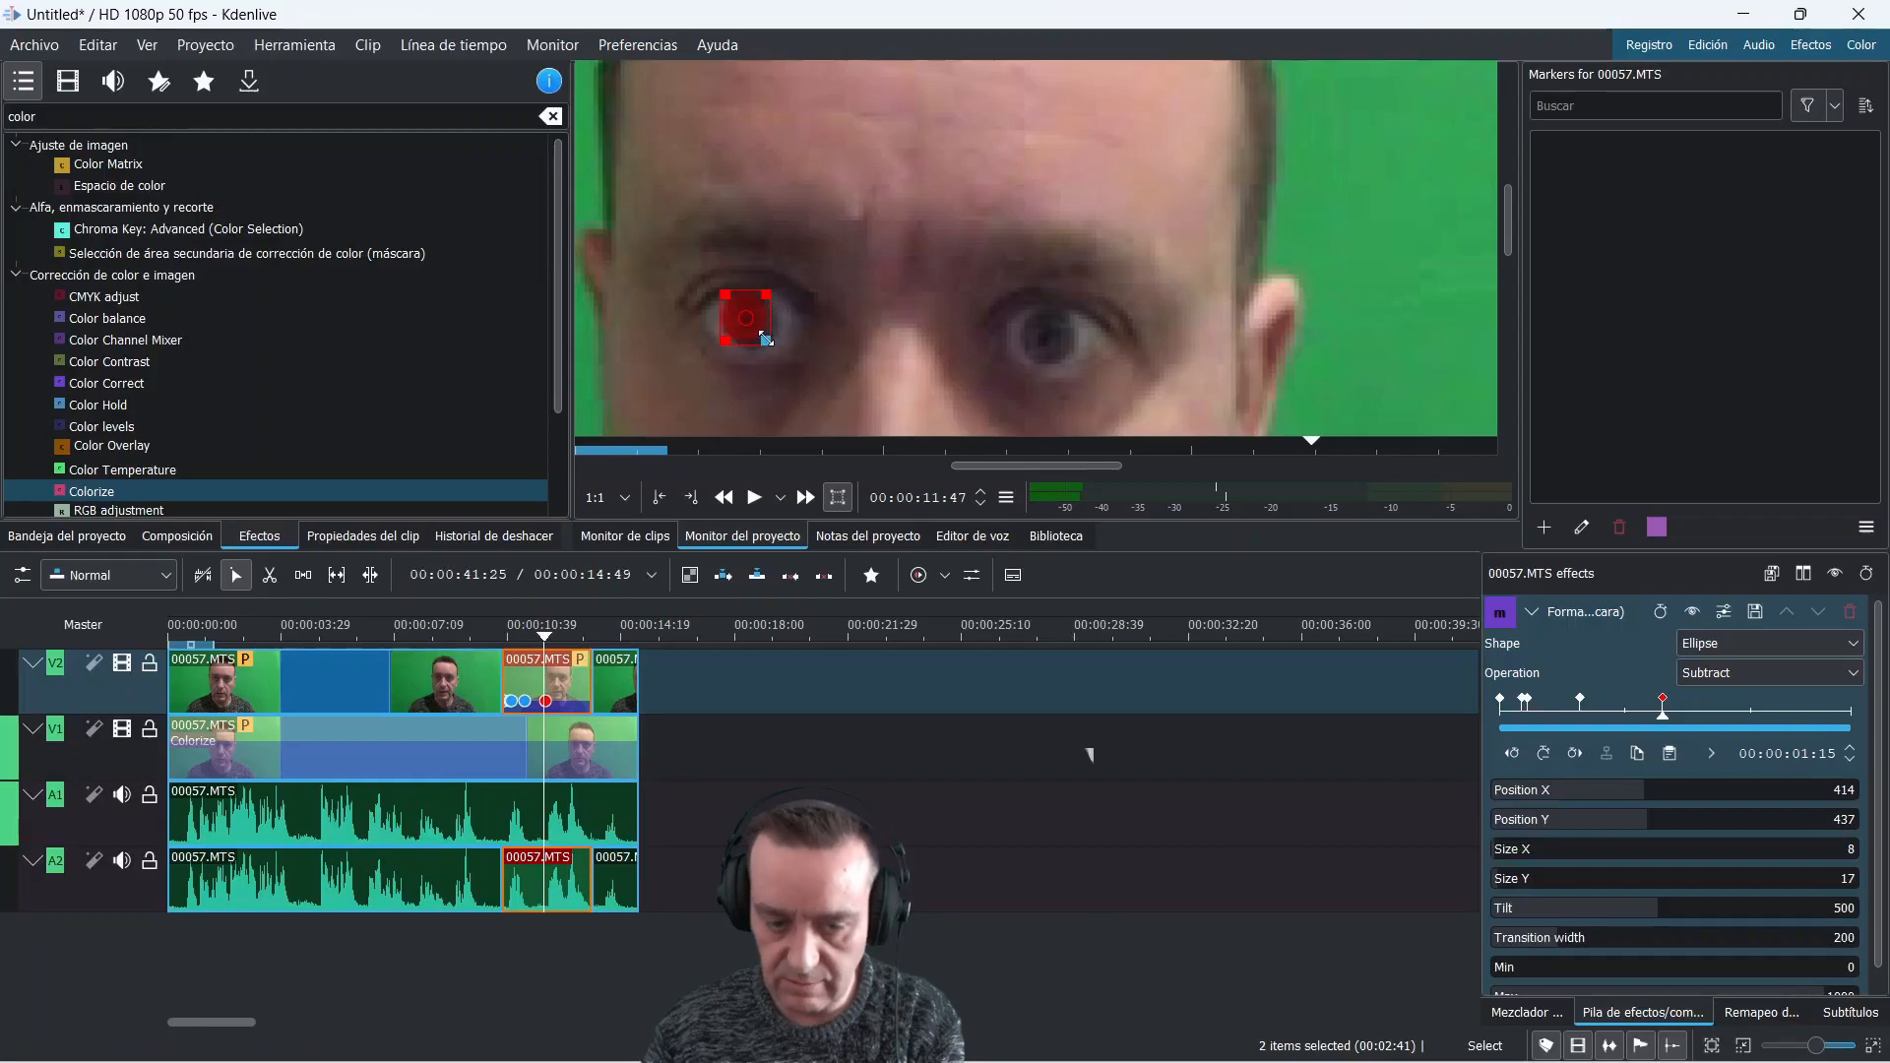
left_click_drag(770, 342, 774, 344)
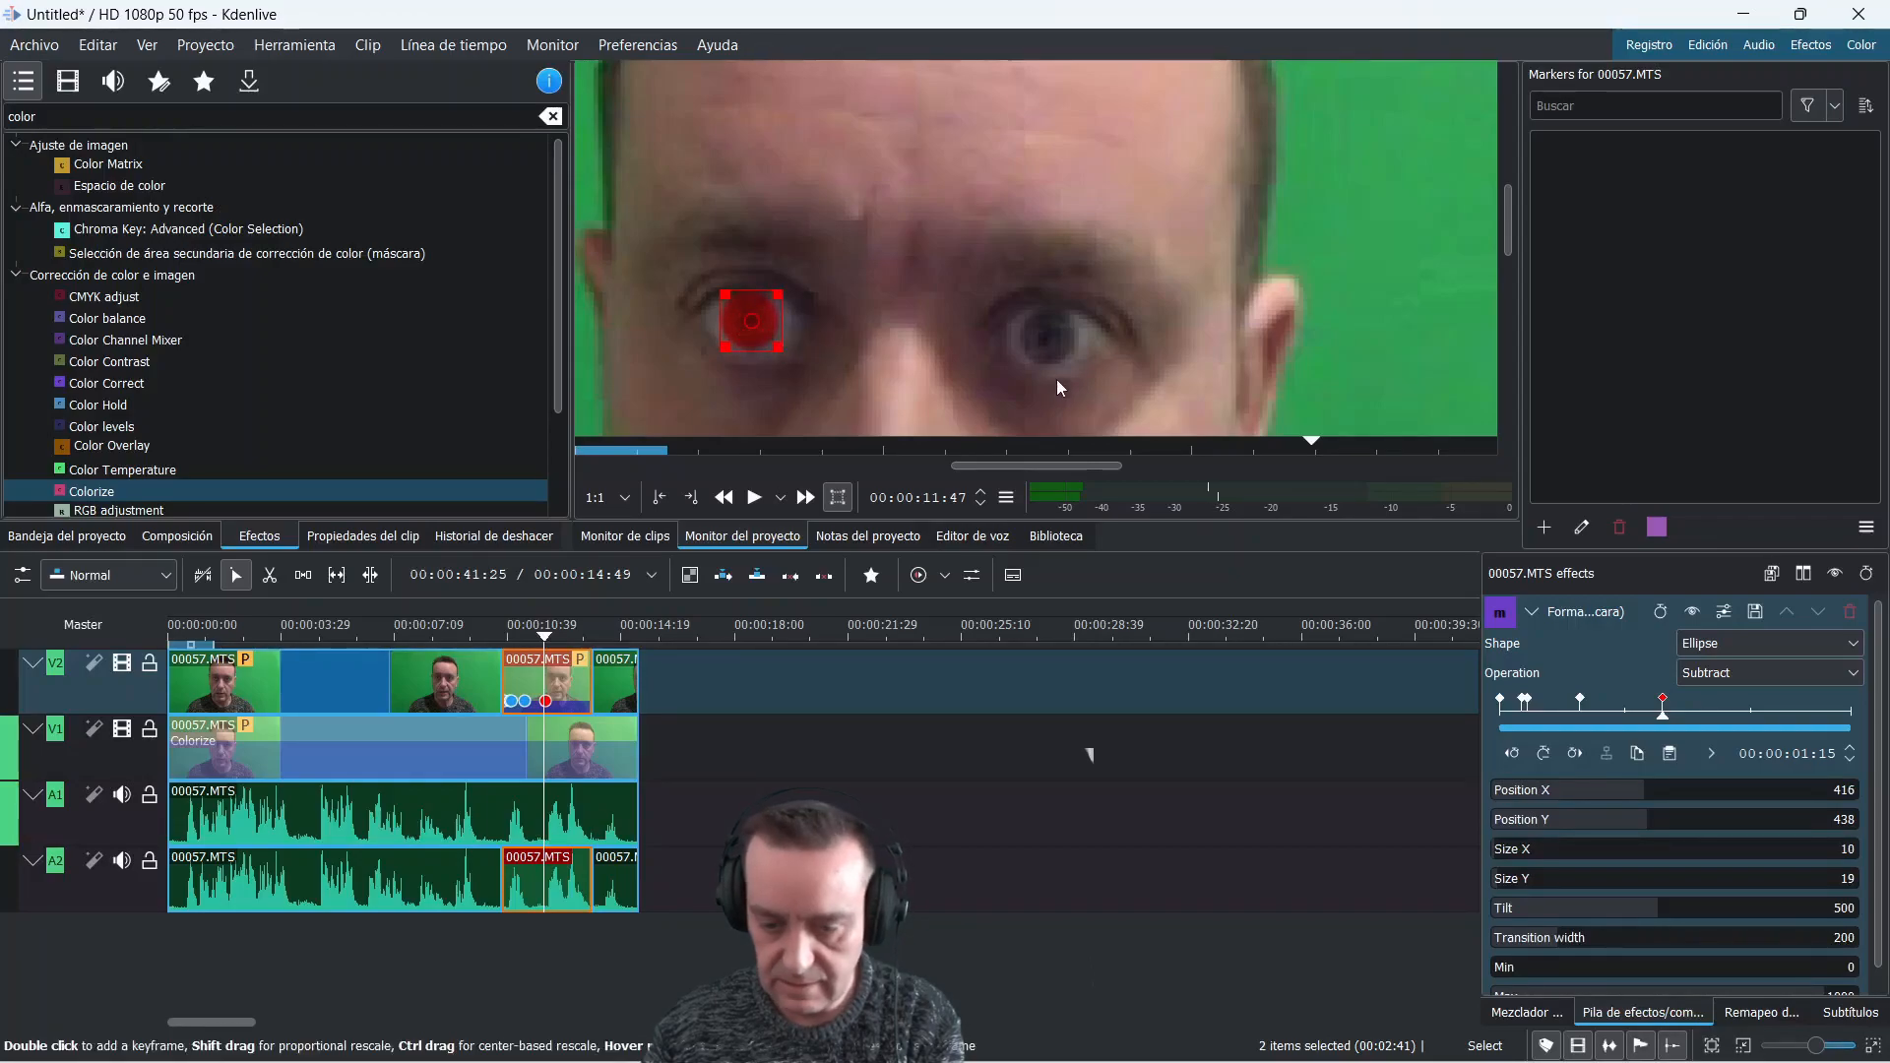
Add a mask keyframe near the segment's end at 00:00:02:38, with the ellipse at Position X 417, Y 440 and Size X 11, Y 20
key("space")
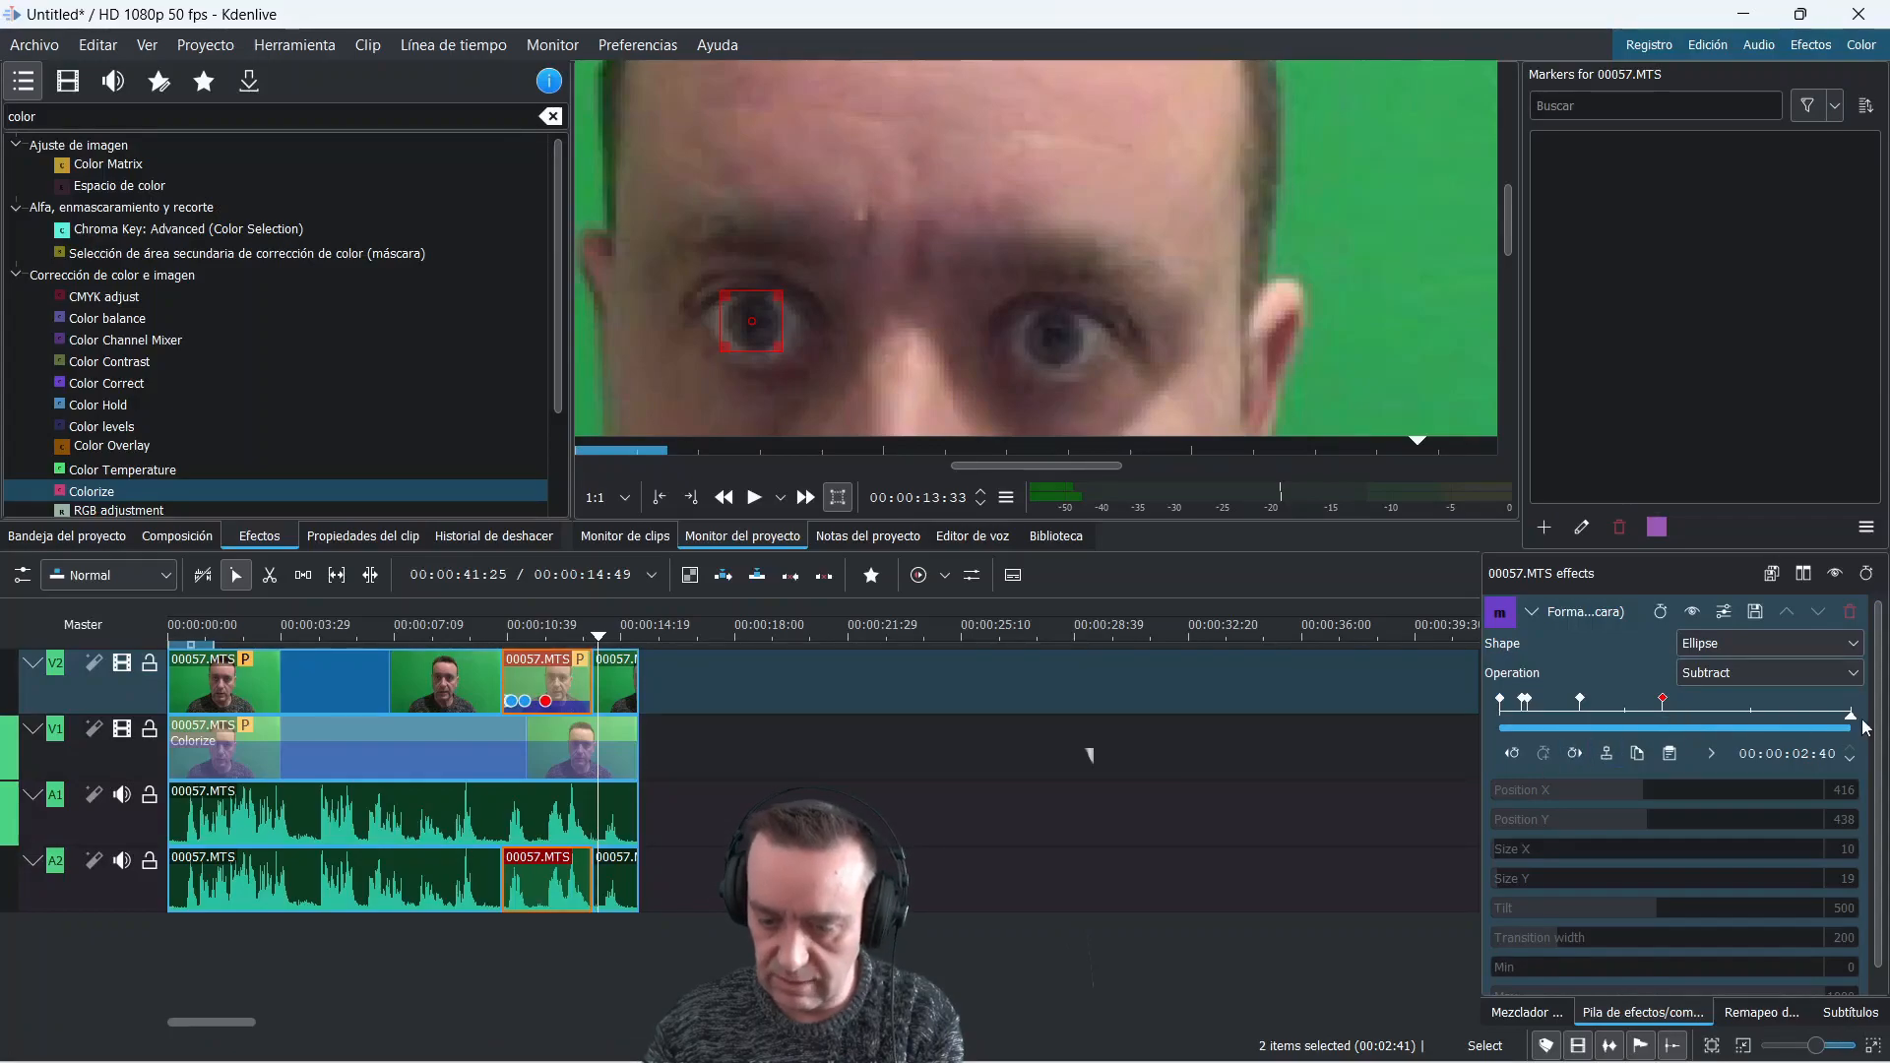
left_click_drag(1854, 721, 1849, 722)
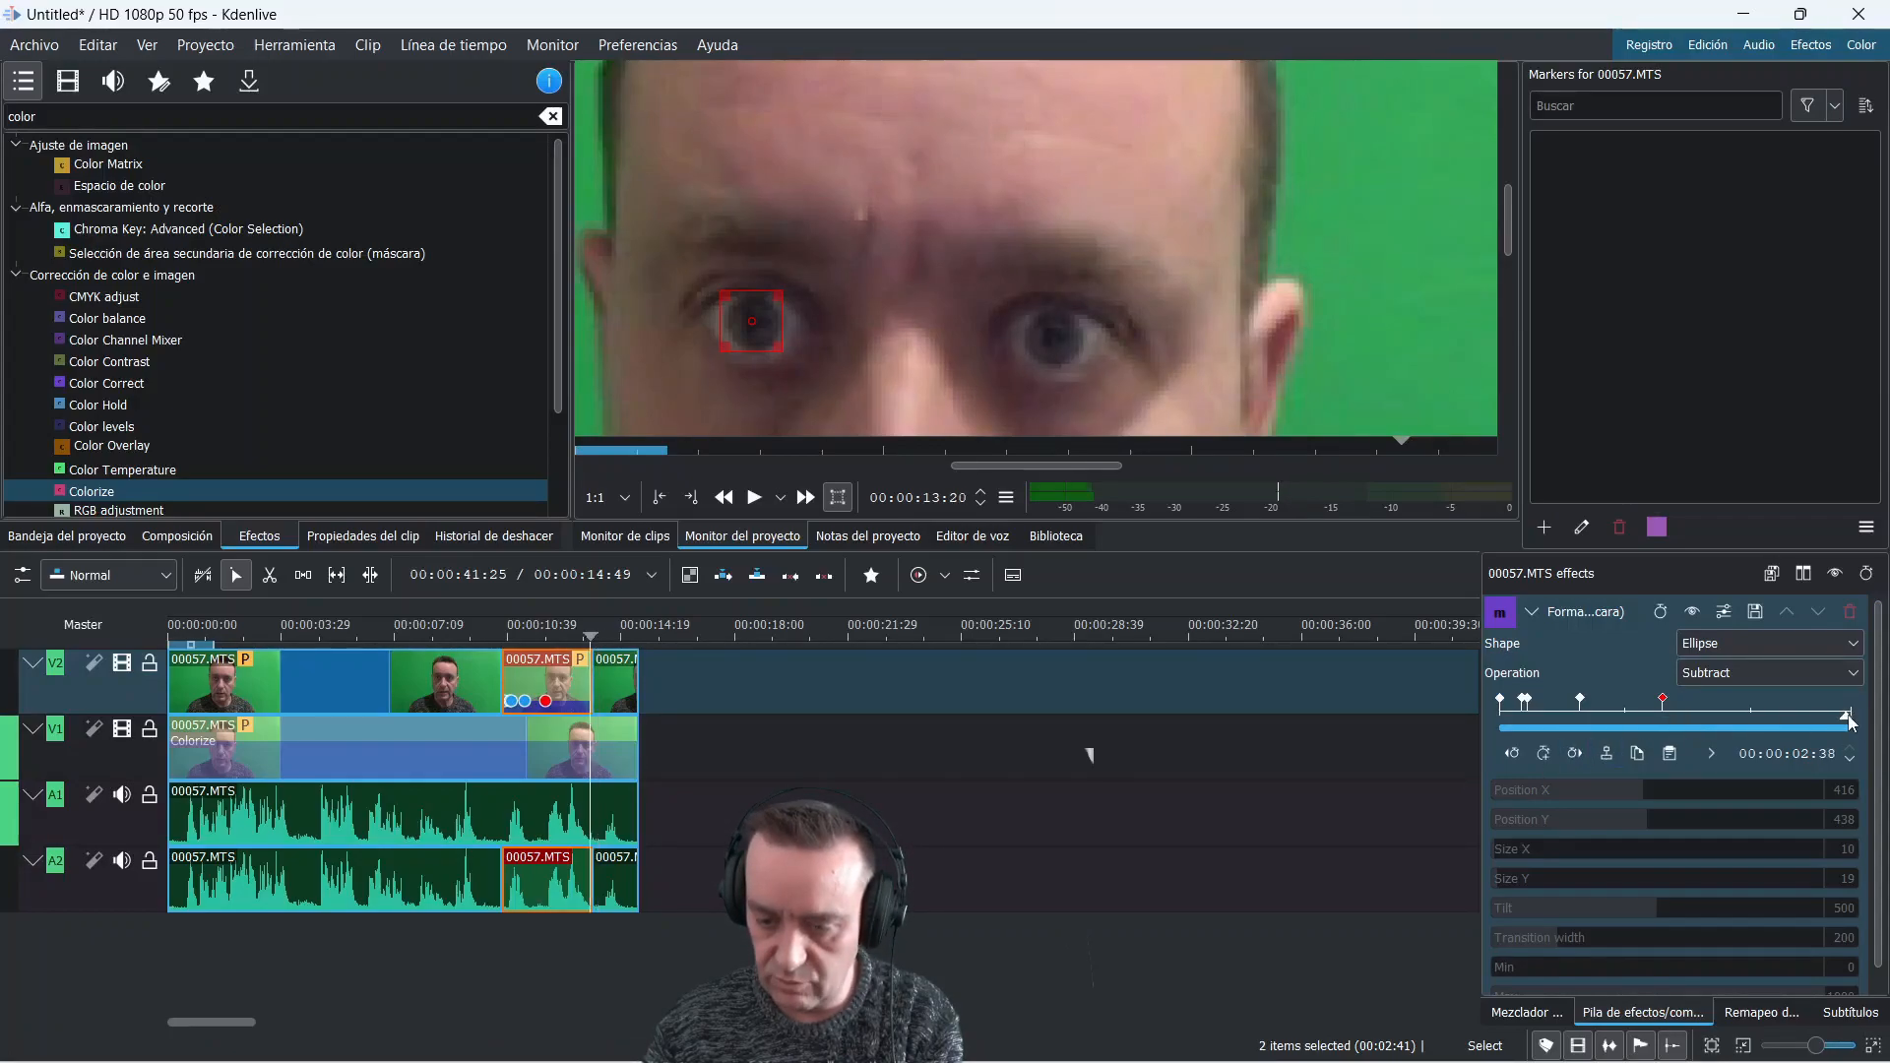
left_click(1542, 752)
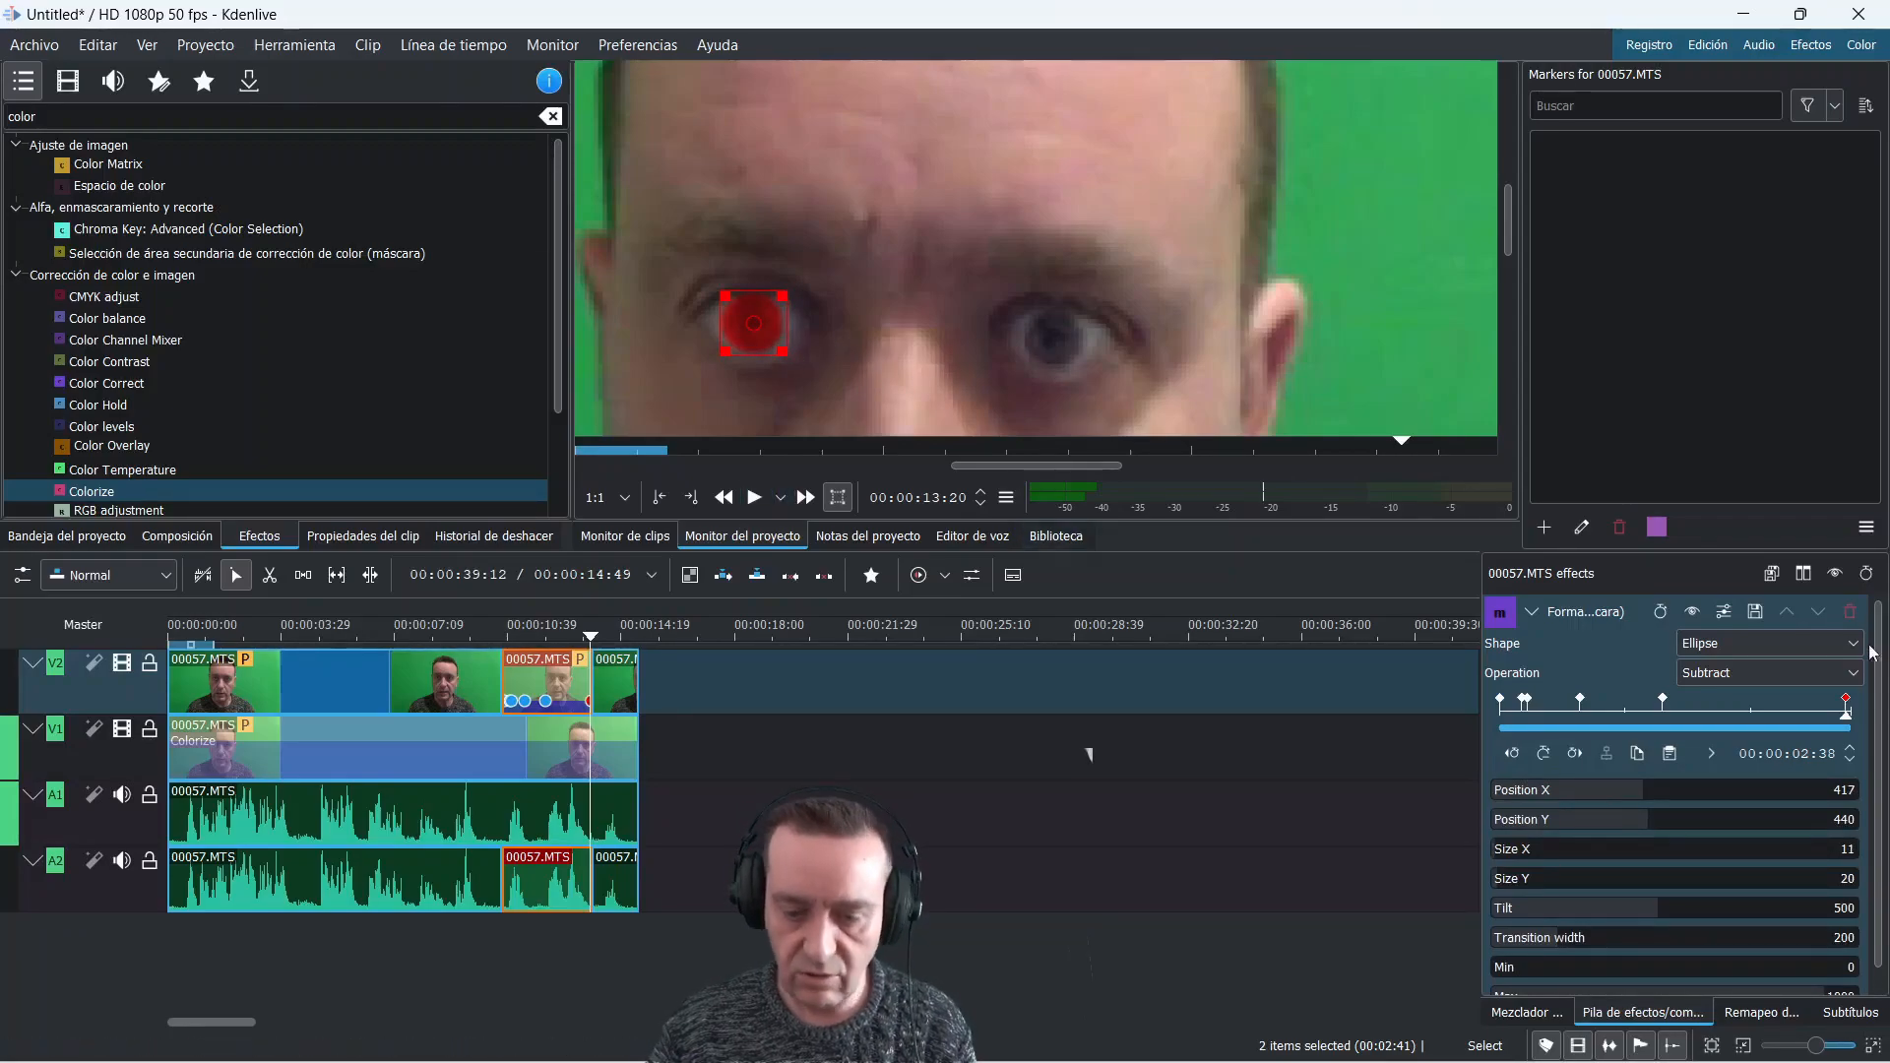
Scrub back through the masked passage to its start at 00:00:10:32 and reselect the masked segment on track V2
left_click(558, 758)
left_click_drag(591, 638, 504, 638)
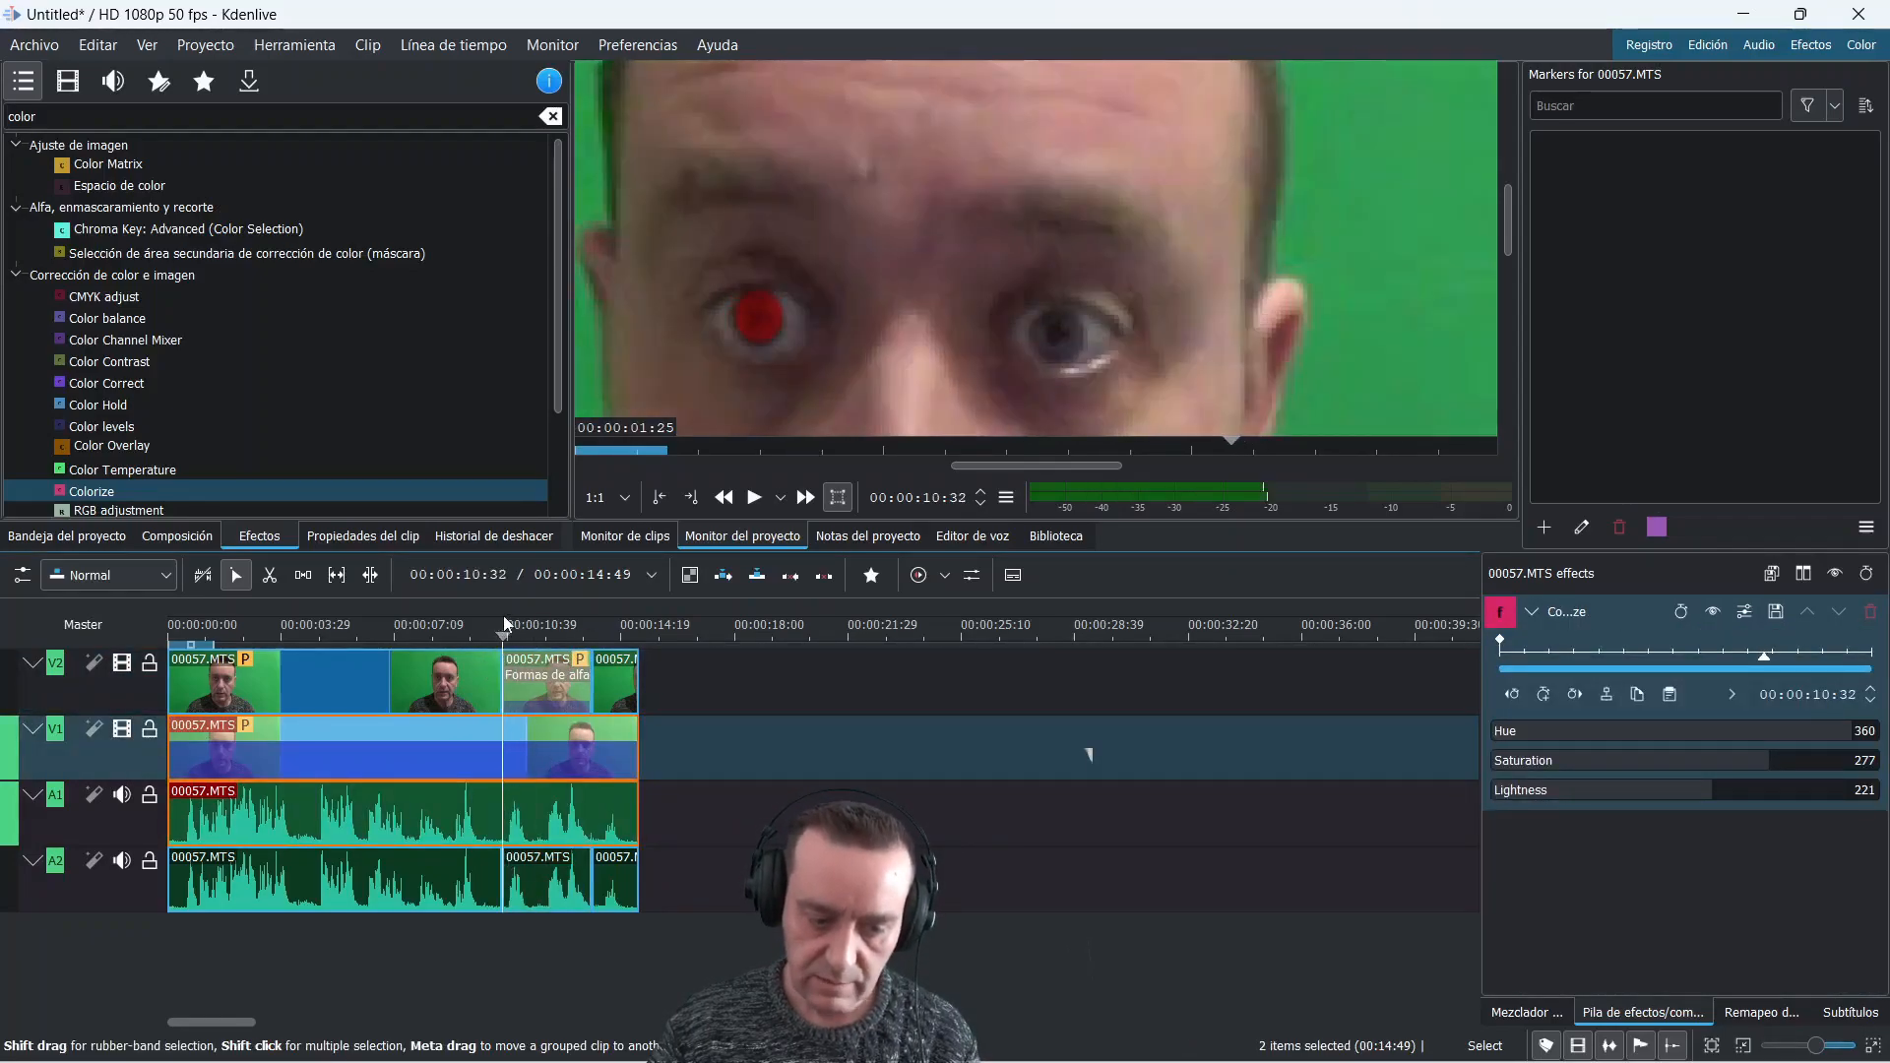
left_click(554, 694)
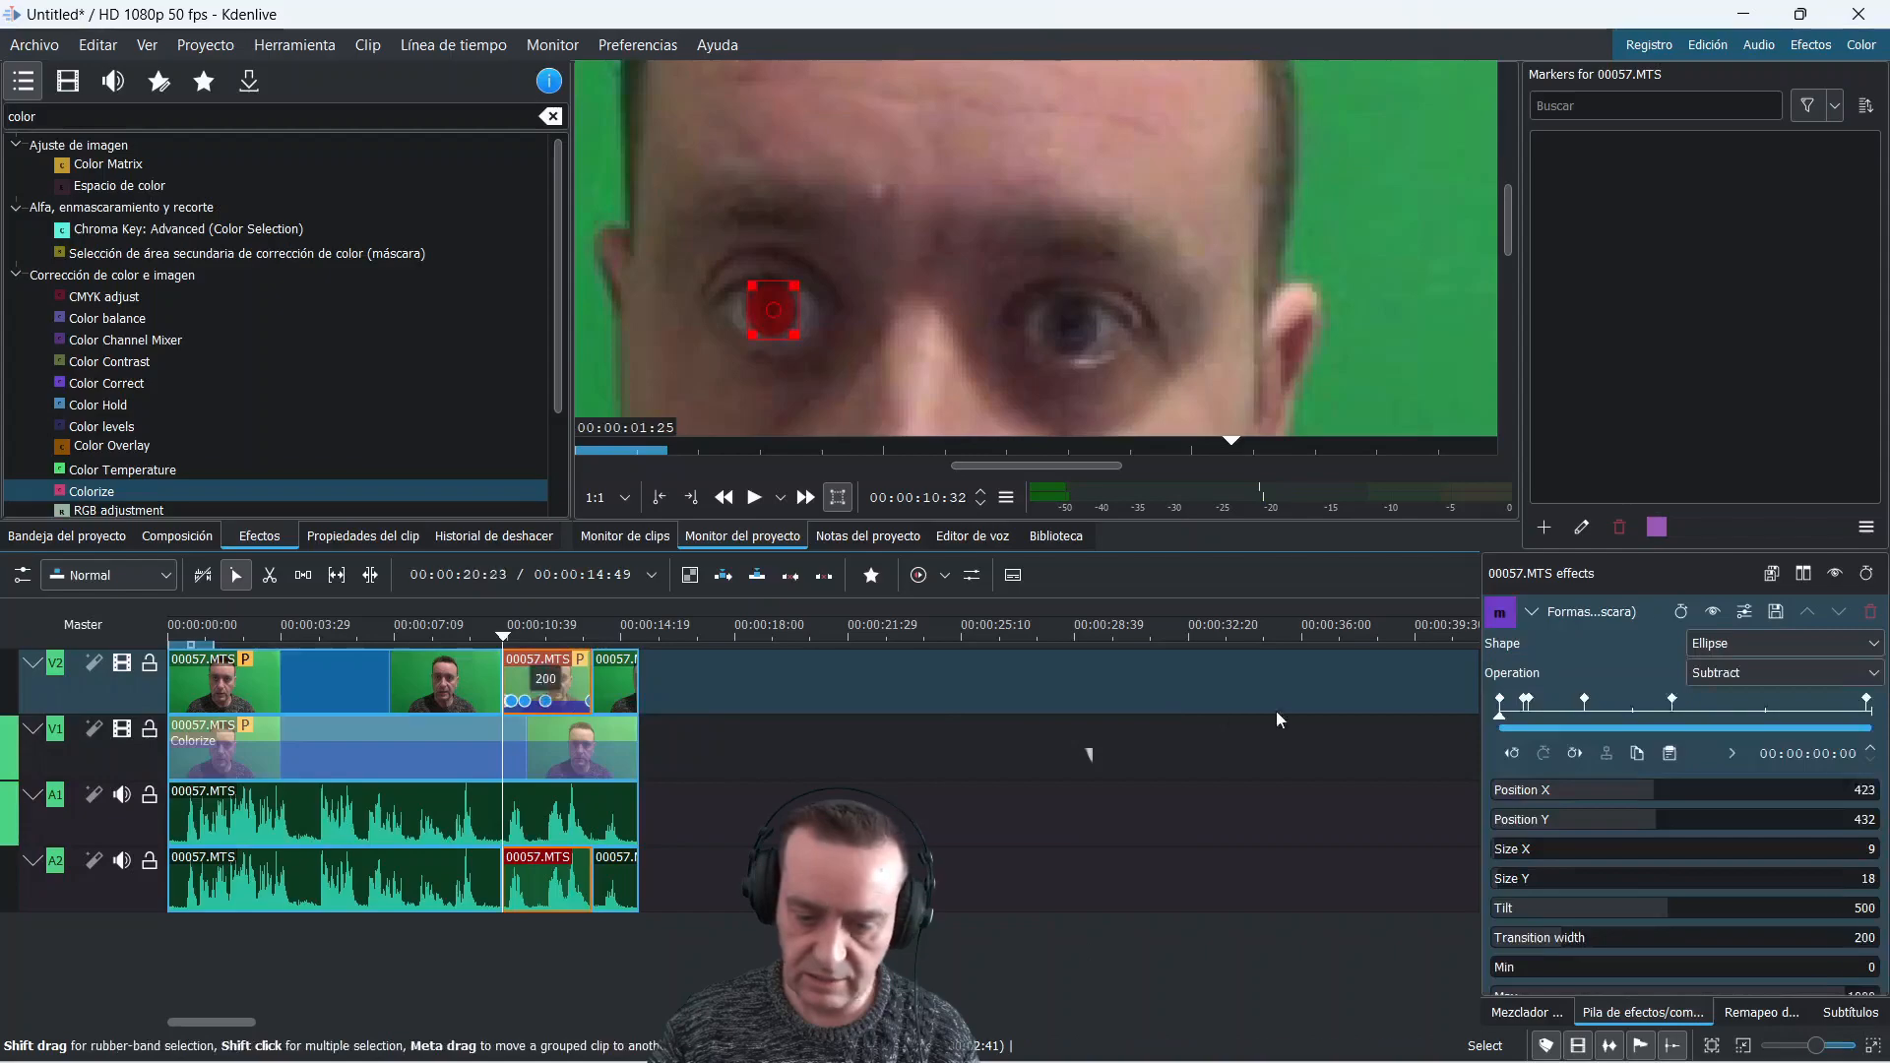
Revisit the mask keyframes up to 00:00:00:32 and raise the Lightness of the V1 clip's Colorize effect to 318
left_click(1524, 714)
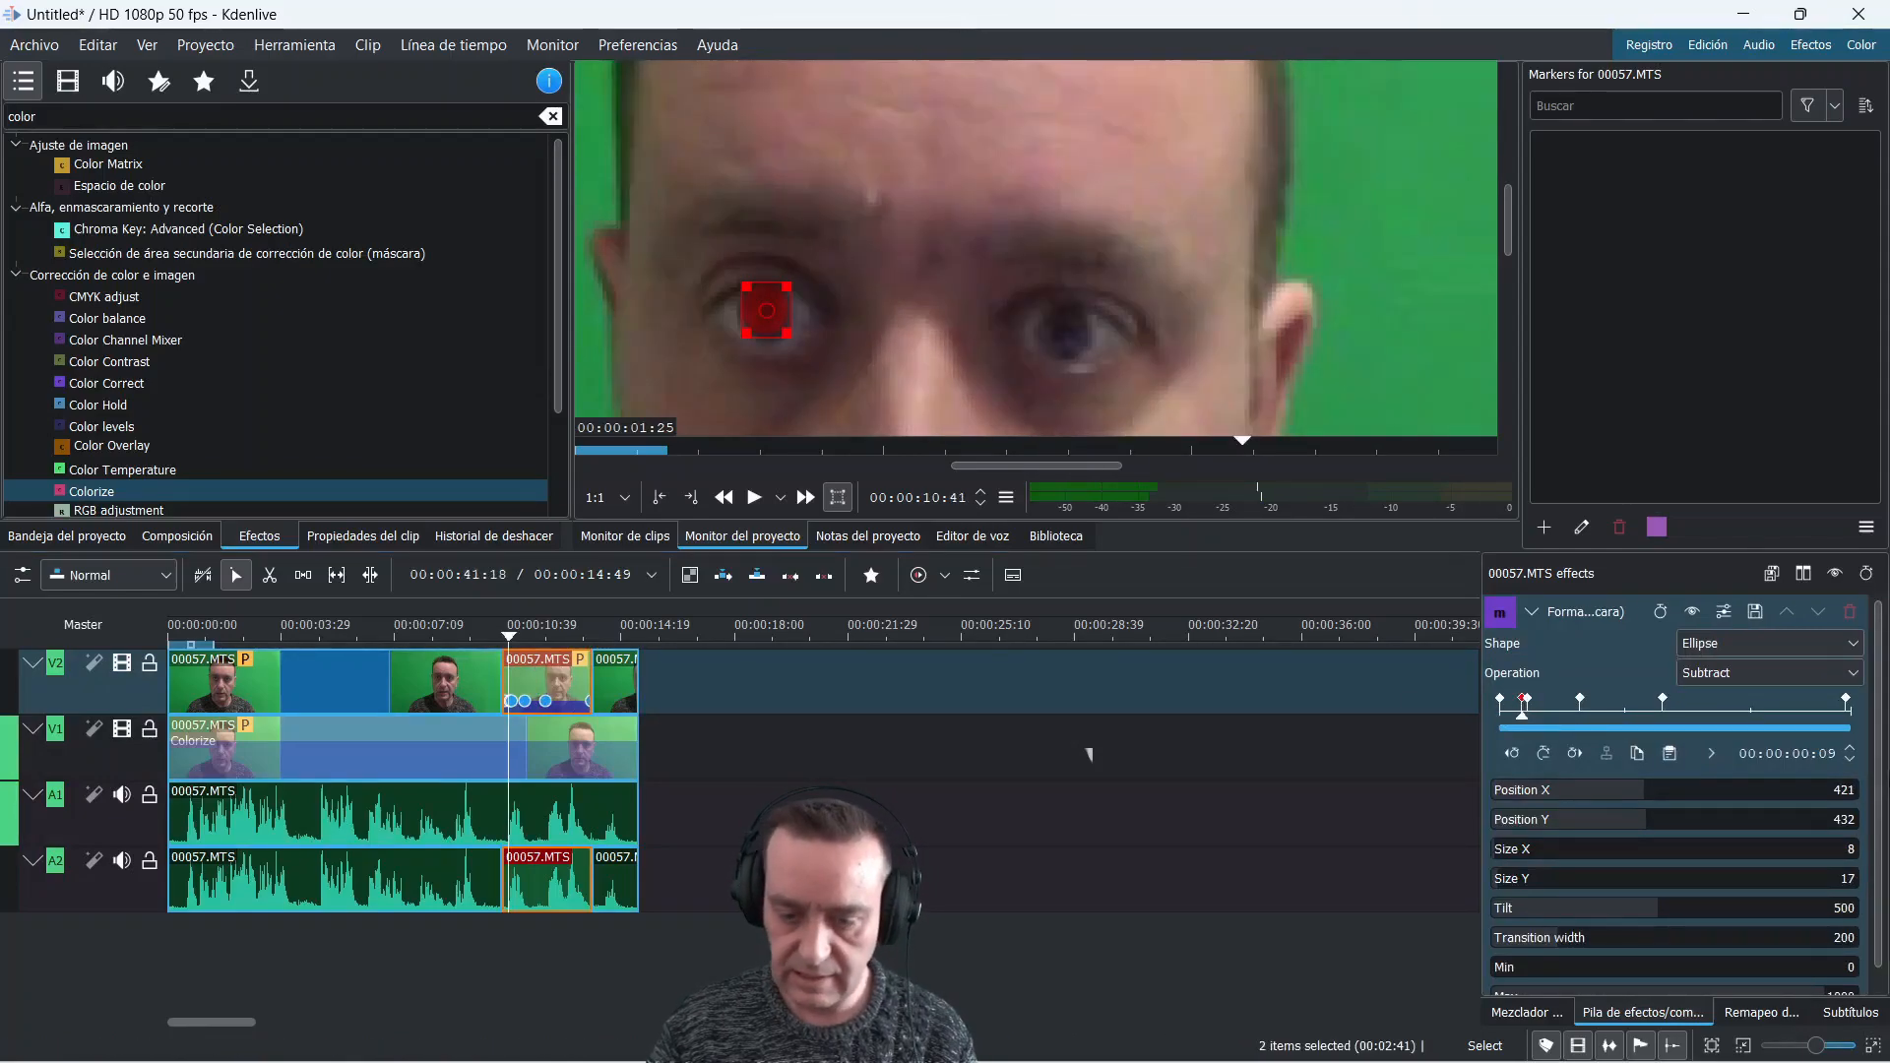
left_click(1585, 717)
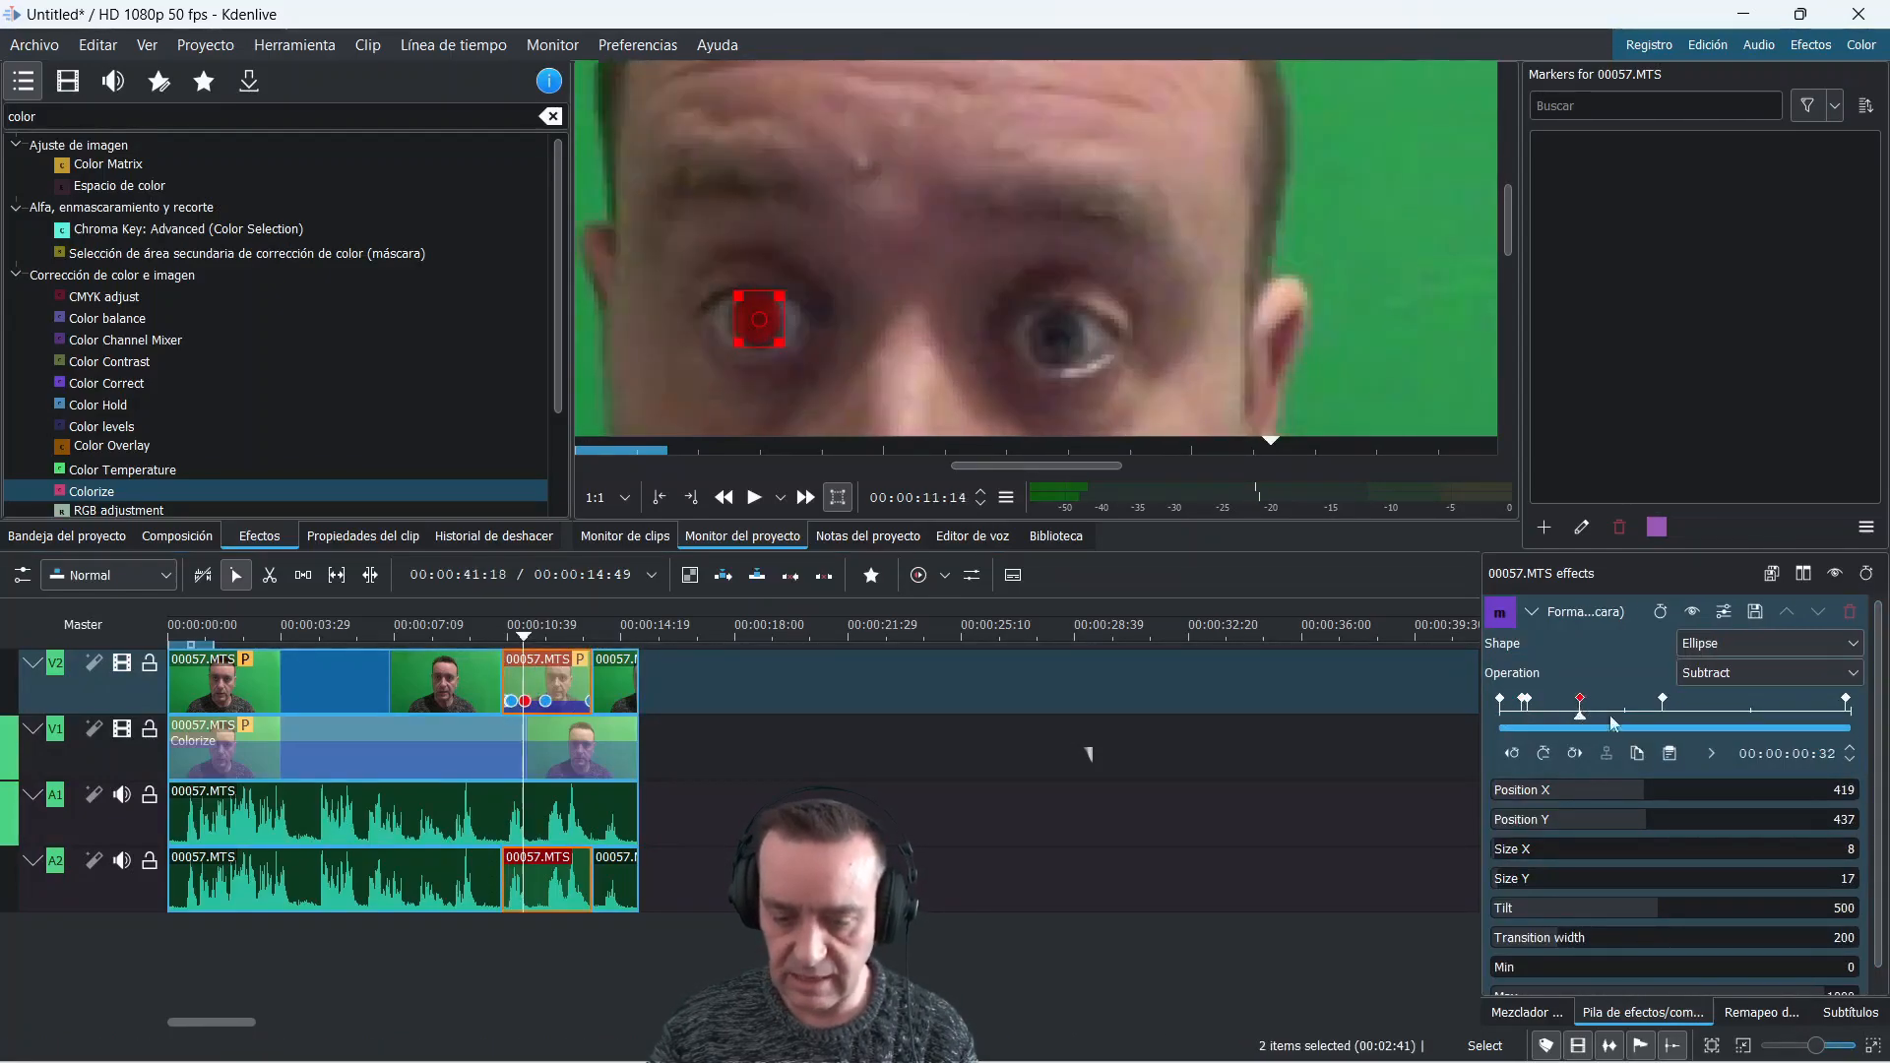
left_click(546, 748)
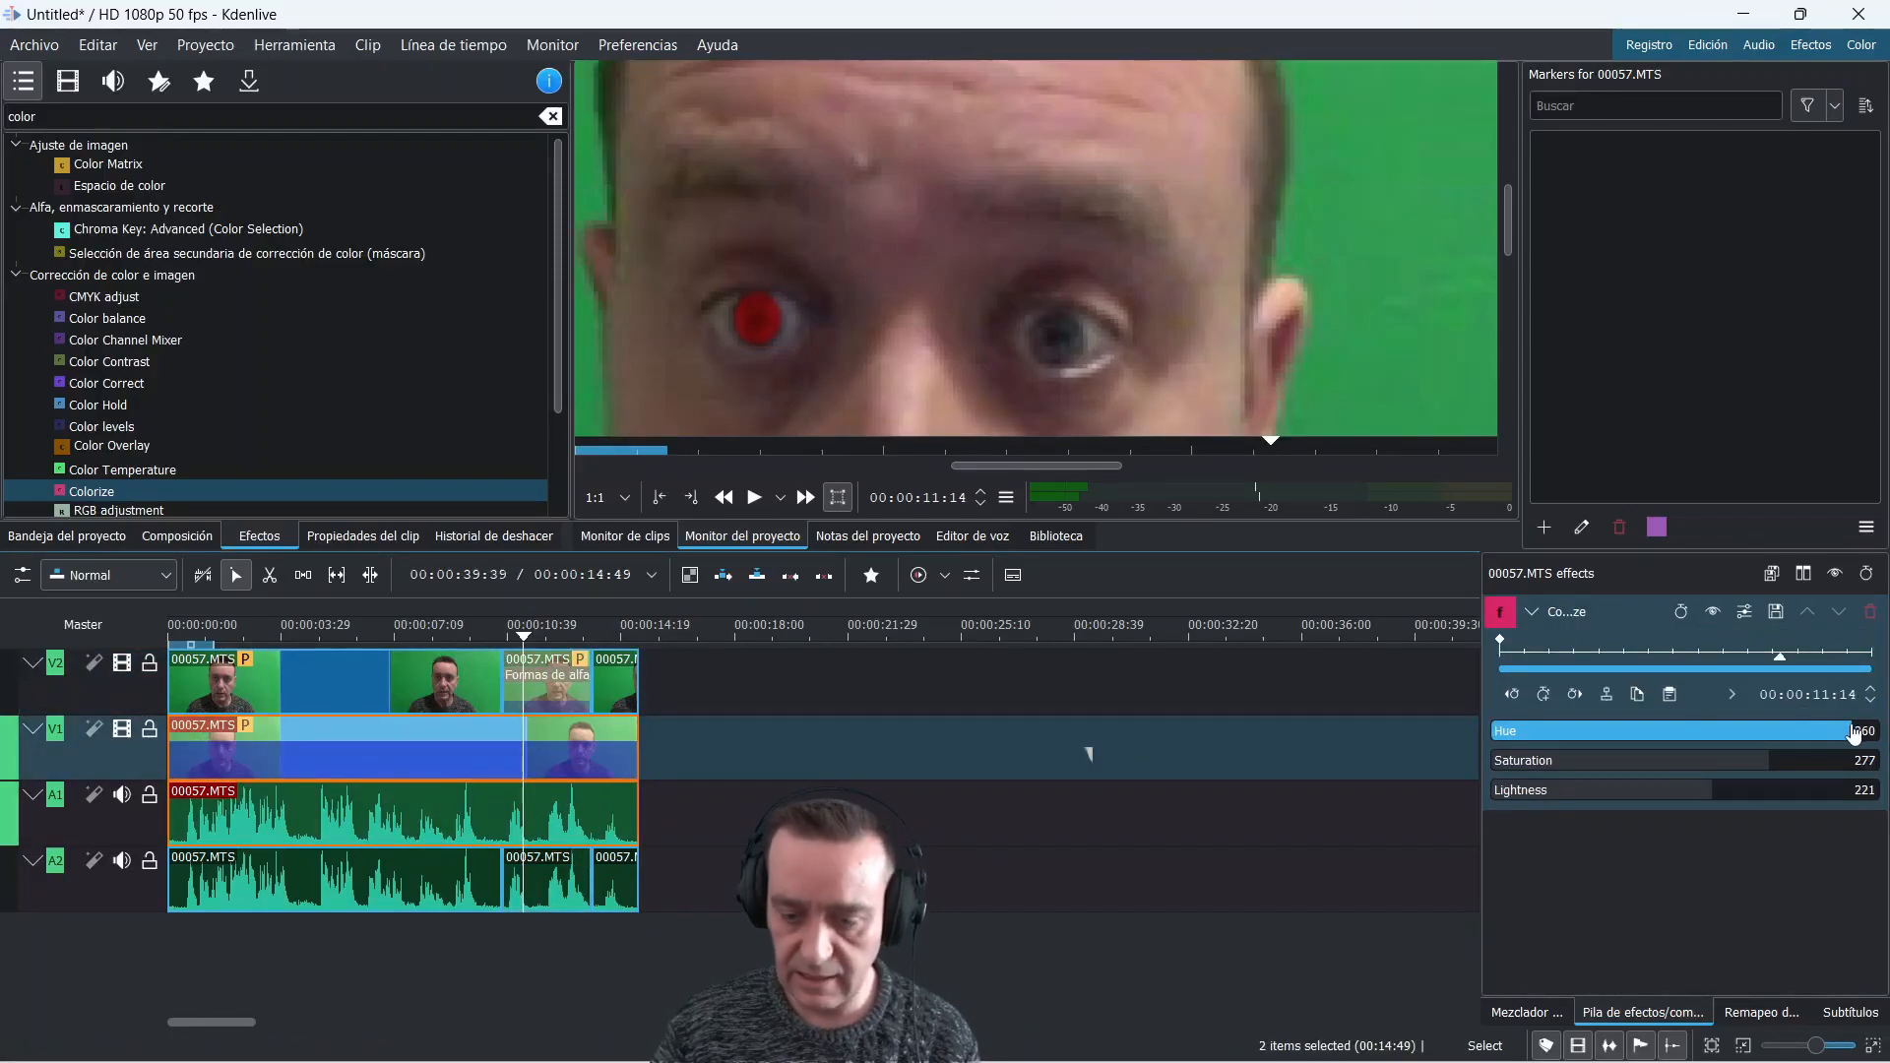
left_click_drag(1712, 800, 1813, 803)
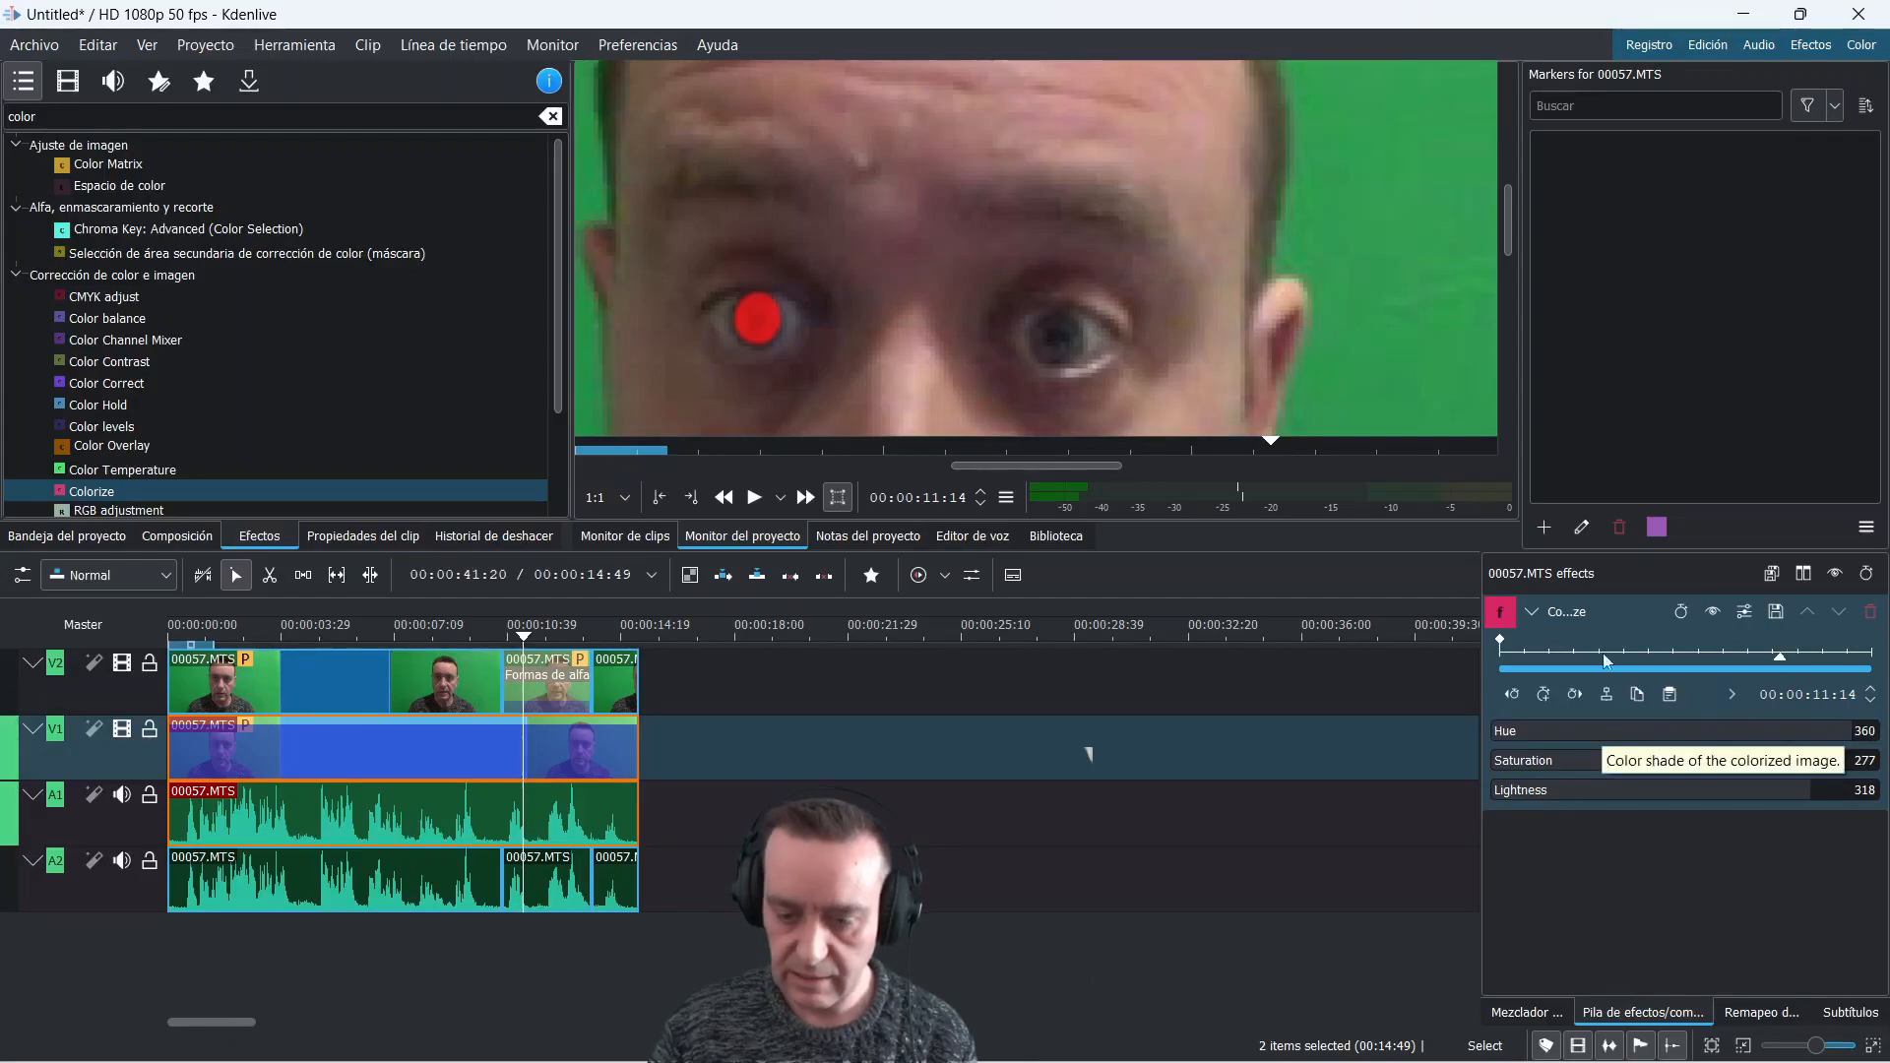
At the first mask keyframe, 00:00:10:32, set Colorize to Hue 360 and Saturation 199 on the V1 clip and add a keyframe there
left_click(547, 678)
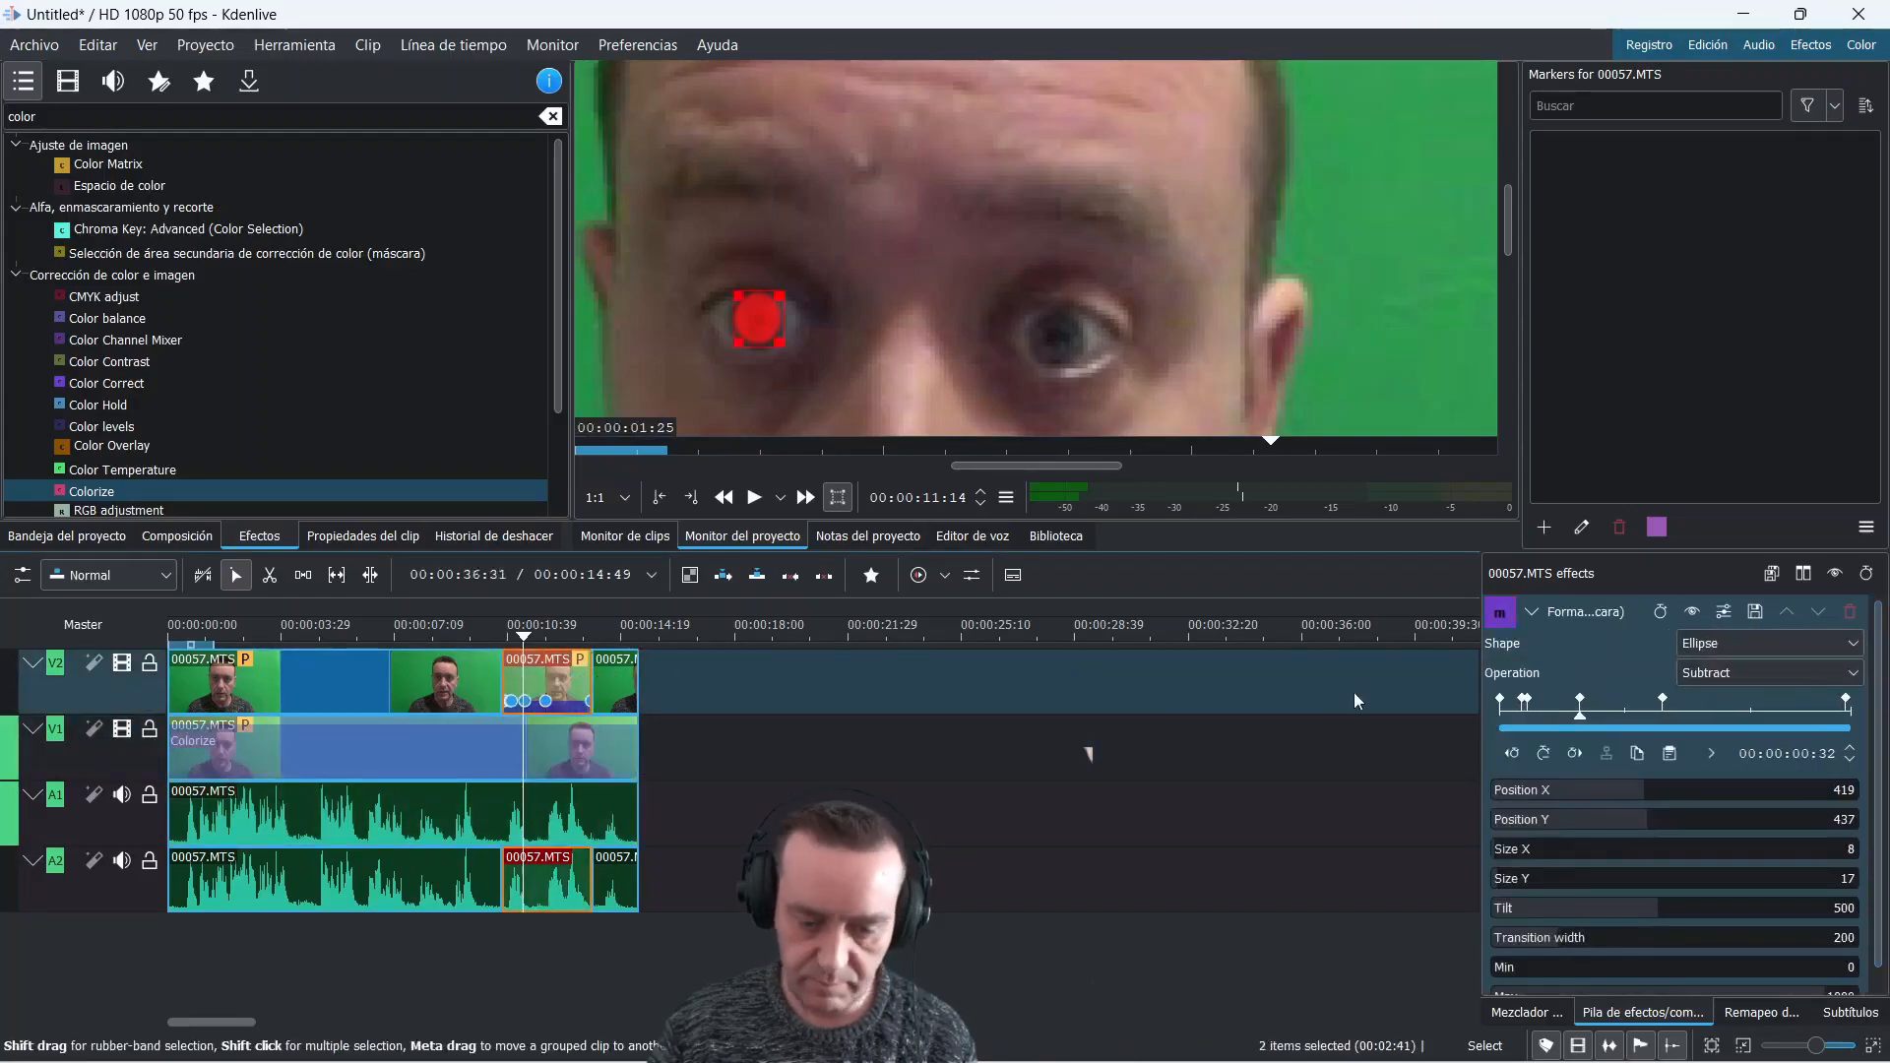
left_click(1500, 713)
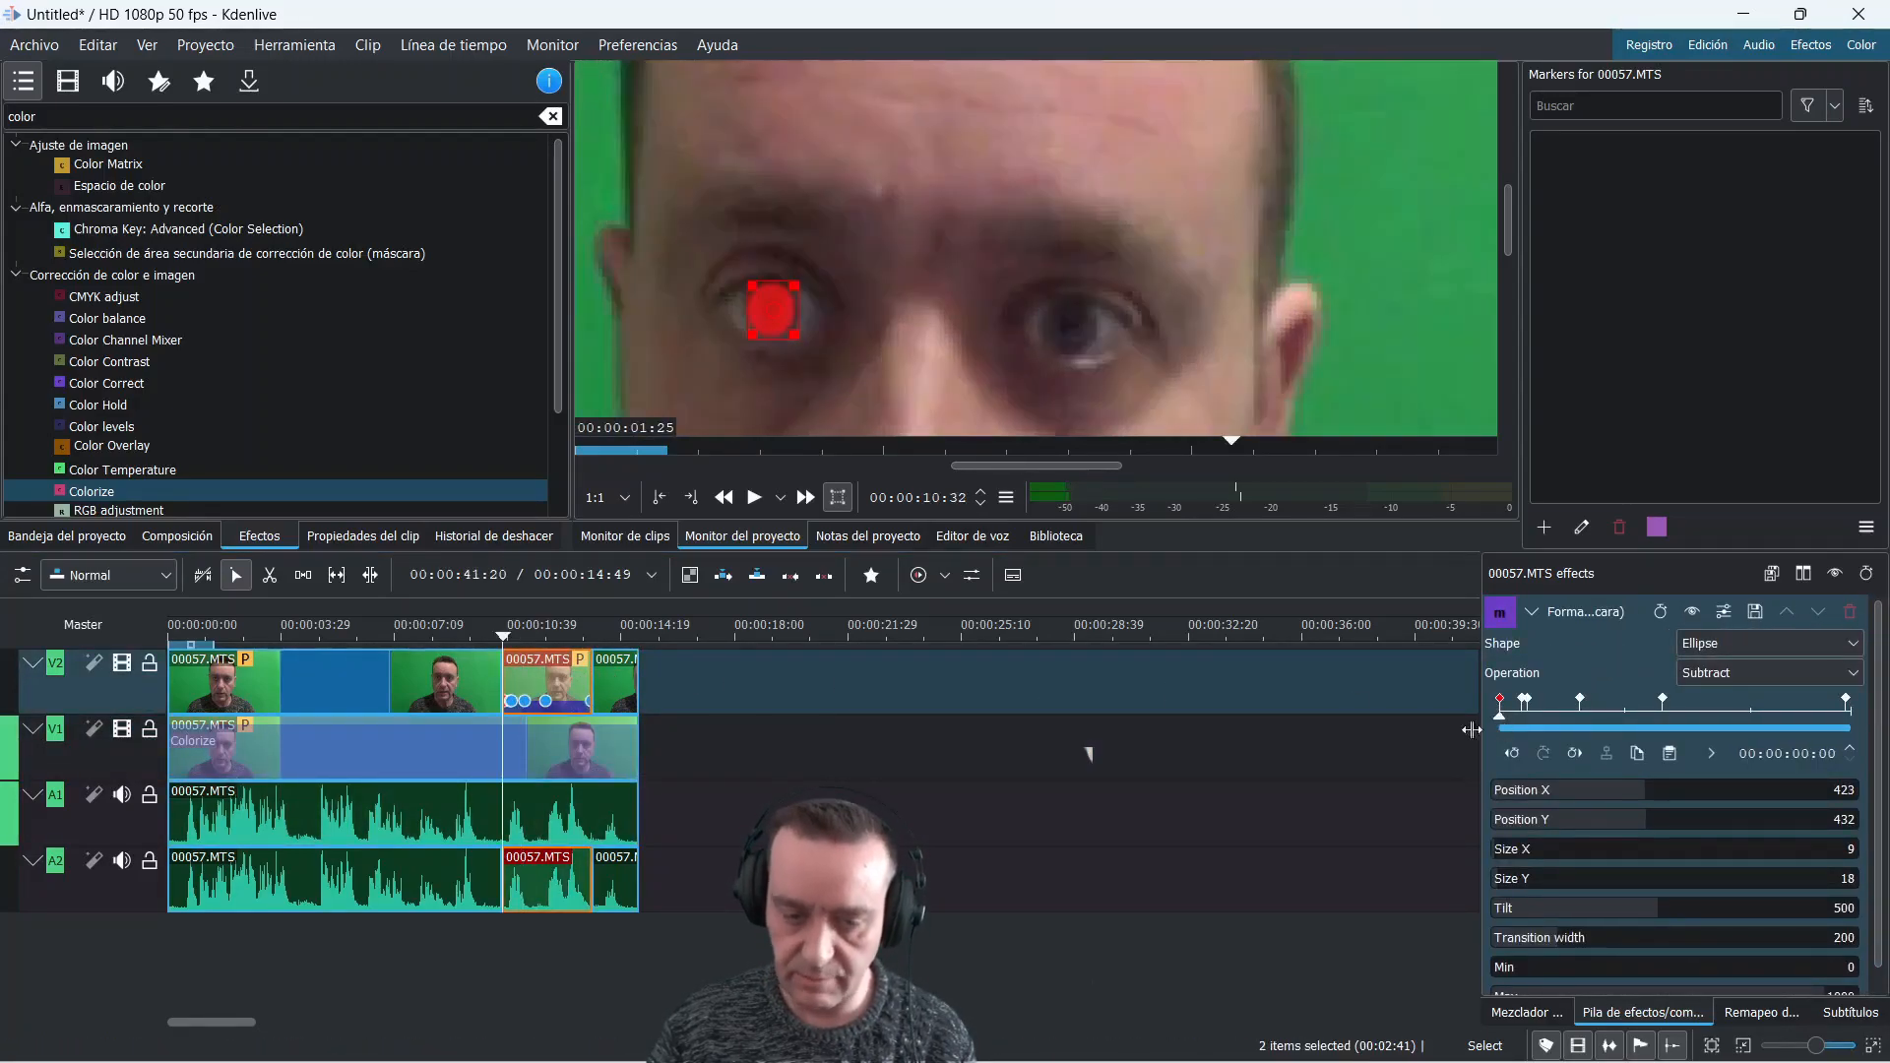
left_click(544, 740)
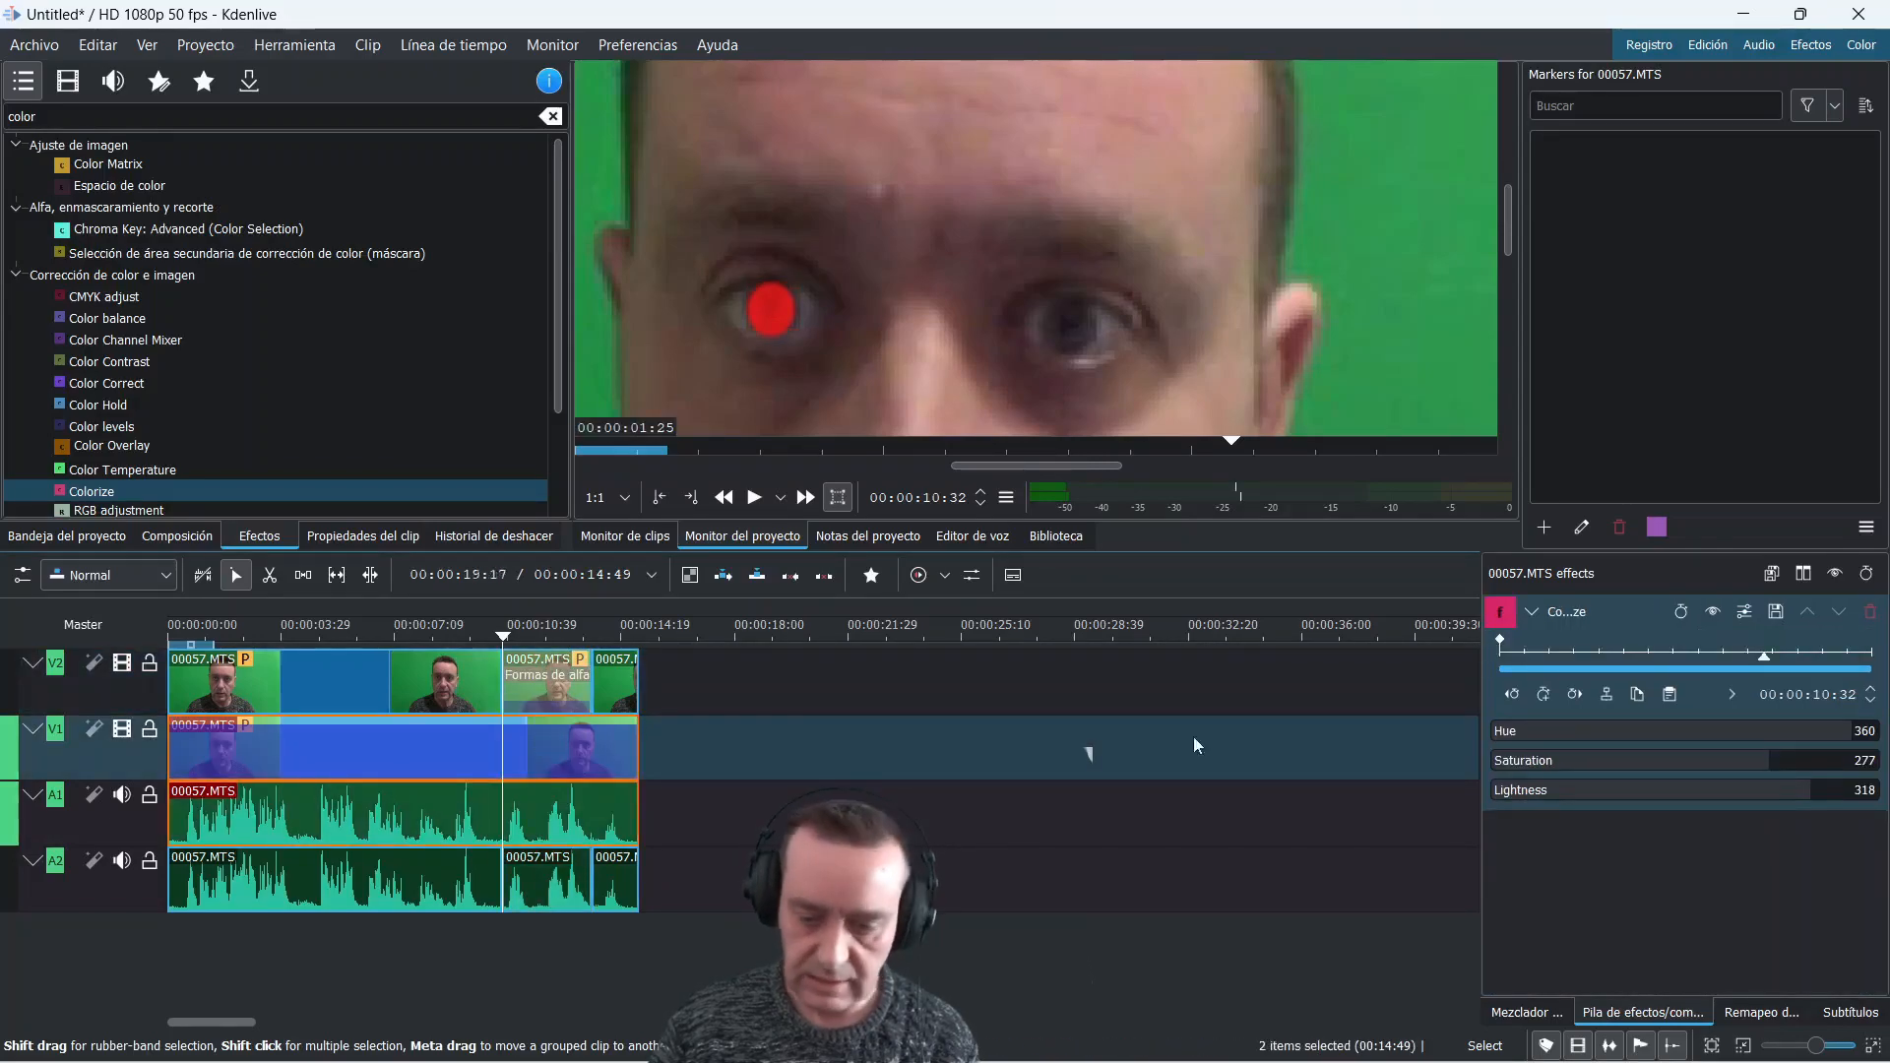
mouse_move(1848, 741)
left_mouse_down()
mouse_move(1760, 734)
mouse_move(1880, 738)
left_mouse_up()
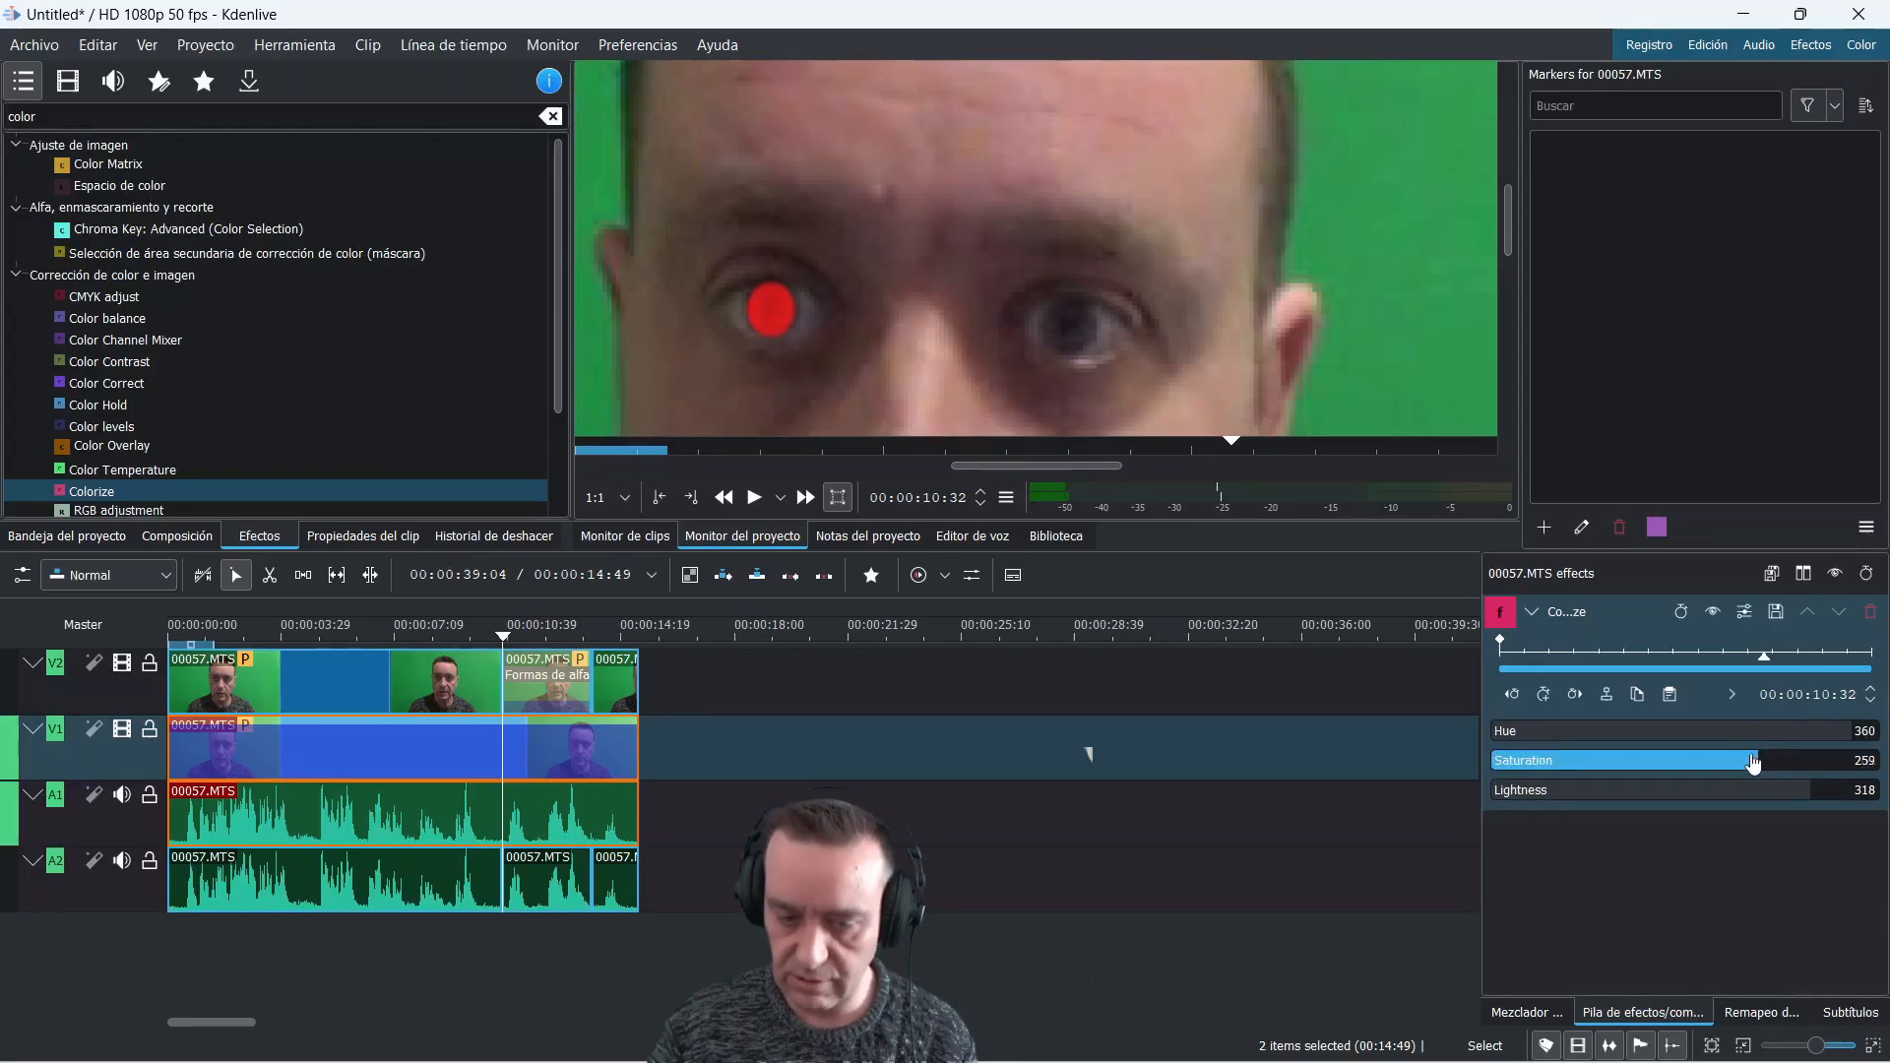
left_click_drag(1753, 763, 1690, 755)
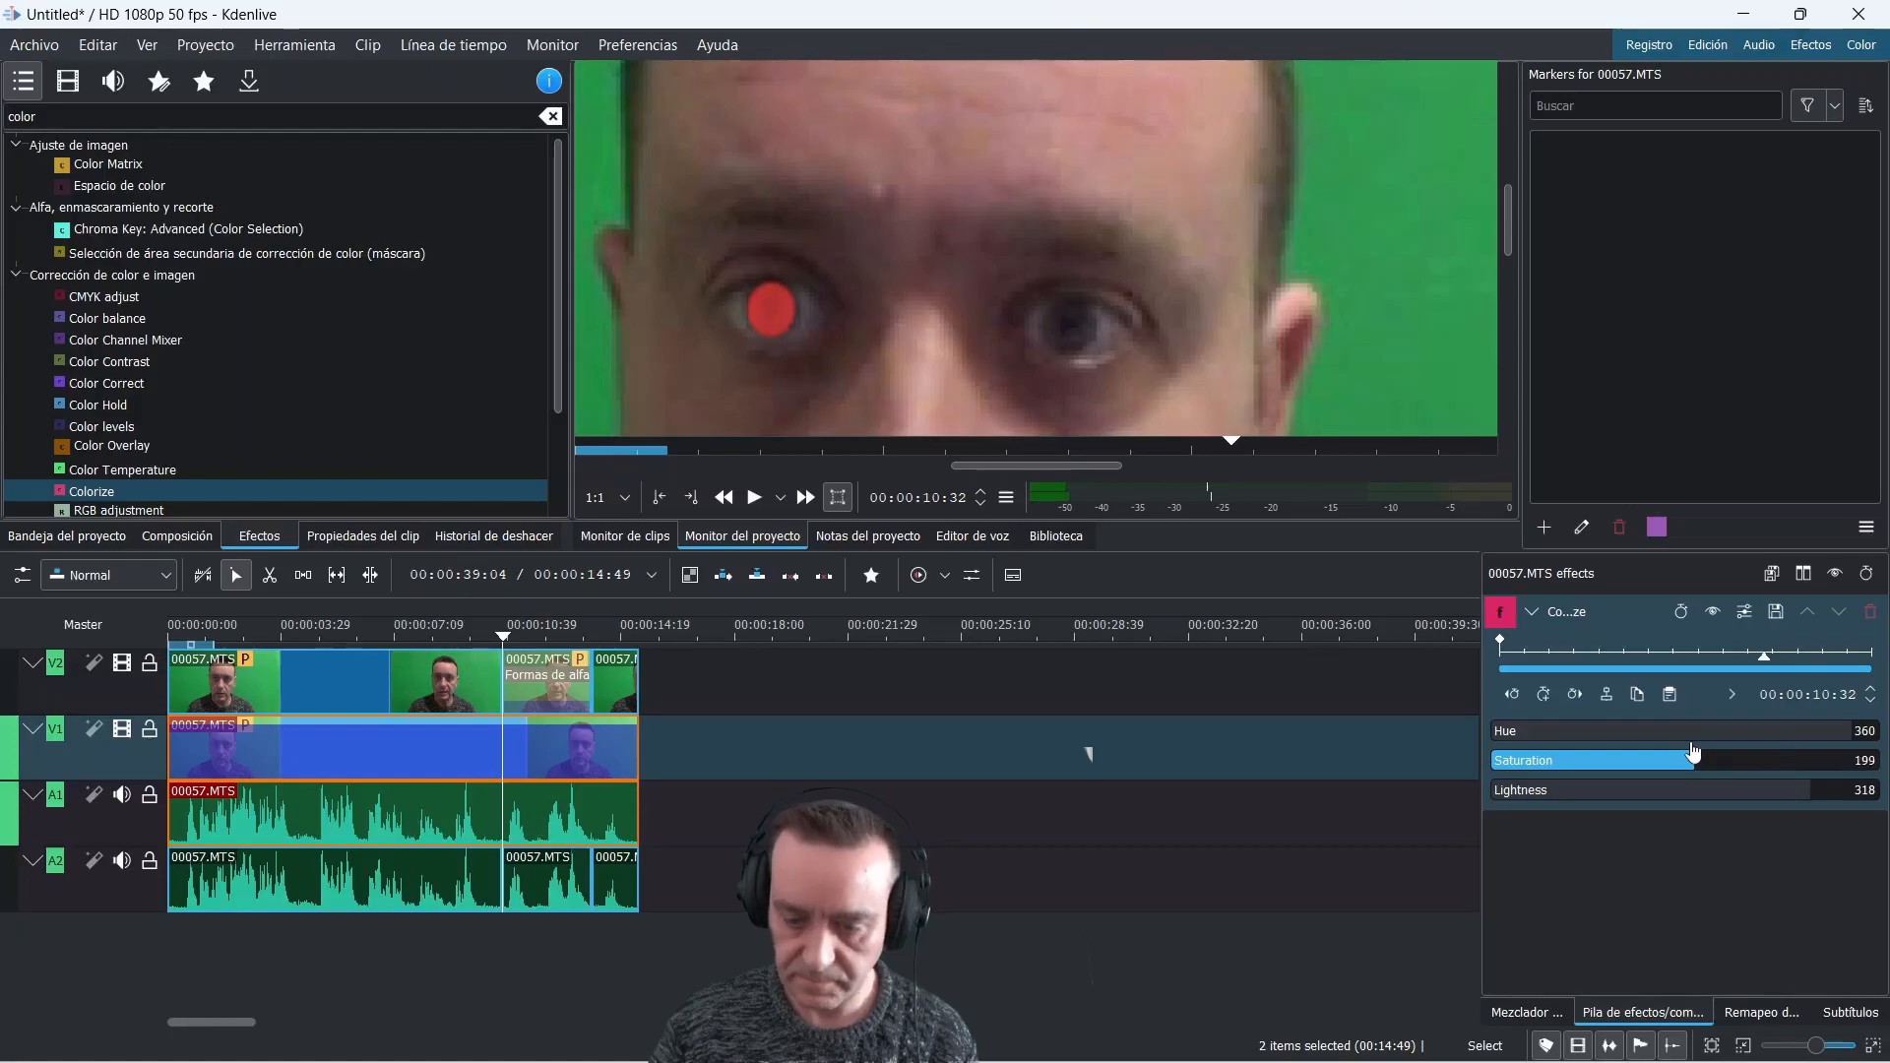
left_click(1548, 692)
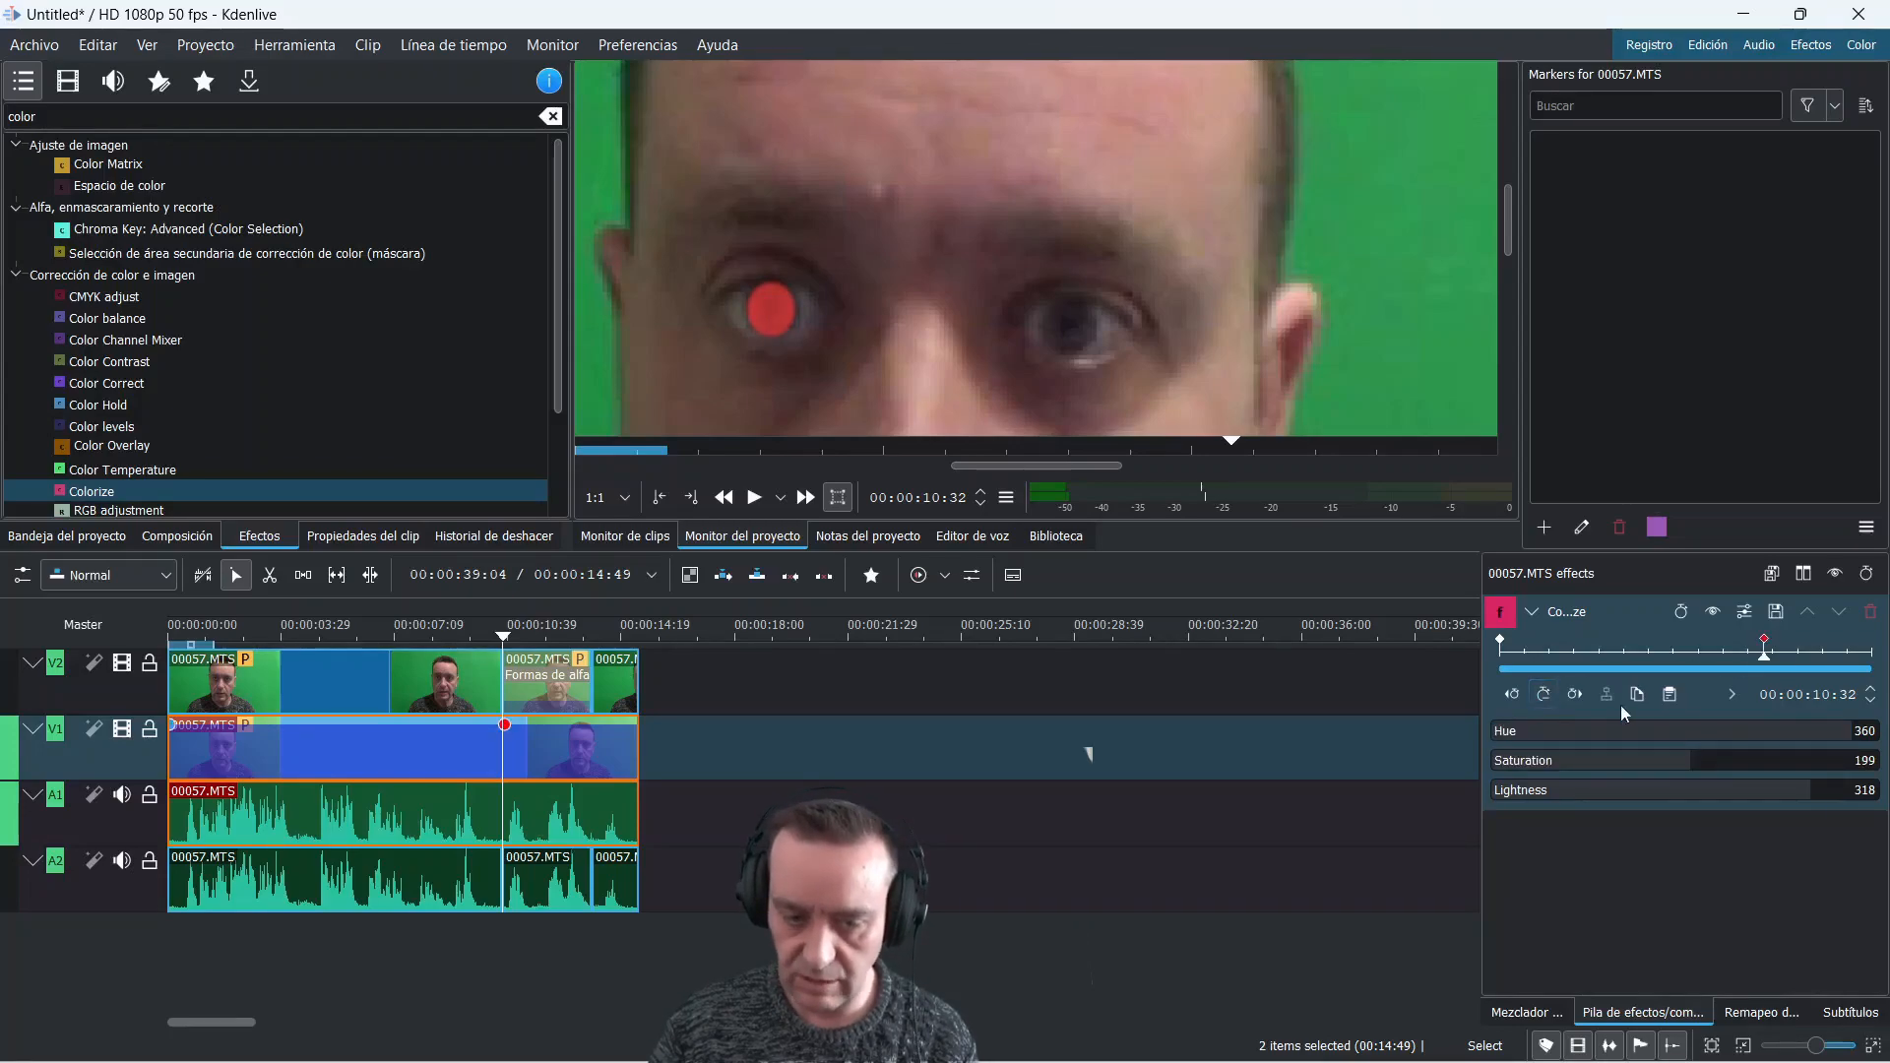
Add a Colorize keyframe at 00:00:11:14, matching the mask keyframe at 00:00:00:32, with Lightness 360 and Saturation 318
left_click(578, 683)
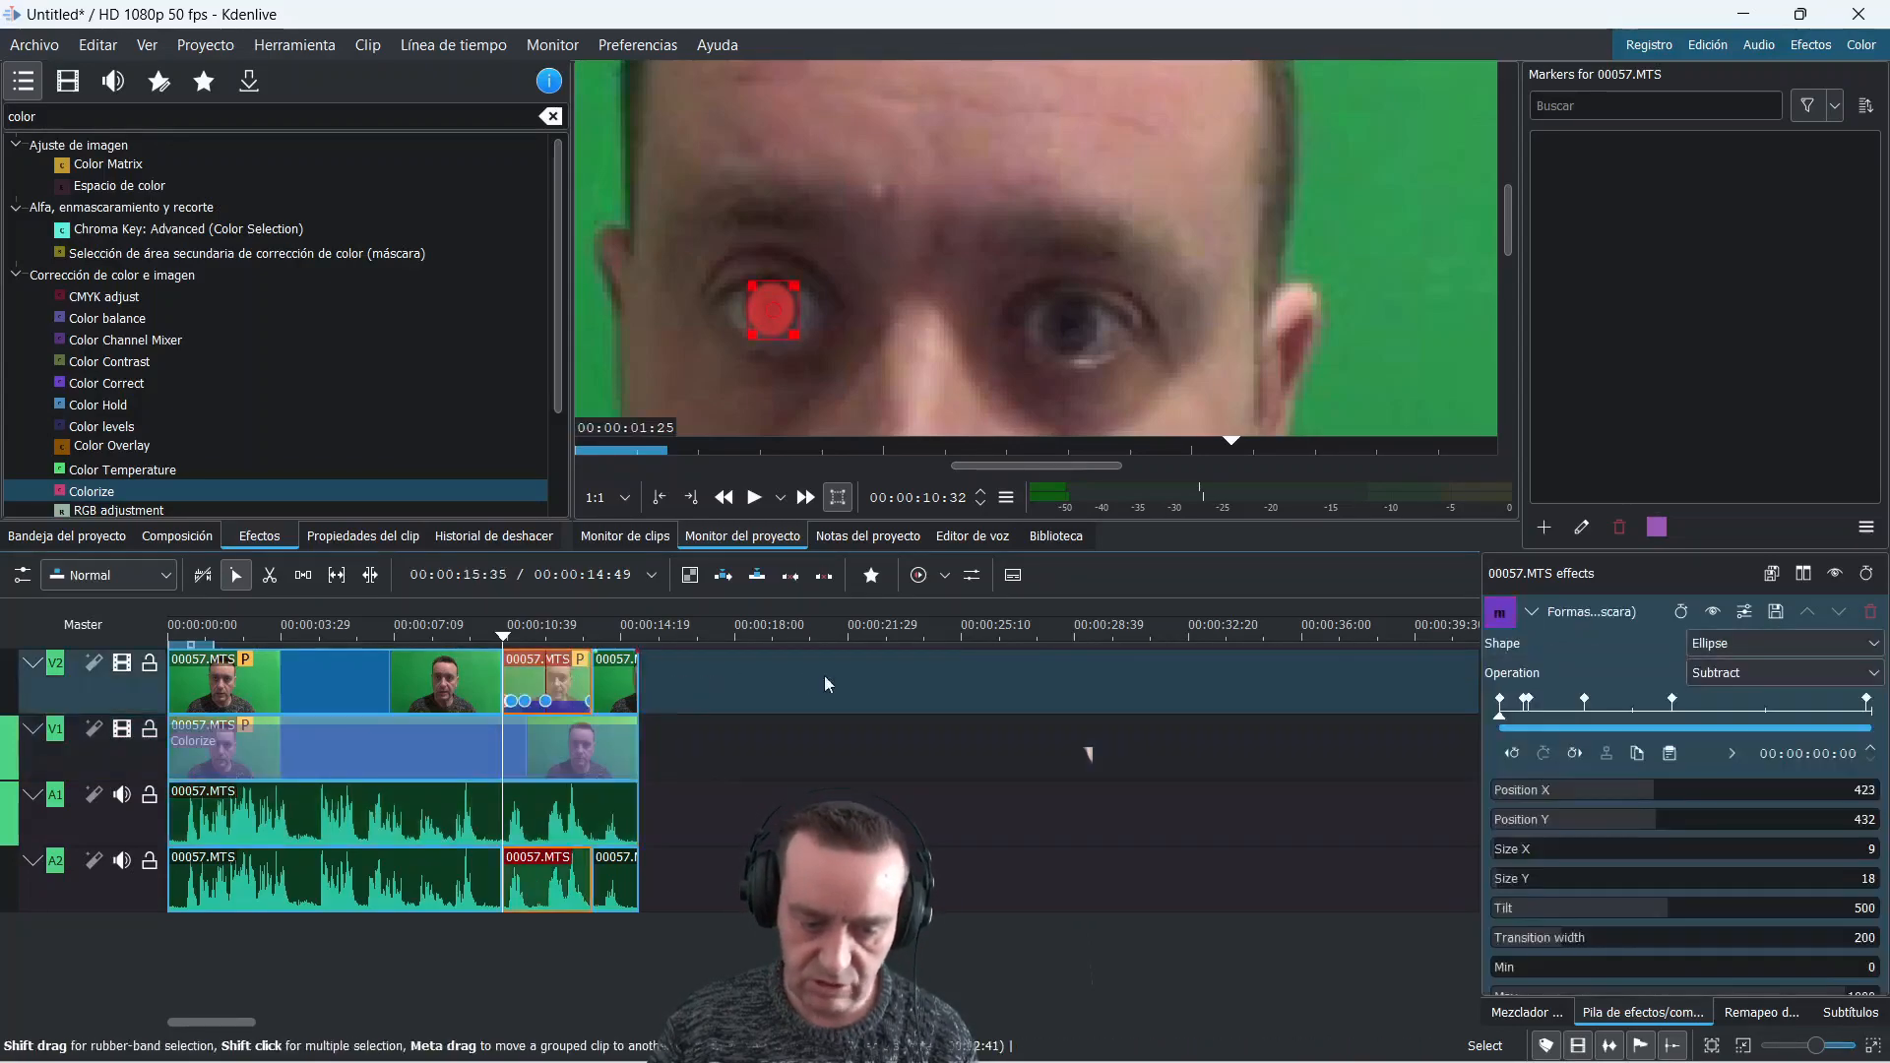
left_click(1579, 701)
left_click(585, 743)
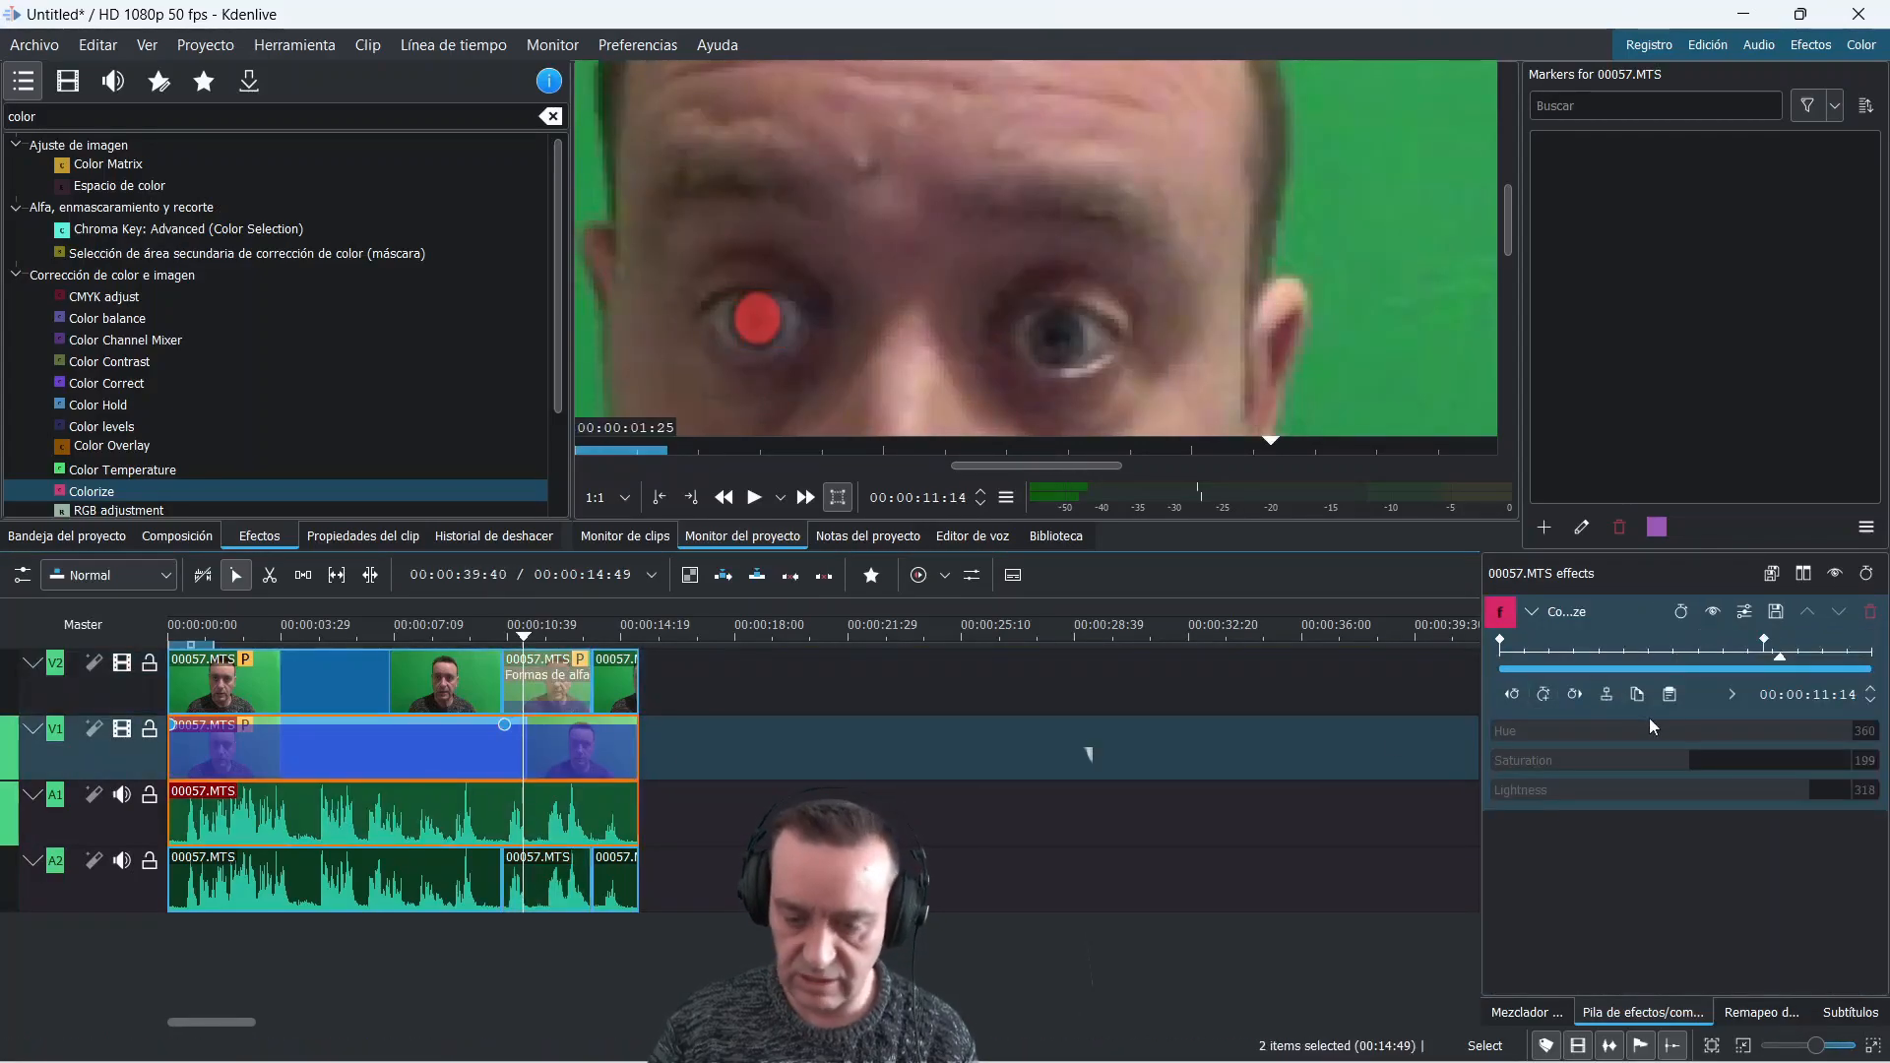
left_click(1544, 695)
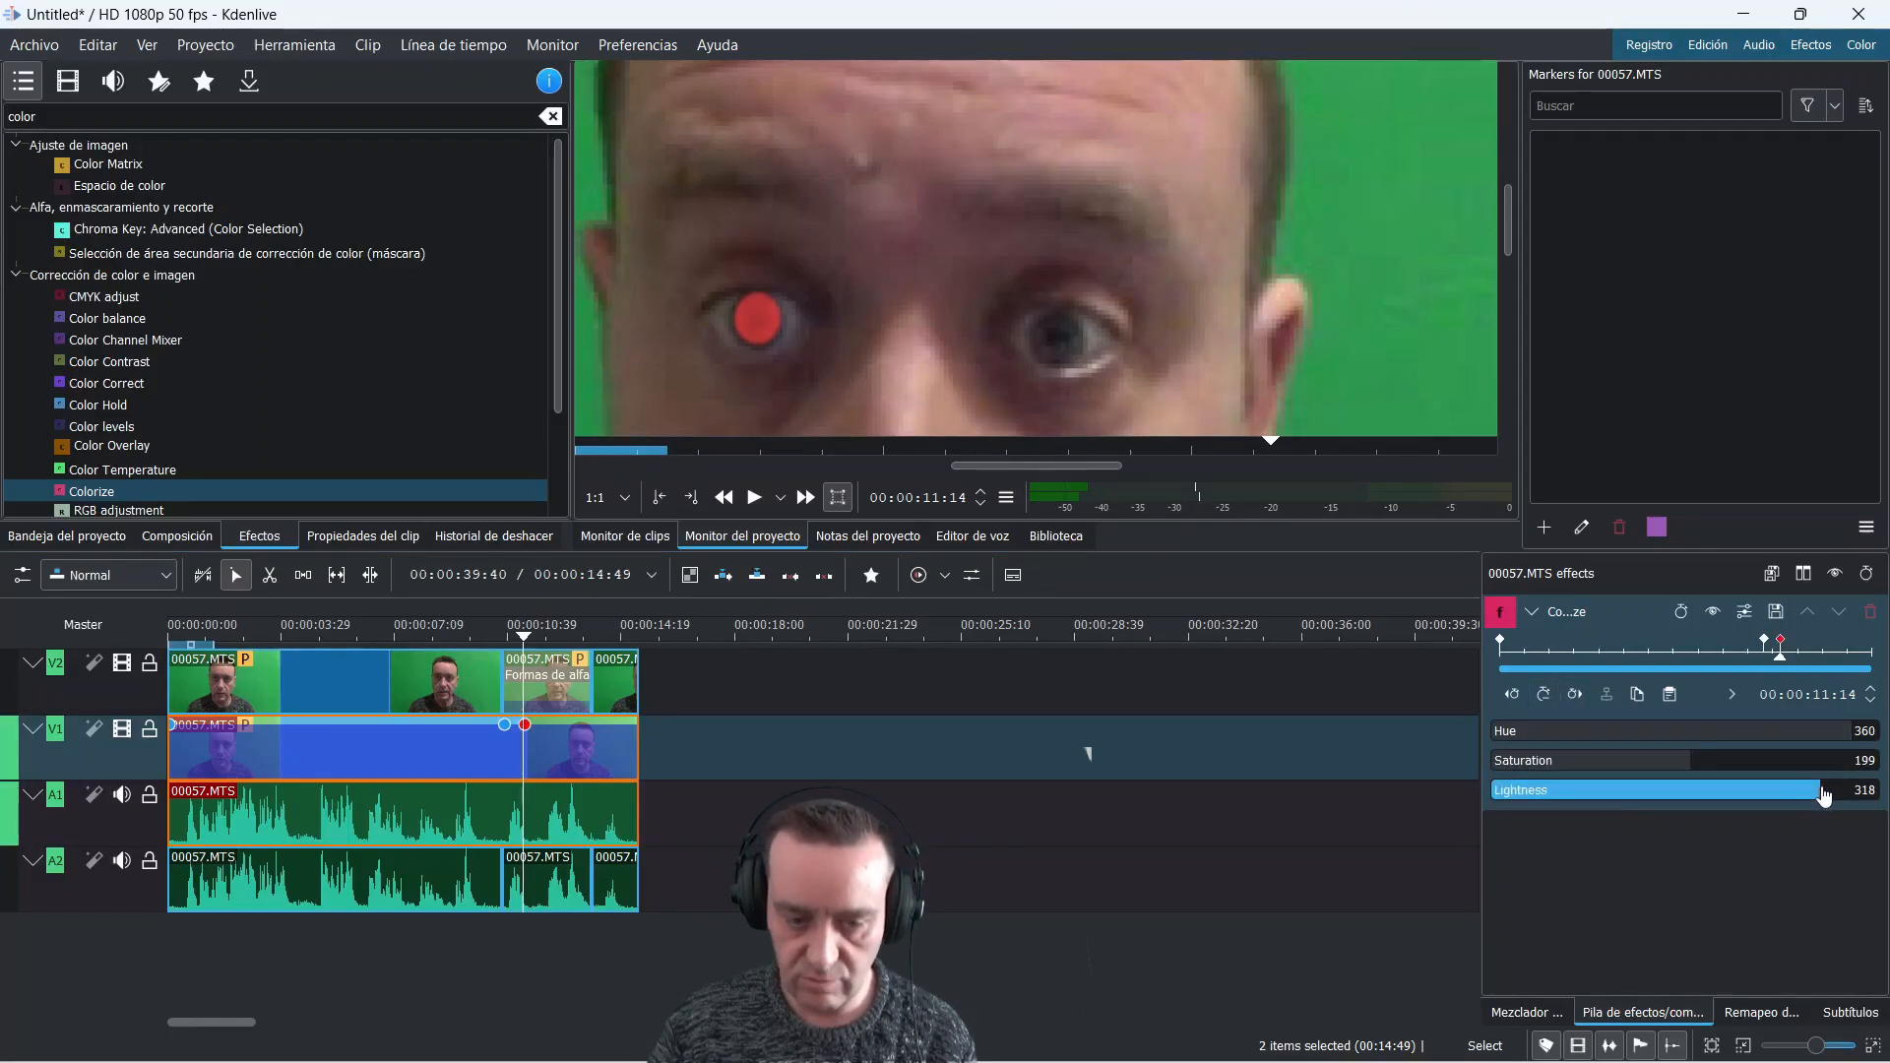
left_click_drag(1828, 798, 1859, 805)
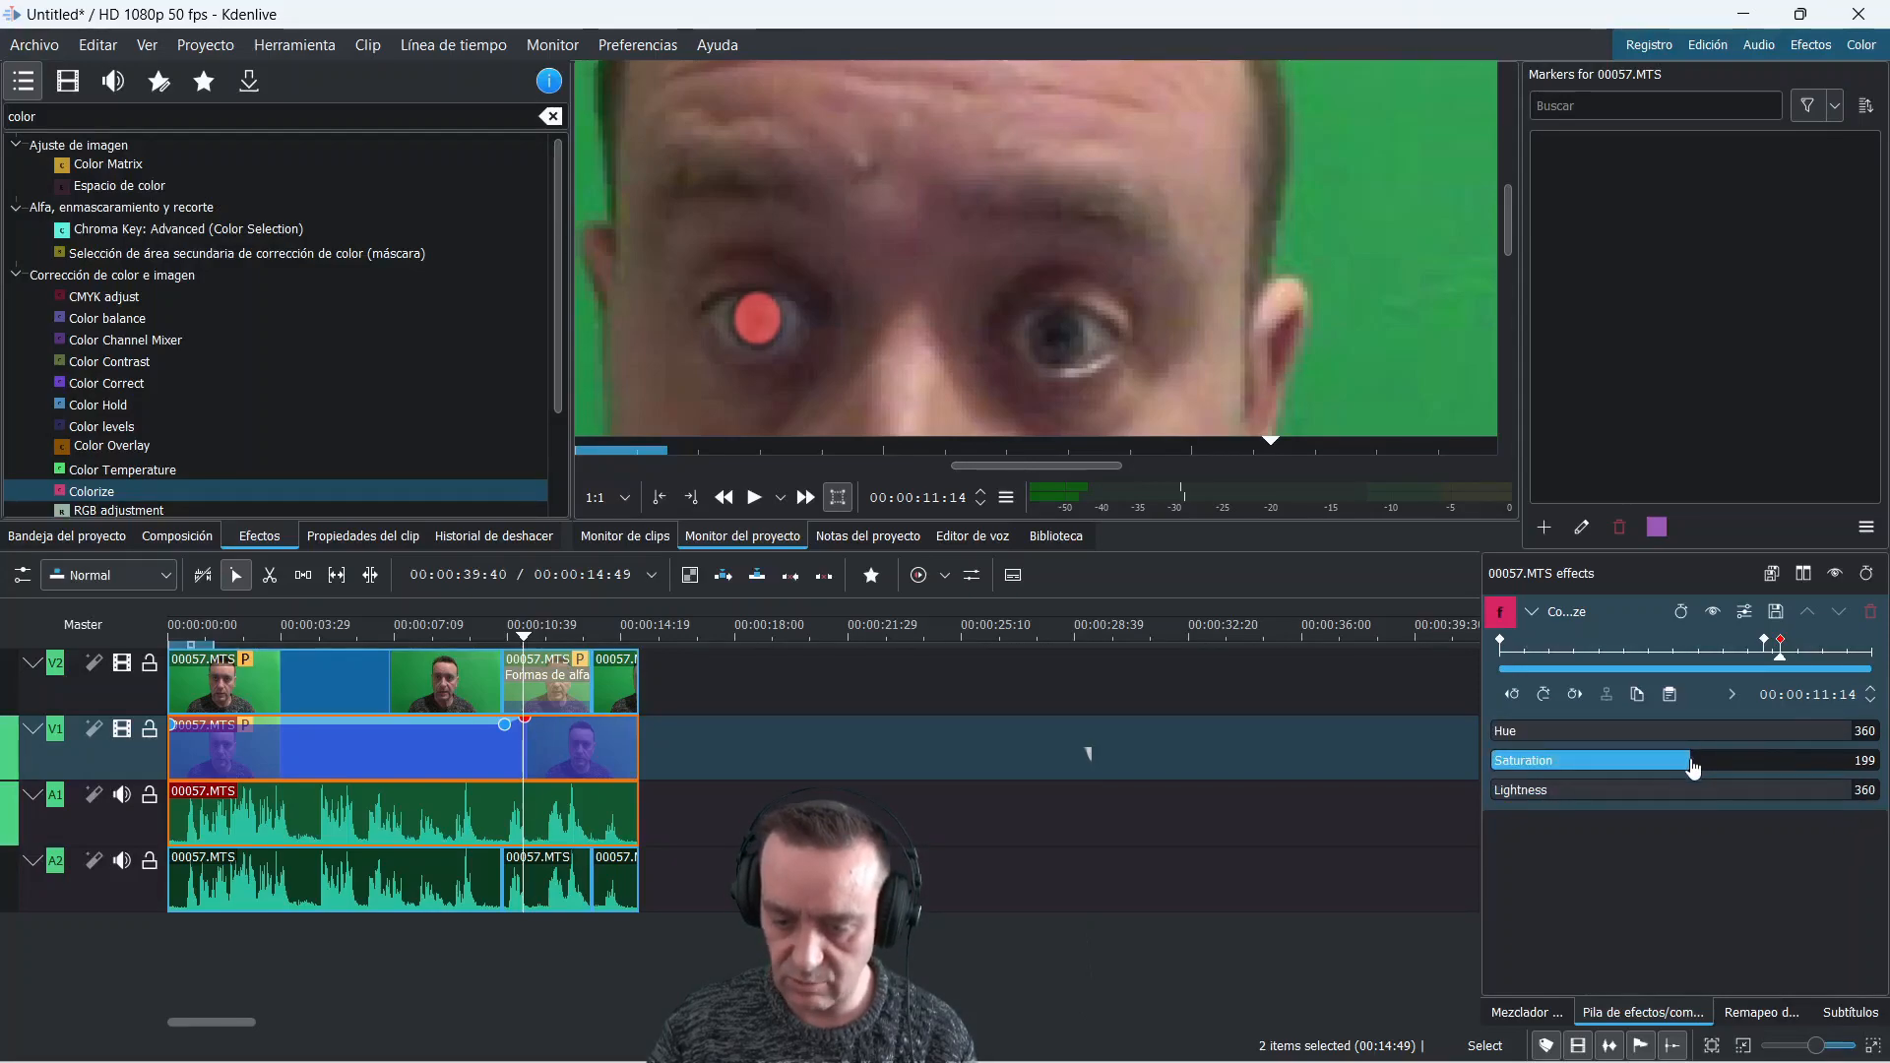
left_click_drag(1693, 769, 1812, 798)
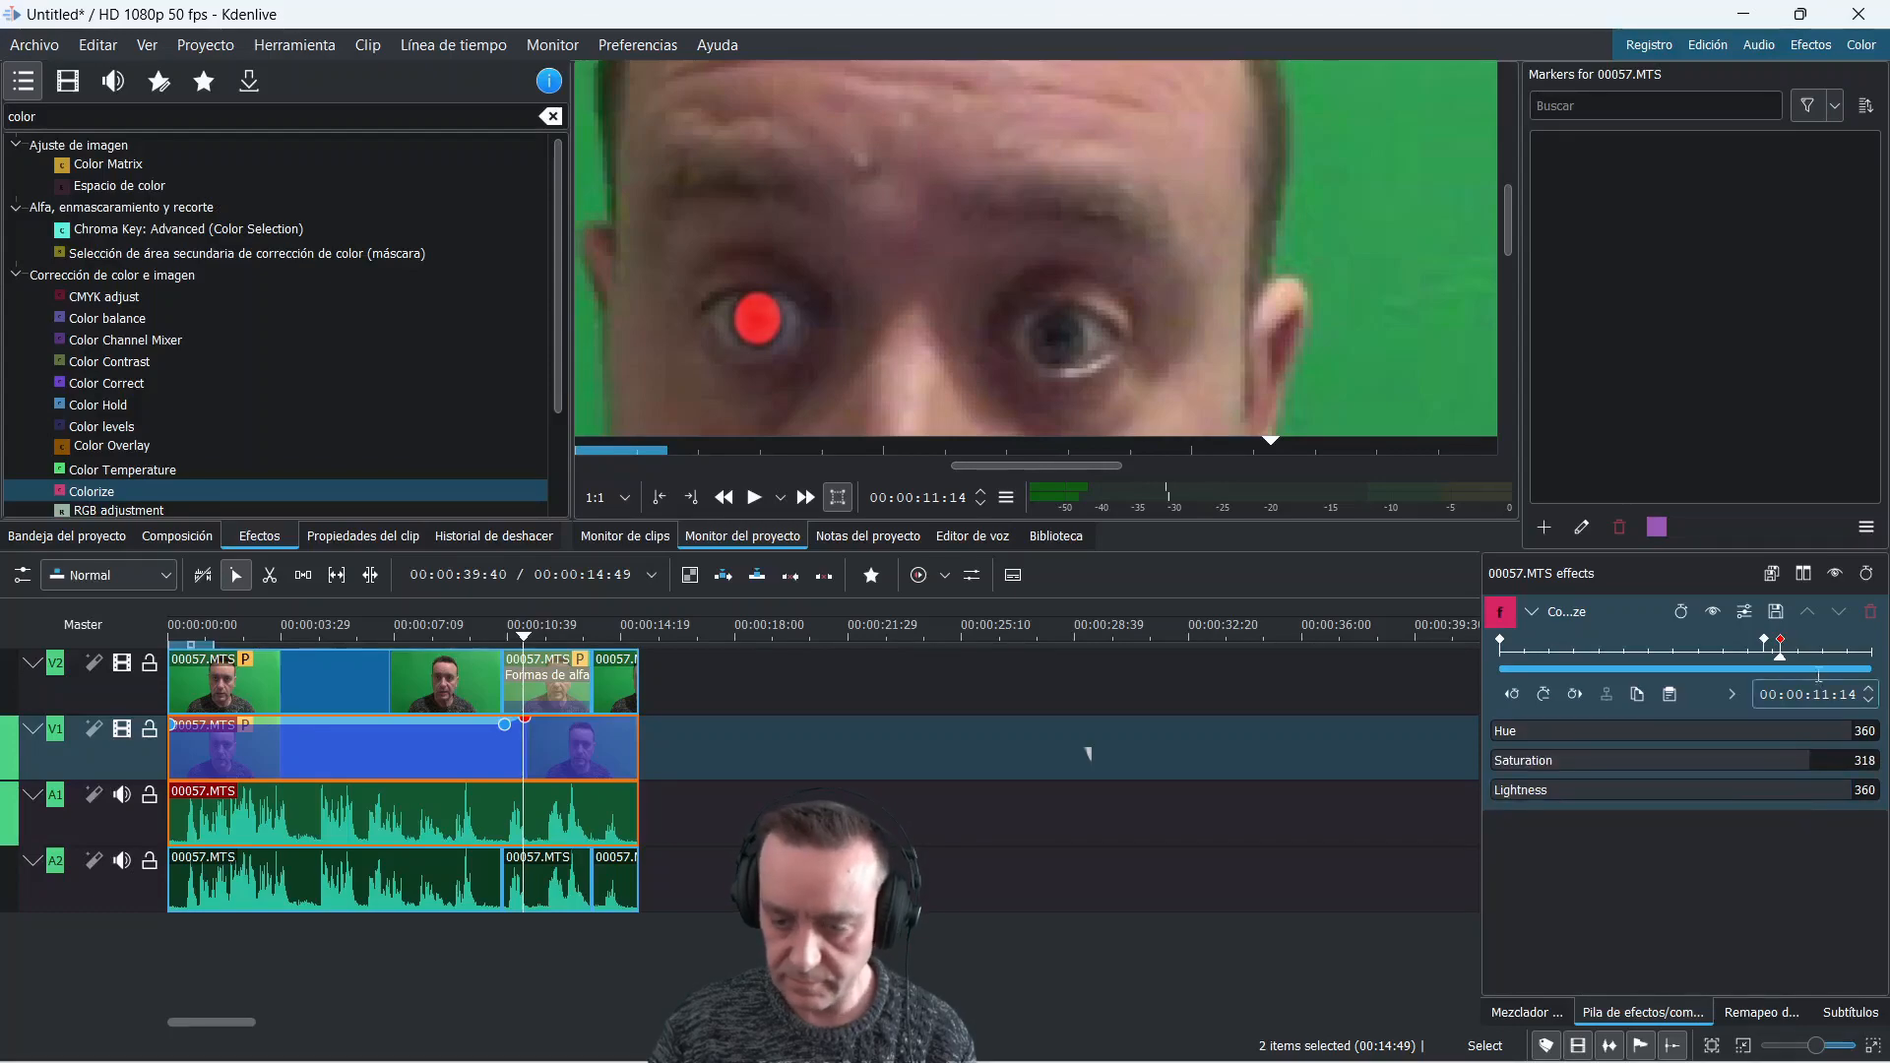
Review the last mask keyframes, then add a Colorize keyframe on V1 at 00:00:13:02 with Saturation 237 and Lightness about 275
left_click(551, 685)
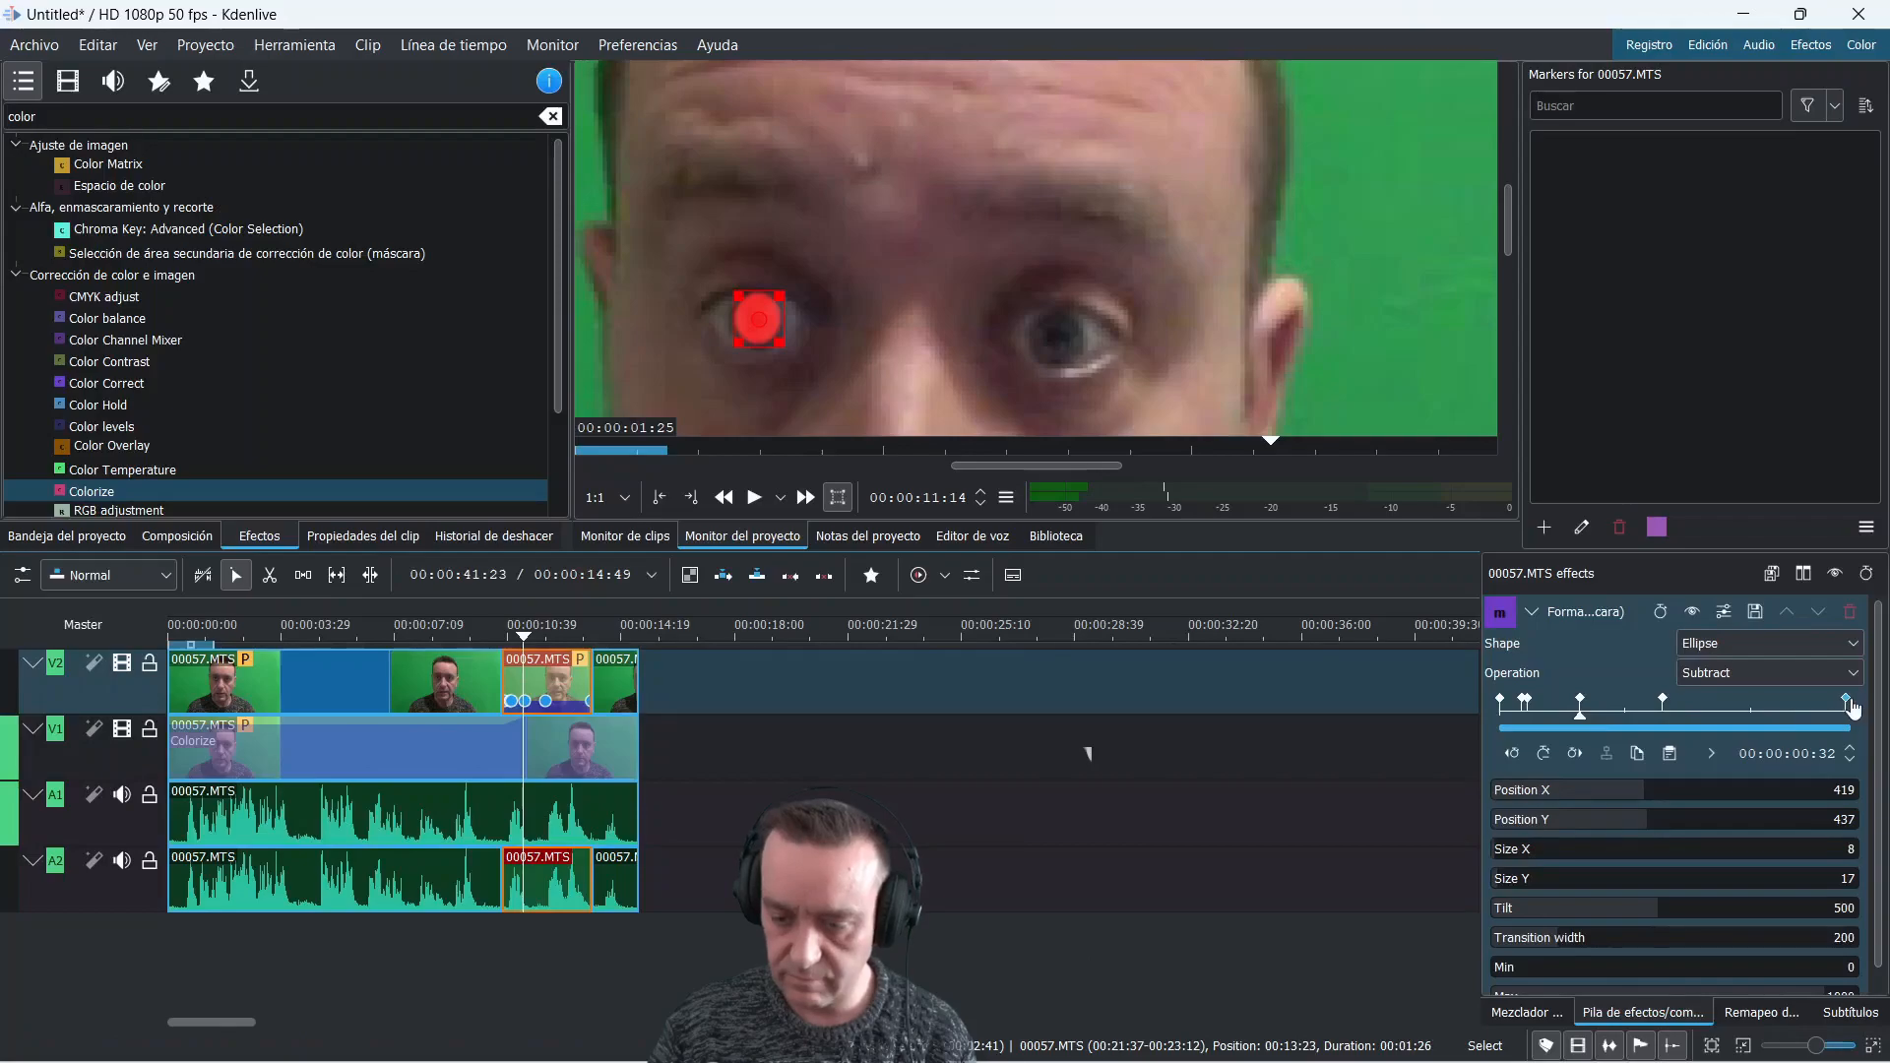
left_click(1664, 721)
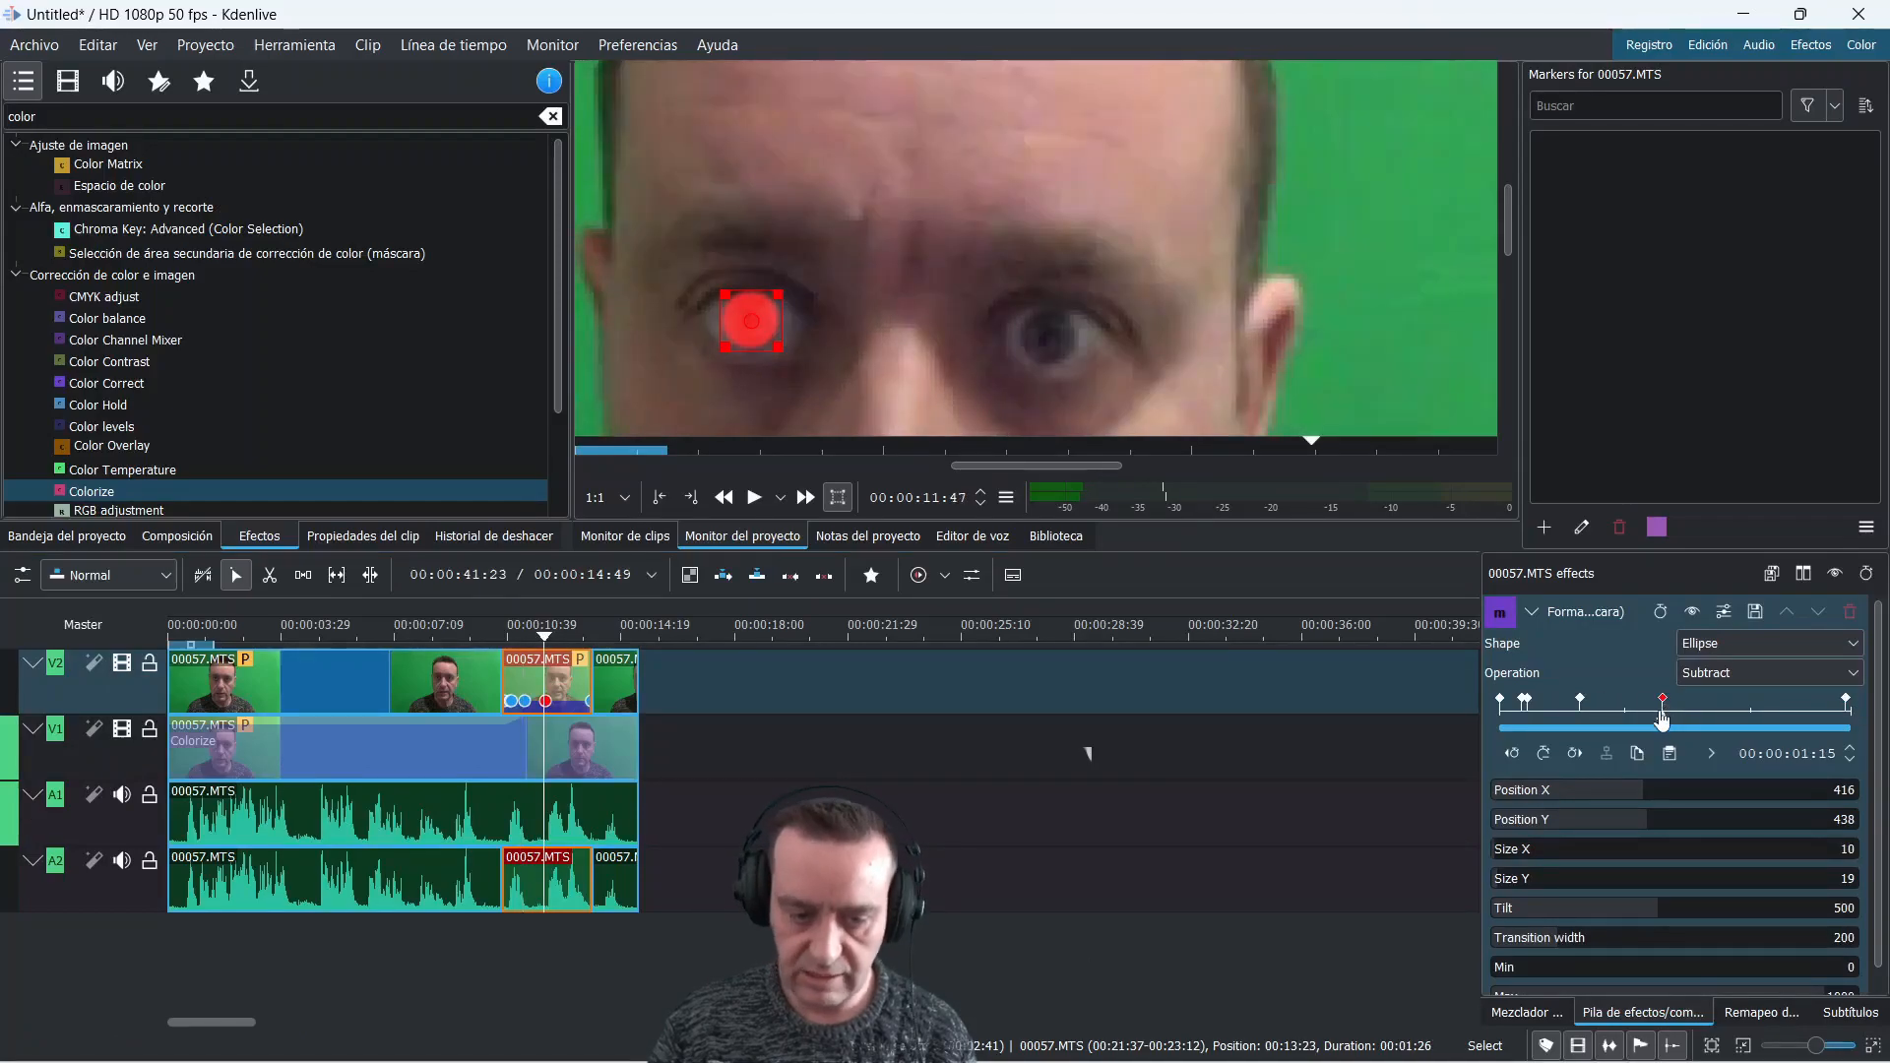
left_click(1849, 702)
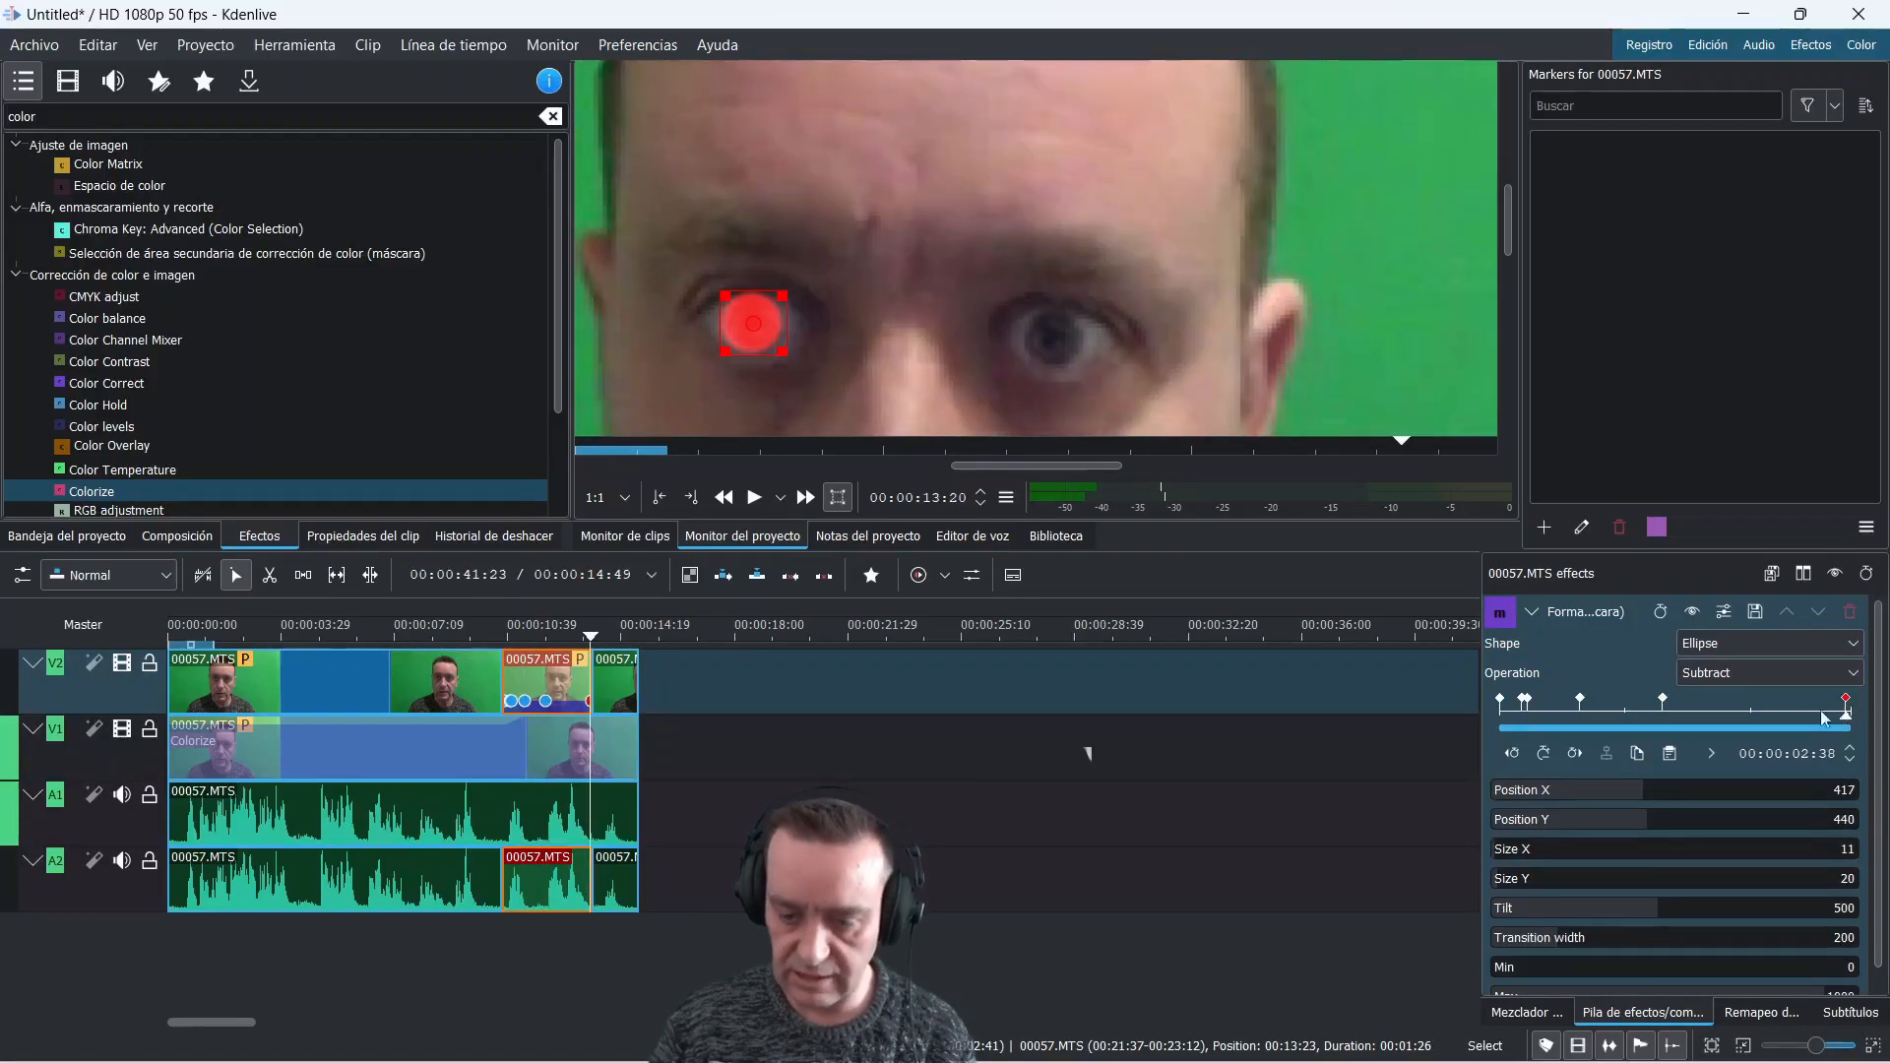
left_click(1809, 717)
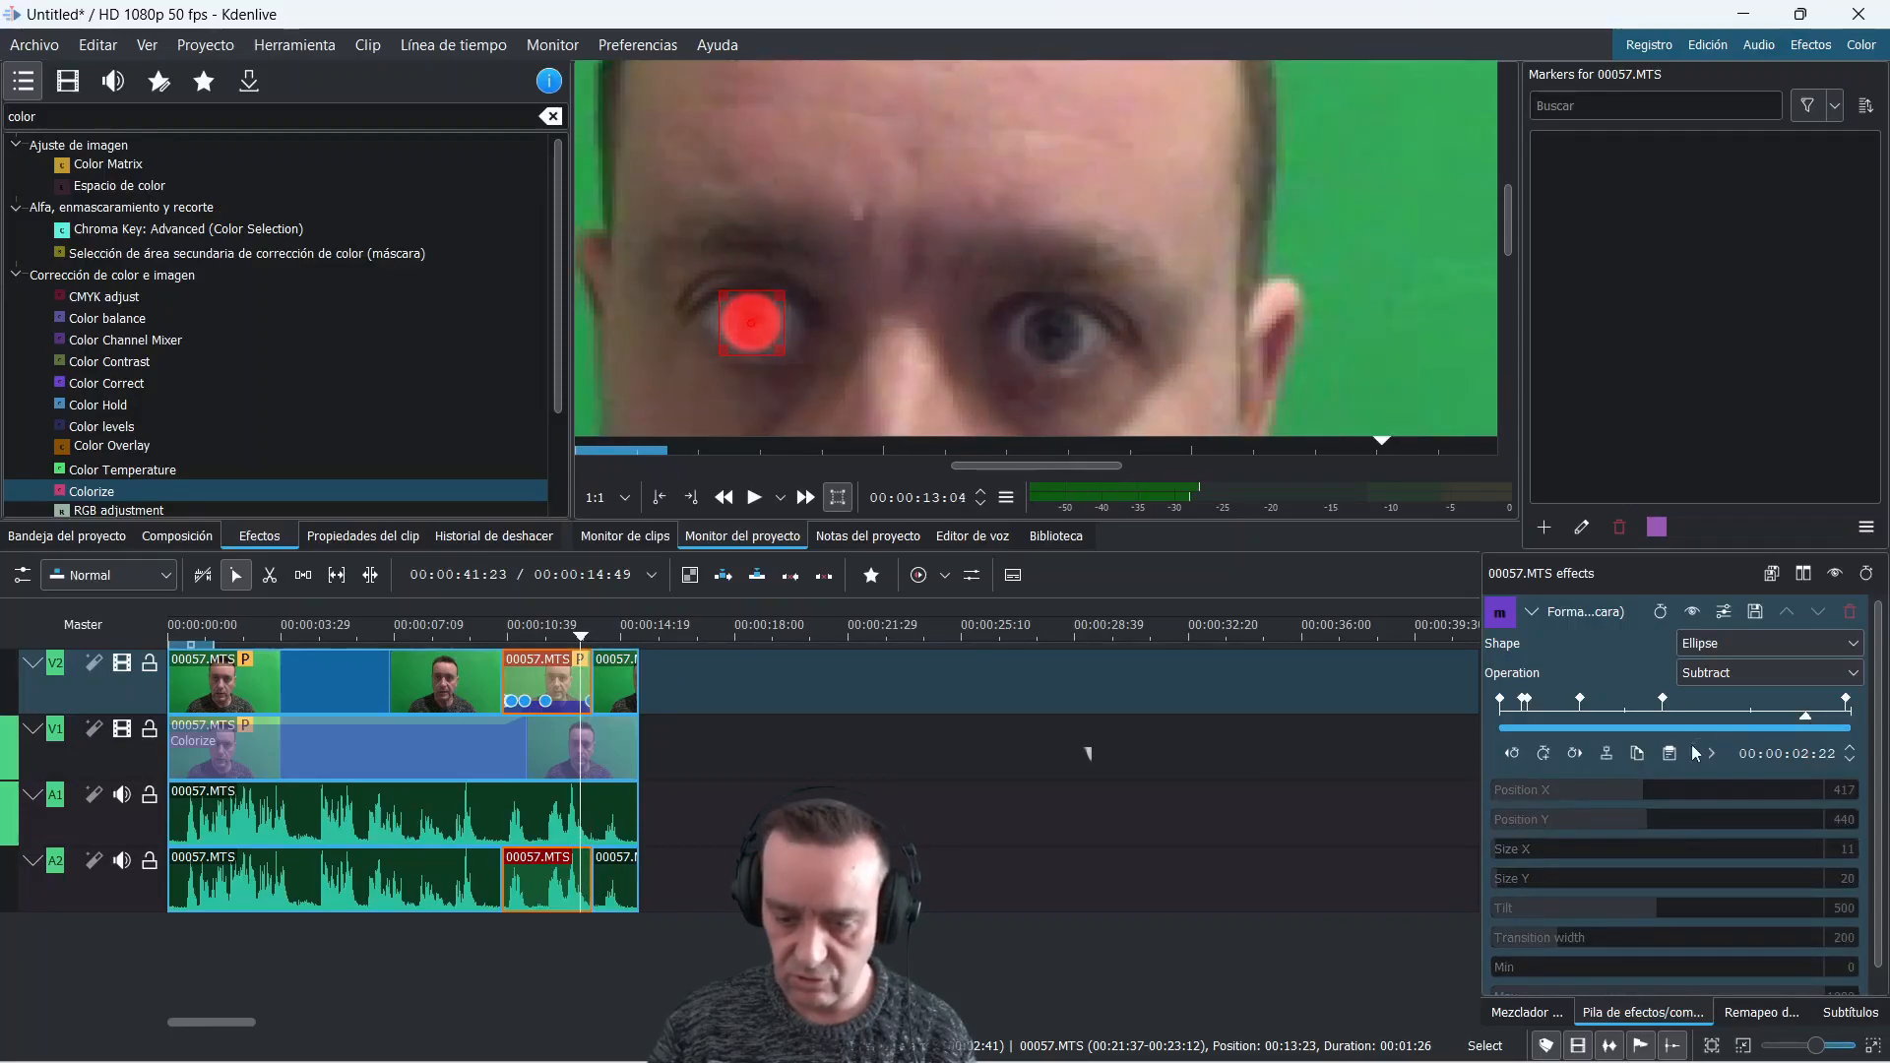
left_click(1847, 703)
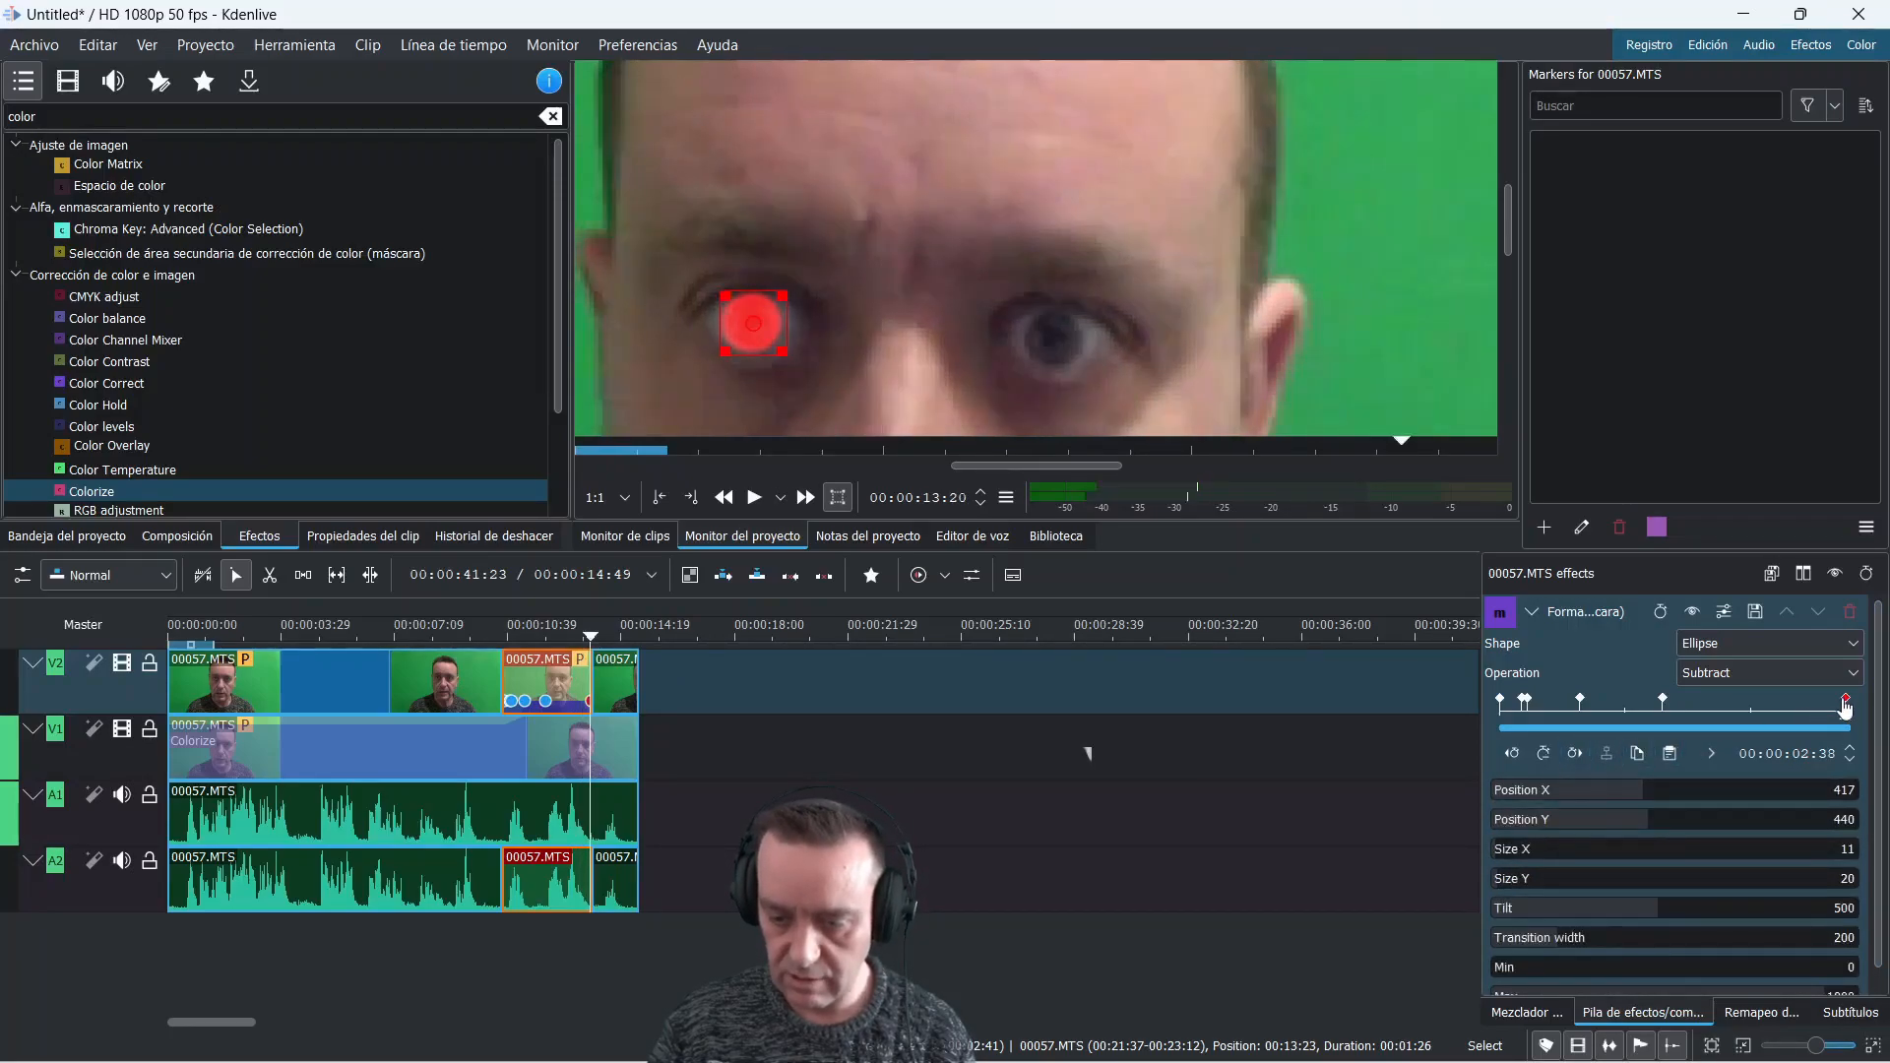
left_click(1801, 716)
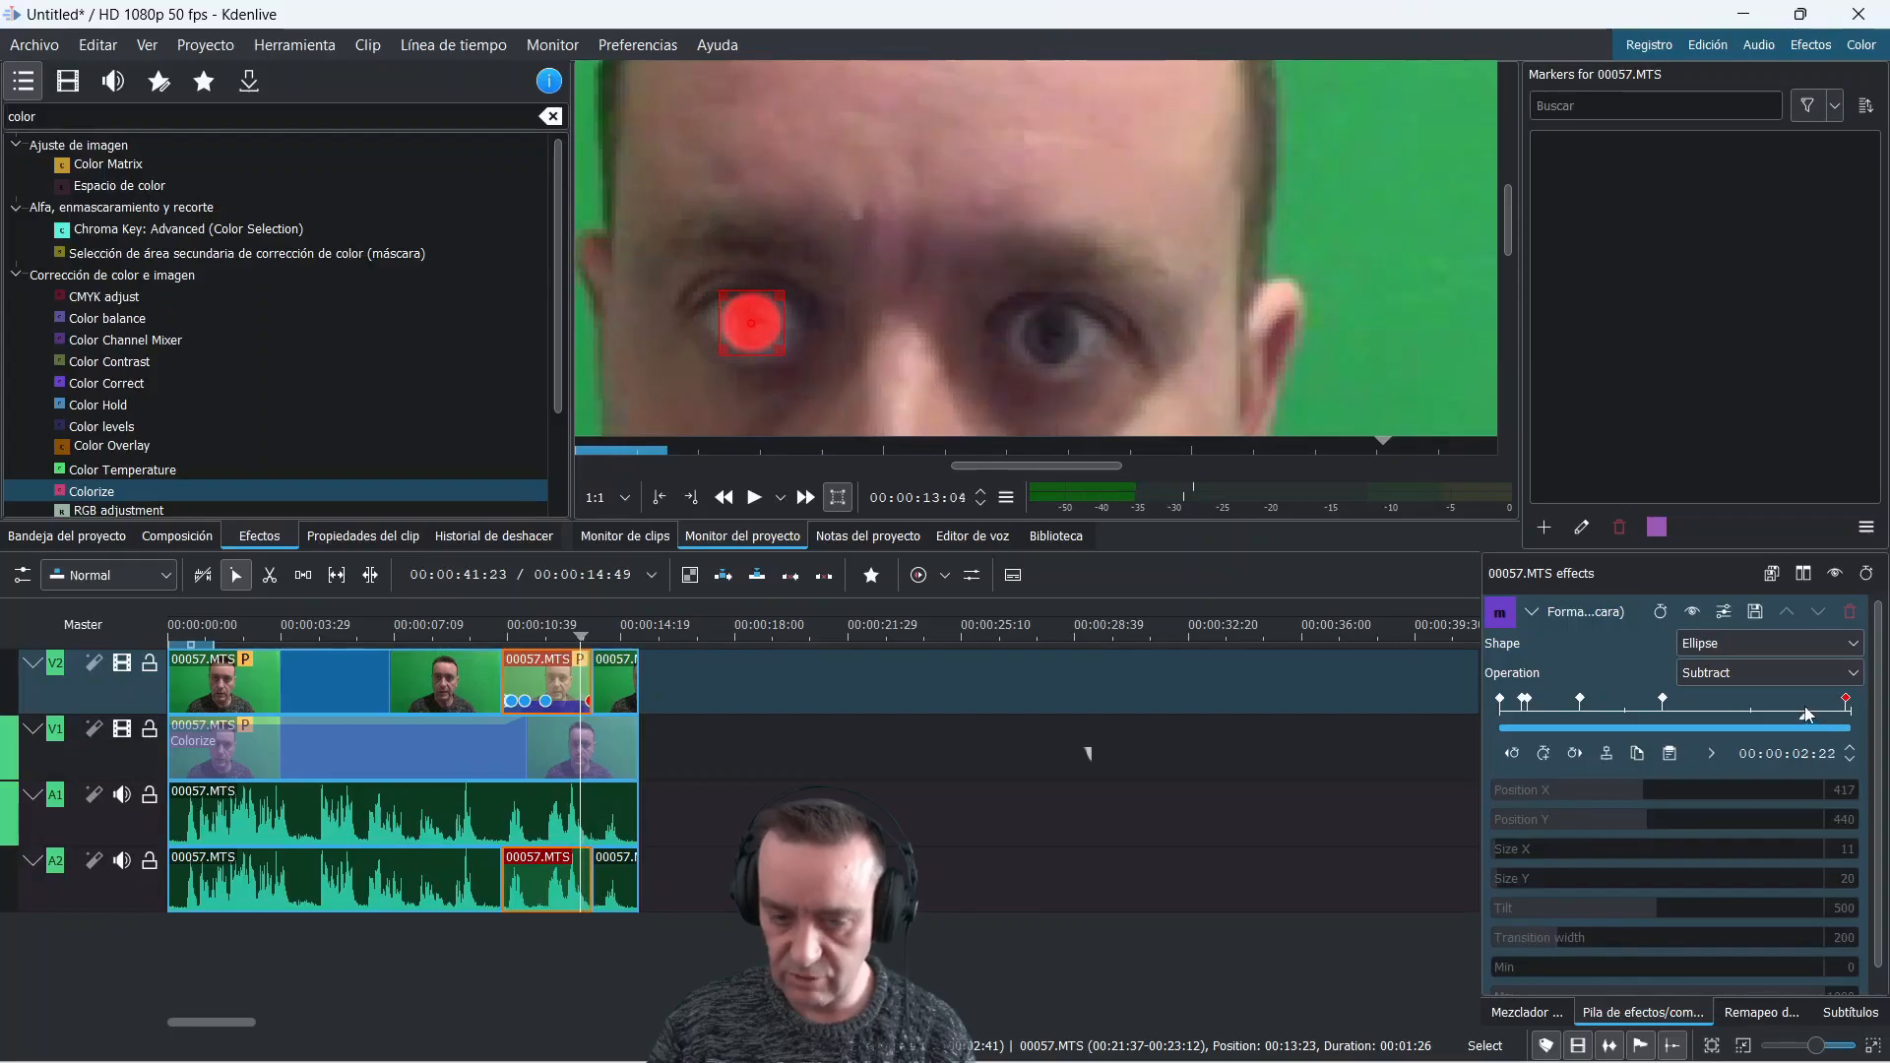
left_click(618, 750)
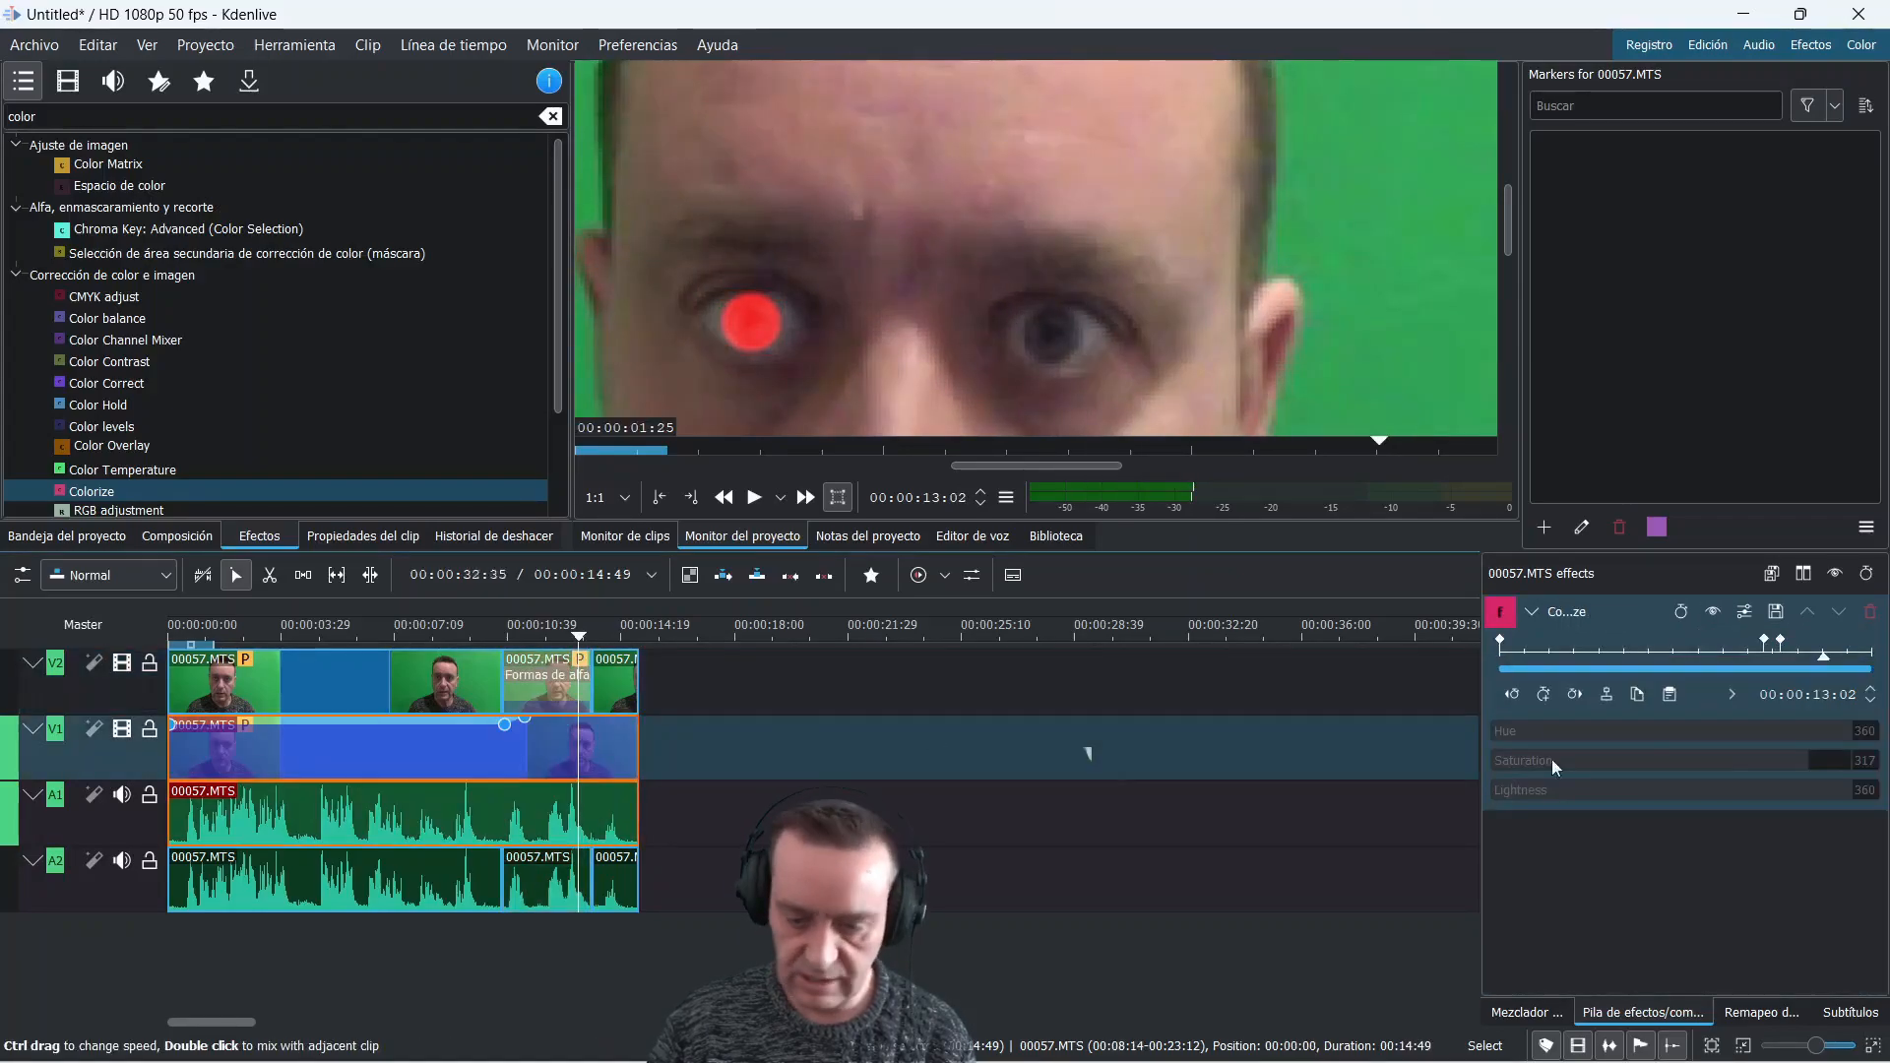
left_click(1544, 695)
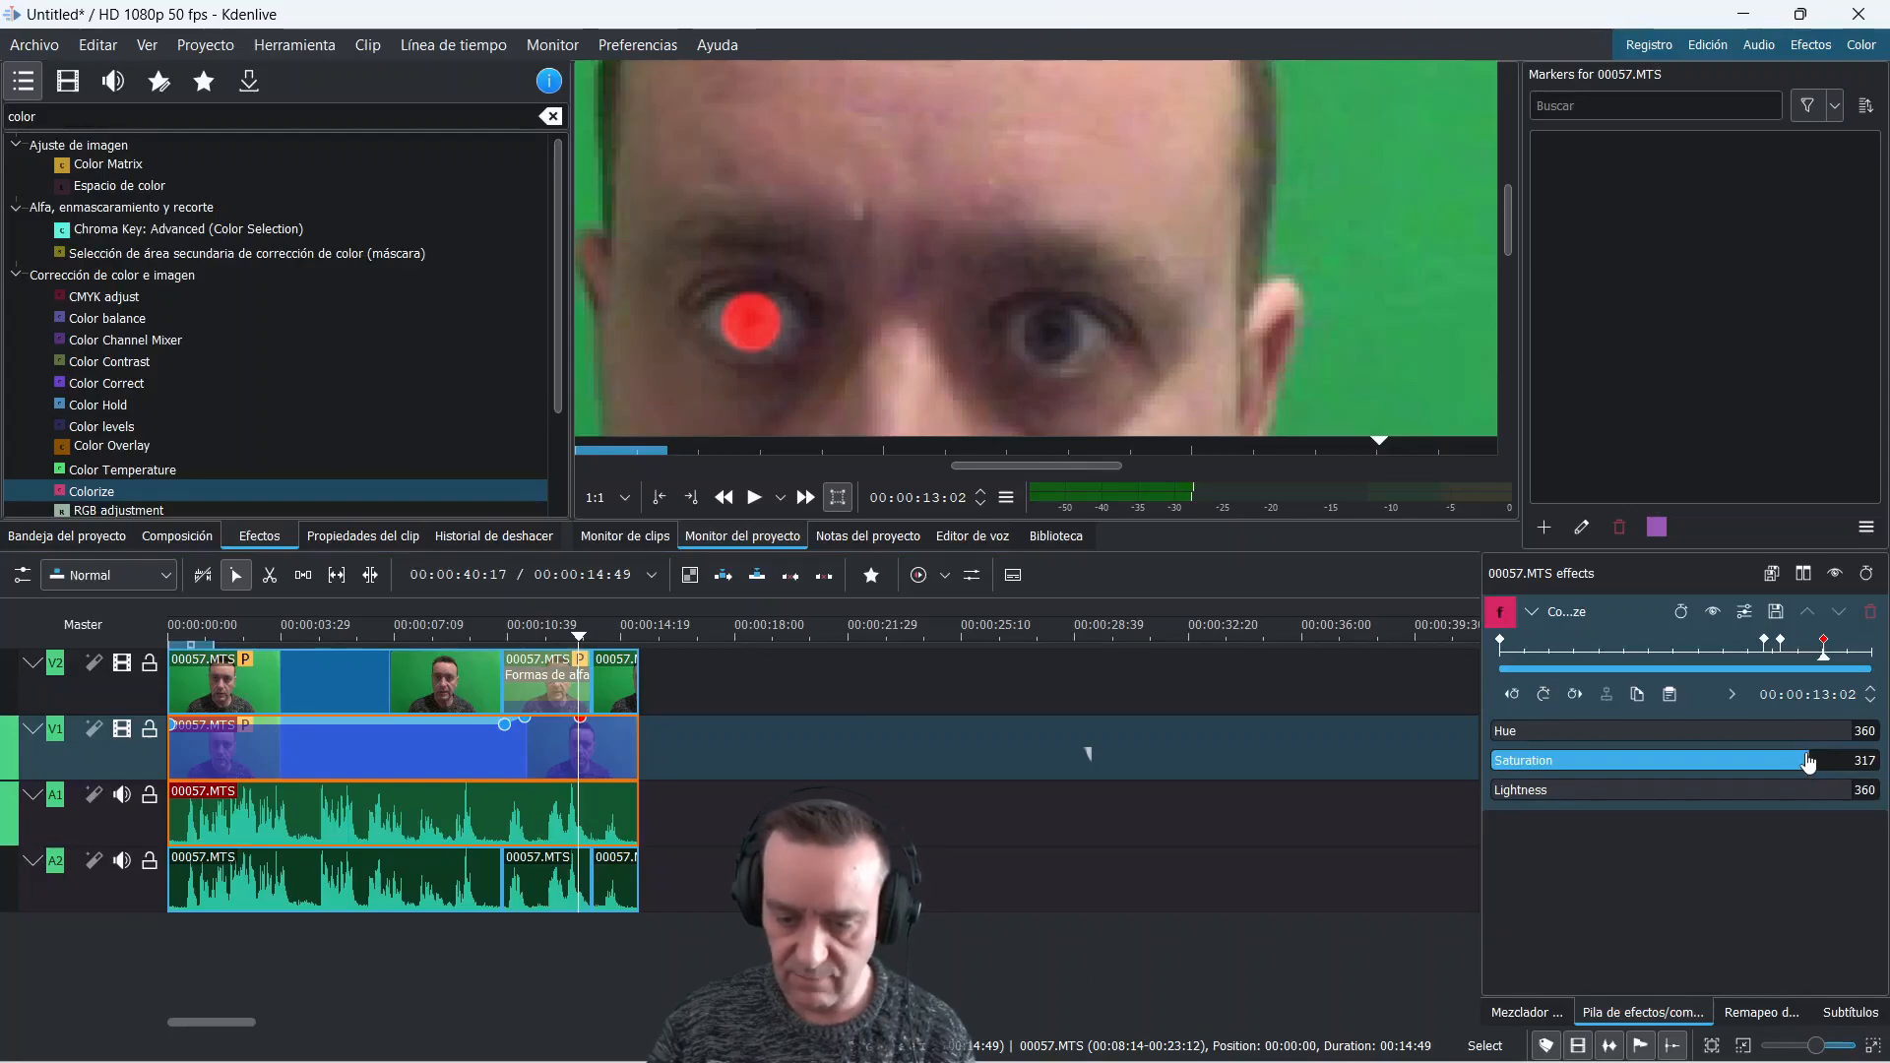
left_click_drag(1809, 762, 1770, 790)
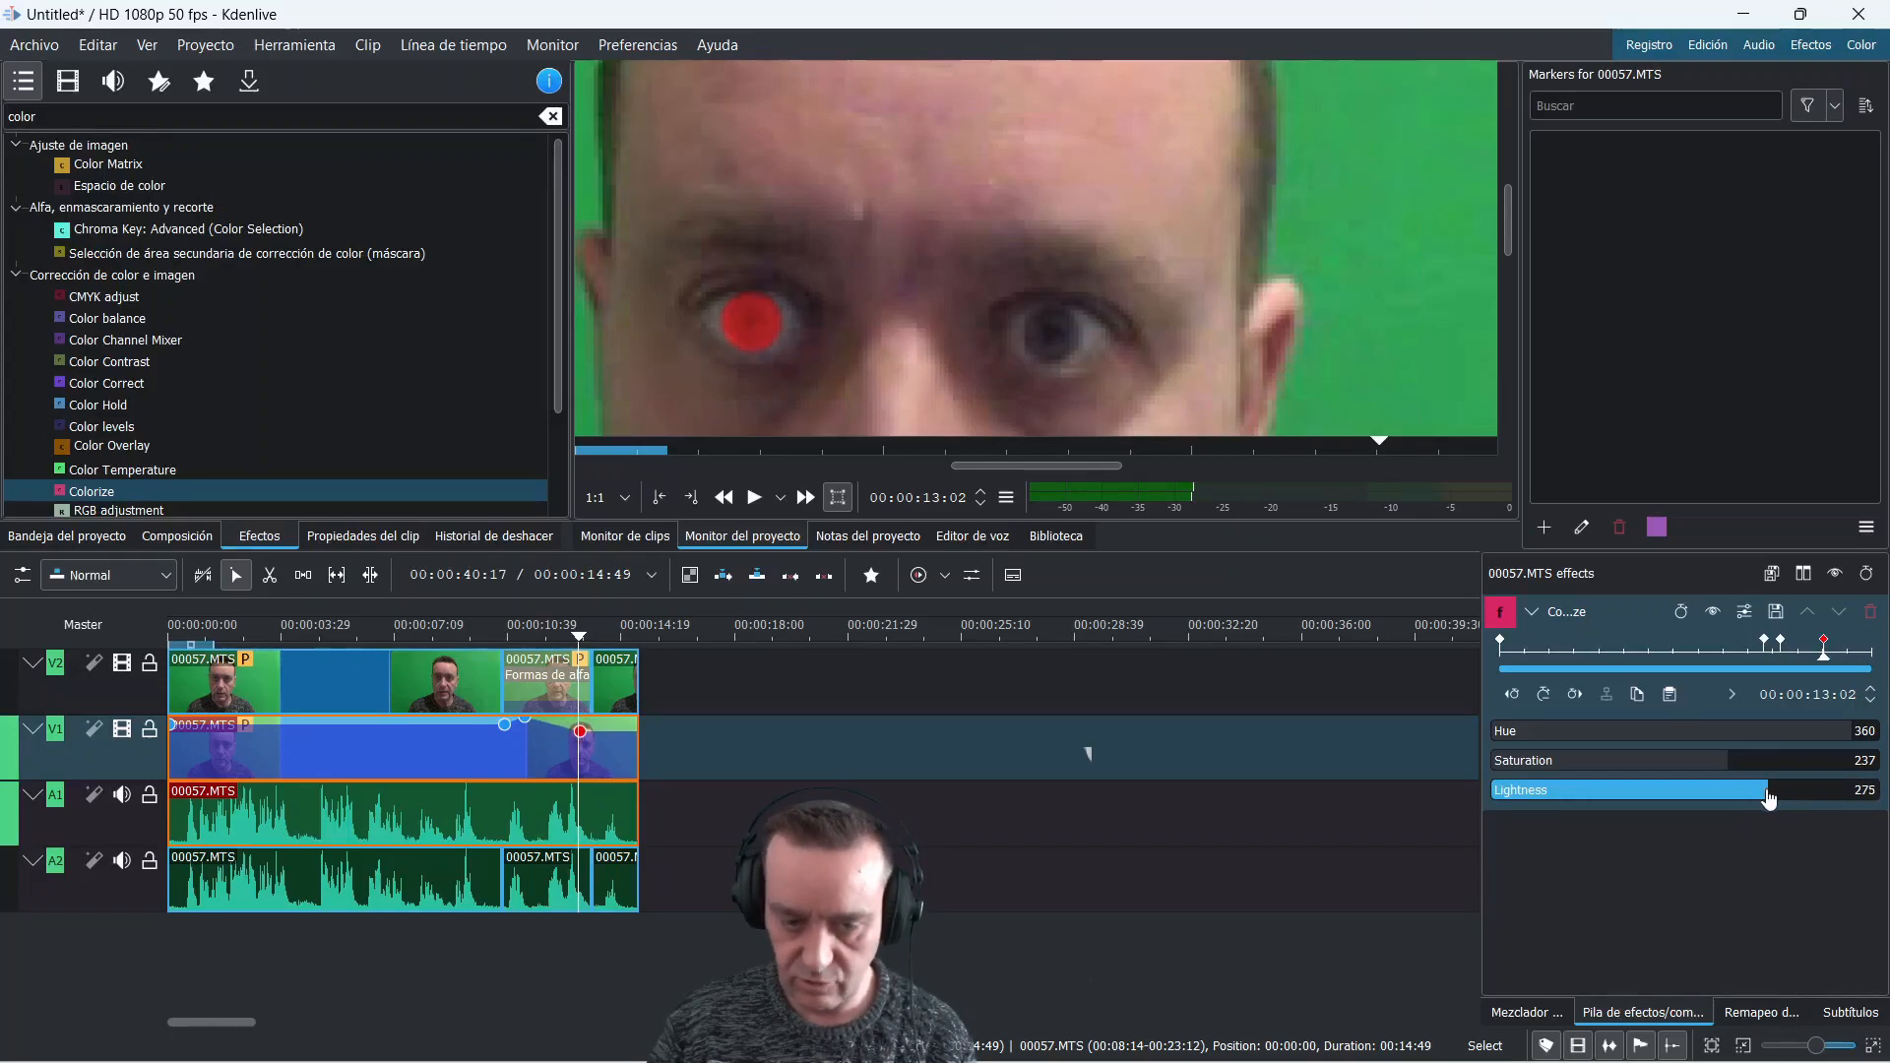
Add a Colorize keyframe at the clip's end, 00:00:14:48, and scrub back through the masked passage to 00:00:11:06
left_click(1873, 654)
left_click(1541, 696)
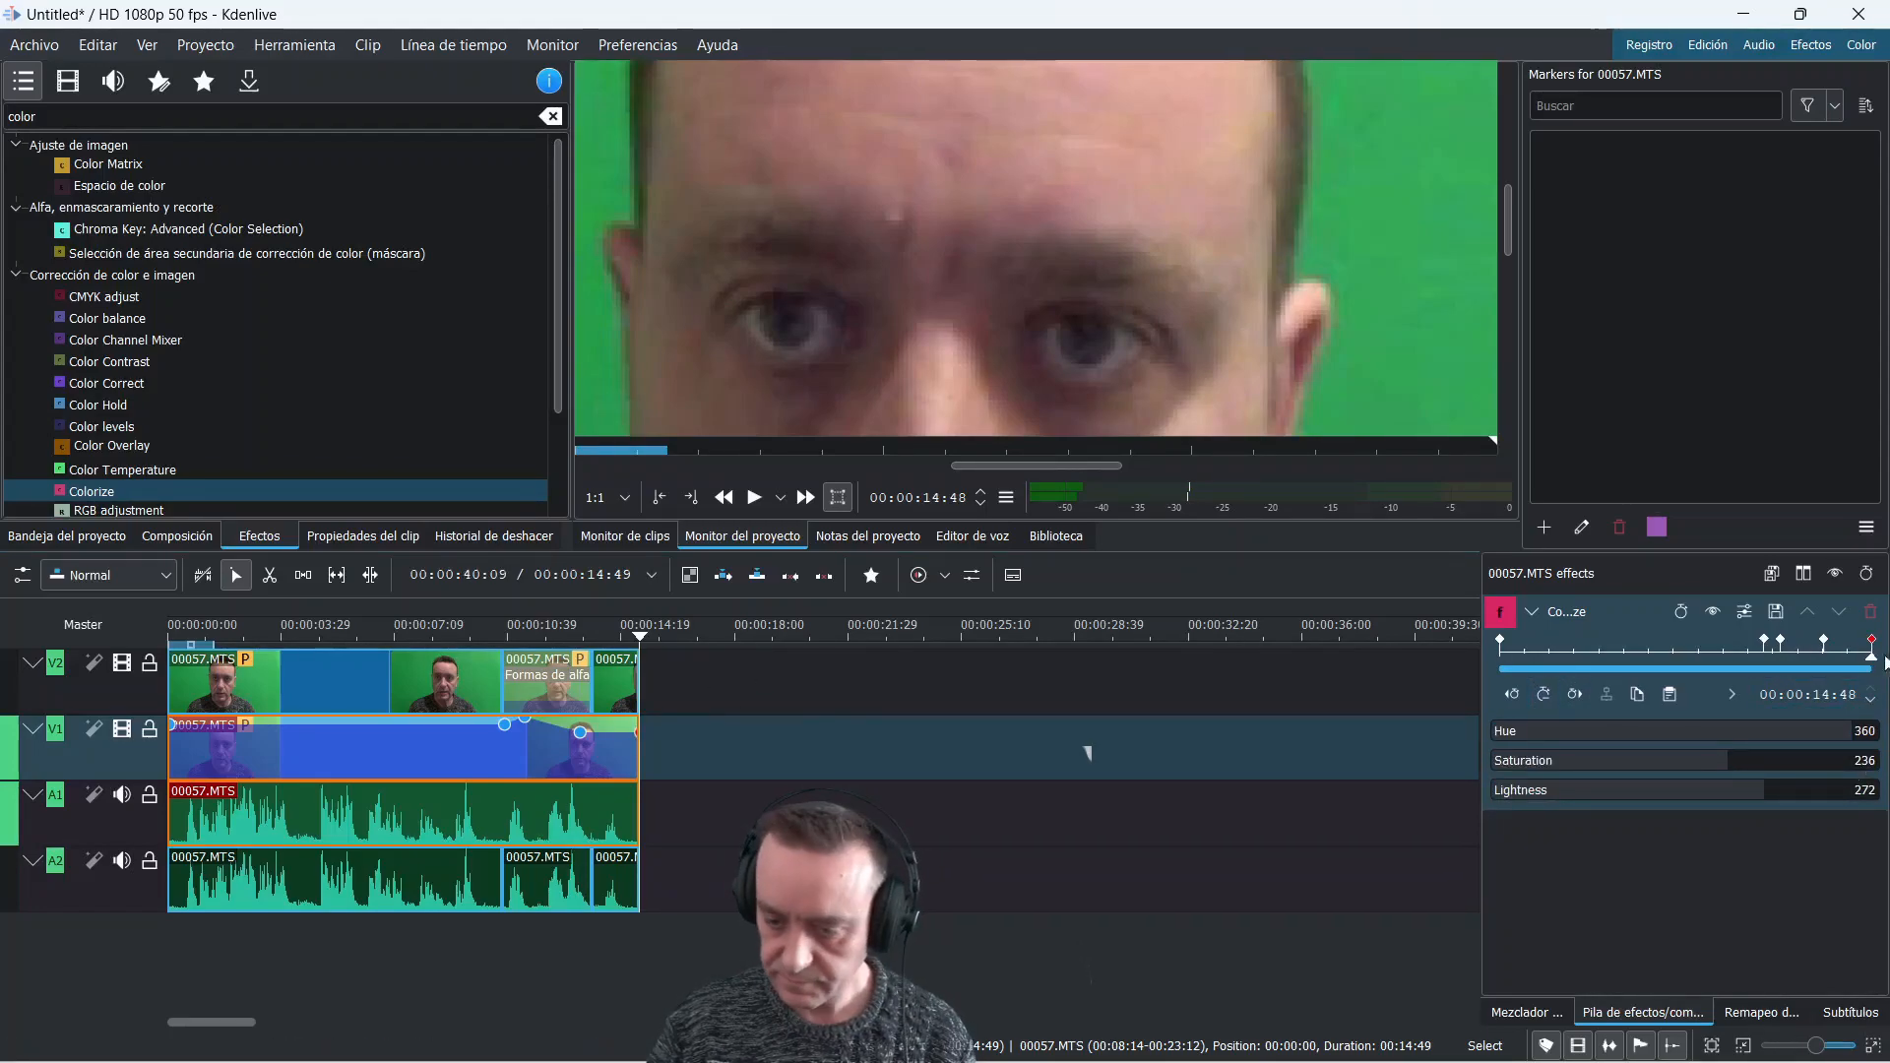
left_click(1869, 657)
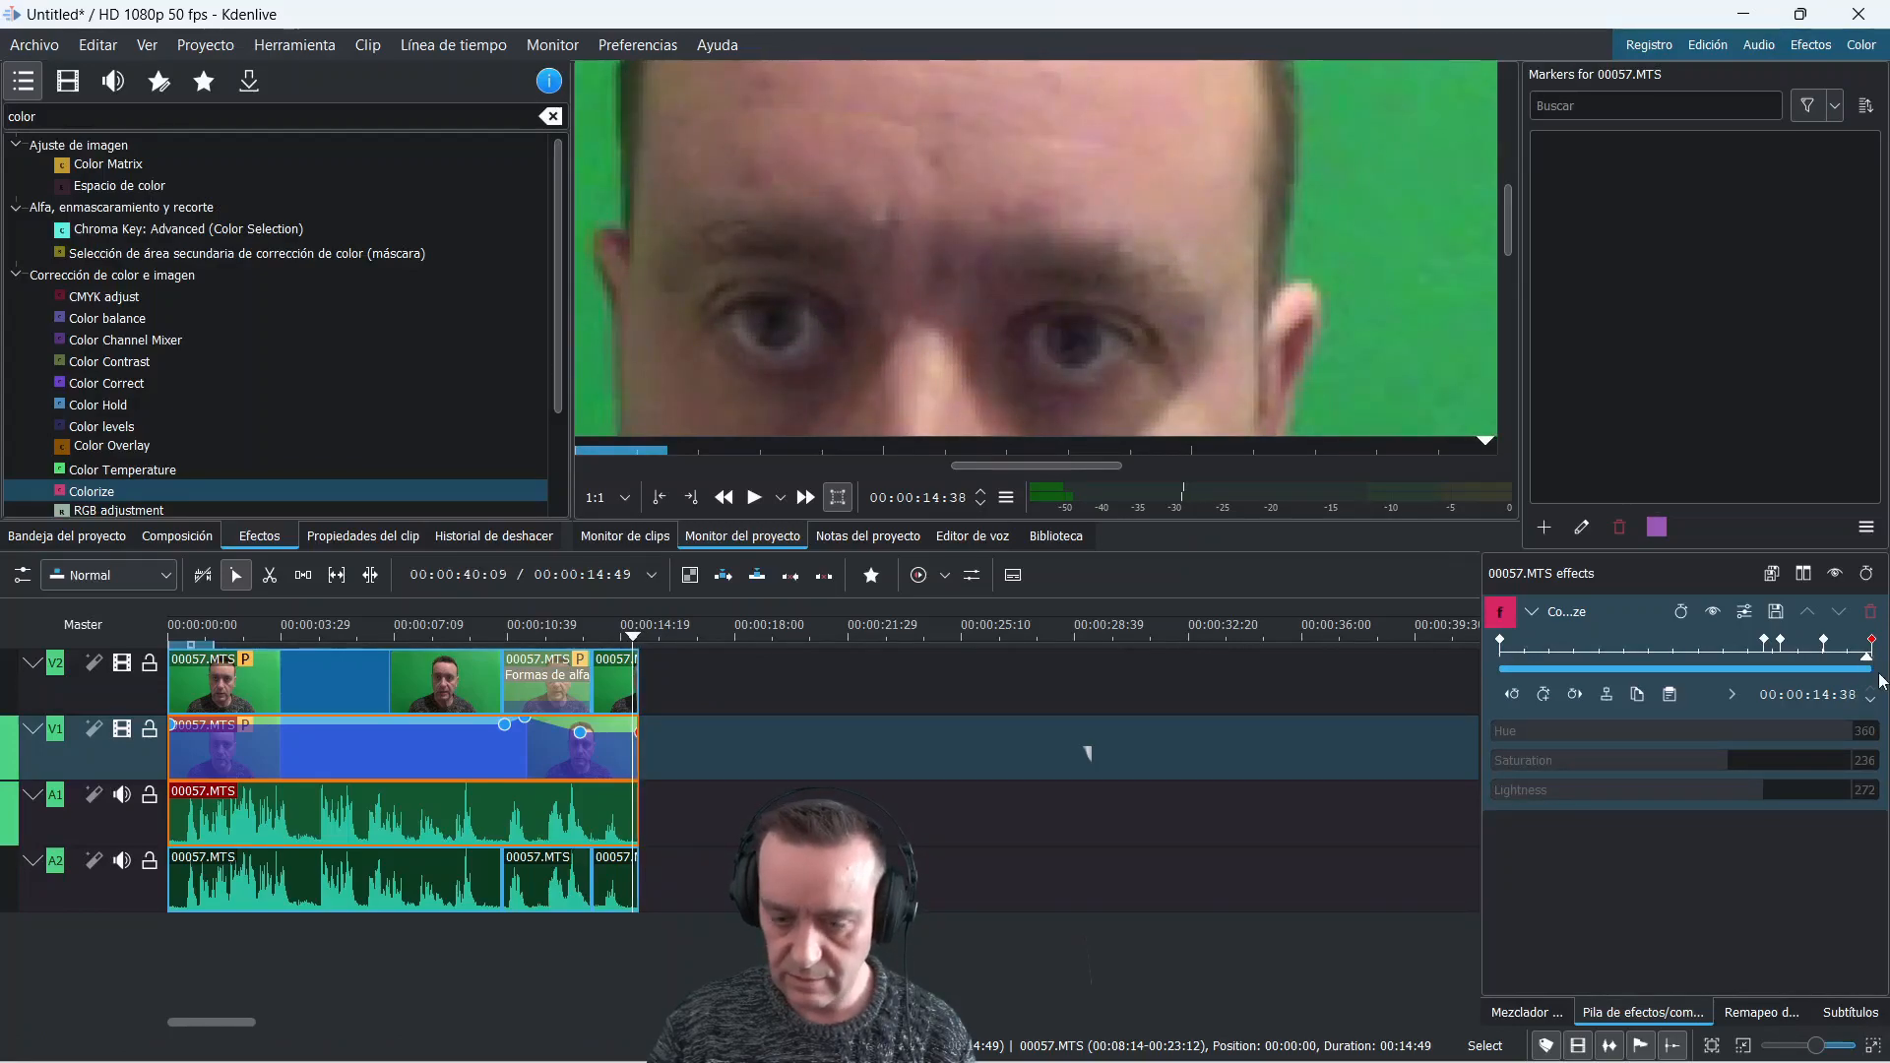
left_click_drag(1866, 658, 1803, 656)
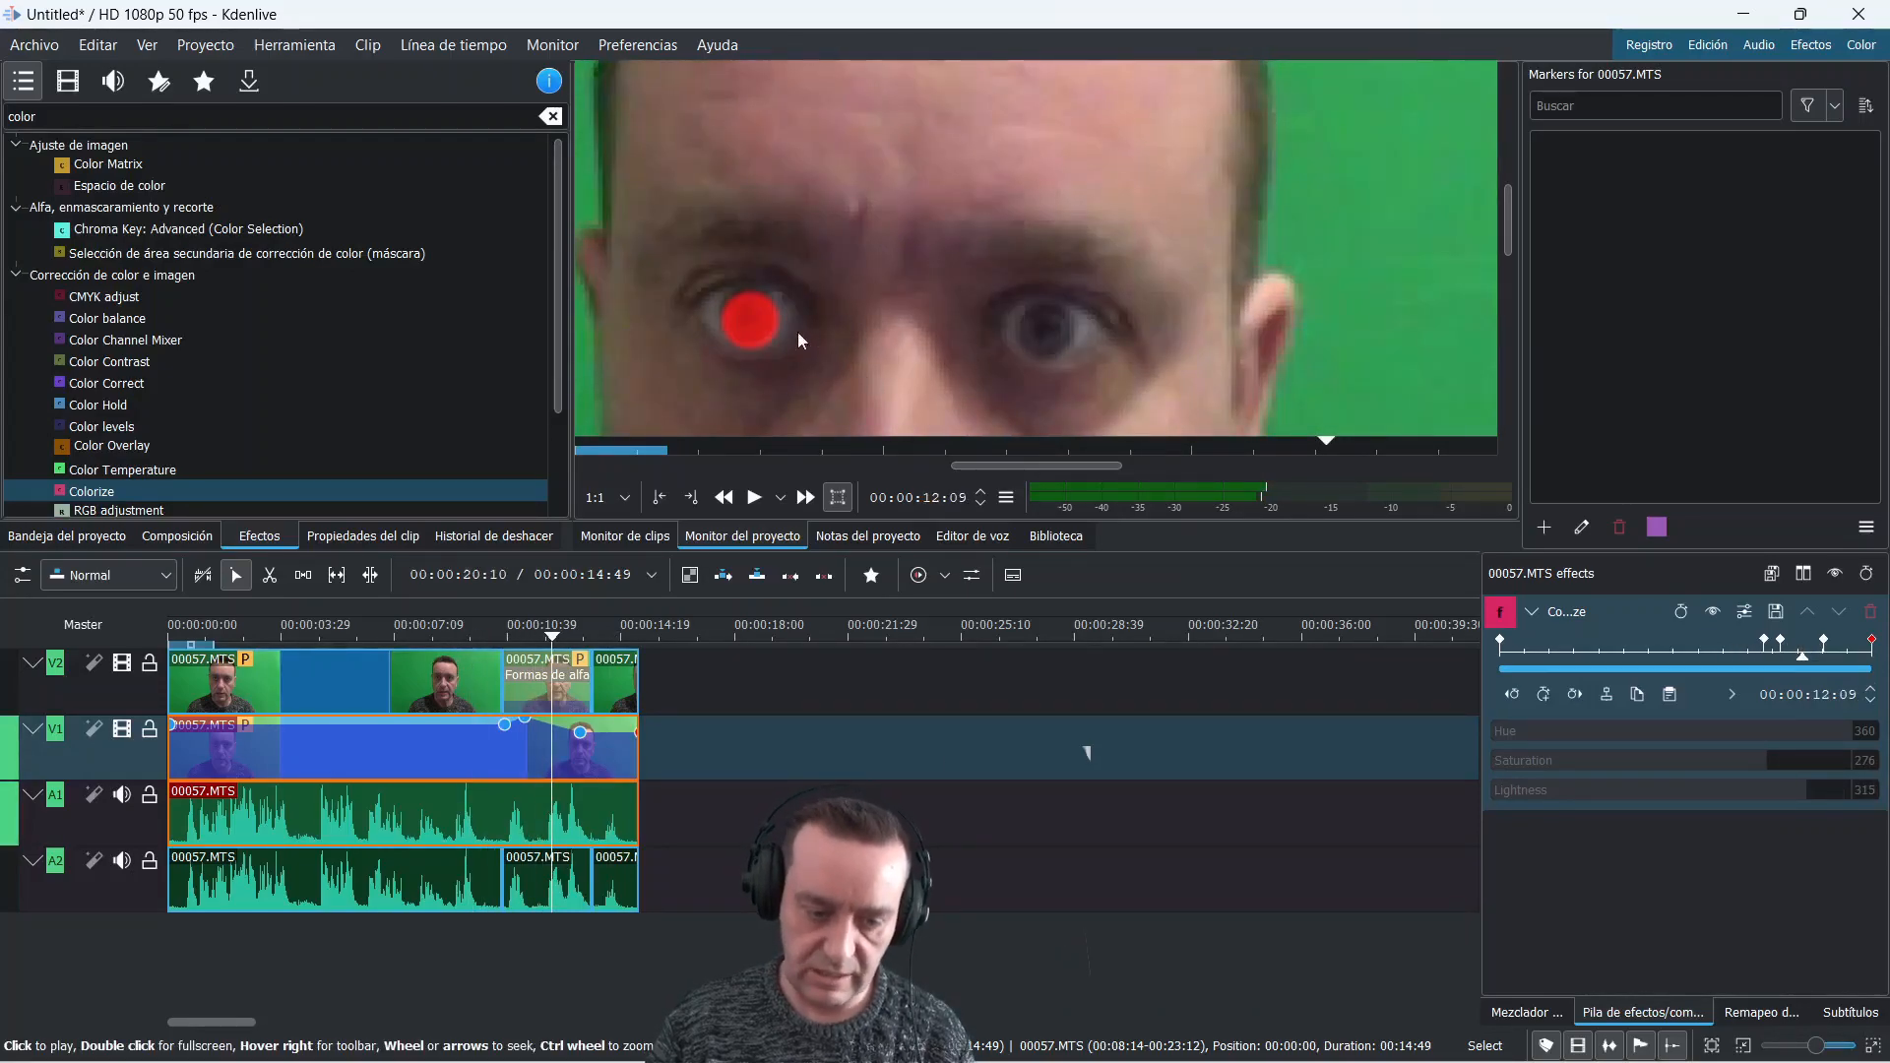
left_click(542, 638)
left_click_drag(540, 635, 519, 635)
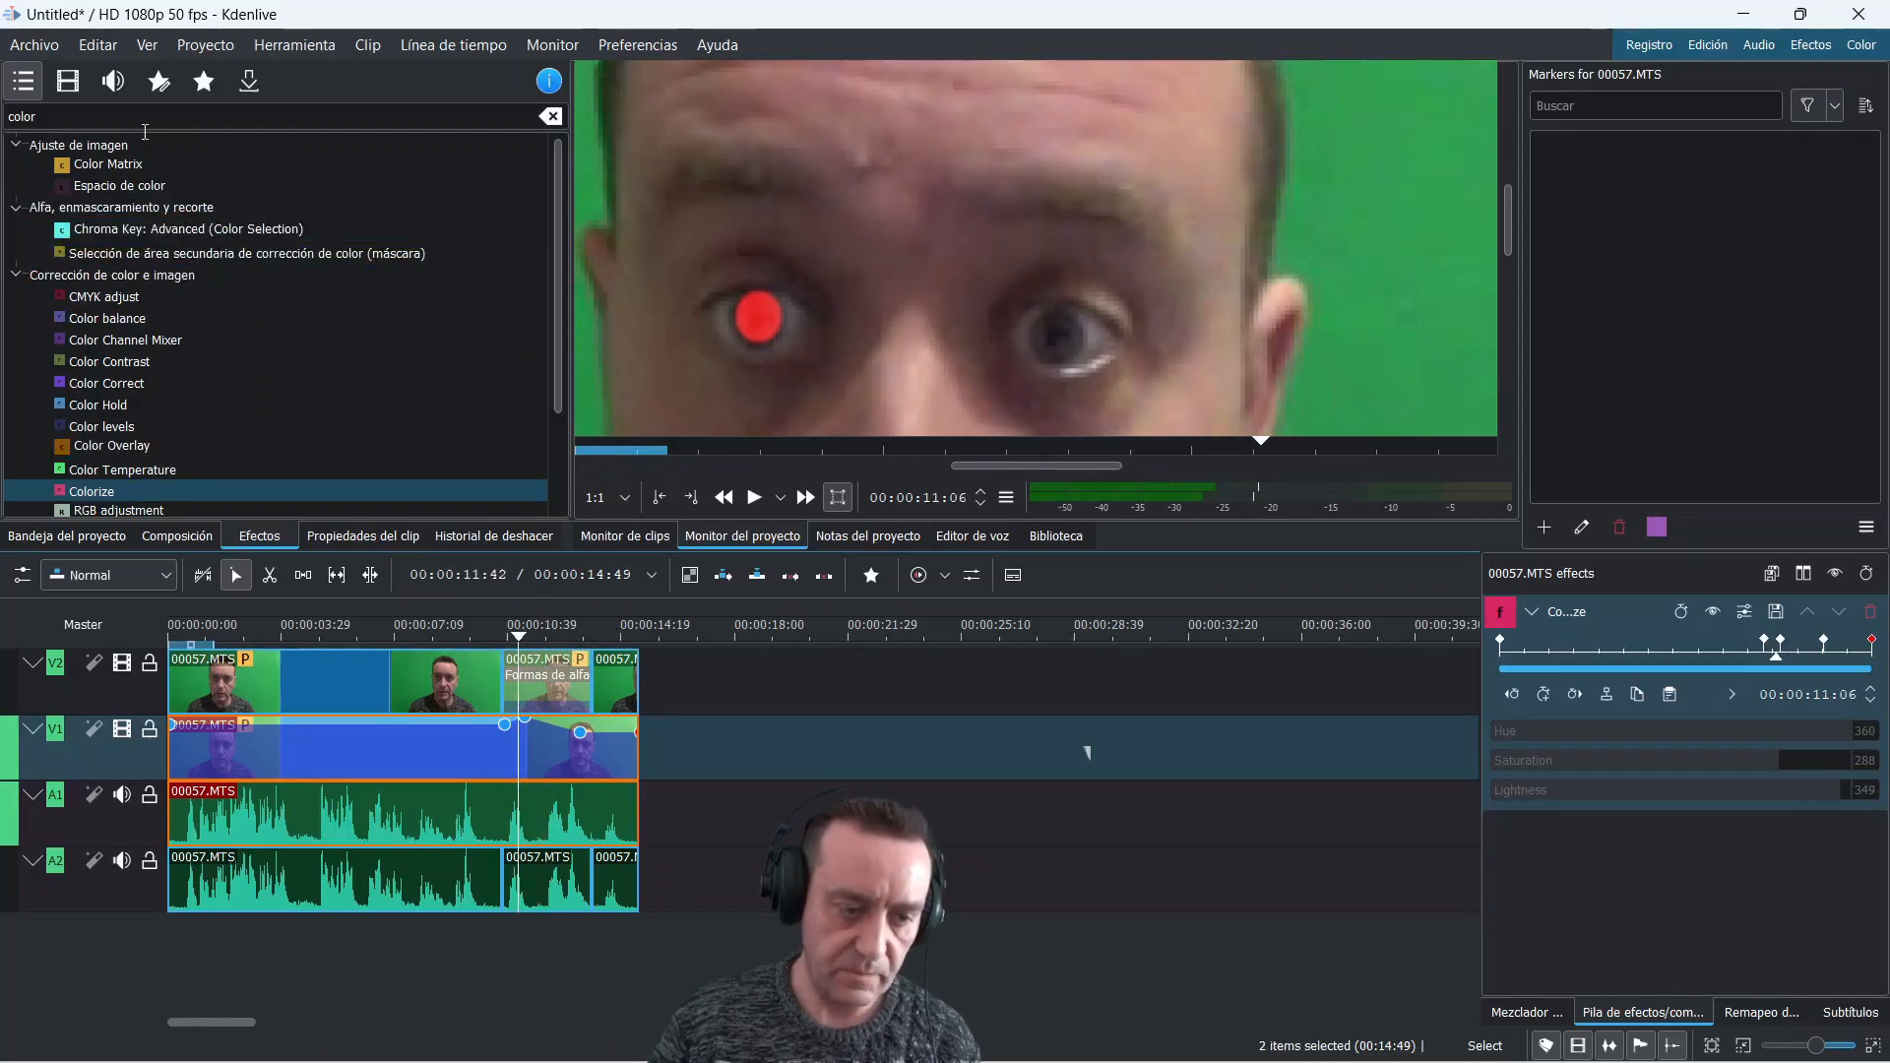
Search the effects for "for" and apply a second Formas de alfa (máscara) effect to the masked segment on track V2
left_click_drag(148, 117, 4, 108)
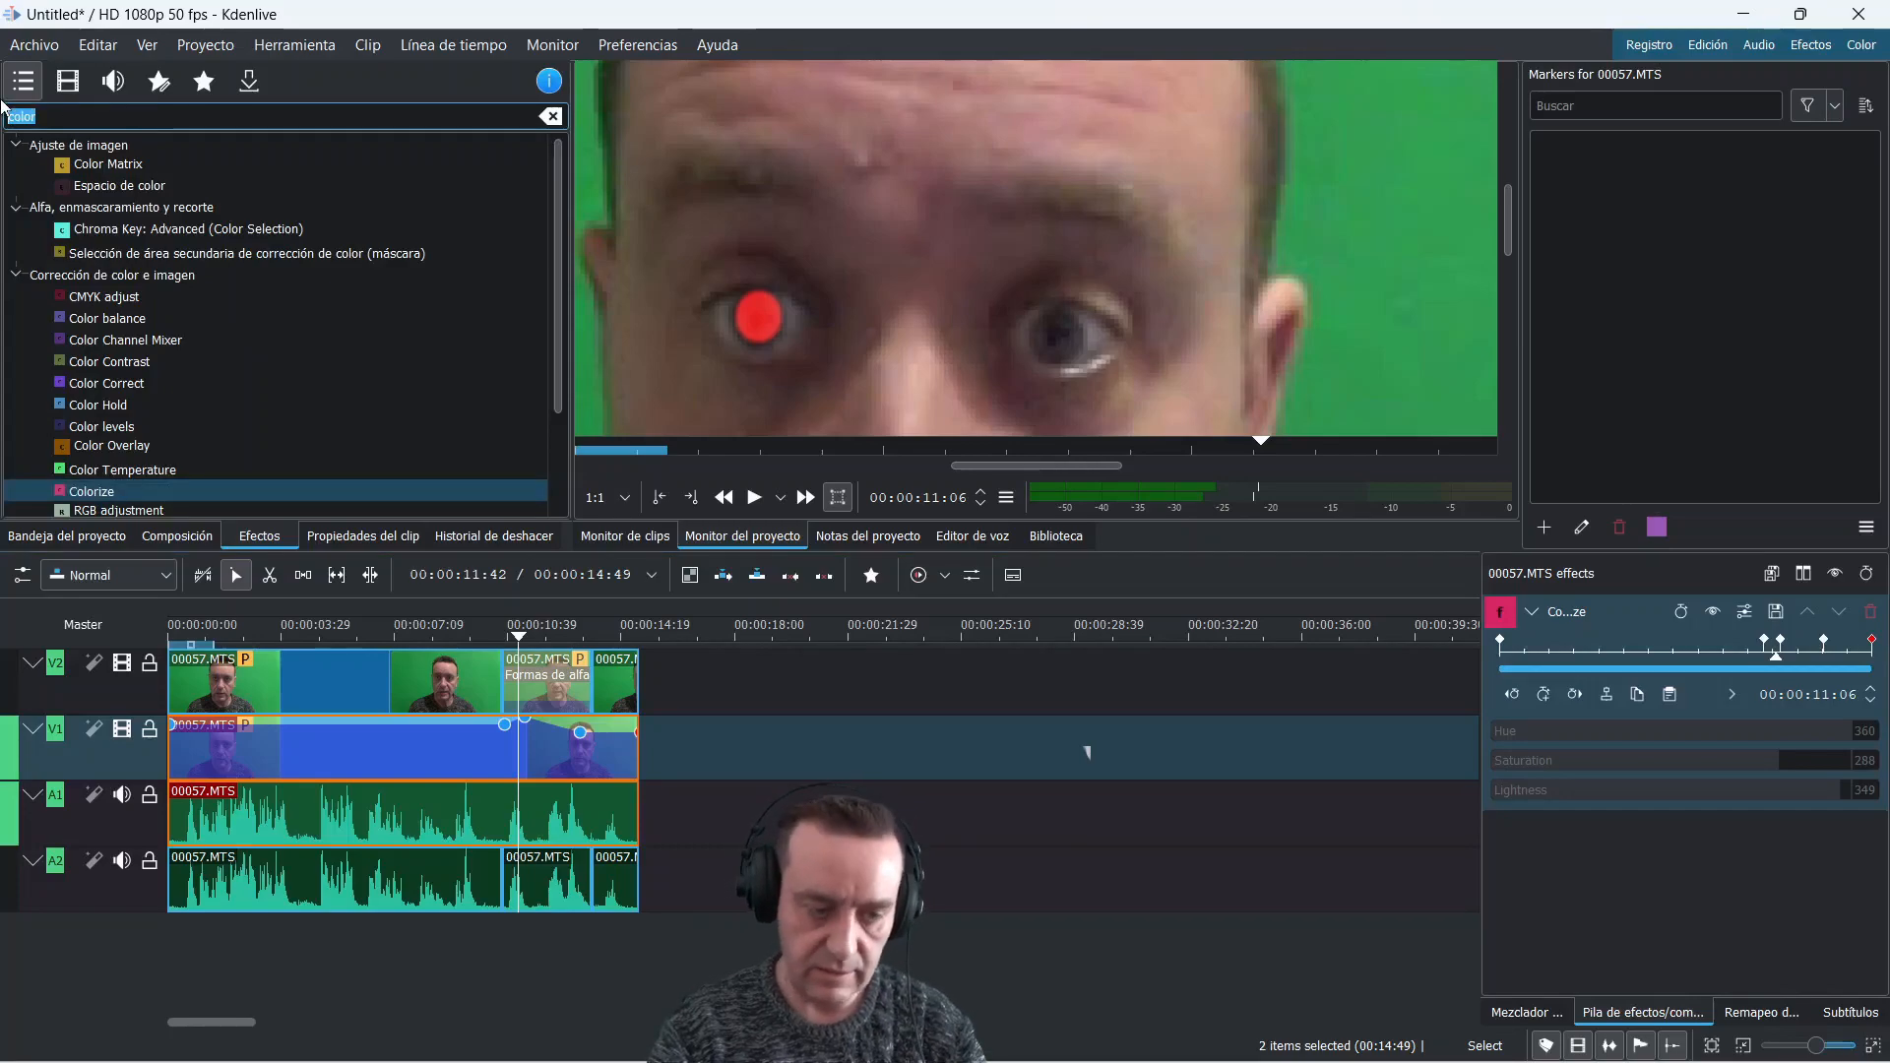
type("for")
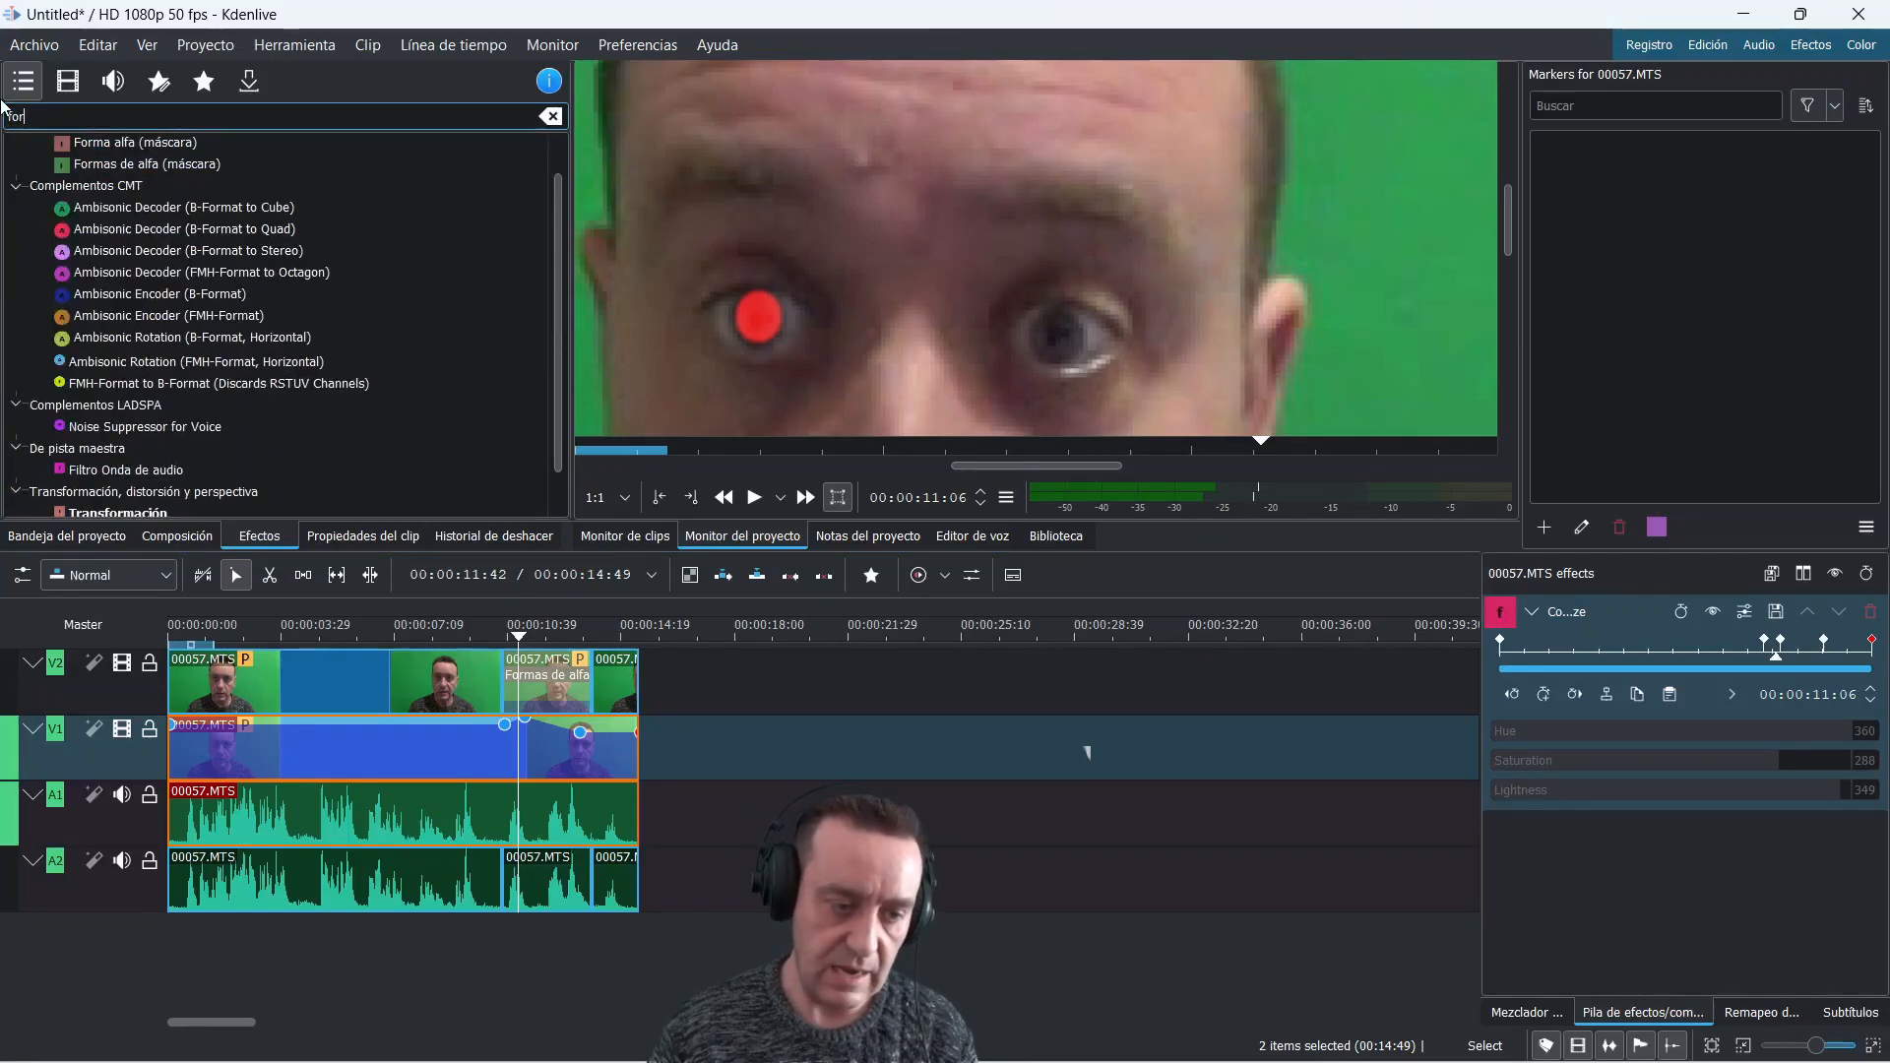
left_click_drag(126, 165, 575, 699)
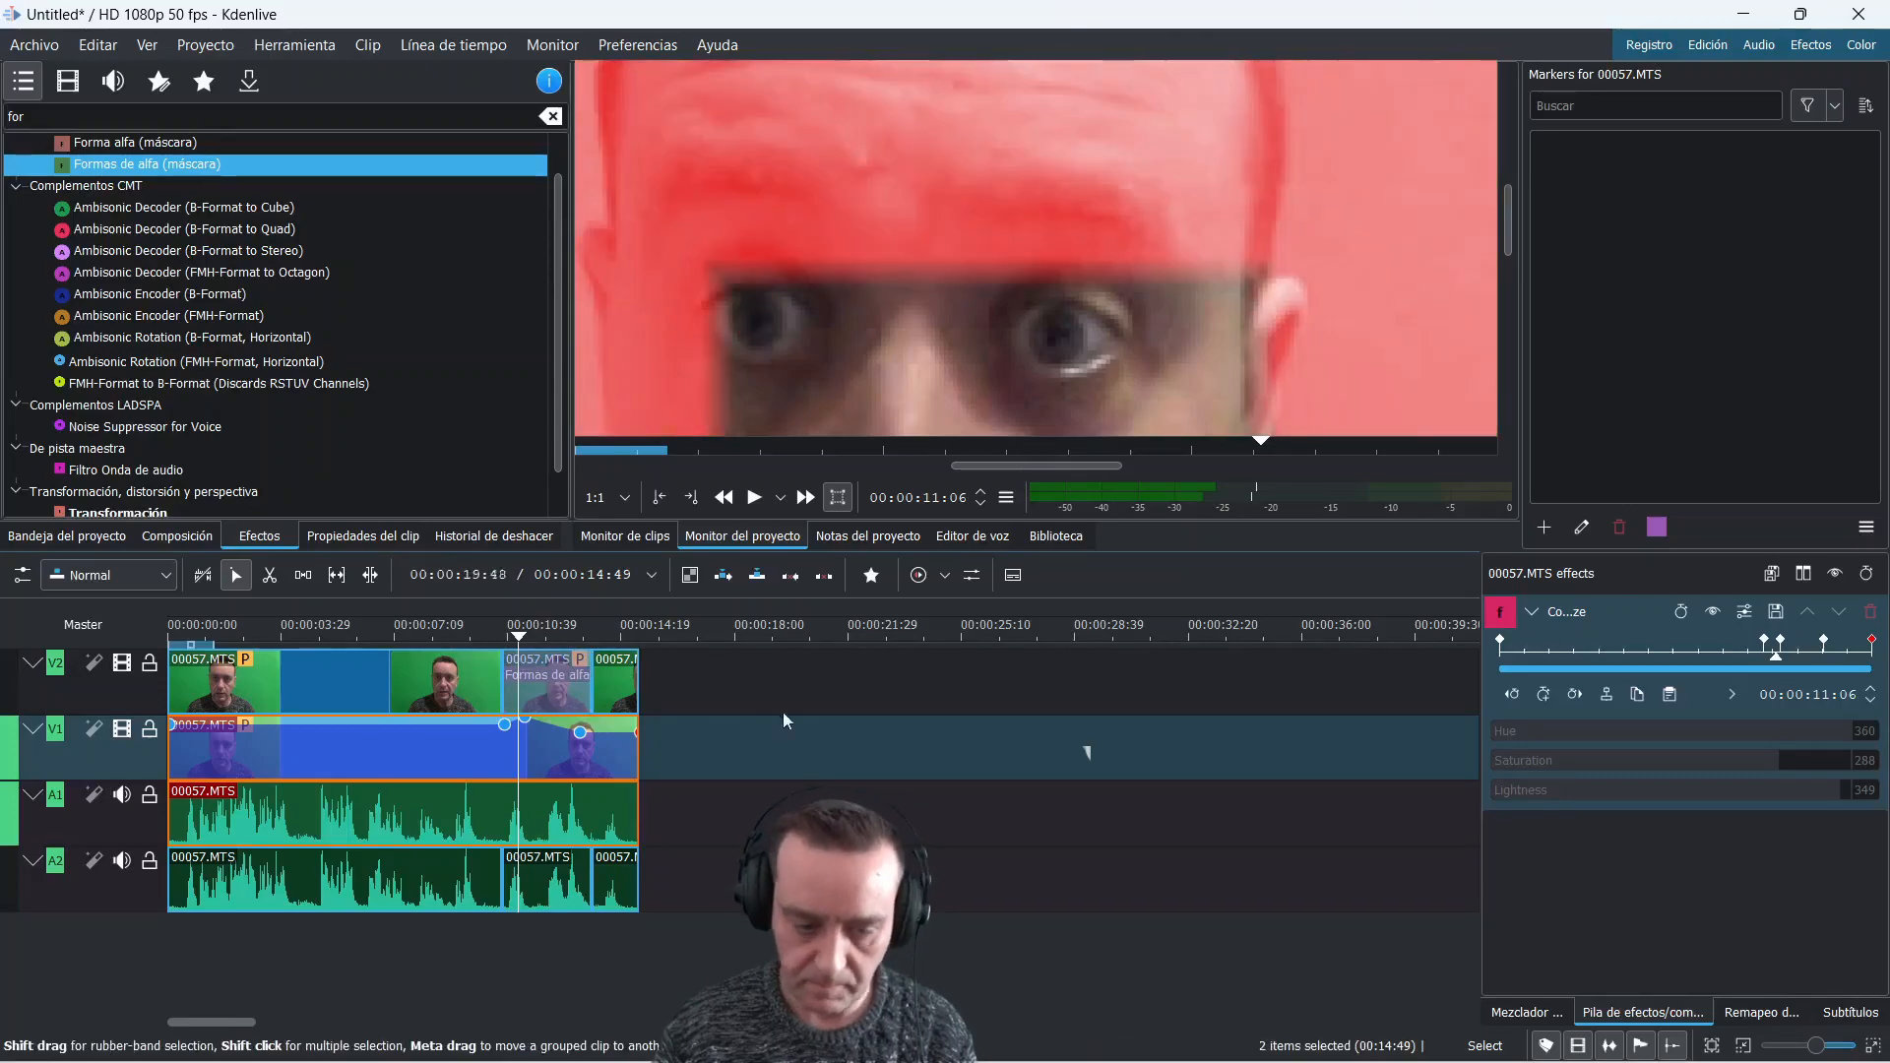
Set the second Formas de alfa mask on the V2 segment to operation Subtract and shape Ellipse
left_click(556, 693)
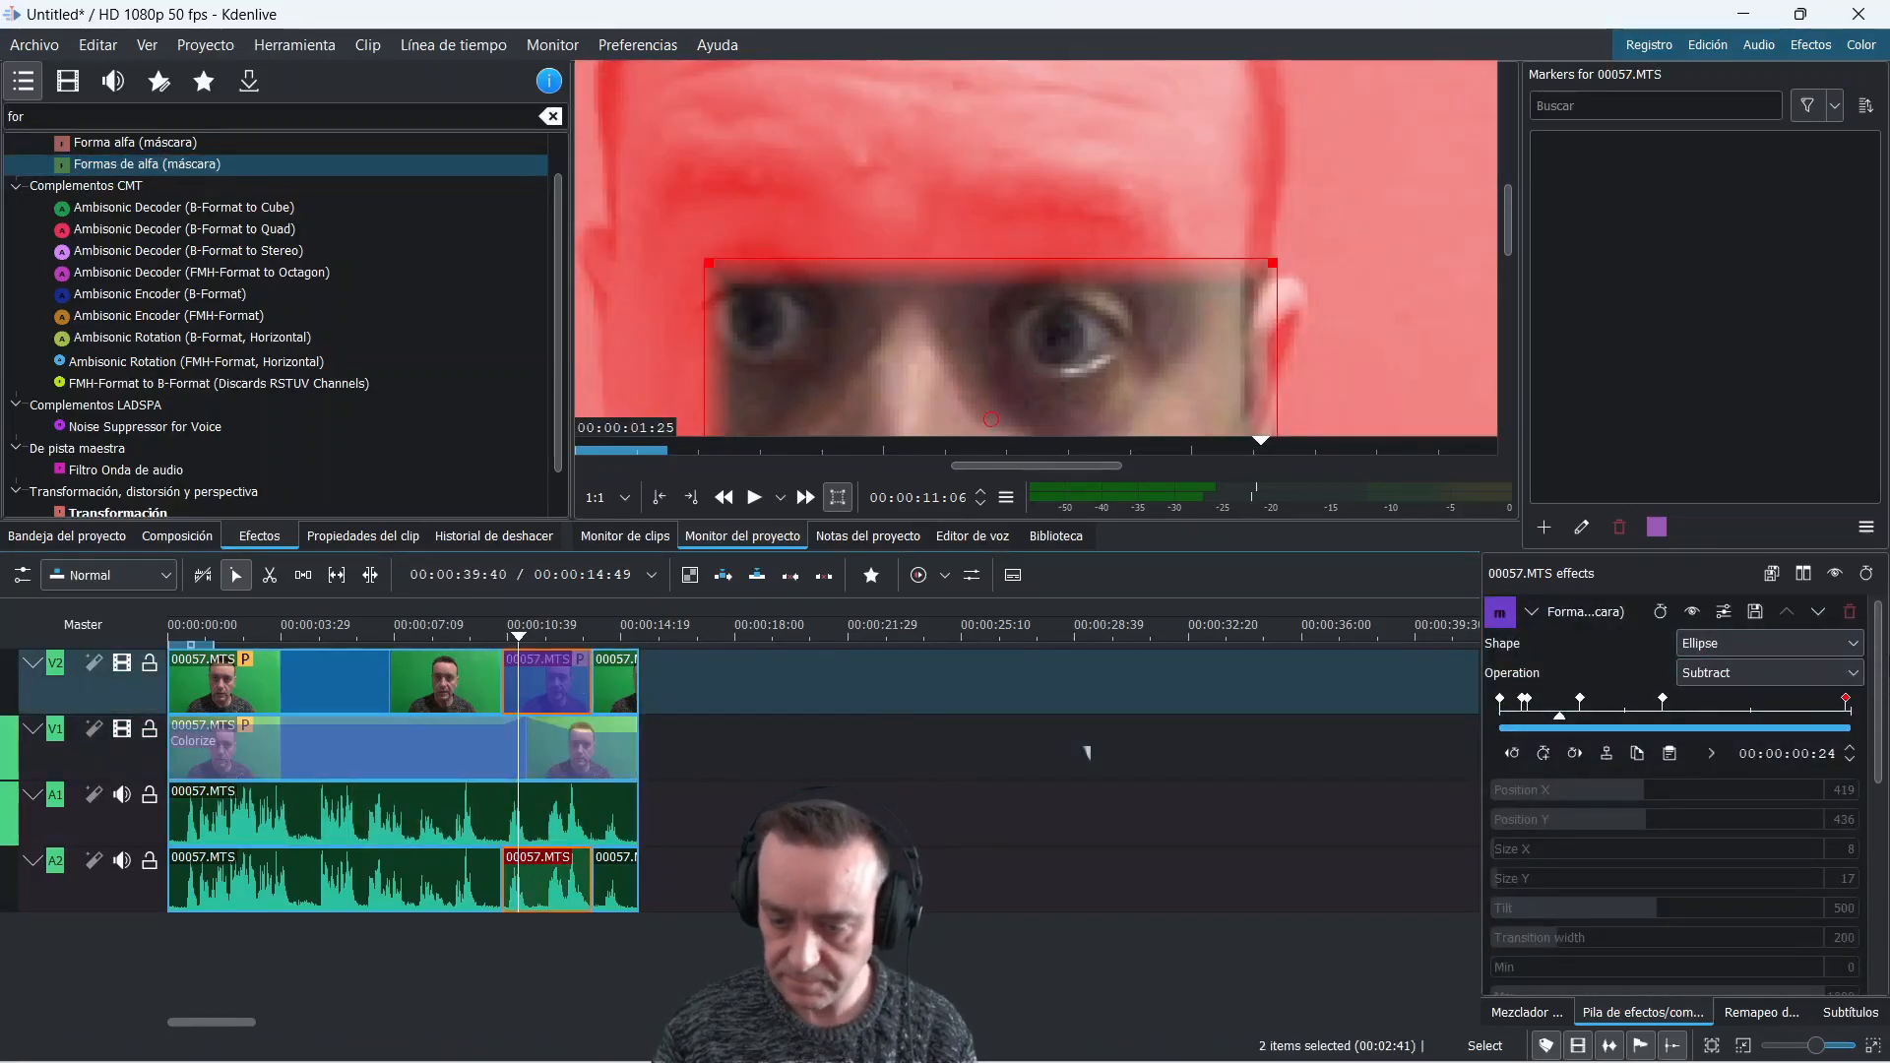
scroll(1883, 696, "down", 1)
scroll(1676, 794, "down", 2)
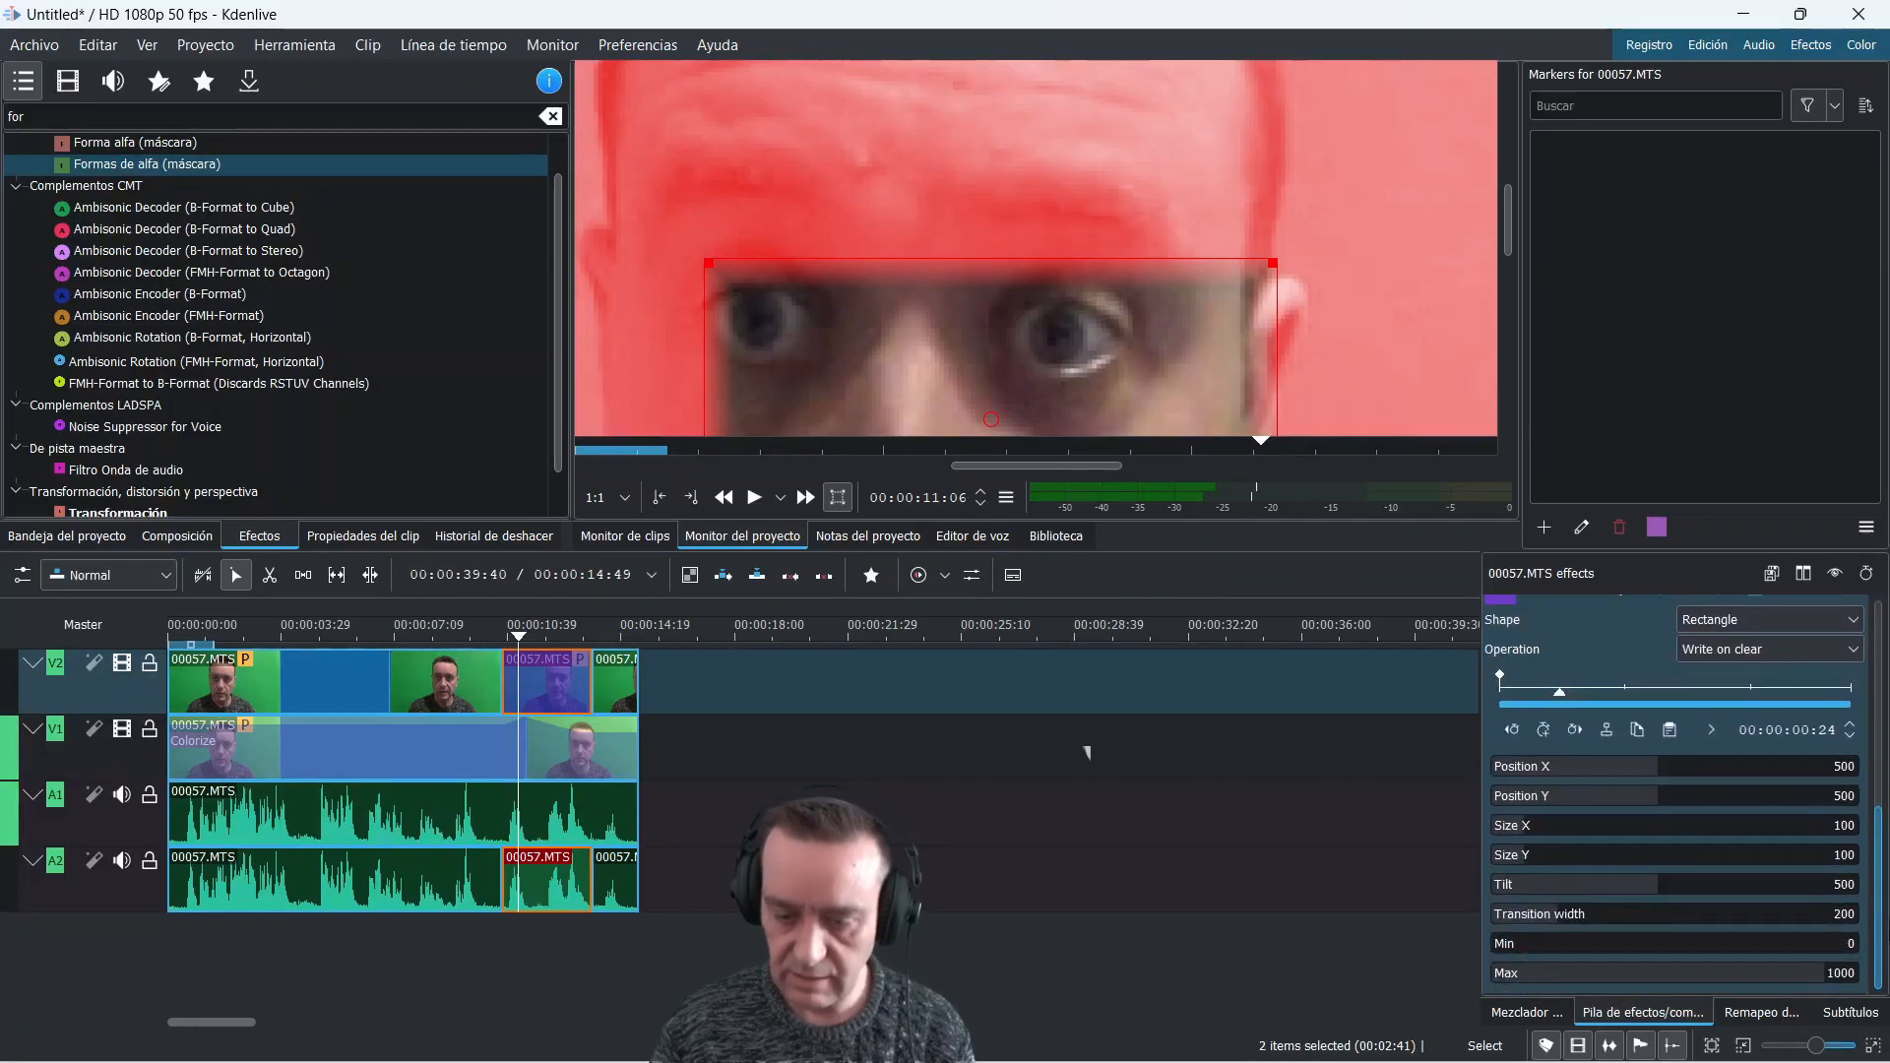
scroll(1823, 830, "up", 1)
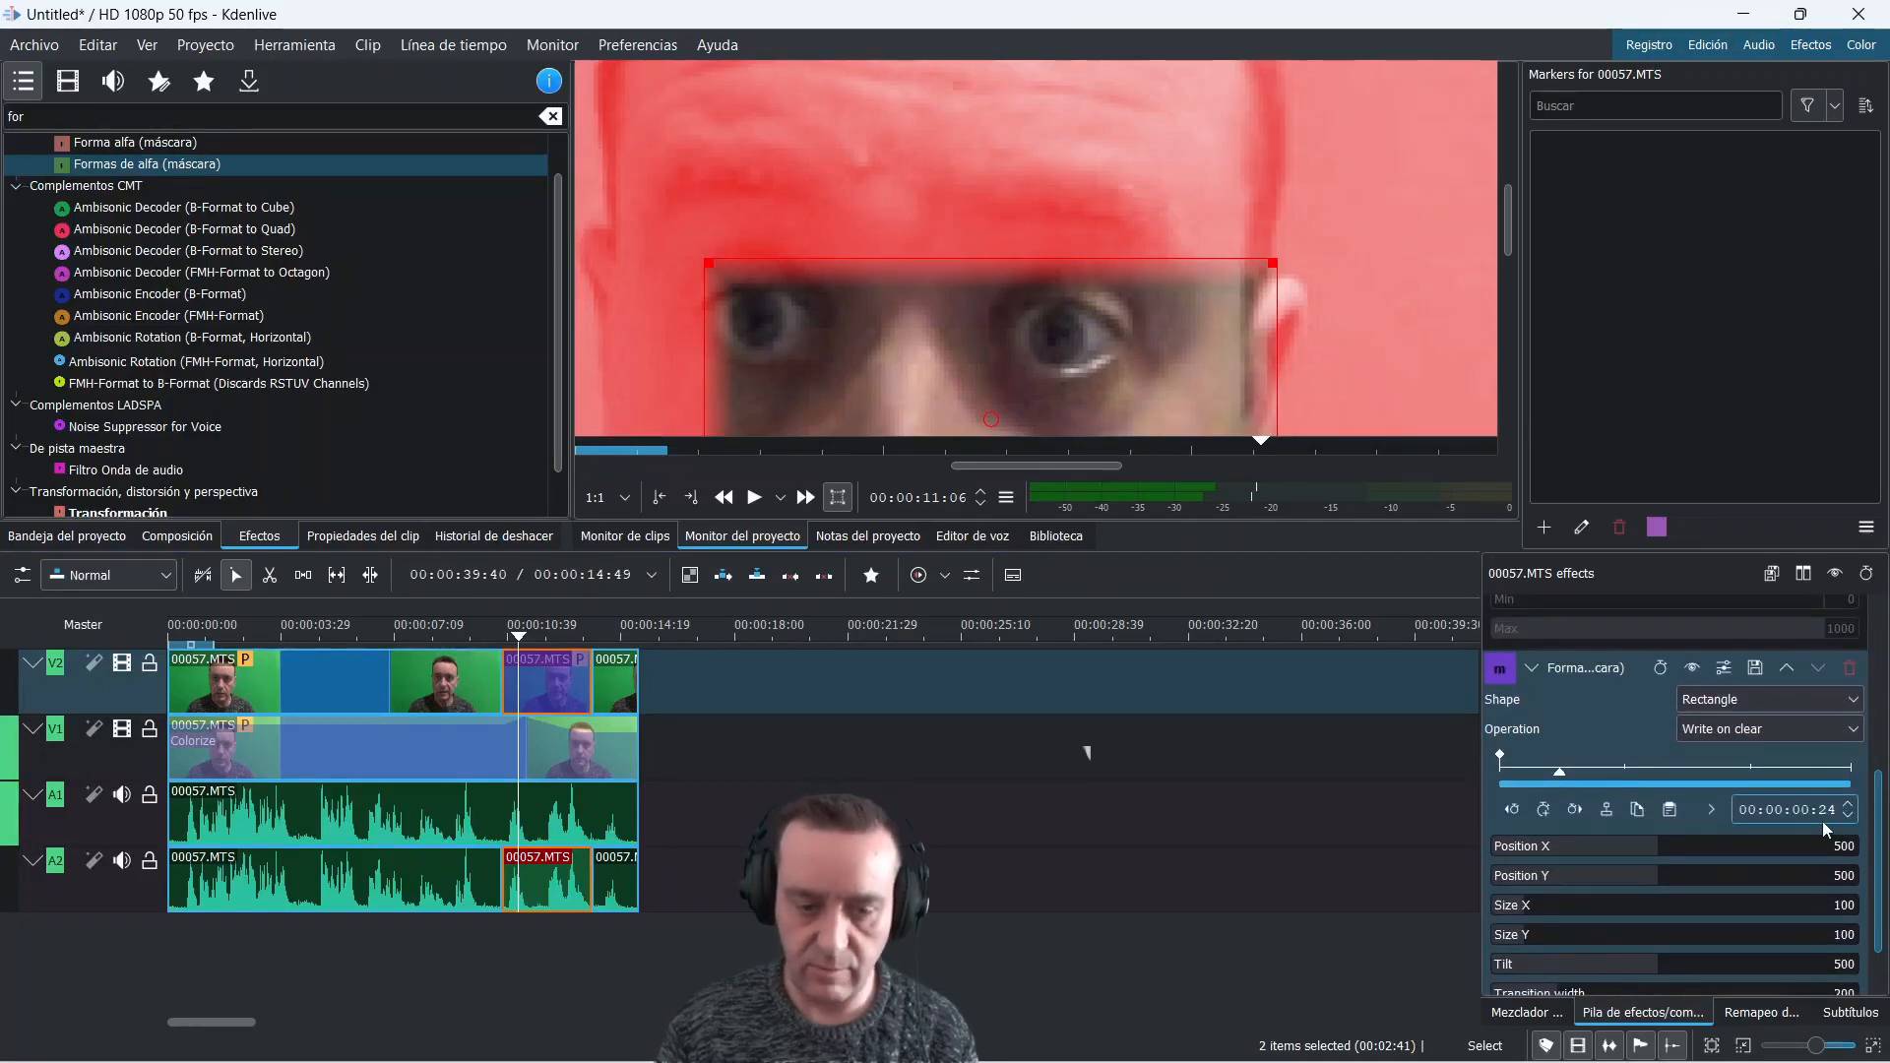
left_click(1854, 732)
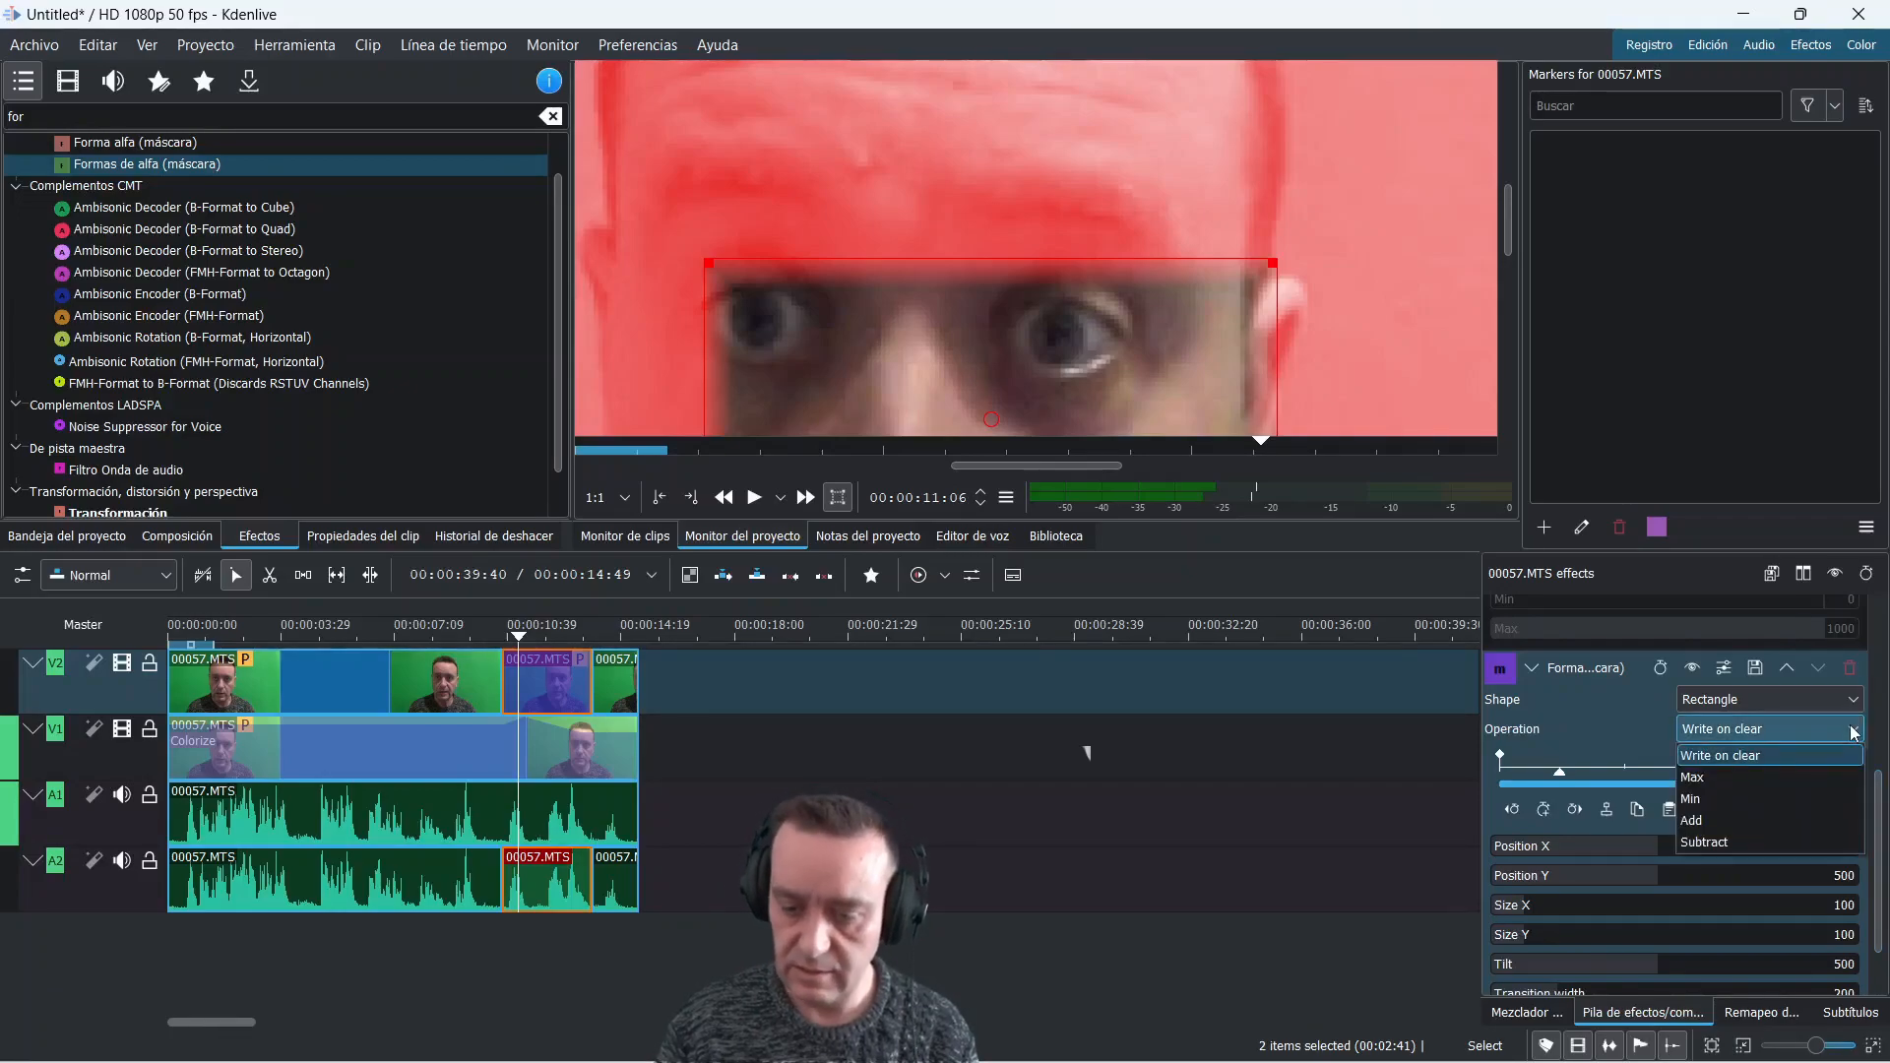
left_click(1756, 844)
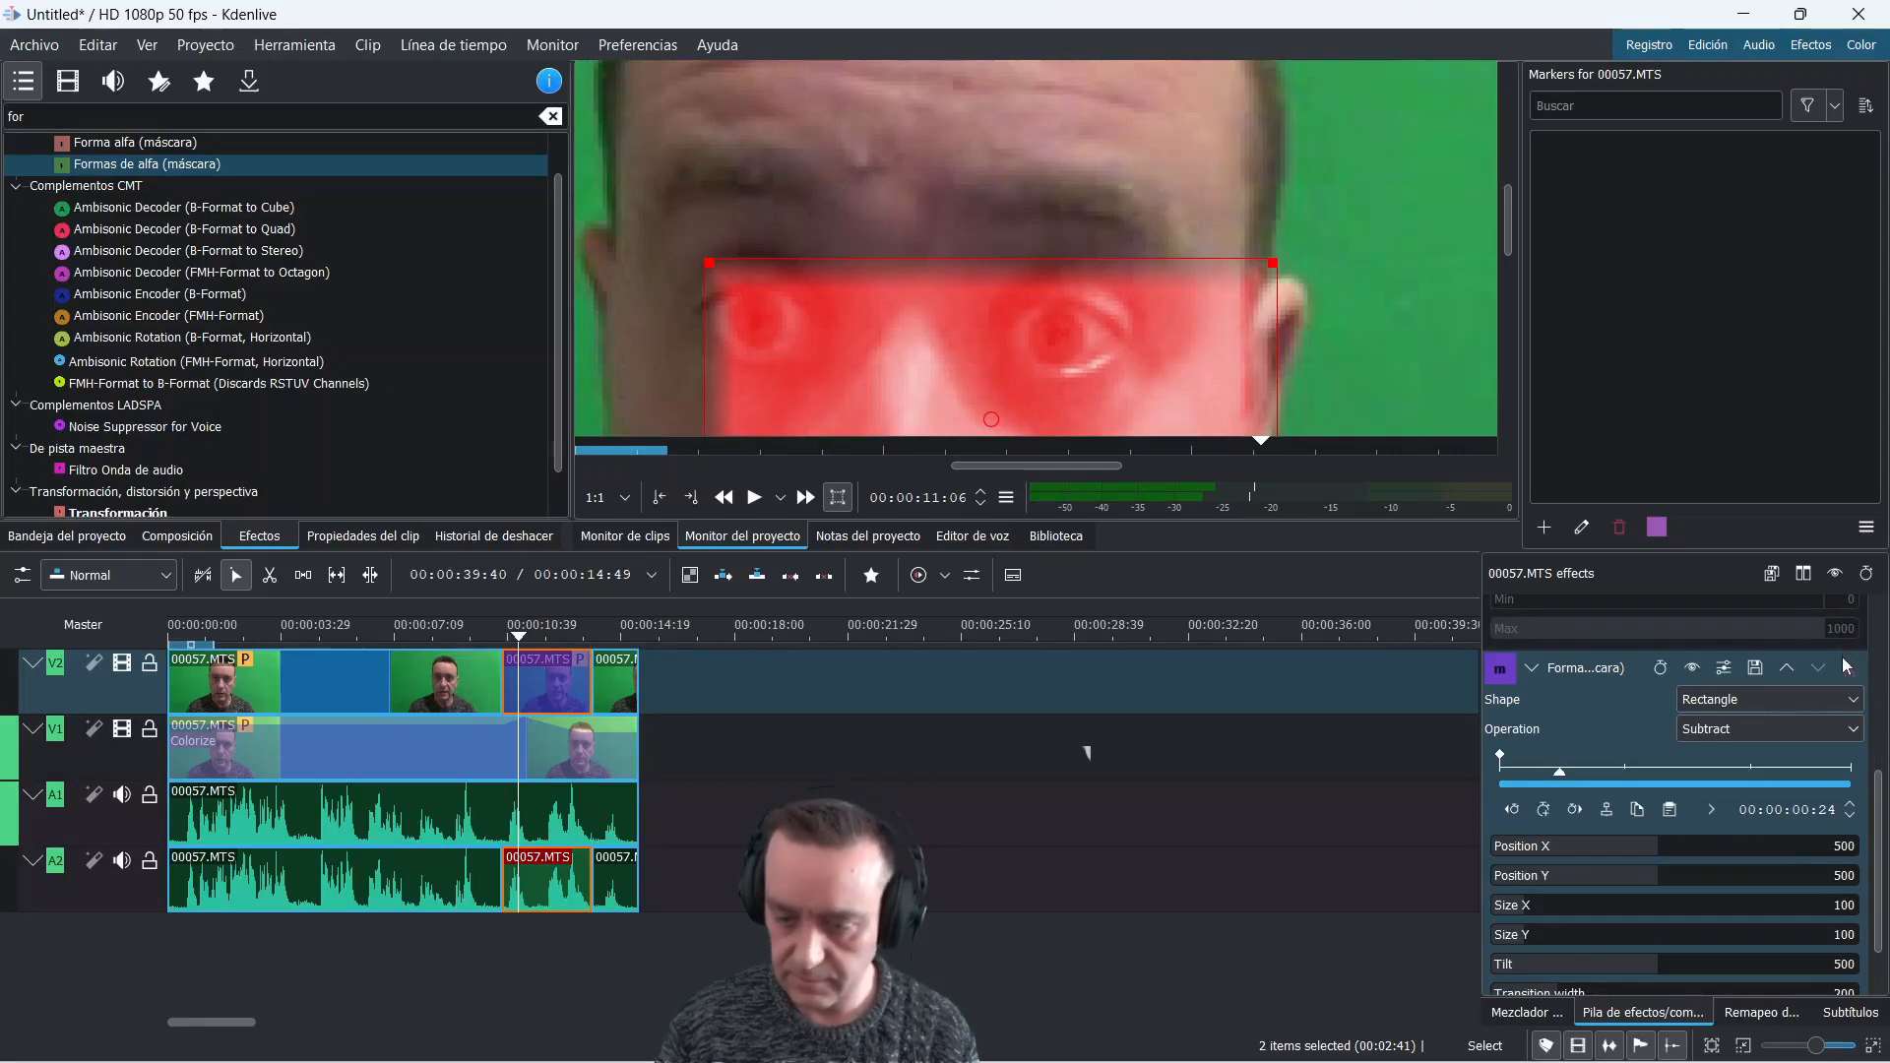
left_click(1855, 701)
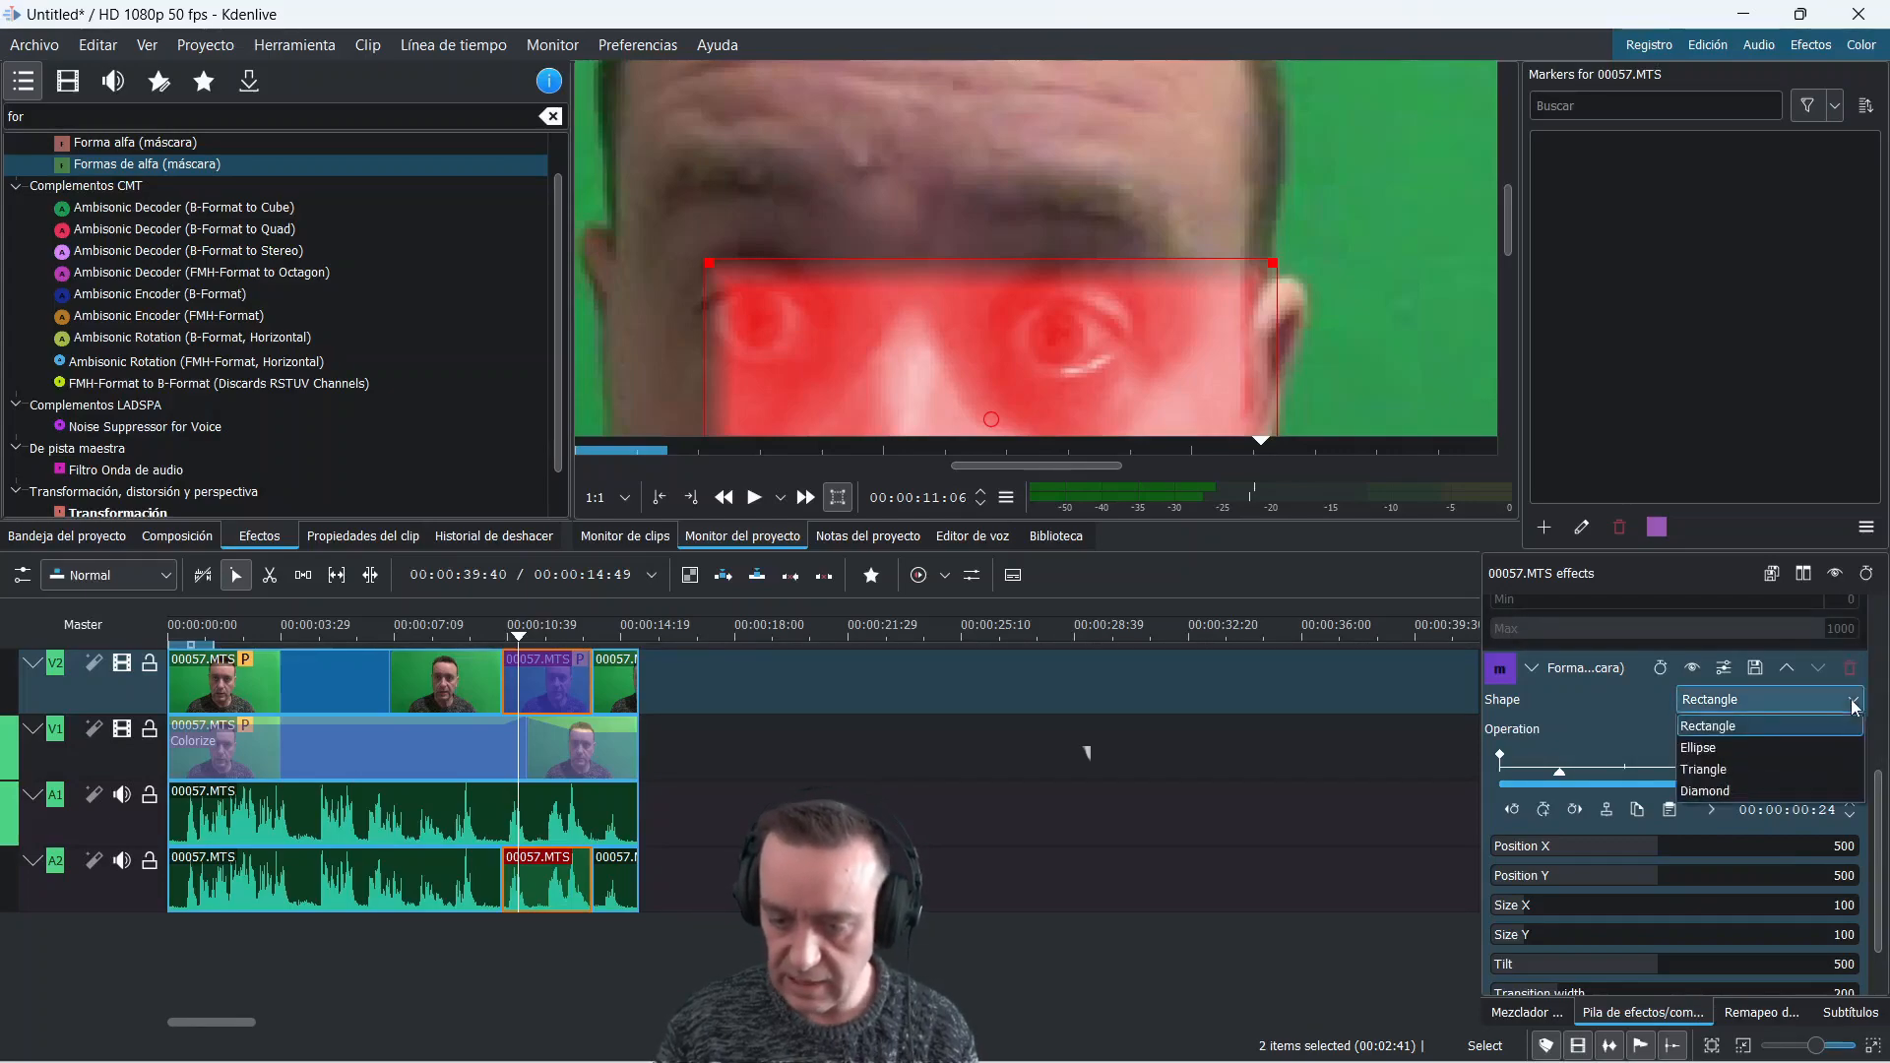
left_click(1720, 750)
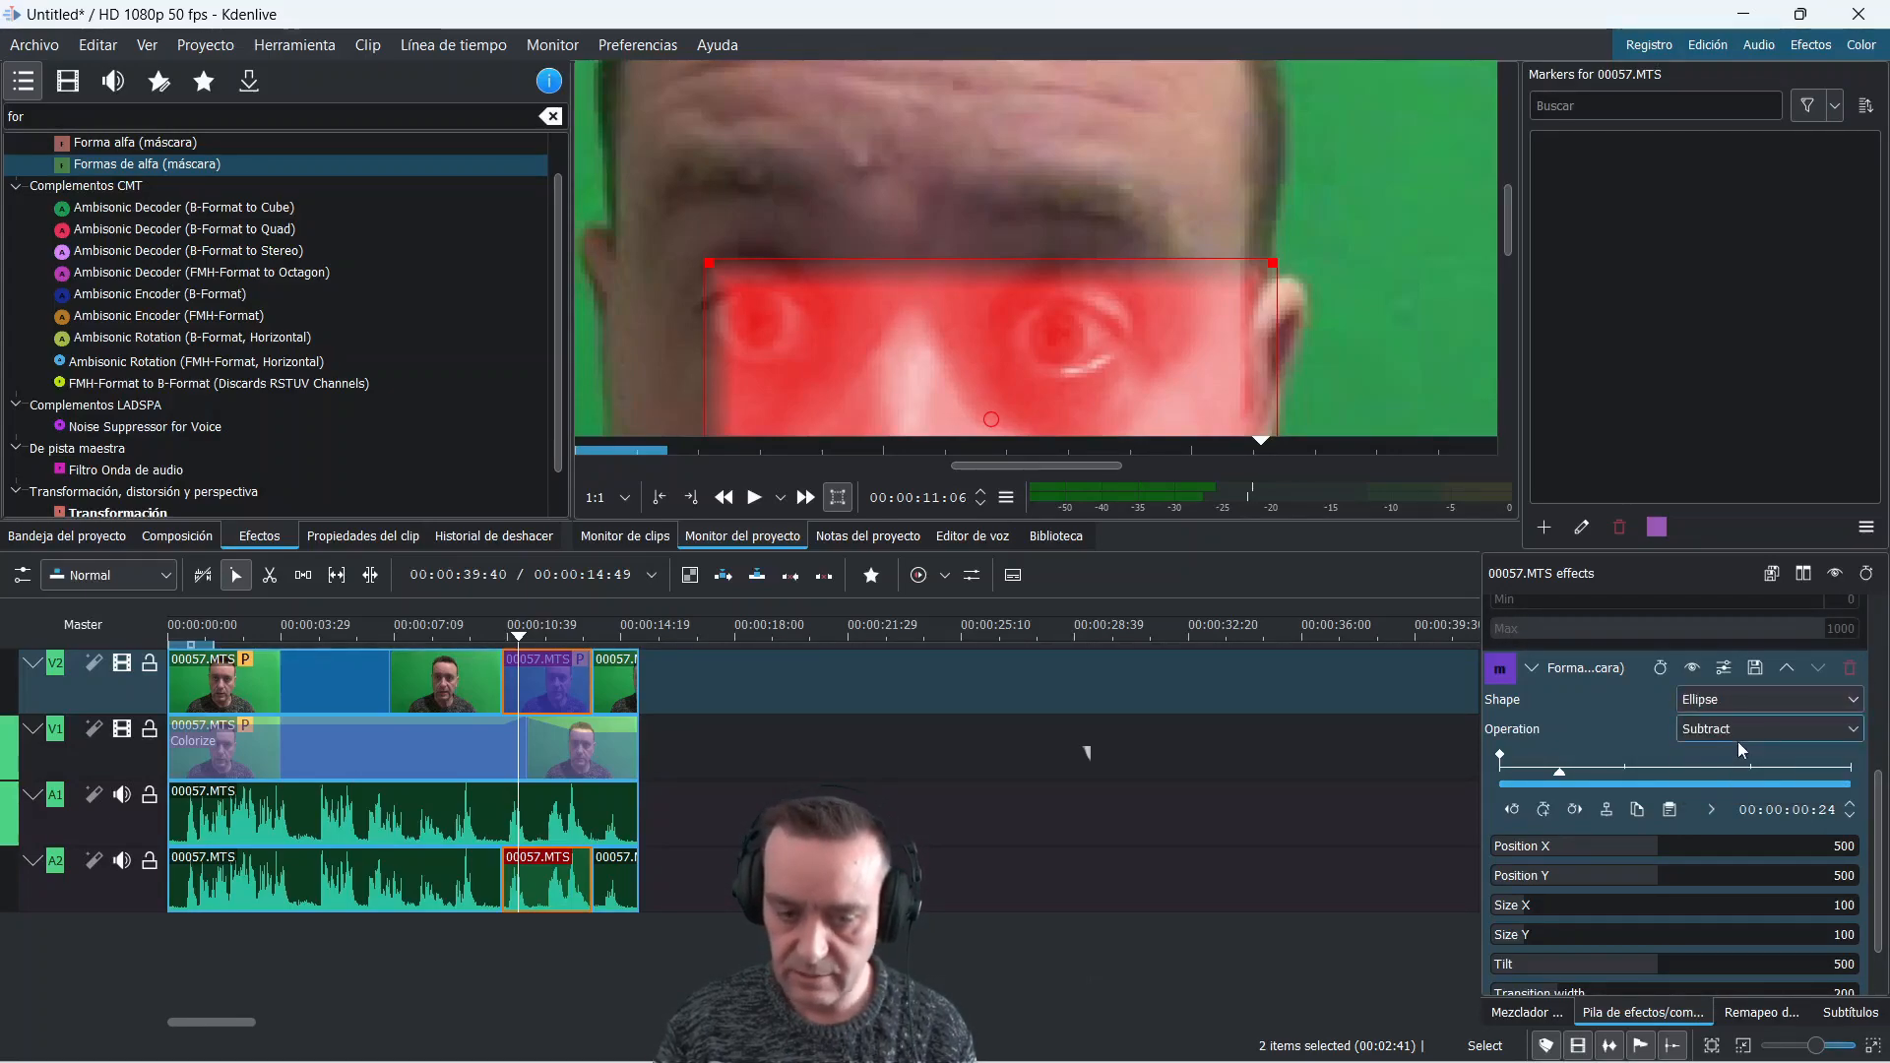
Shrink the second ellipse mask onto the iris of the uncovered eye, keyframed at 00:00:00:24 with Position X about 523 and Position Y about 450
scroll(1882, 823, "up", 2)
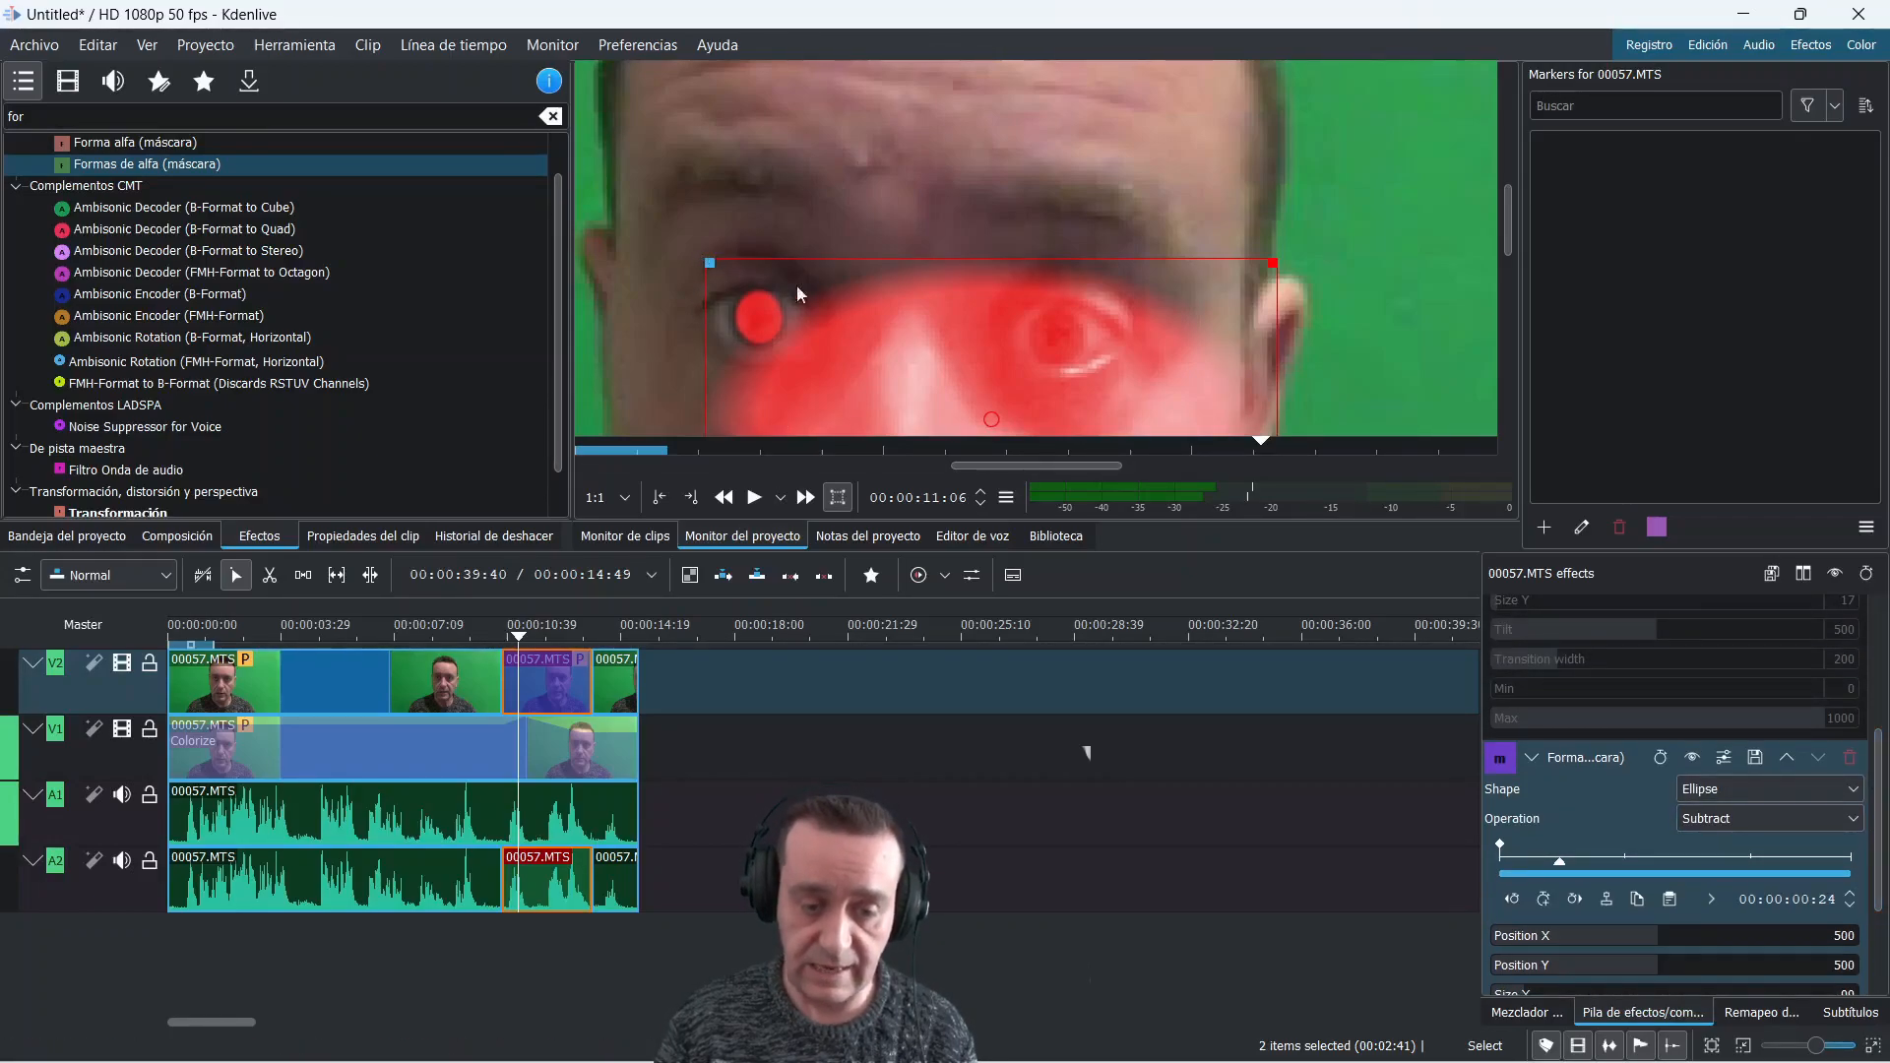
left_click_drag(797, 289, 1014, 318)
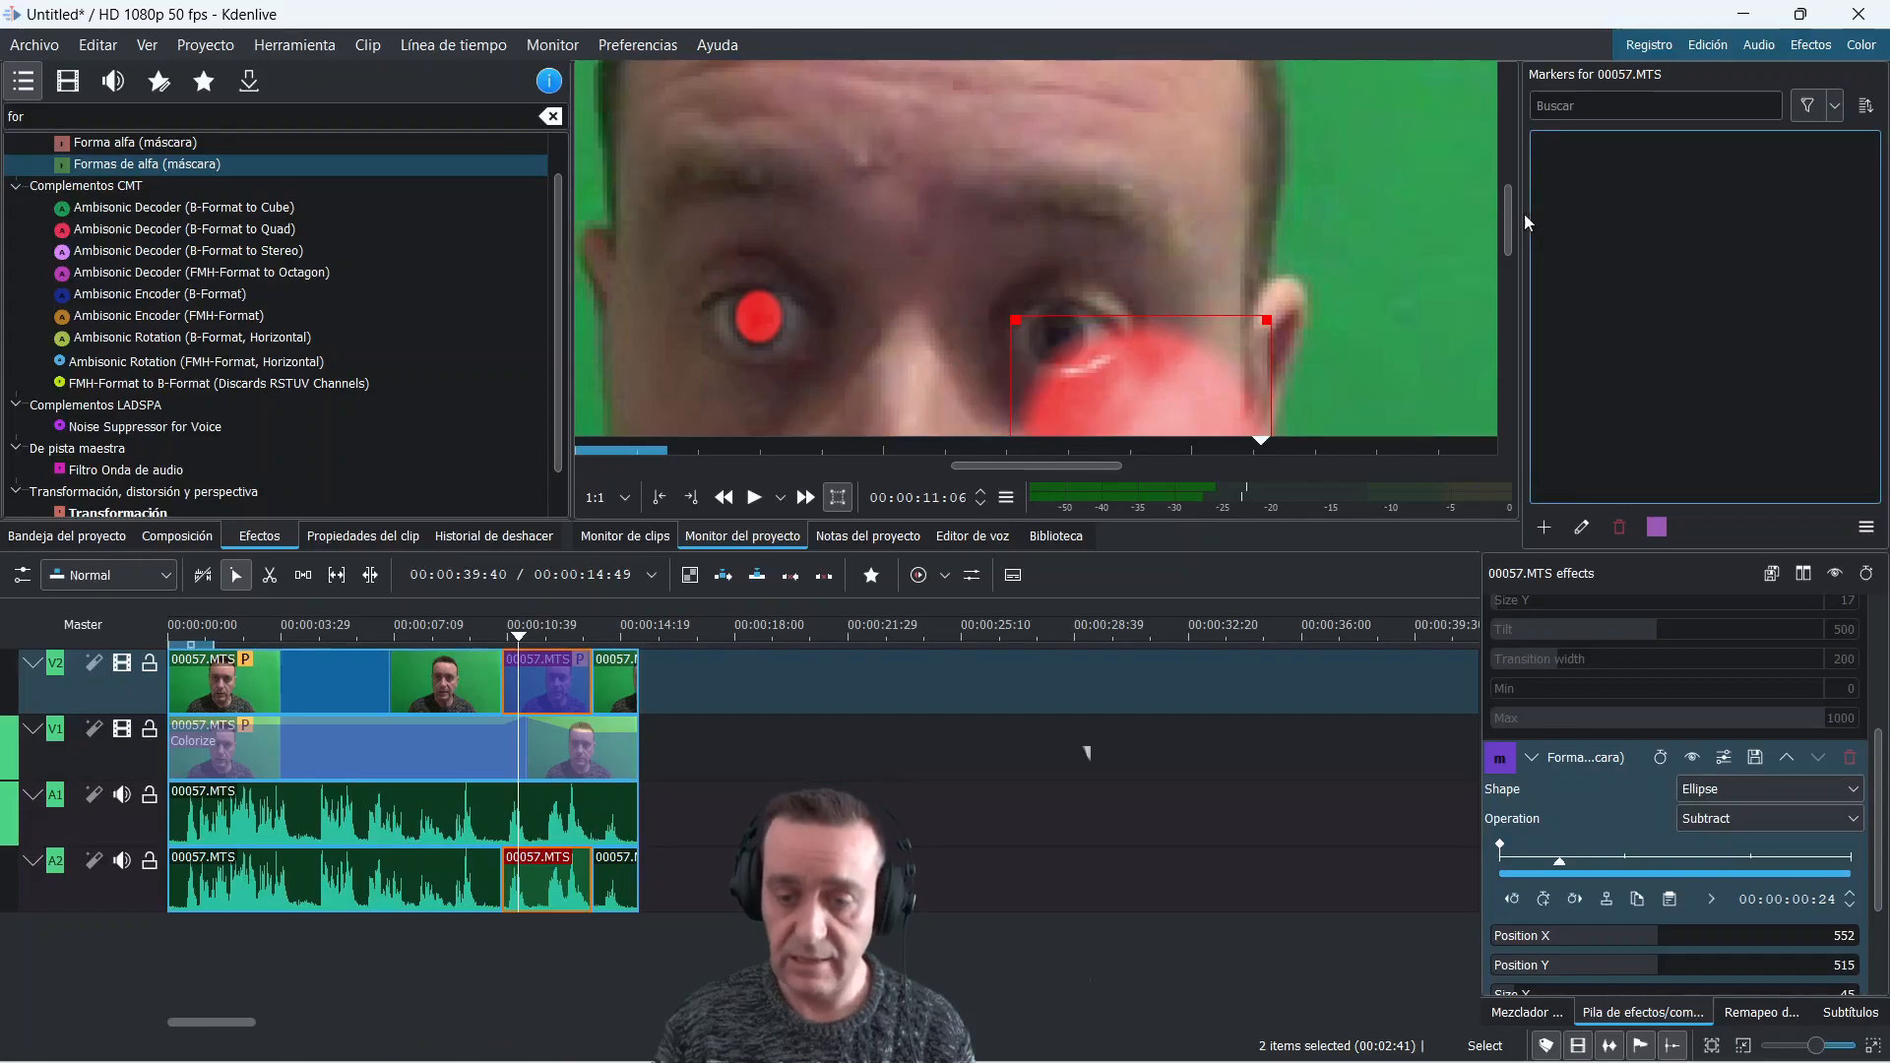
mouse_move(1506, 210)
left_mouse_down()
mouse_move(1506, 264)
mouse_move(1516, 240)
left_mouse_up()
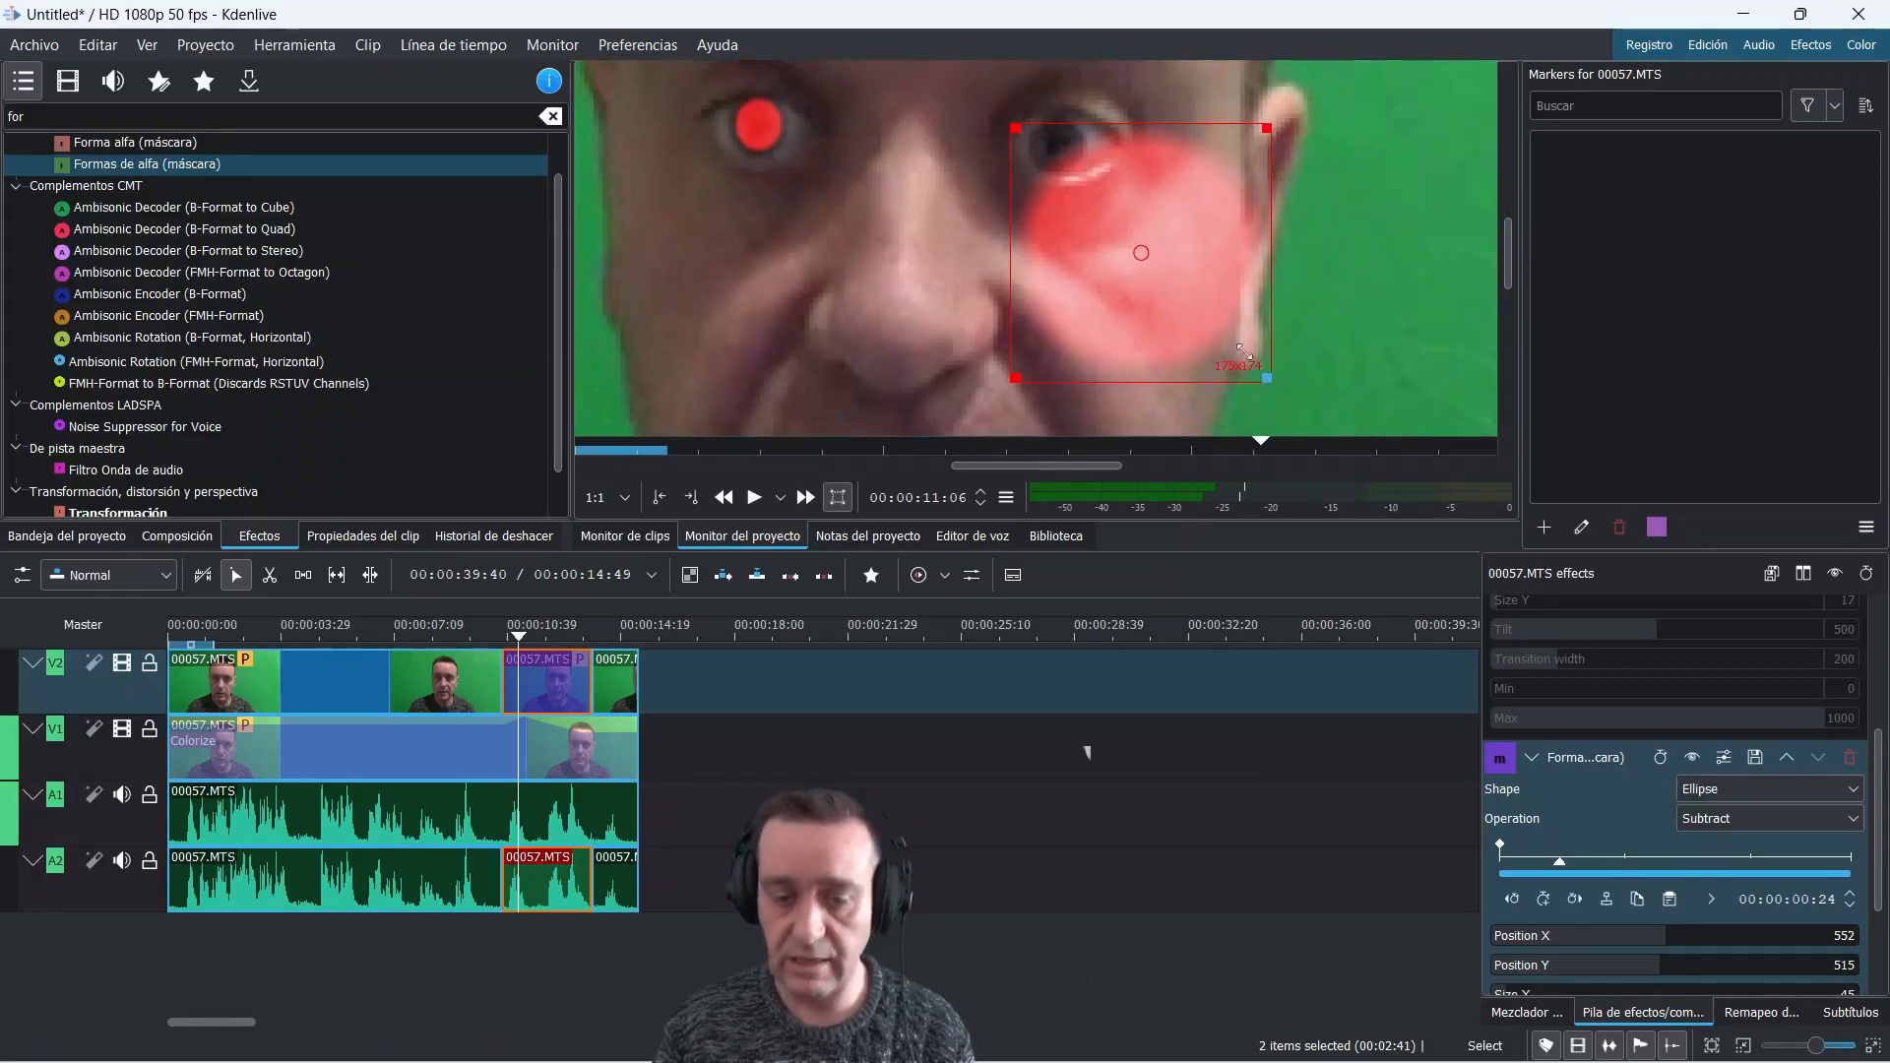
left_click_drag(1245, 352, 1077, 161)
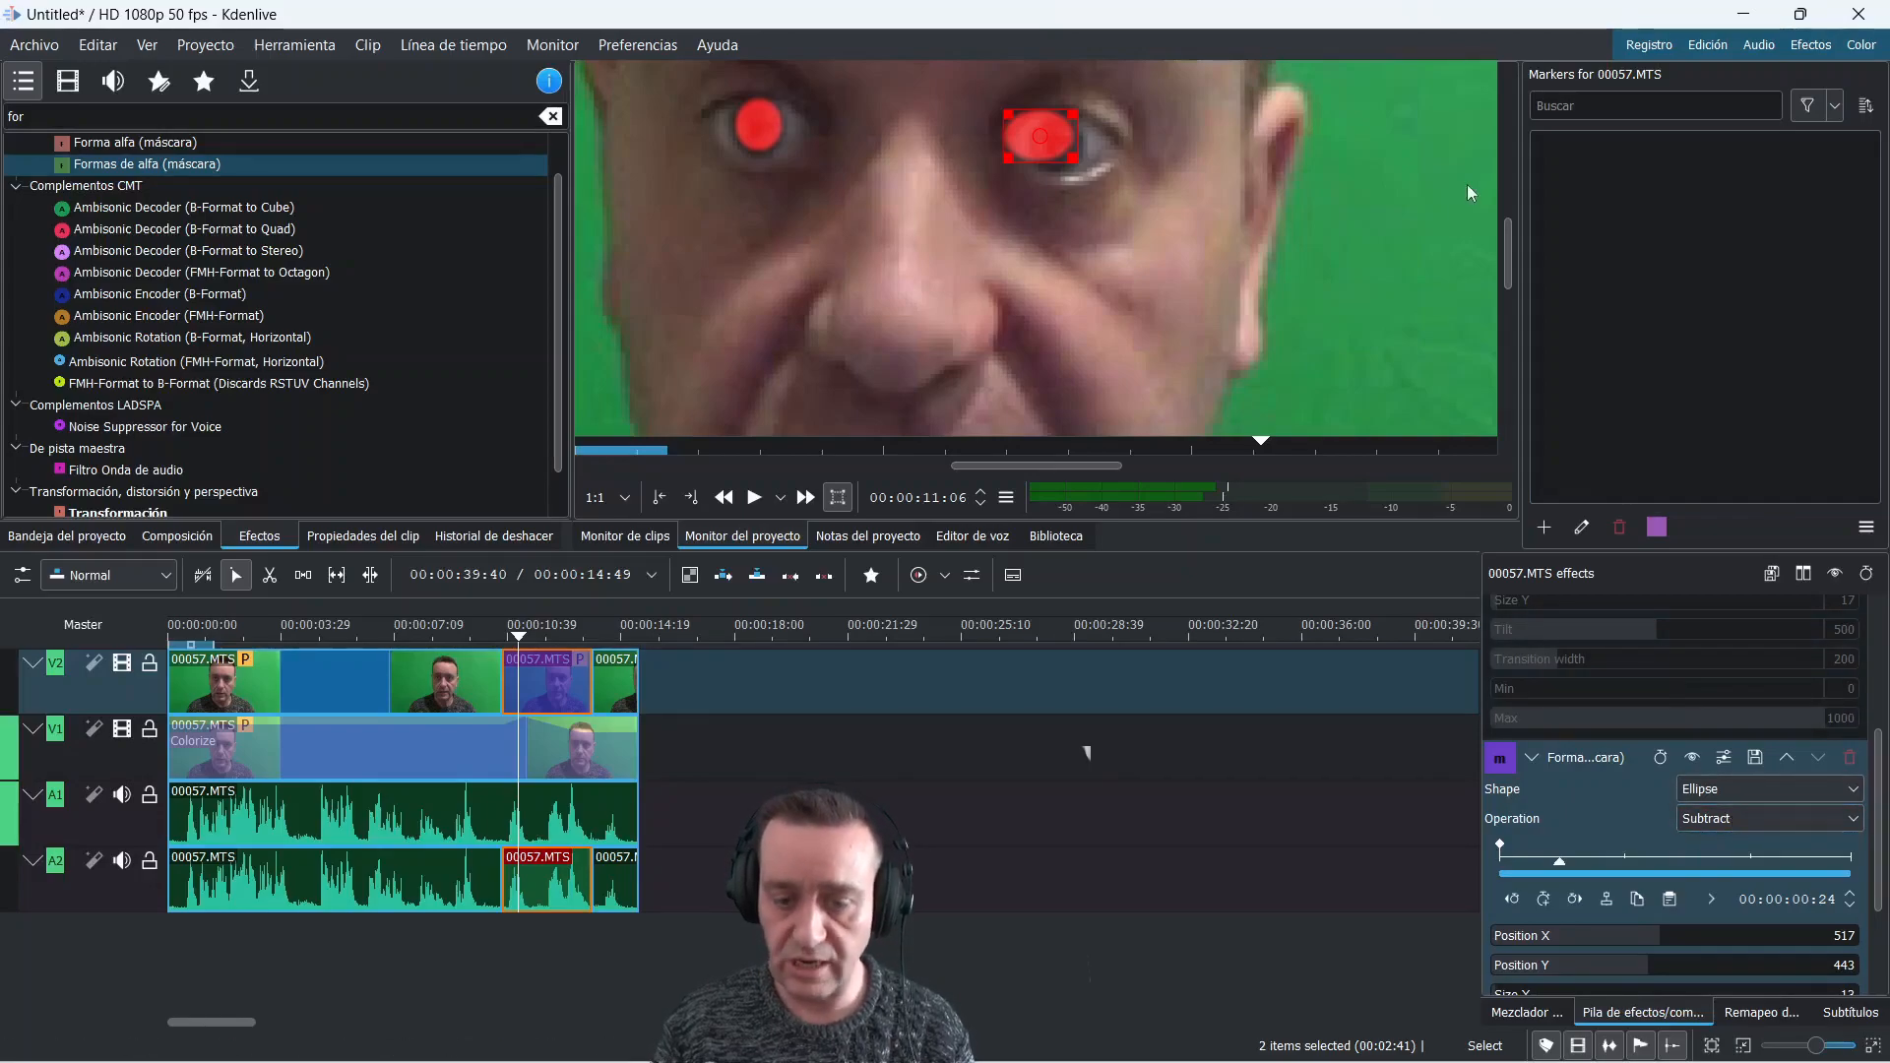
left_click_drag(1506, 242, 1510, 217)
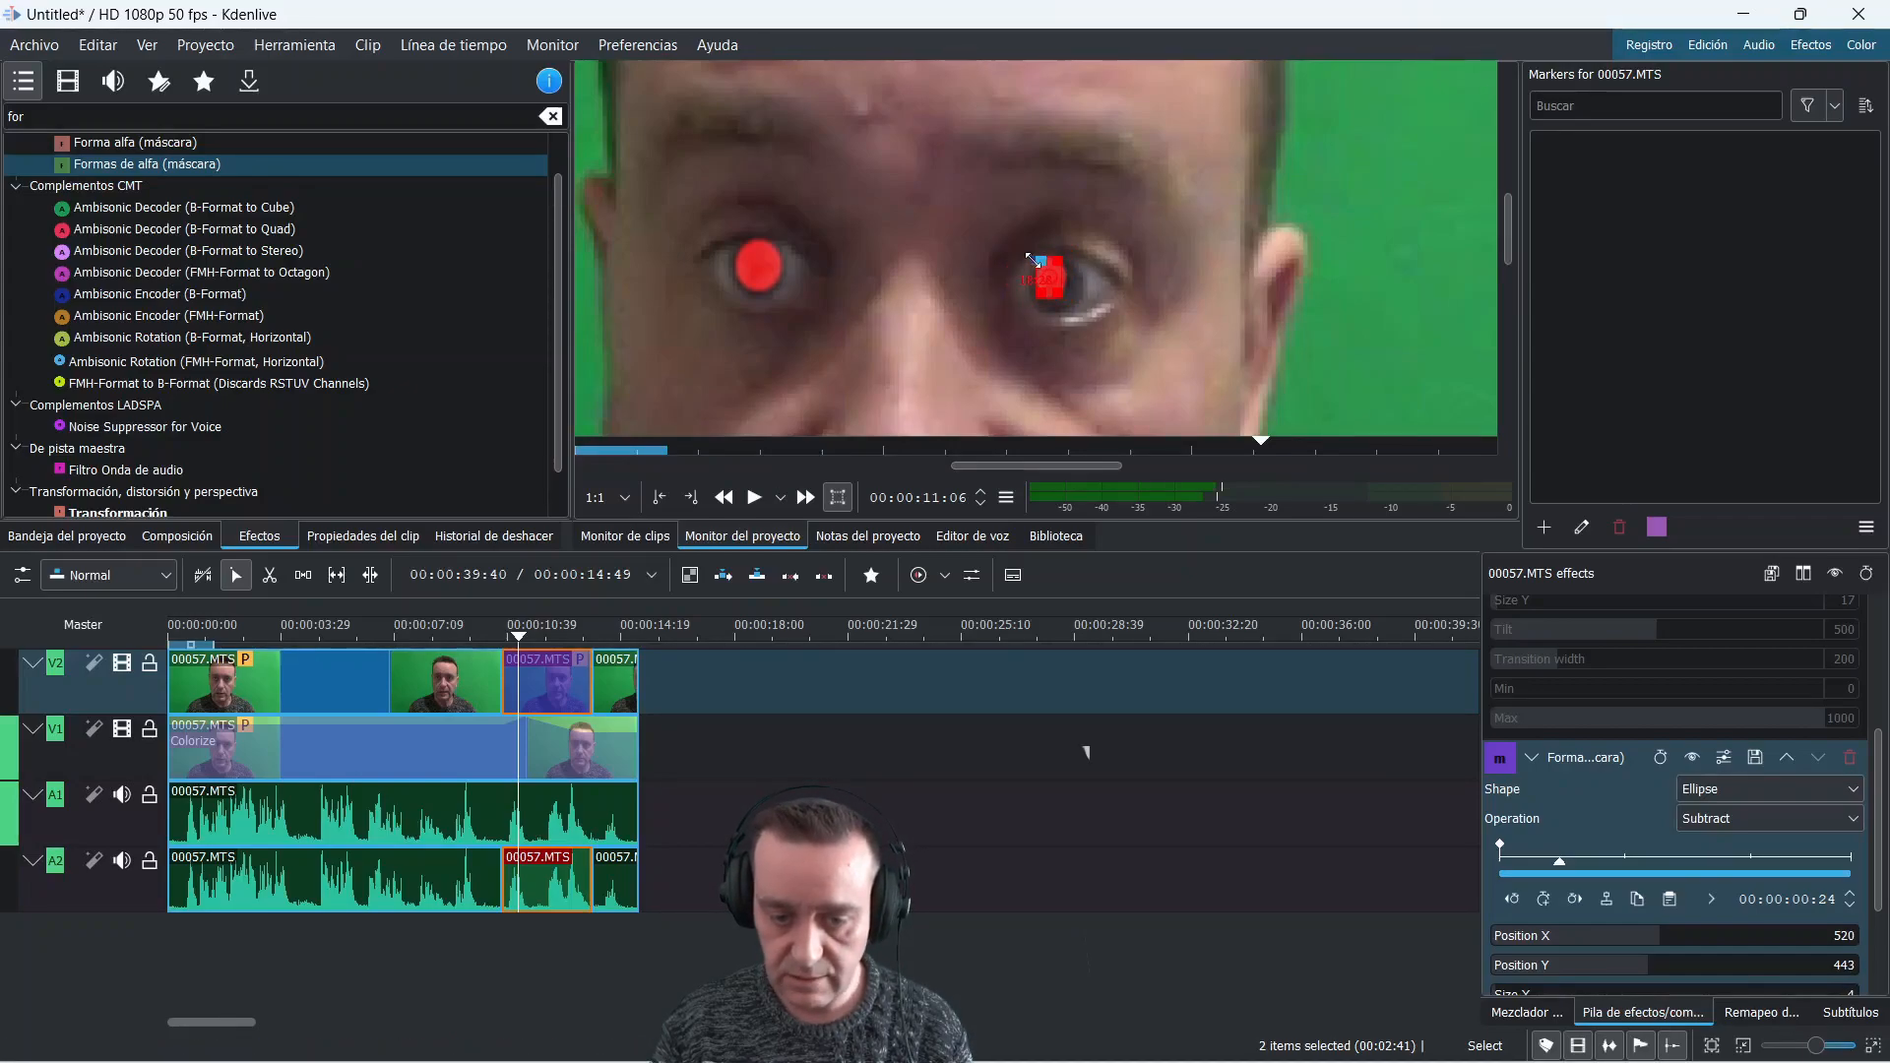
left_click_drag(1031, 258, 1058, 286)
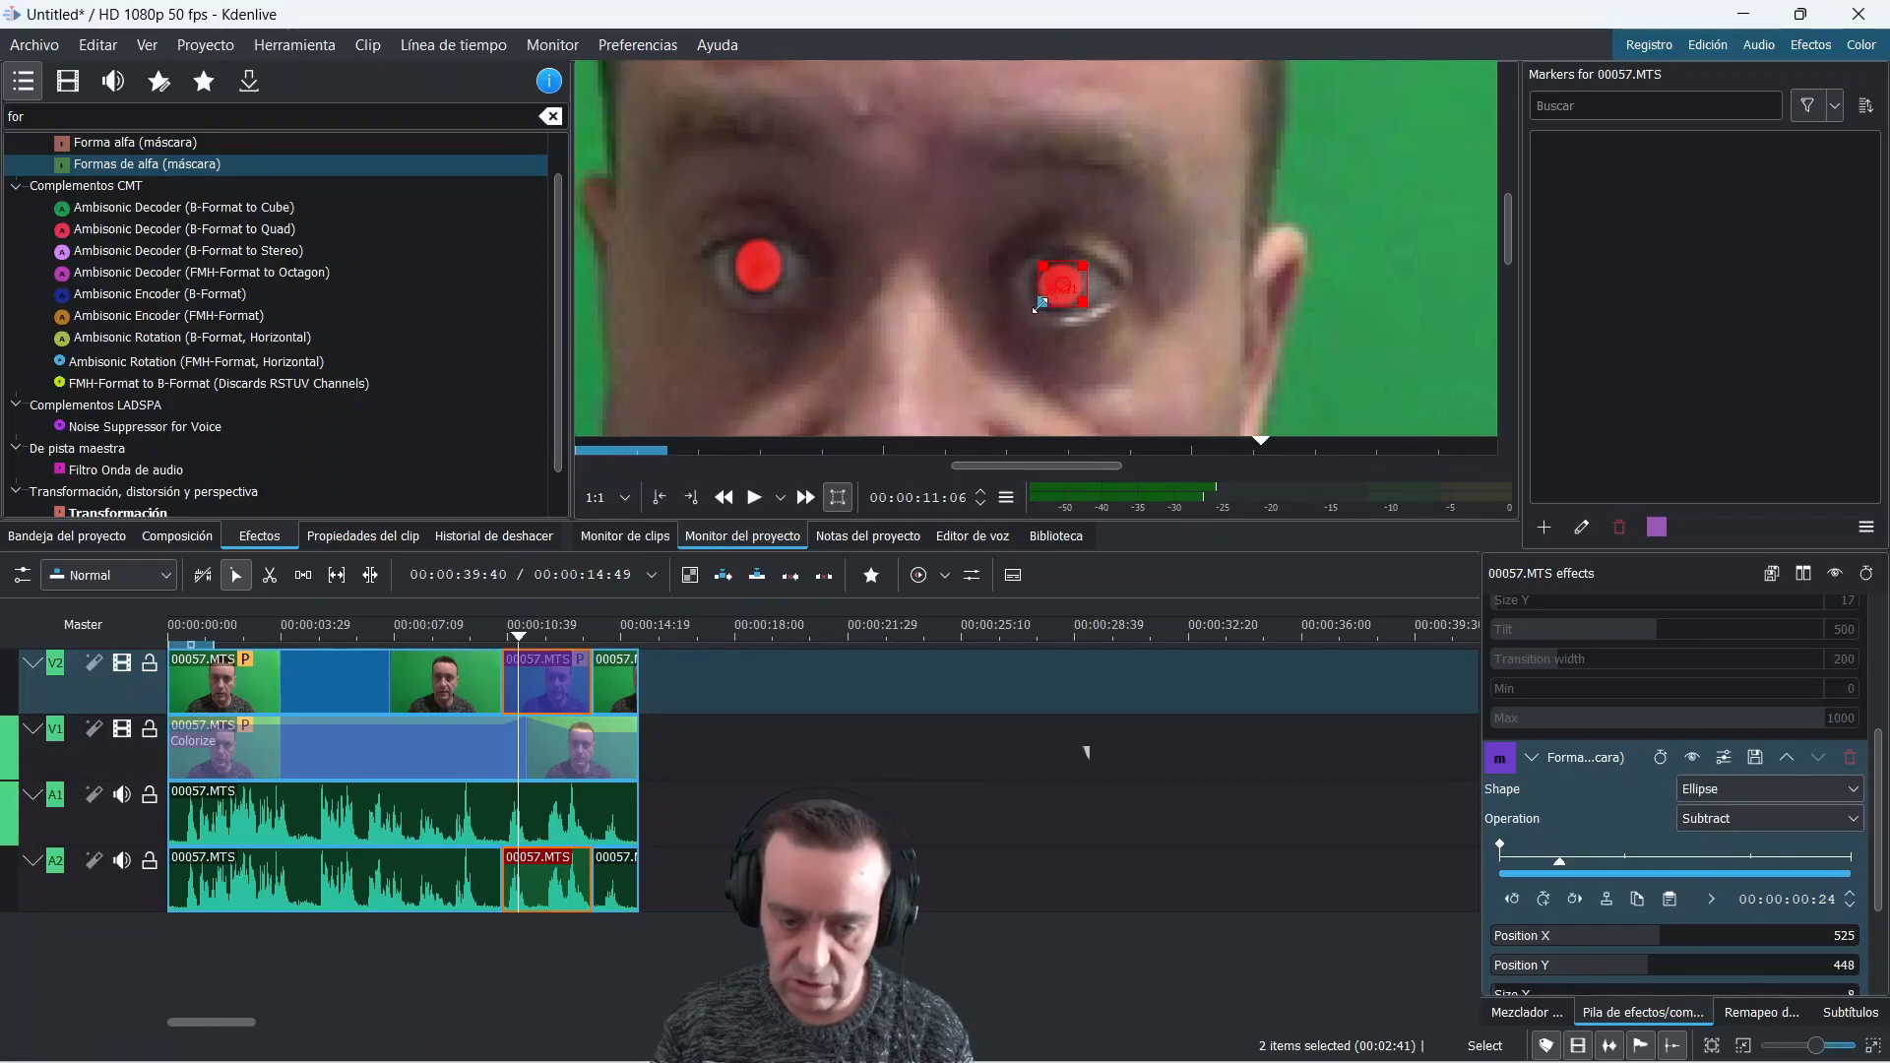
left_click_drag(1040, 304, 1088, 309)
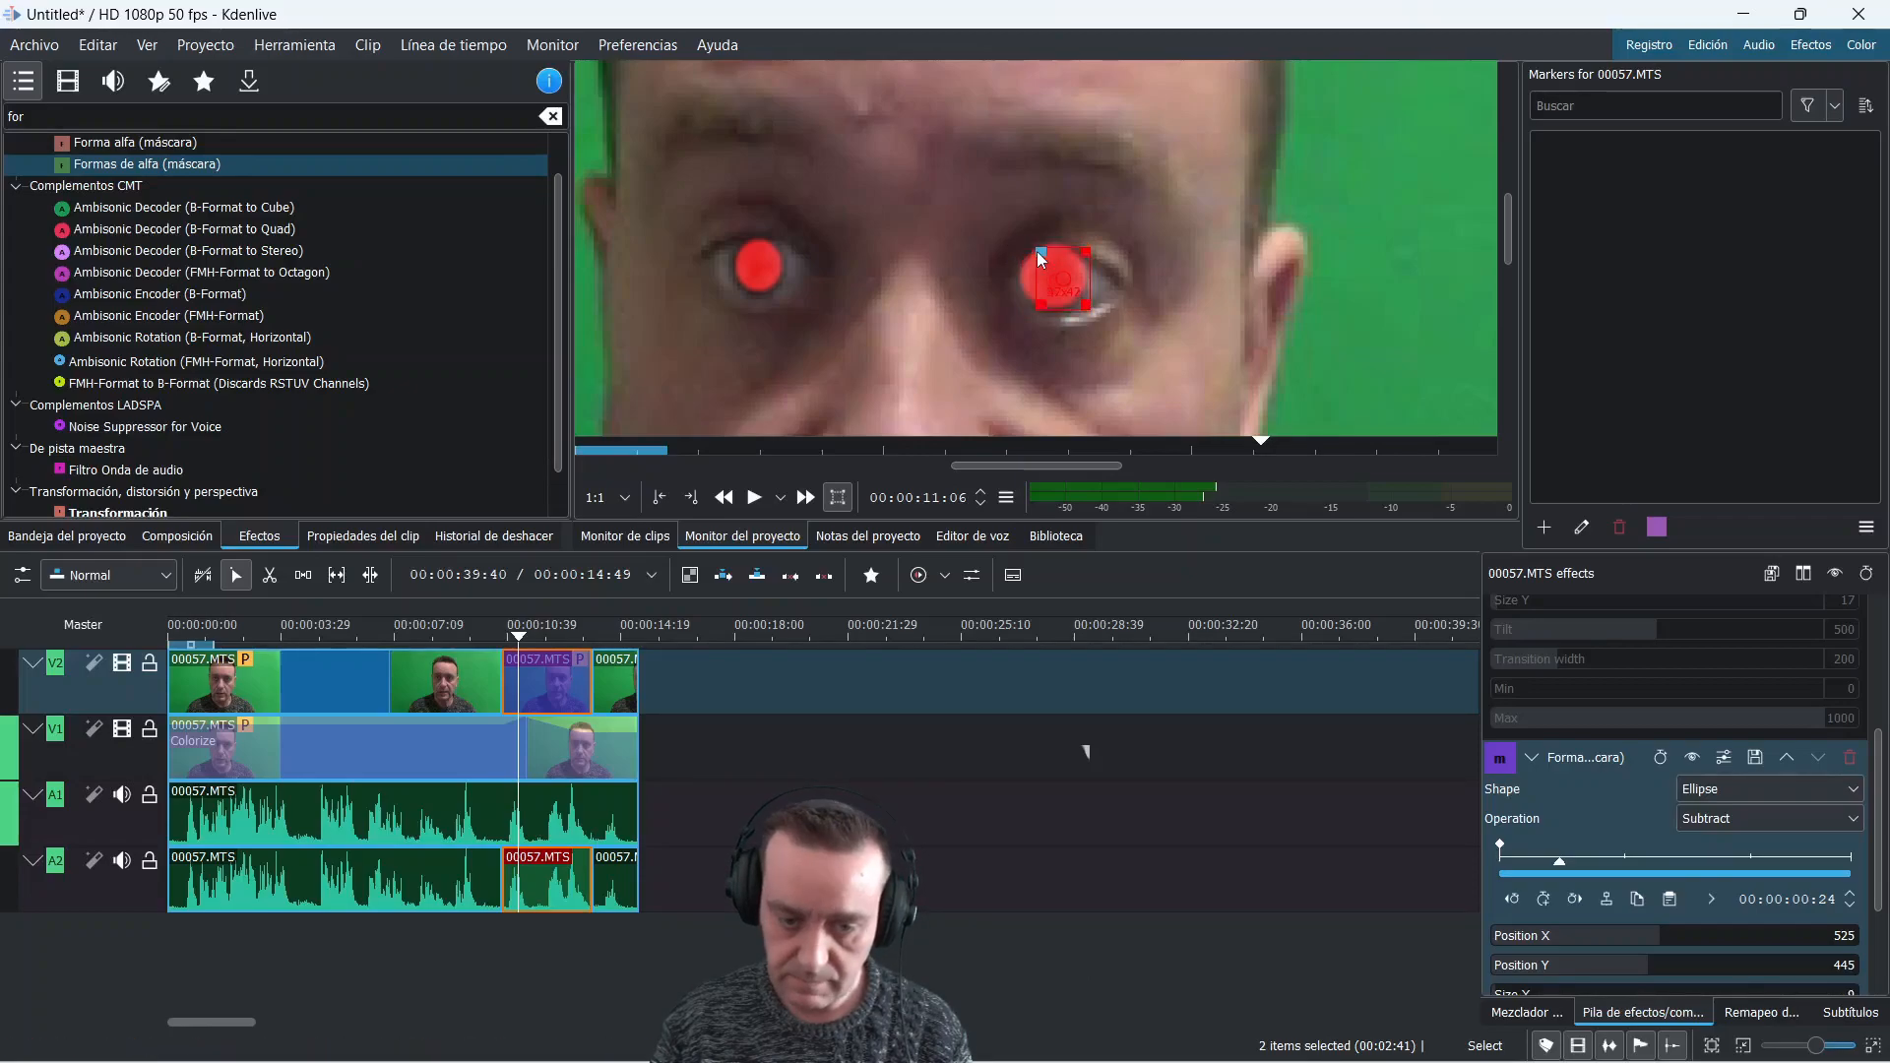
left_click_drag(1037, 251, 1041, 289)
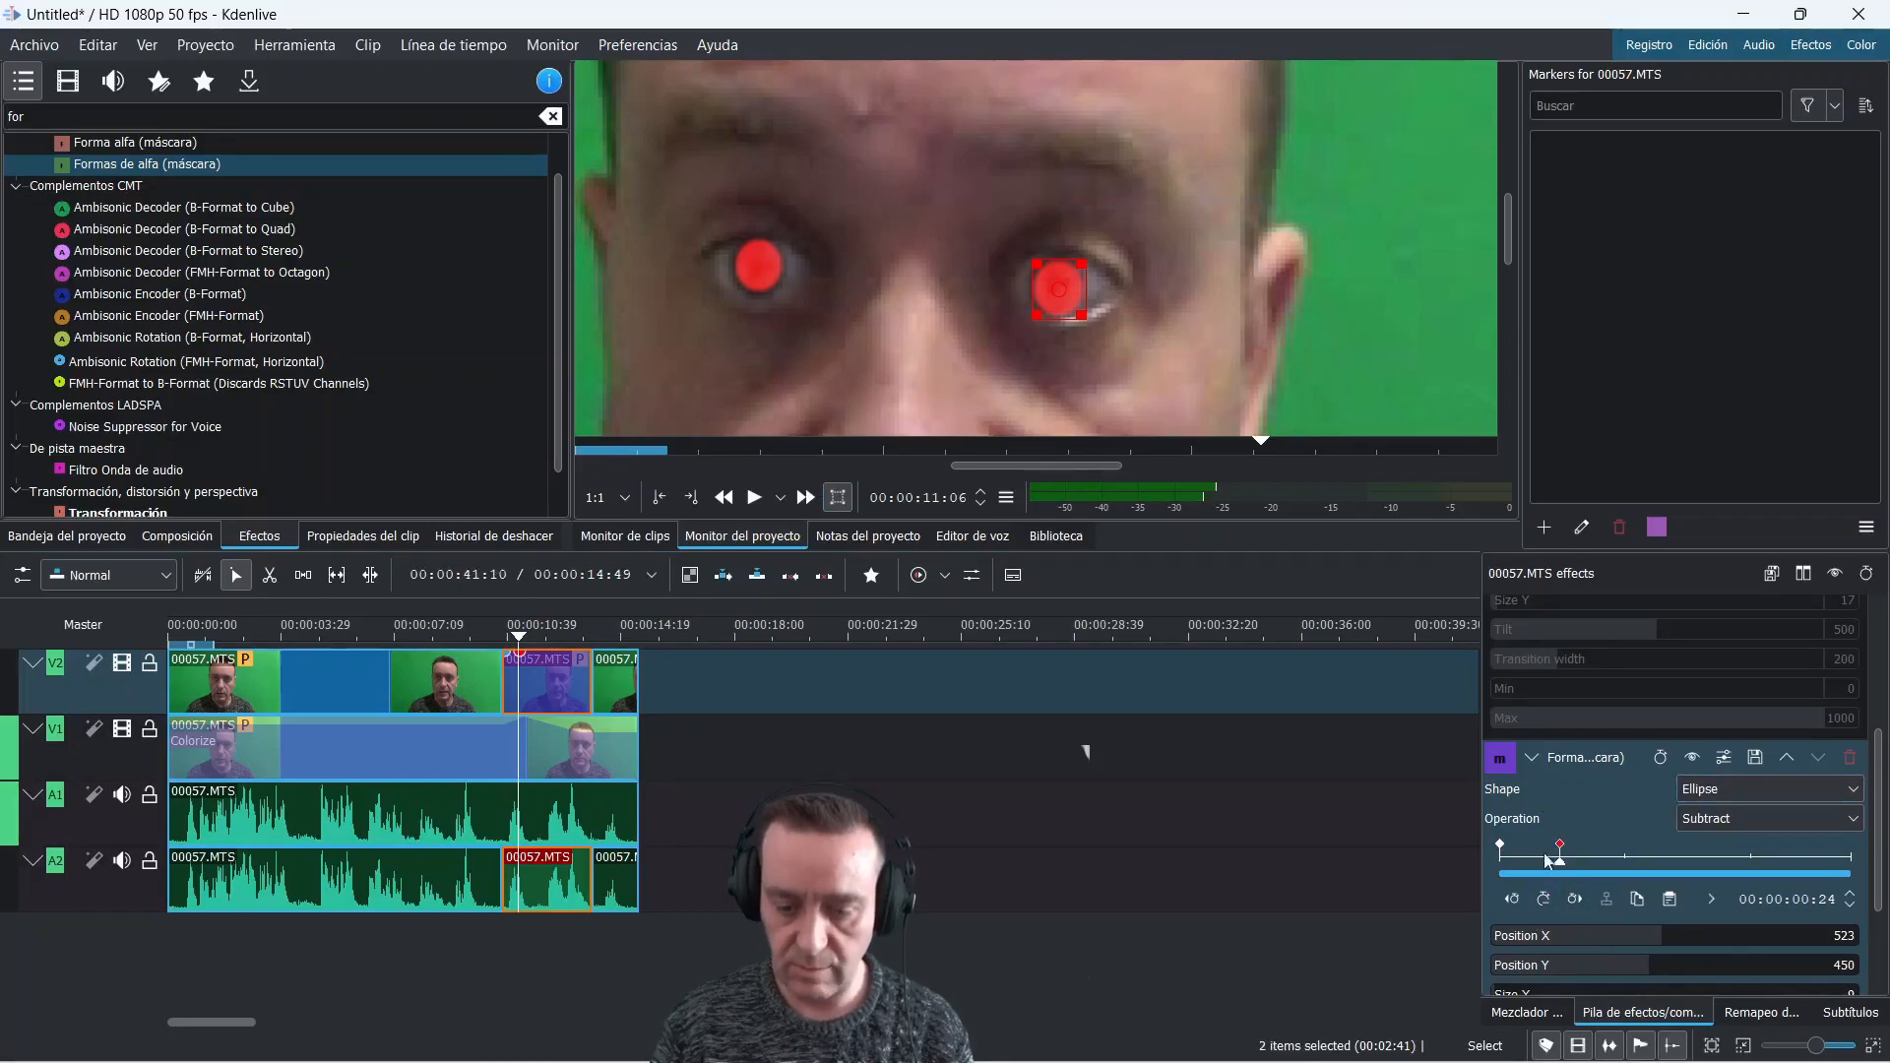
Add a second-mask keyframe at 00:00:01:16 and refit the ellipse over the iris at about Position X 518, Position Y 449
left_click_drag(1555, 864, 1667, 862)
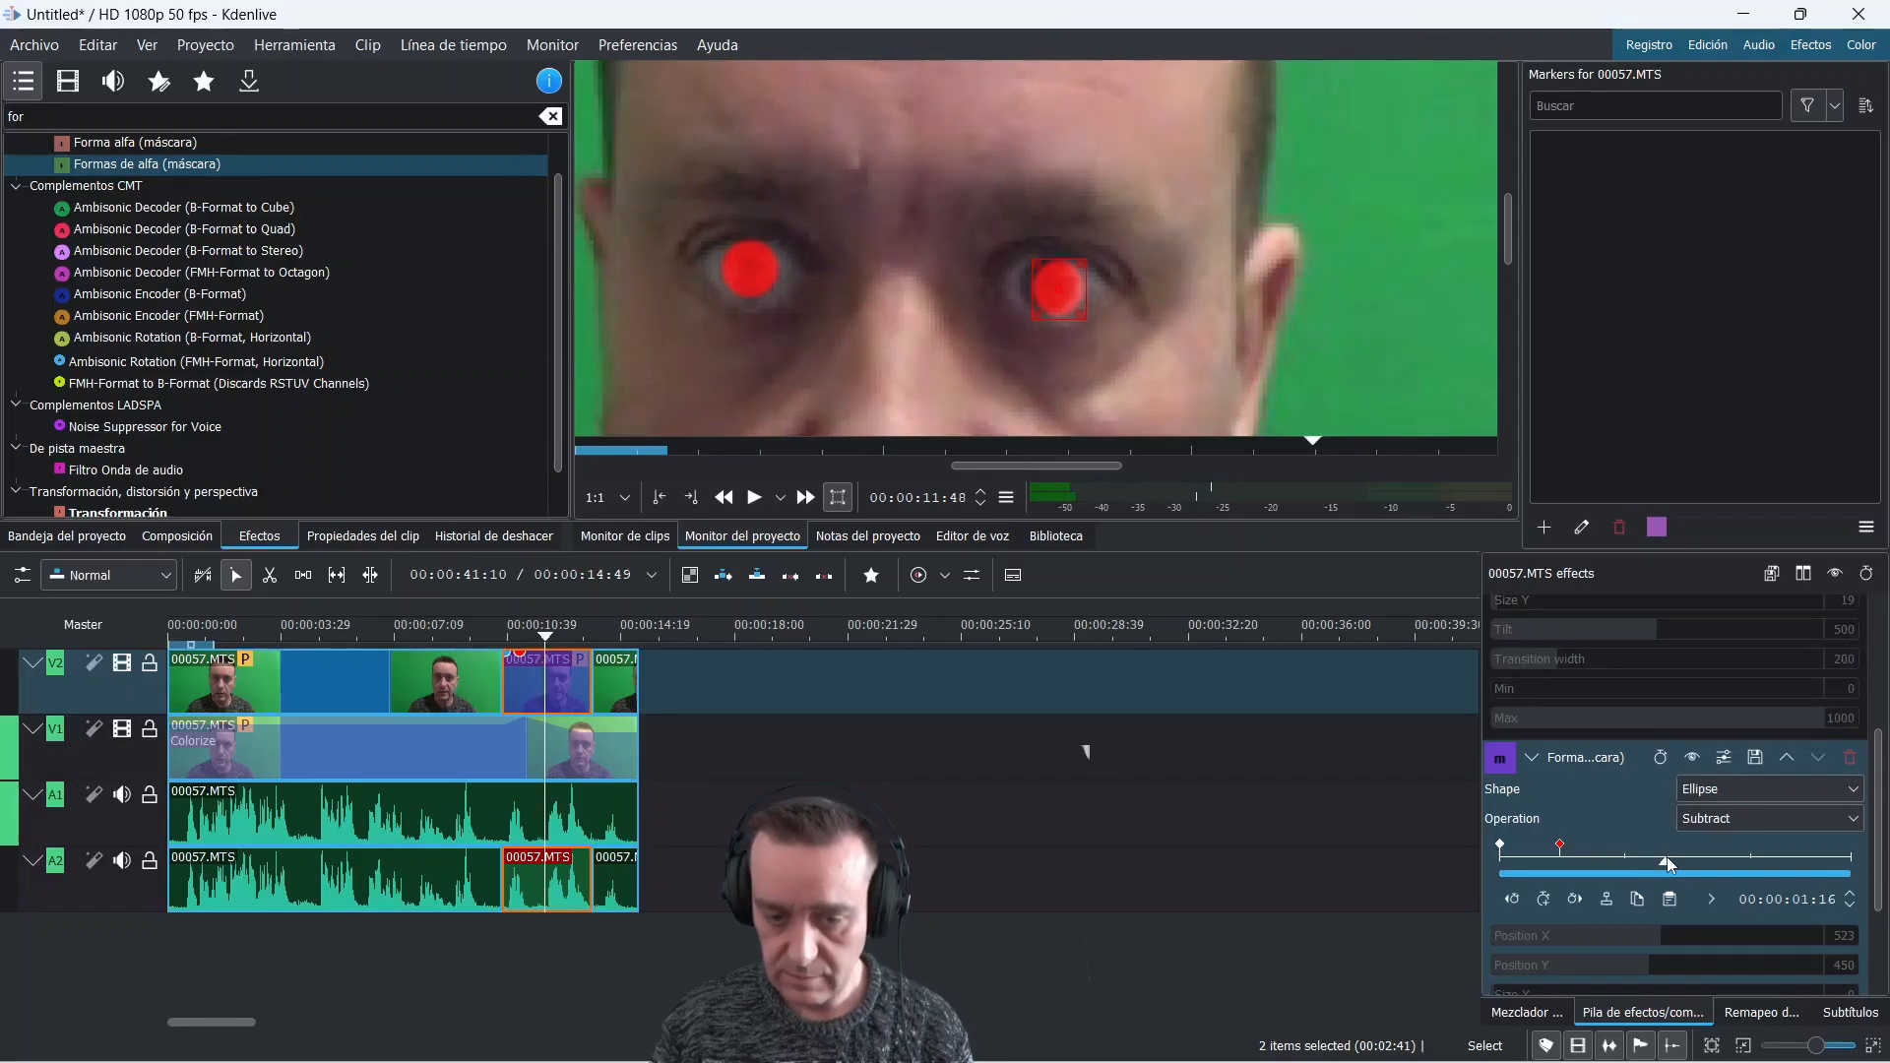
left_click(1544, 901)
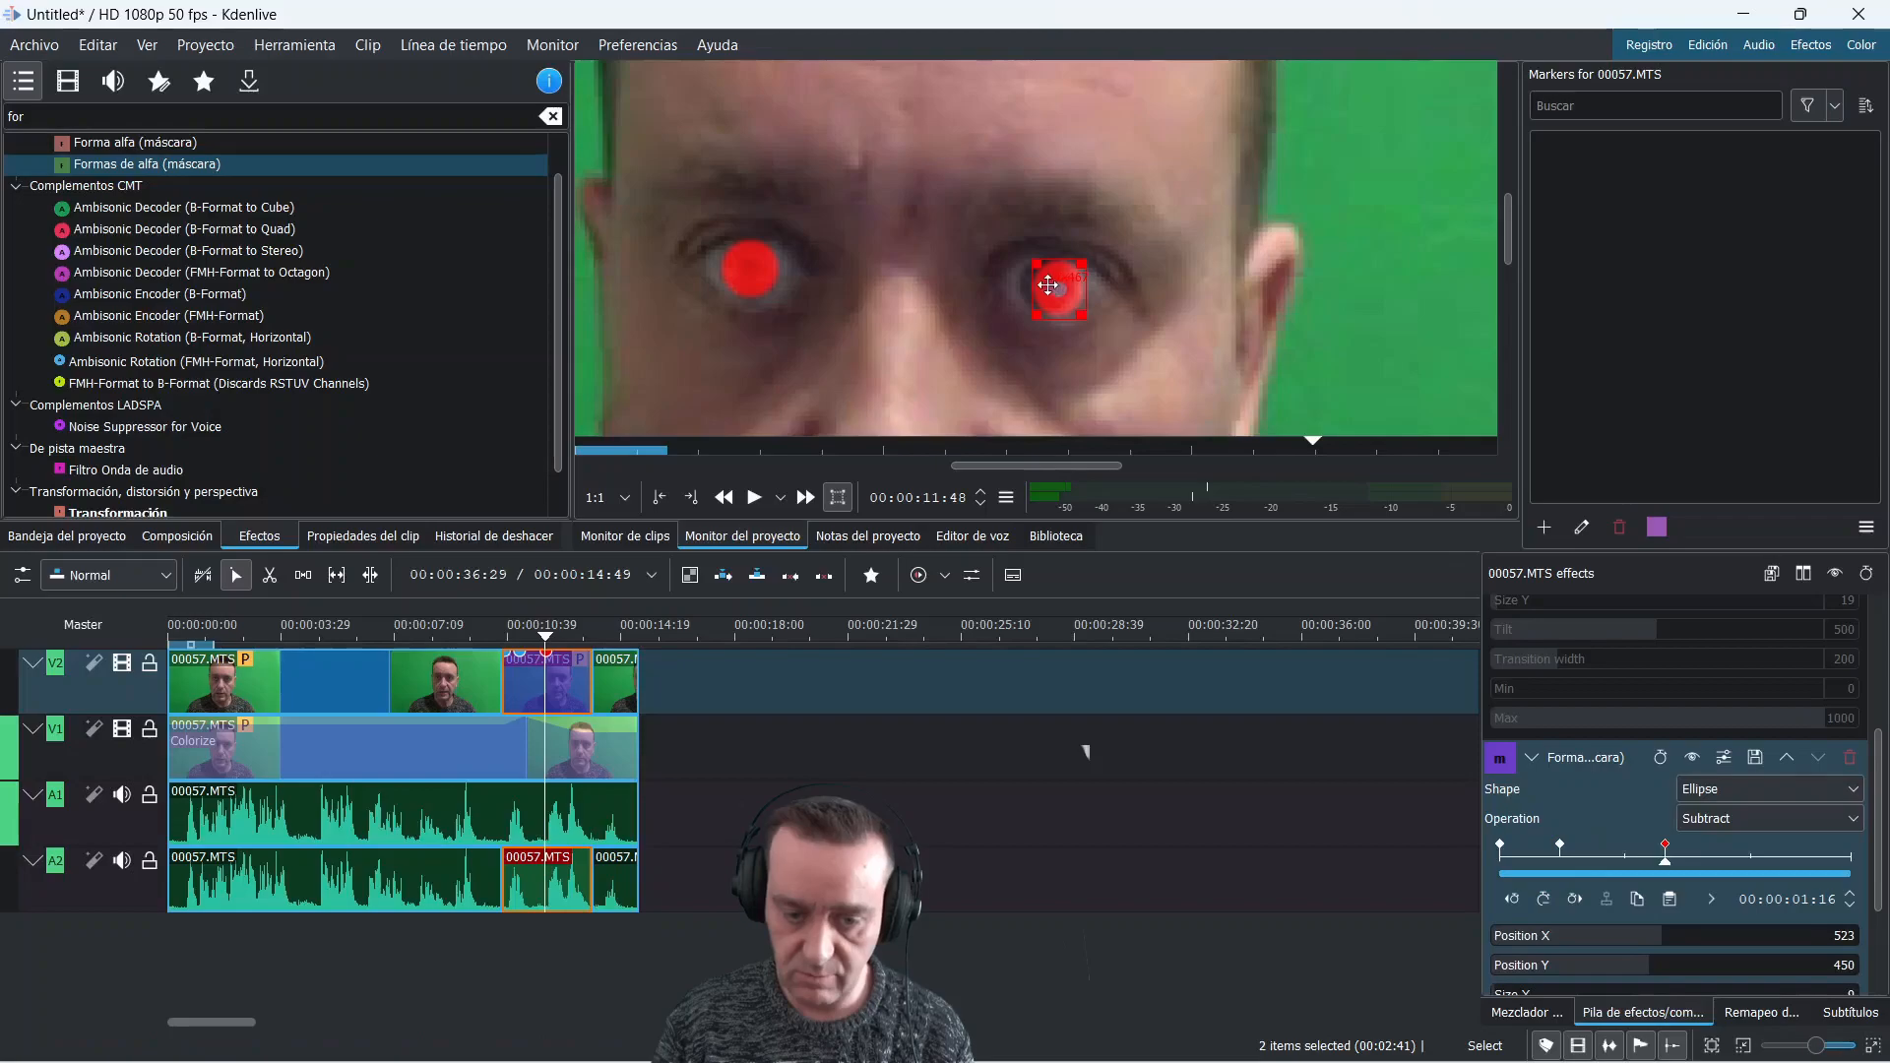
left_click_drag(1048, 285, 1057, 279)
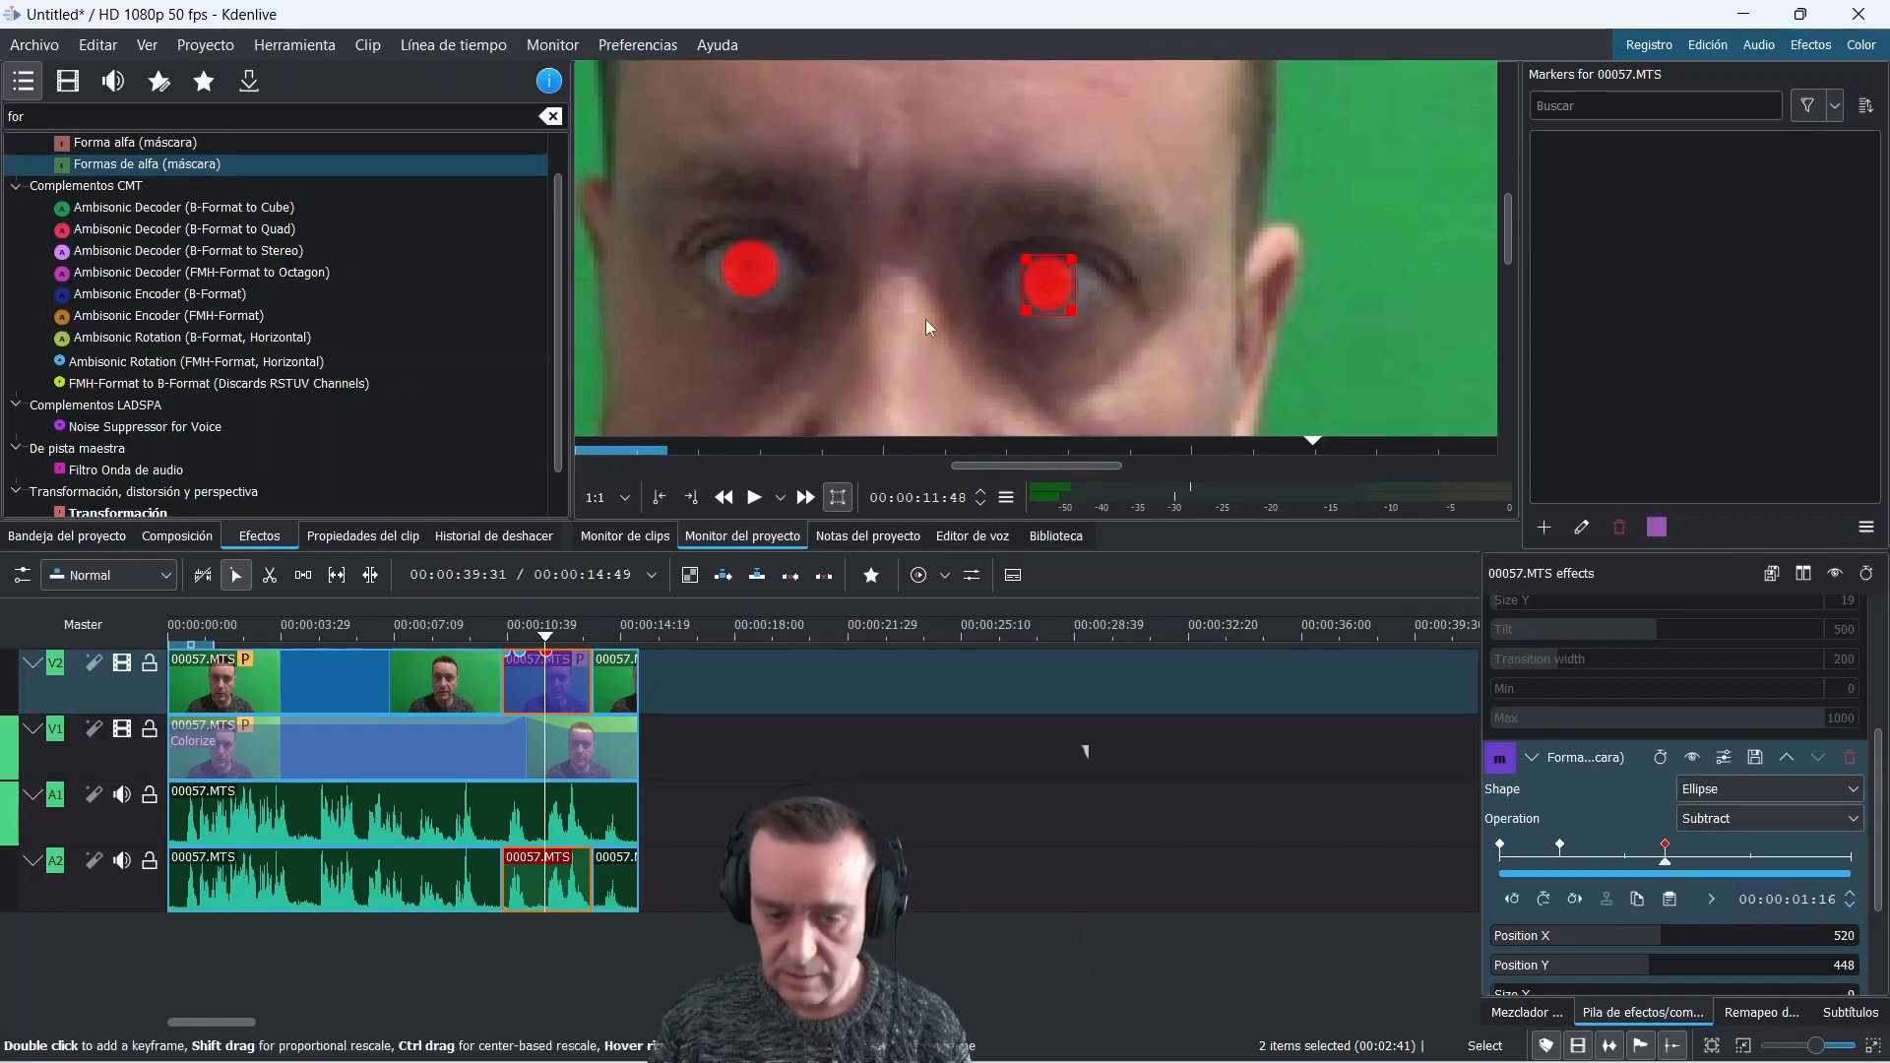
left_click_drag(1021, 311, 1020, 312)
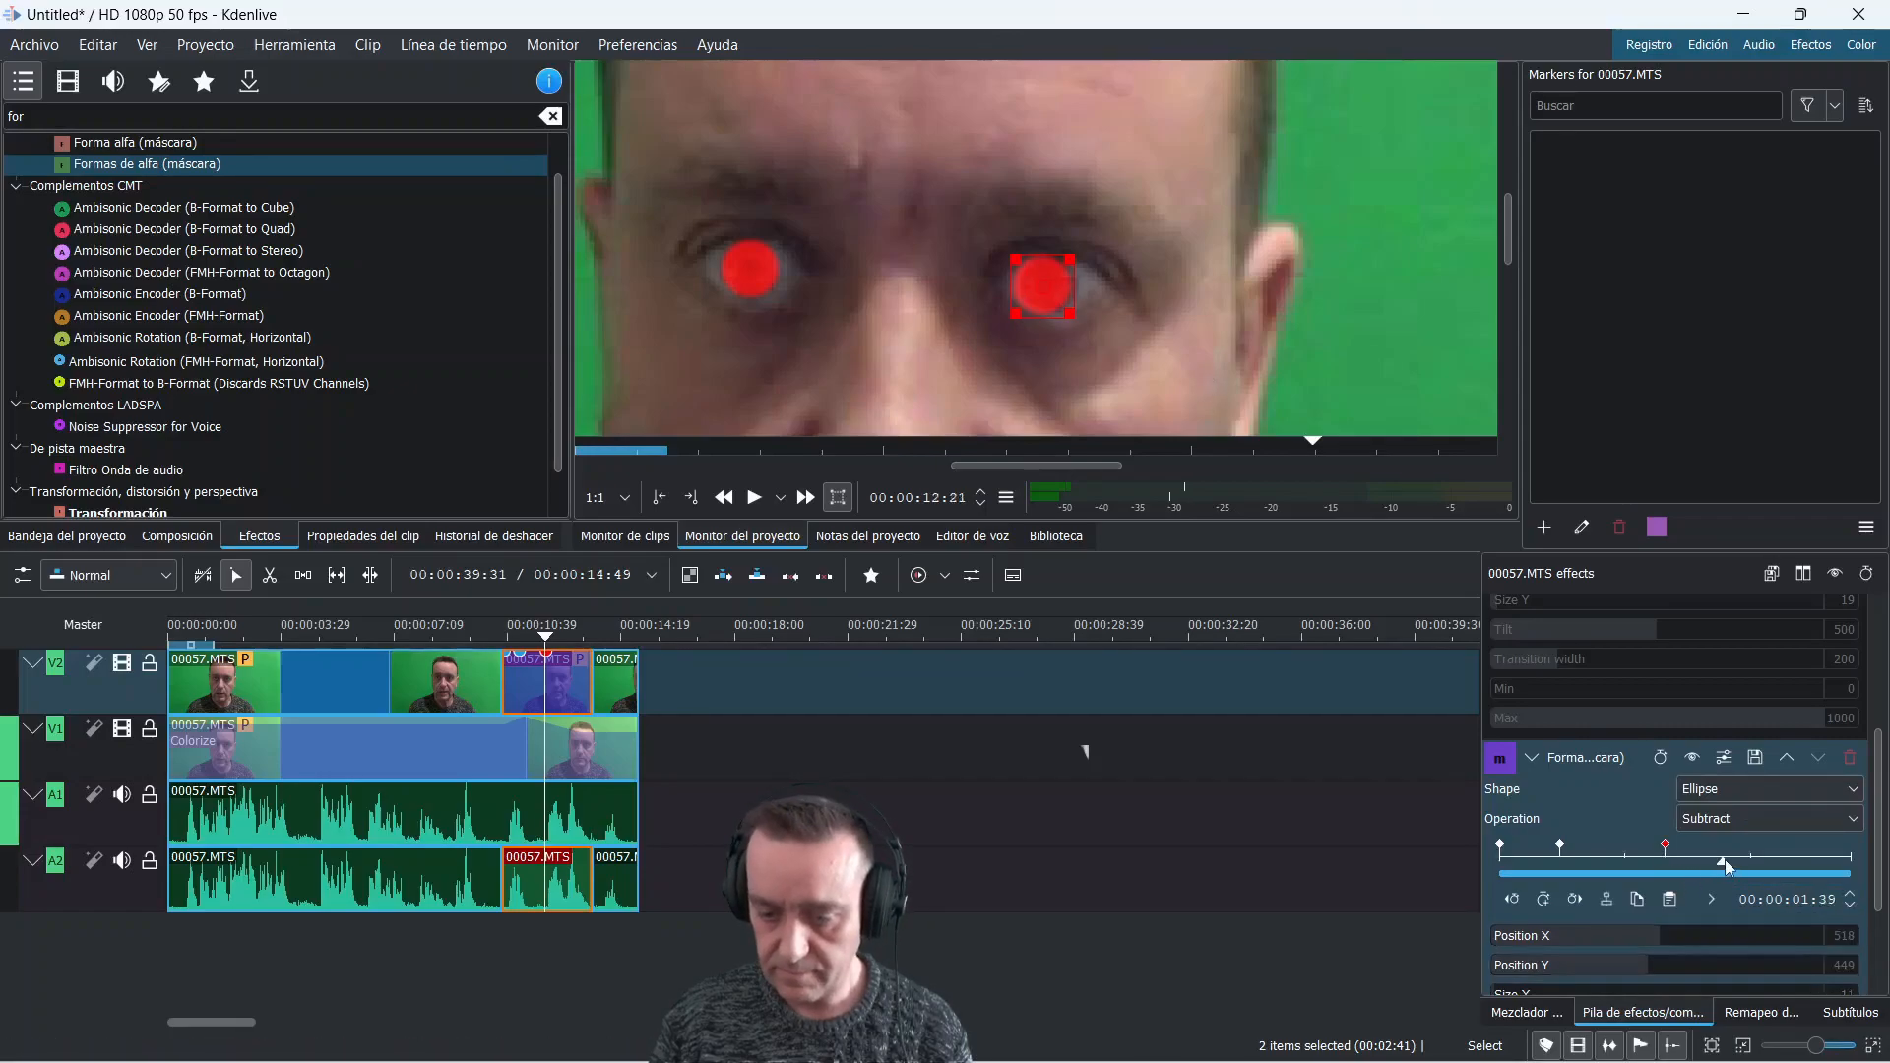
Keyframe the second ellipse over the iris at 00:00:01:39 (Position X 521, Y 446) and at the segment's end, 00:00:02:40 (Position X 522, Y 450)
left_click(1723, 861)
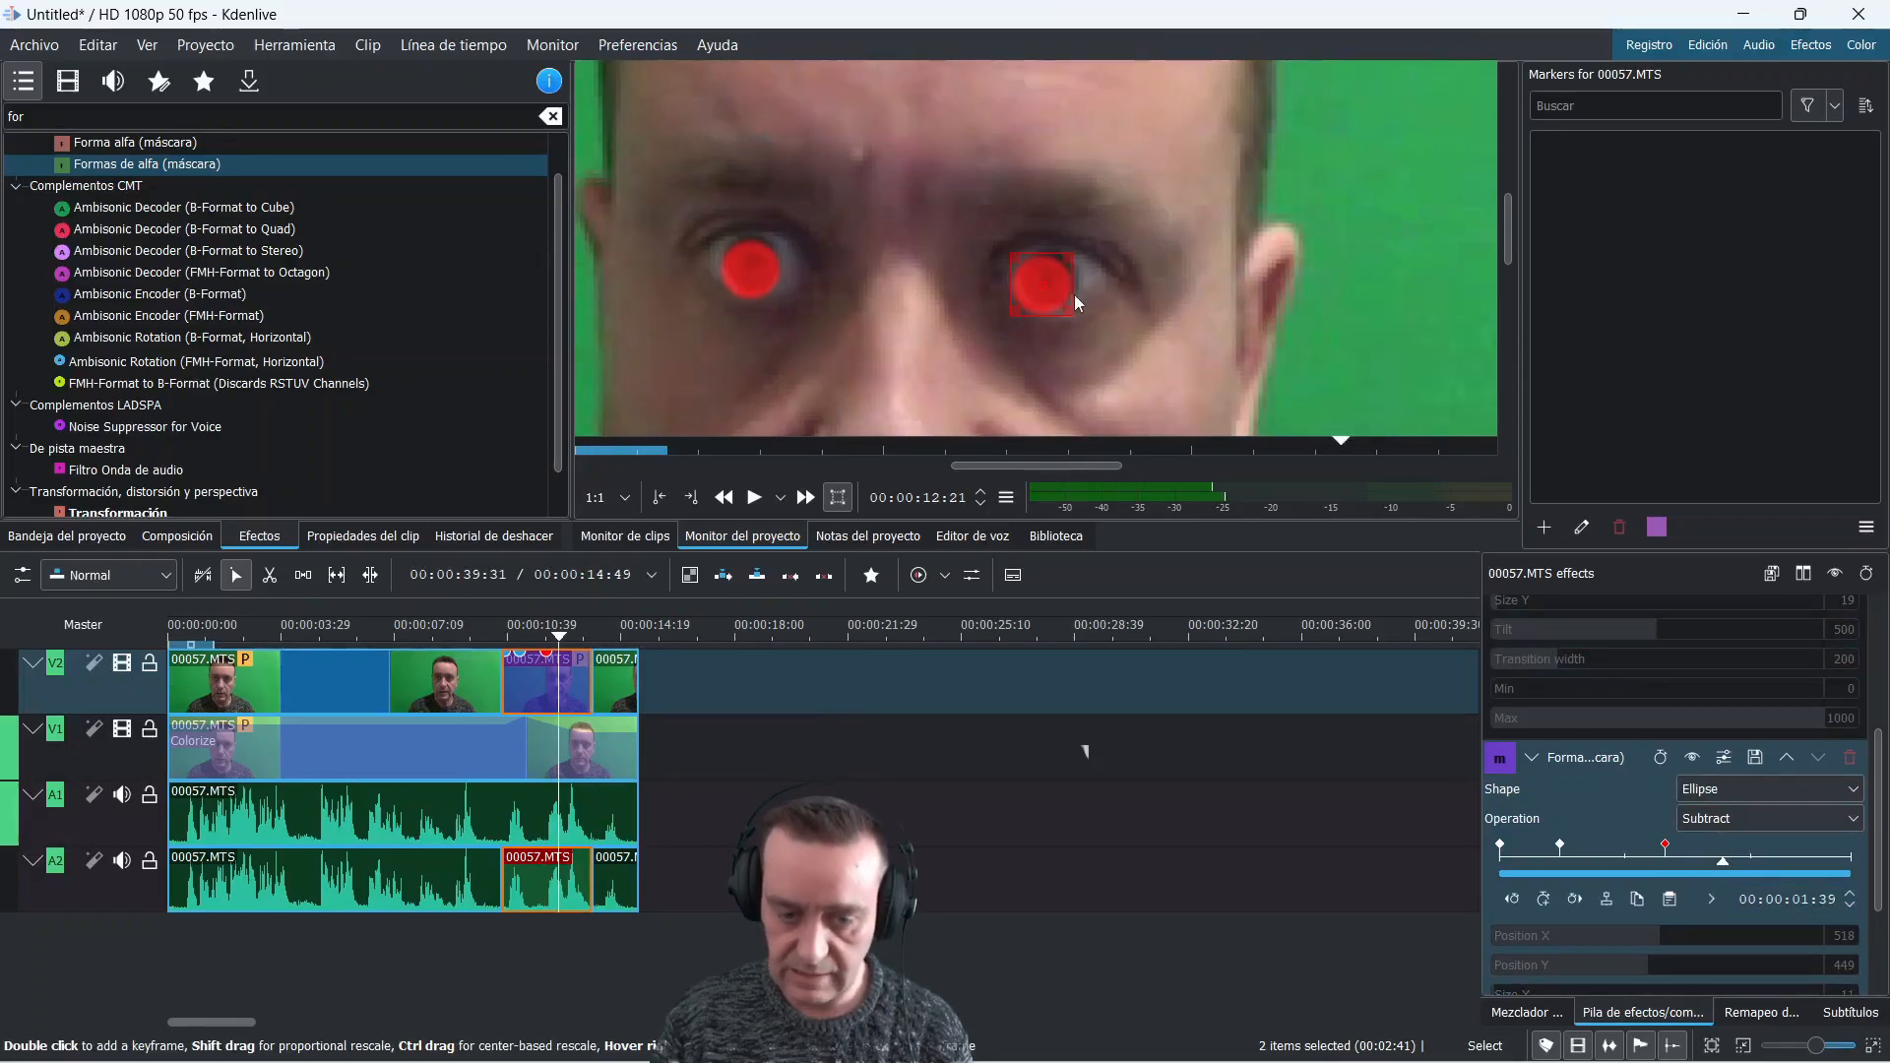
left_click_drag(1047, 280, 1063, 279)
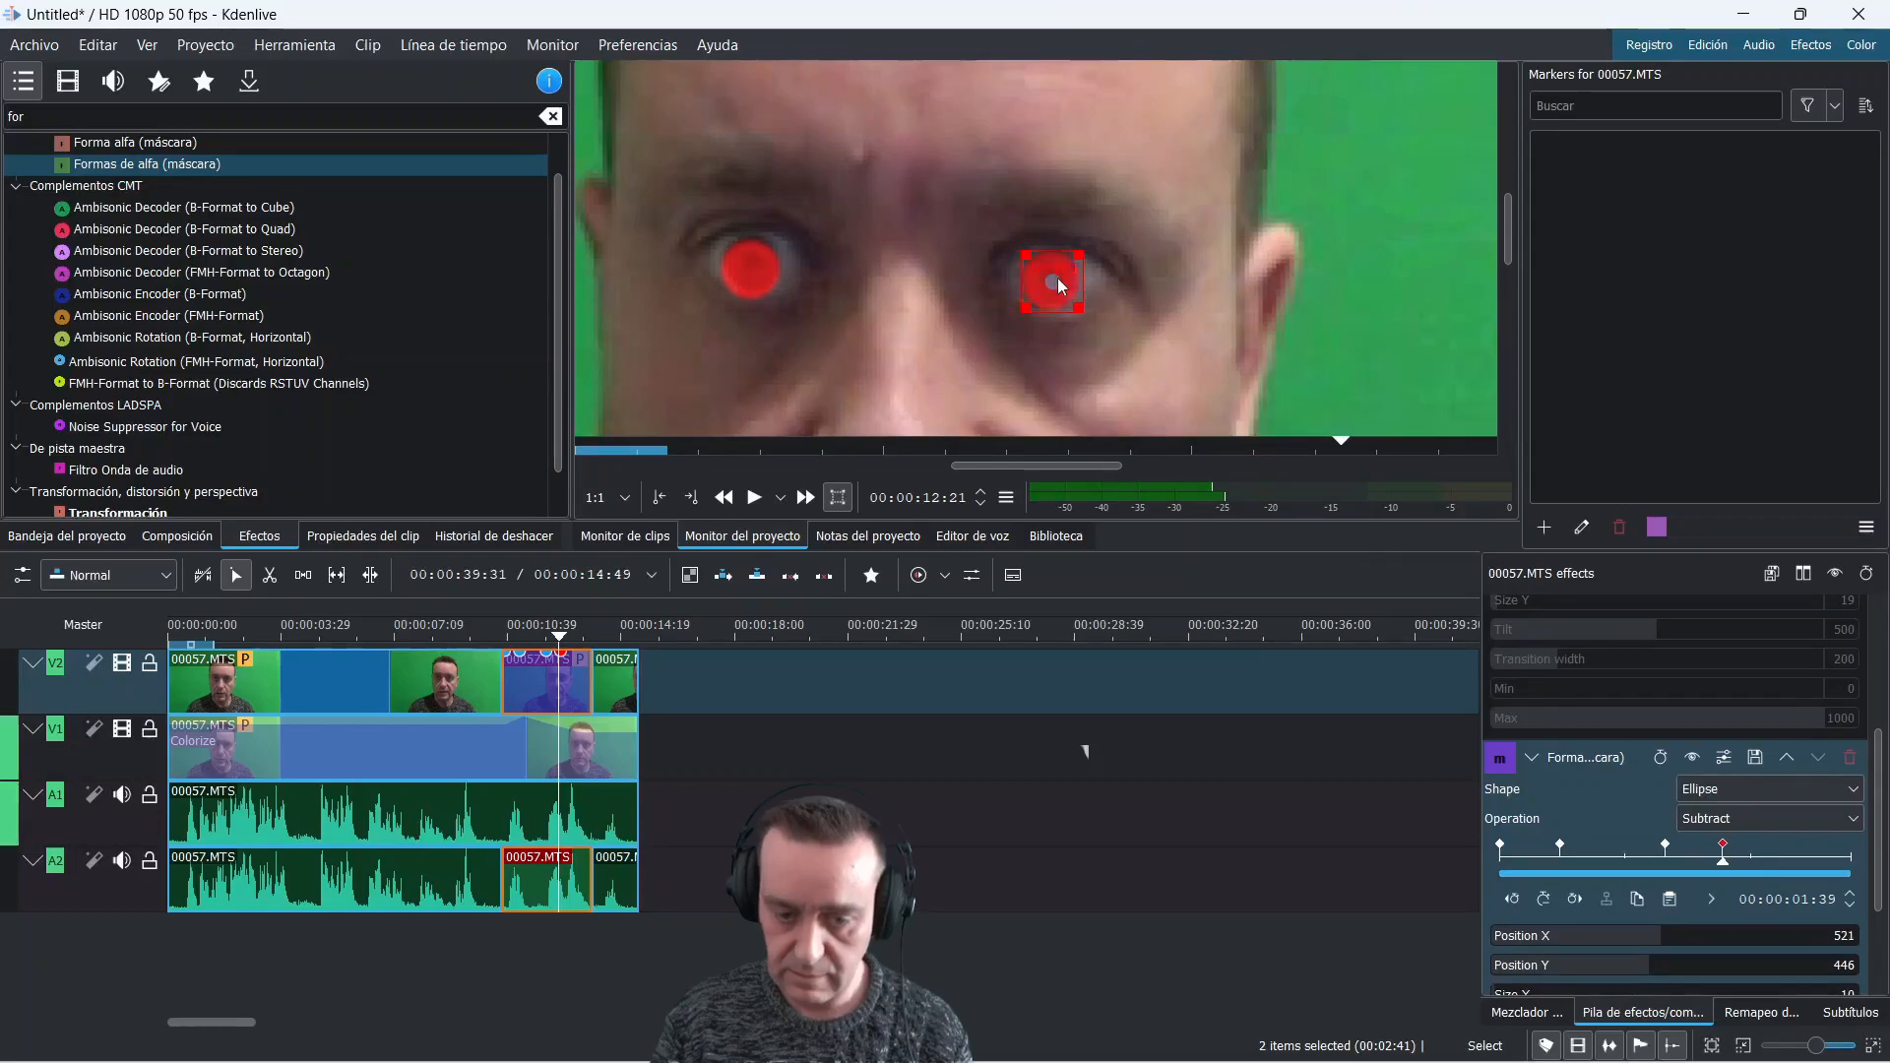
left_click(1786, 861)
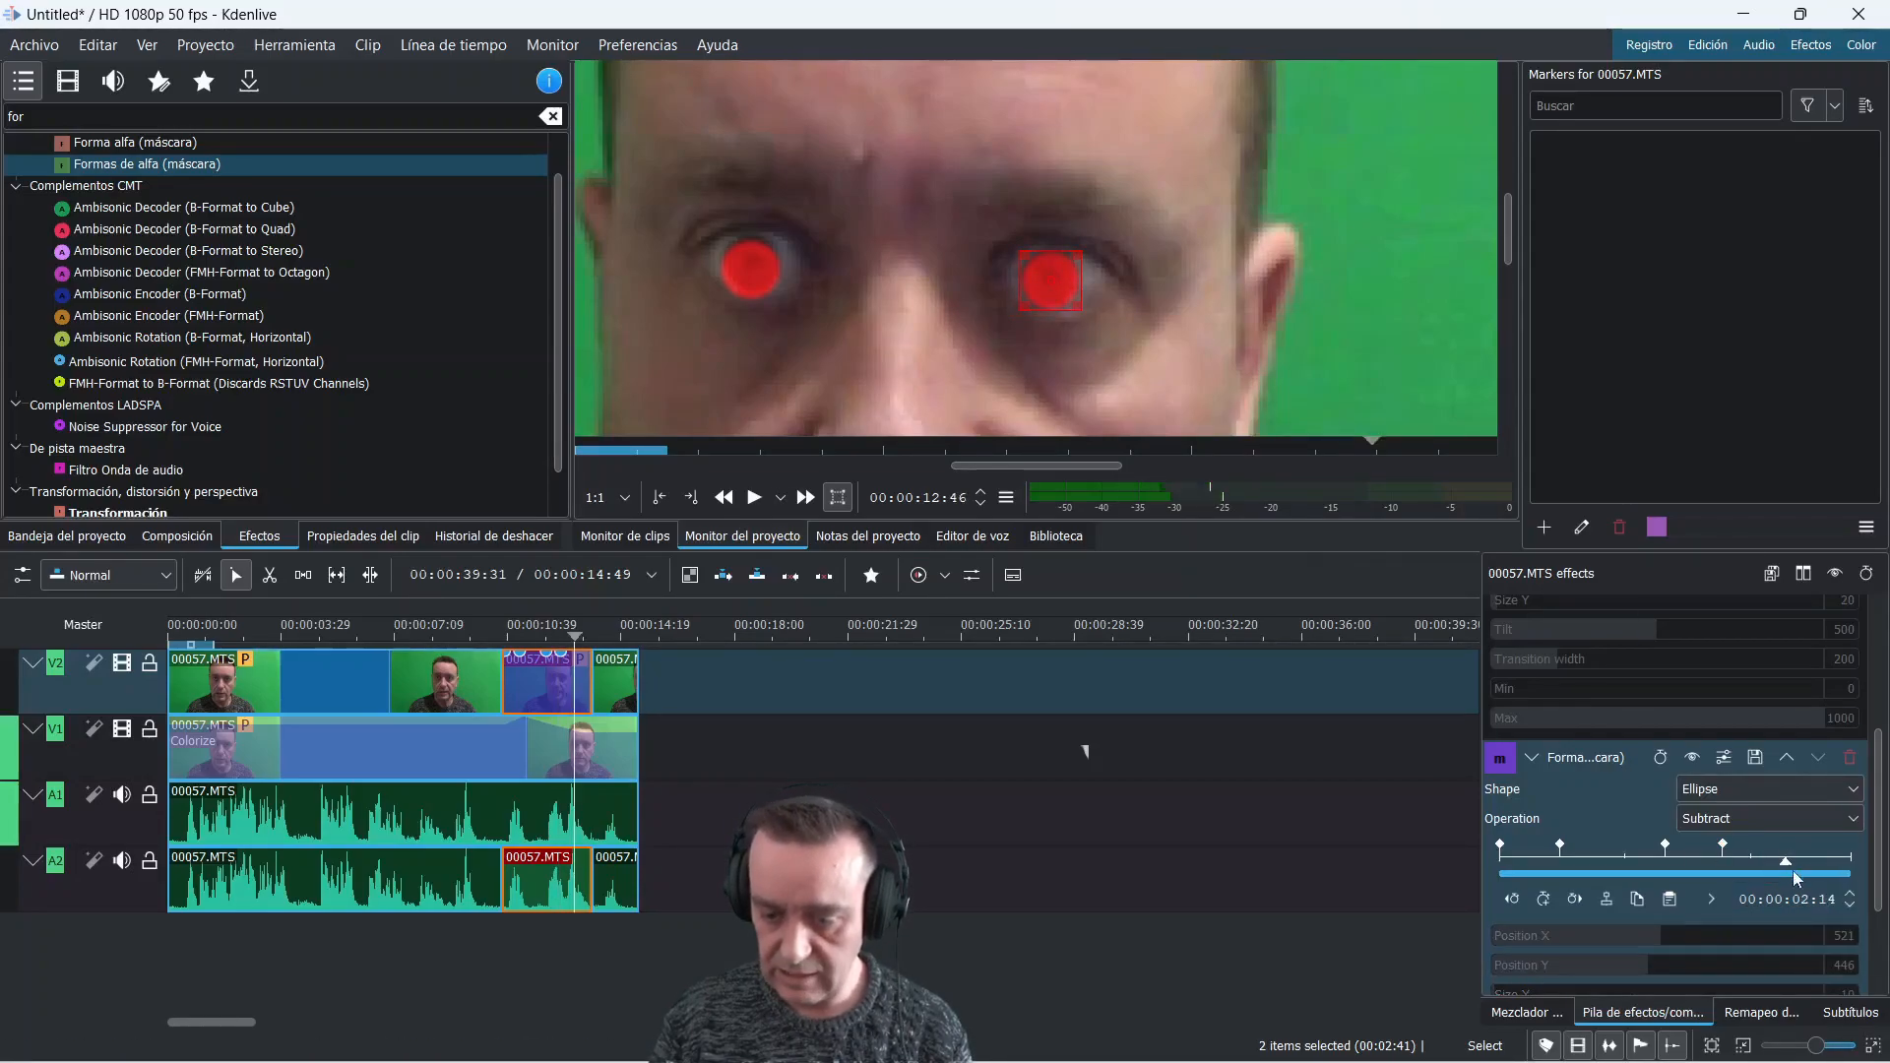
left_click(1848, 865)
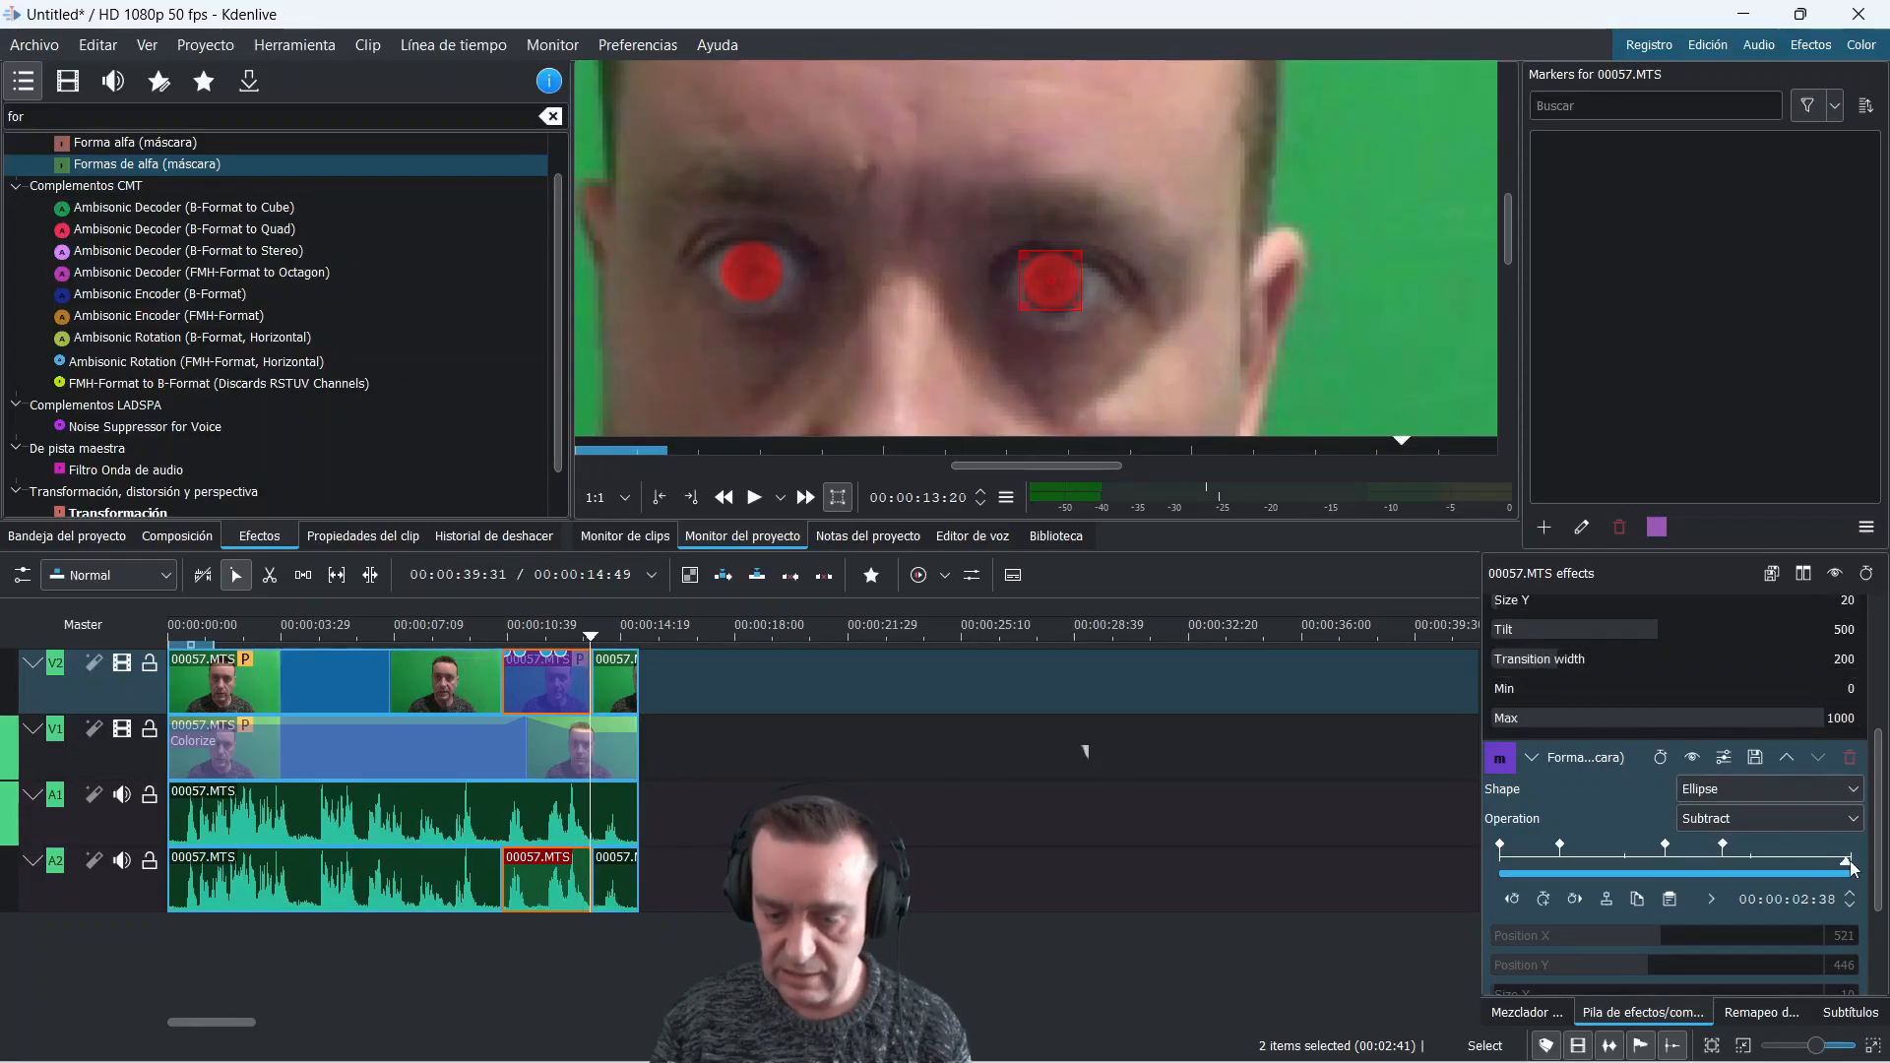
left_click_drag(1851, 866, 1863, 869)
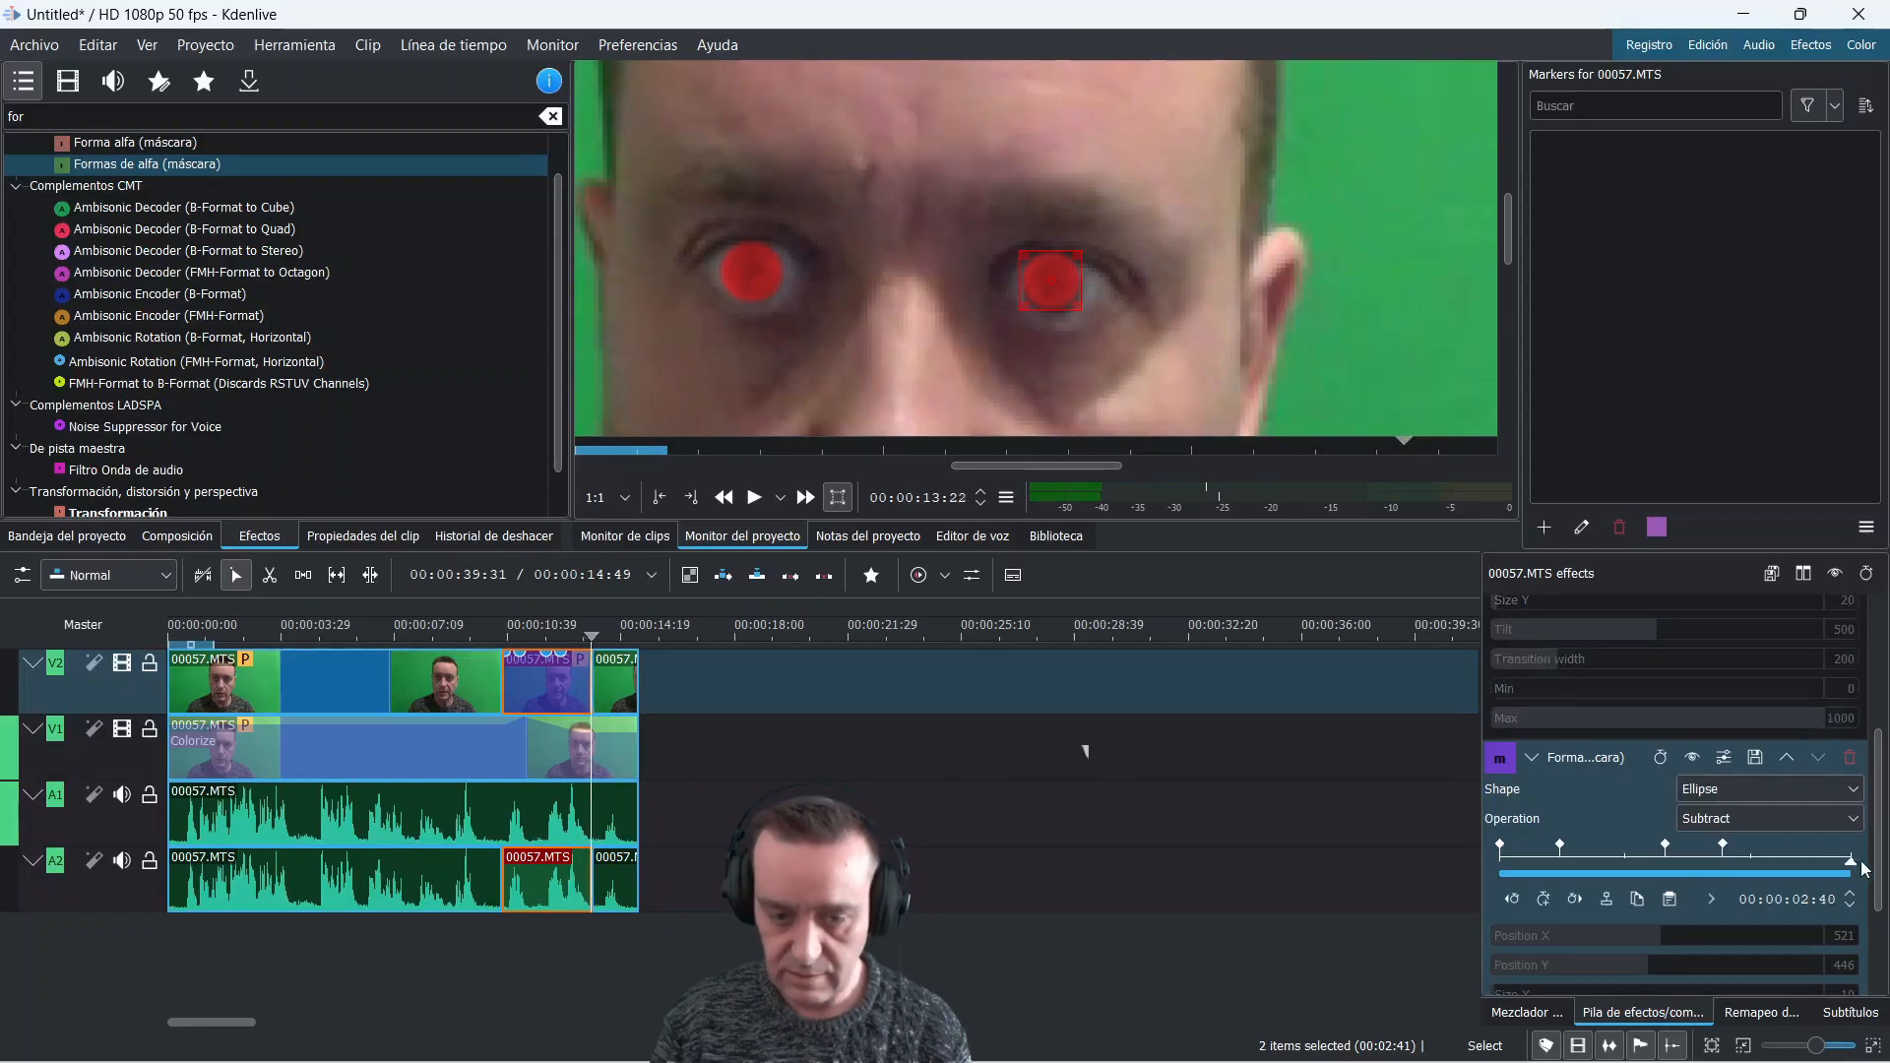
left_click(1059, 291)
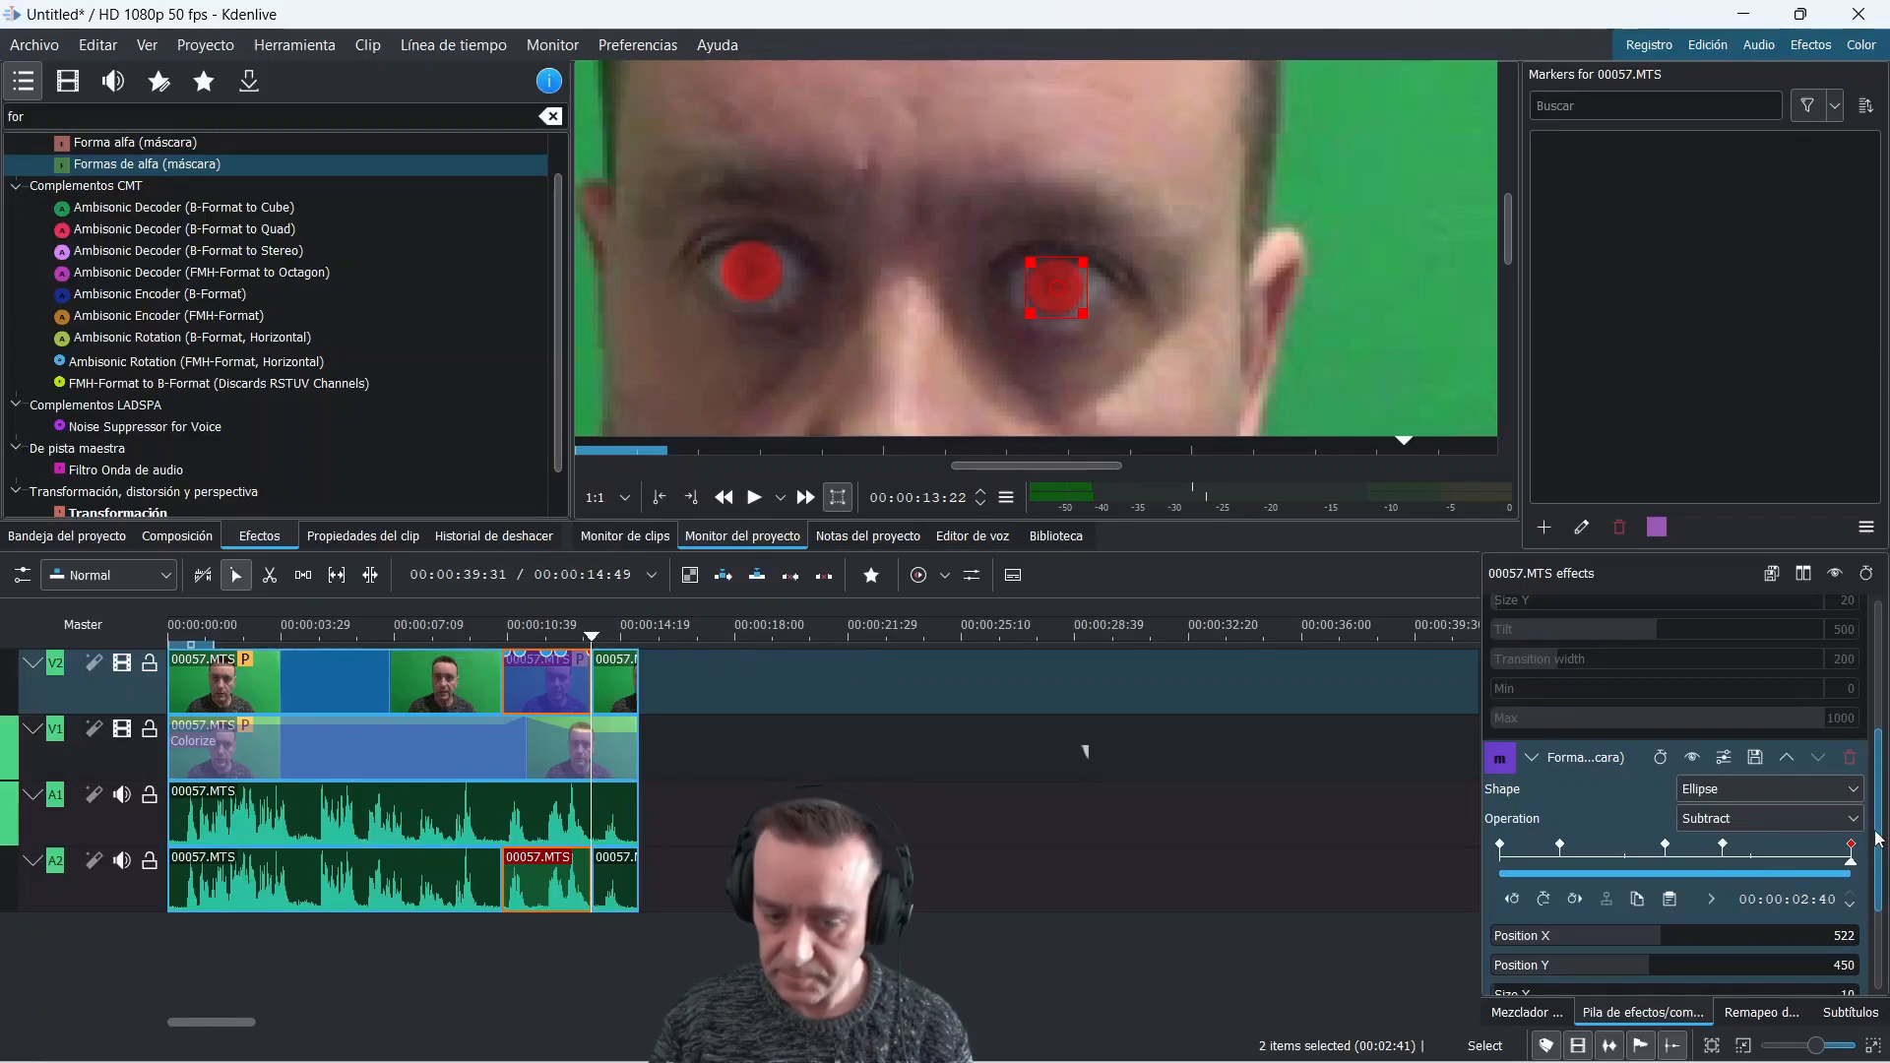
left_click_drag(1879, 838, 1883, 871)
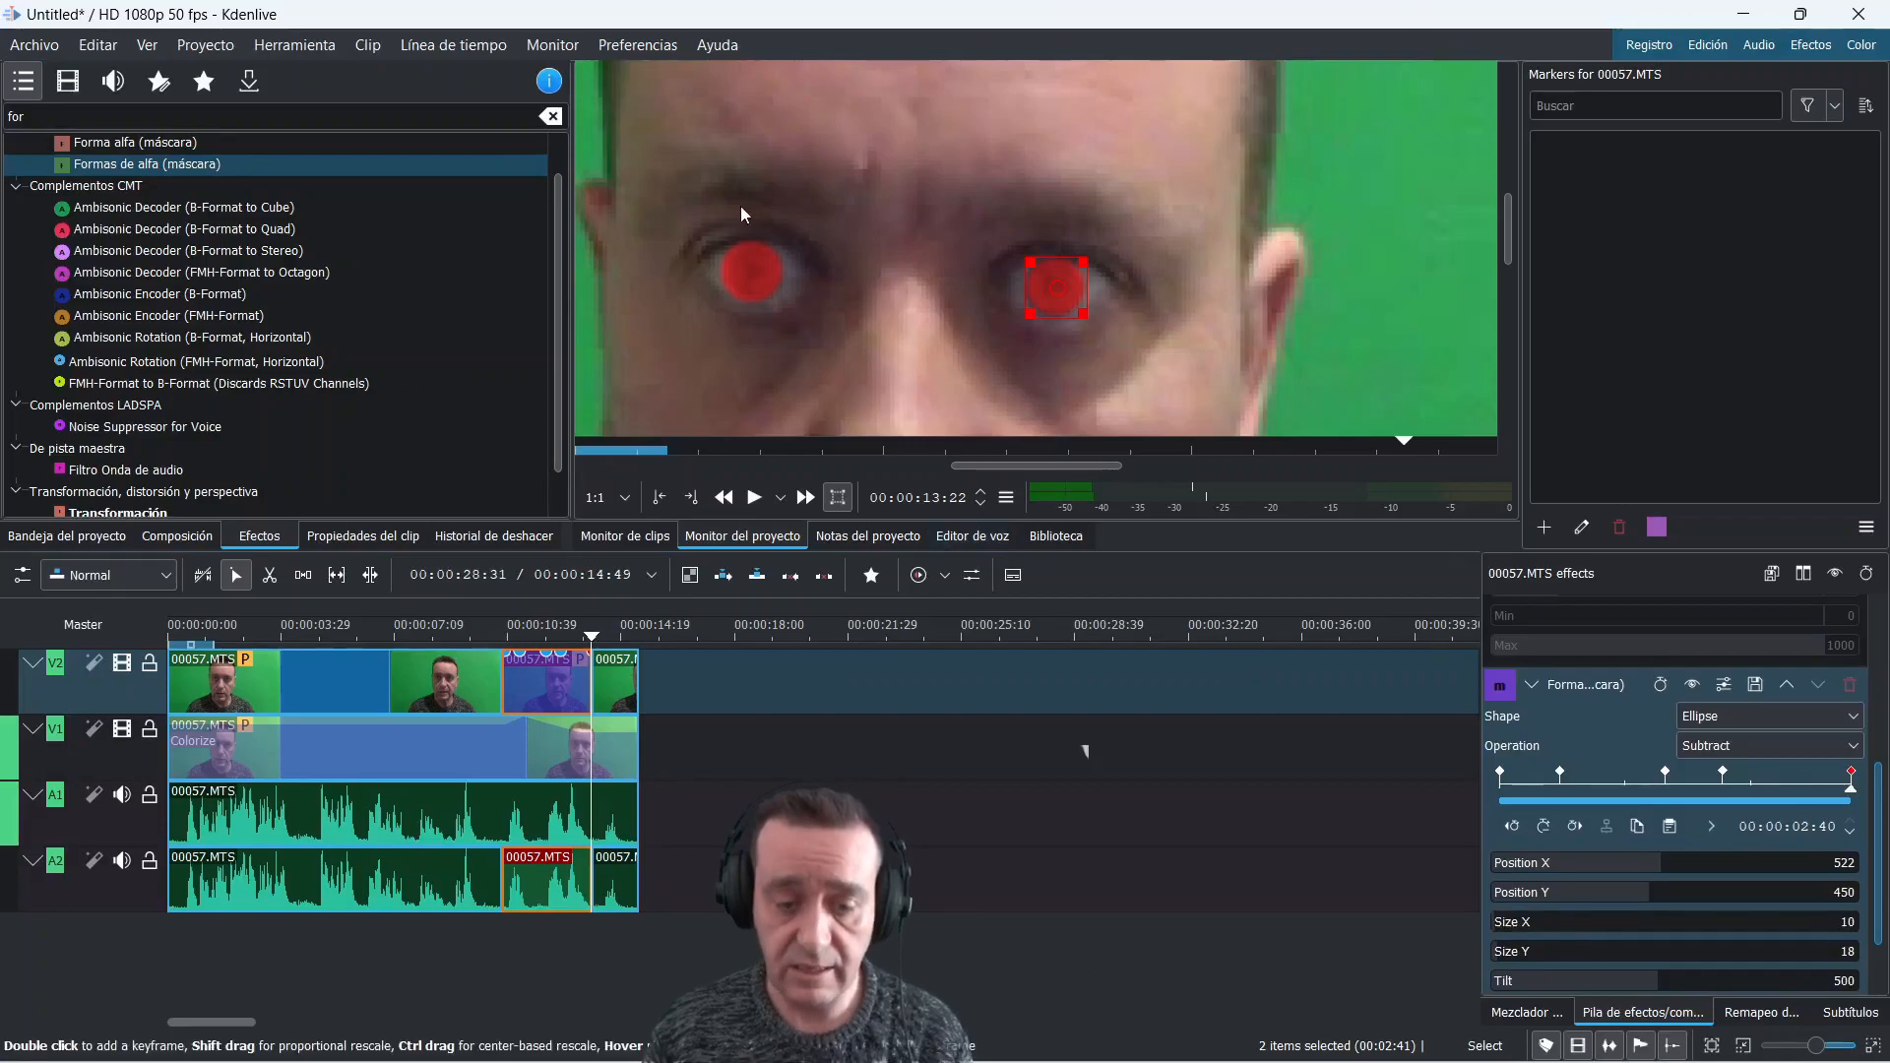
Scrub back to the start of the masked segment and play the red-eye passage from about 00:00:10:37
left_click(582, 640)
left_click_drag(582, 640, 492, 618)
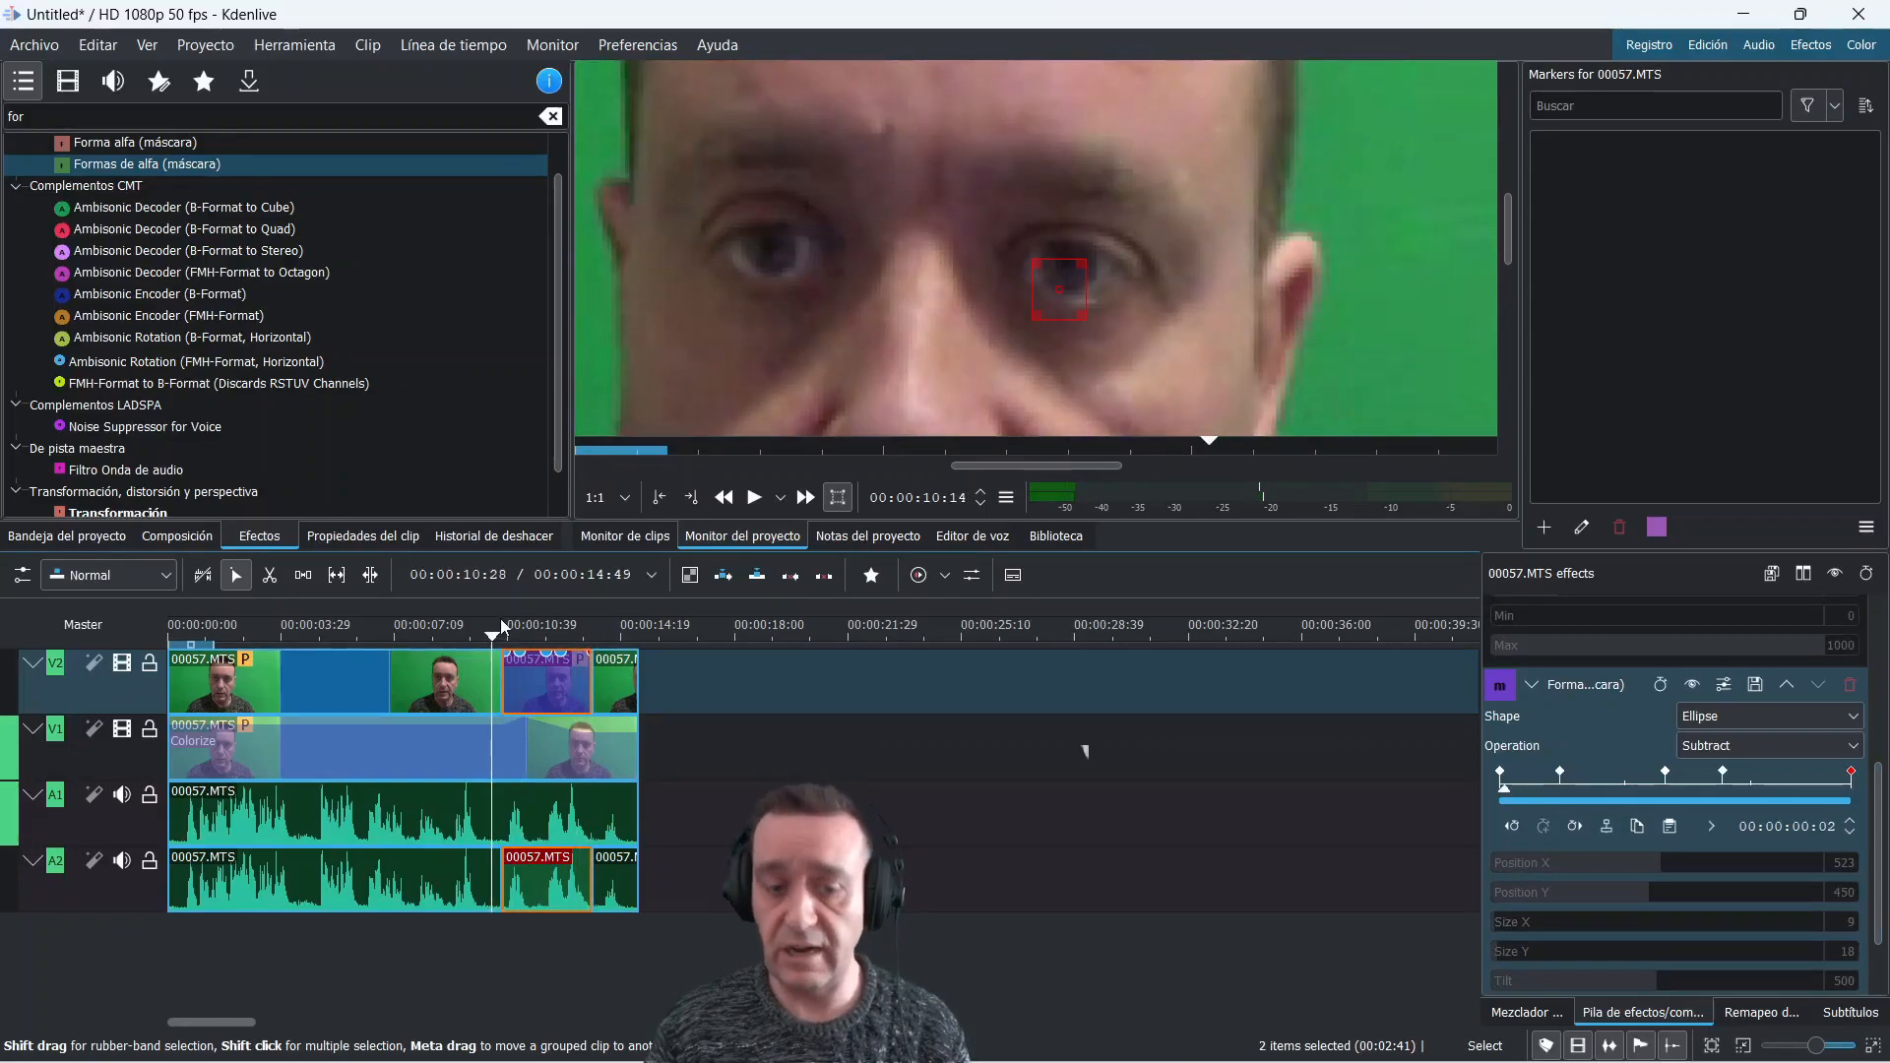
left_click_drag(500, 619, 511, 640)
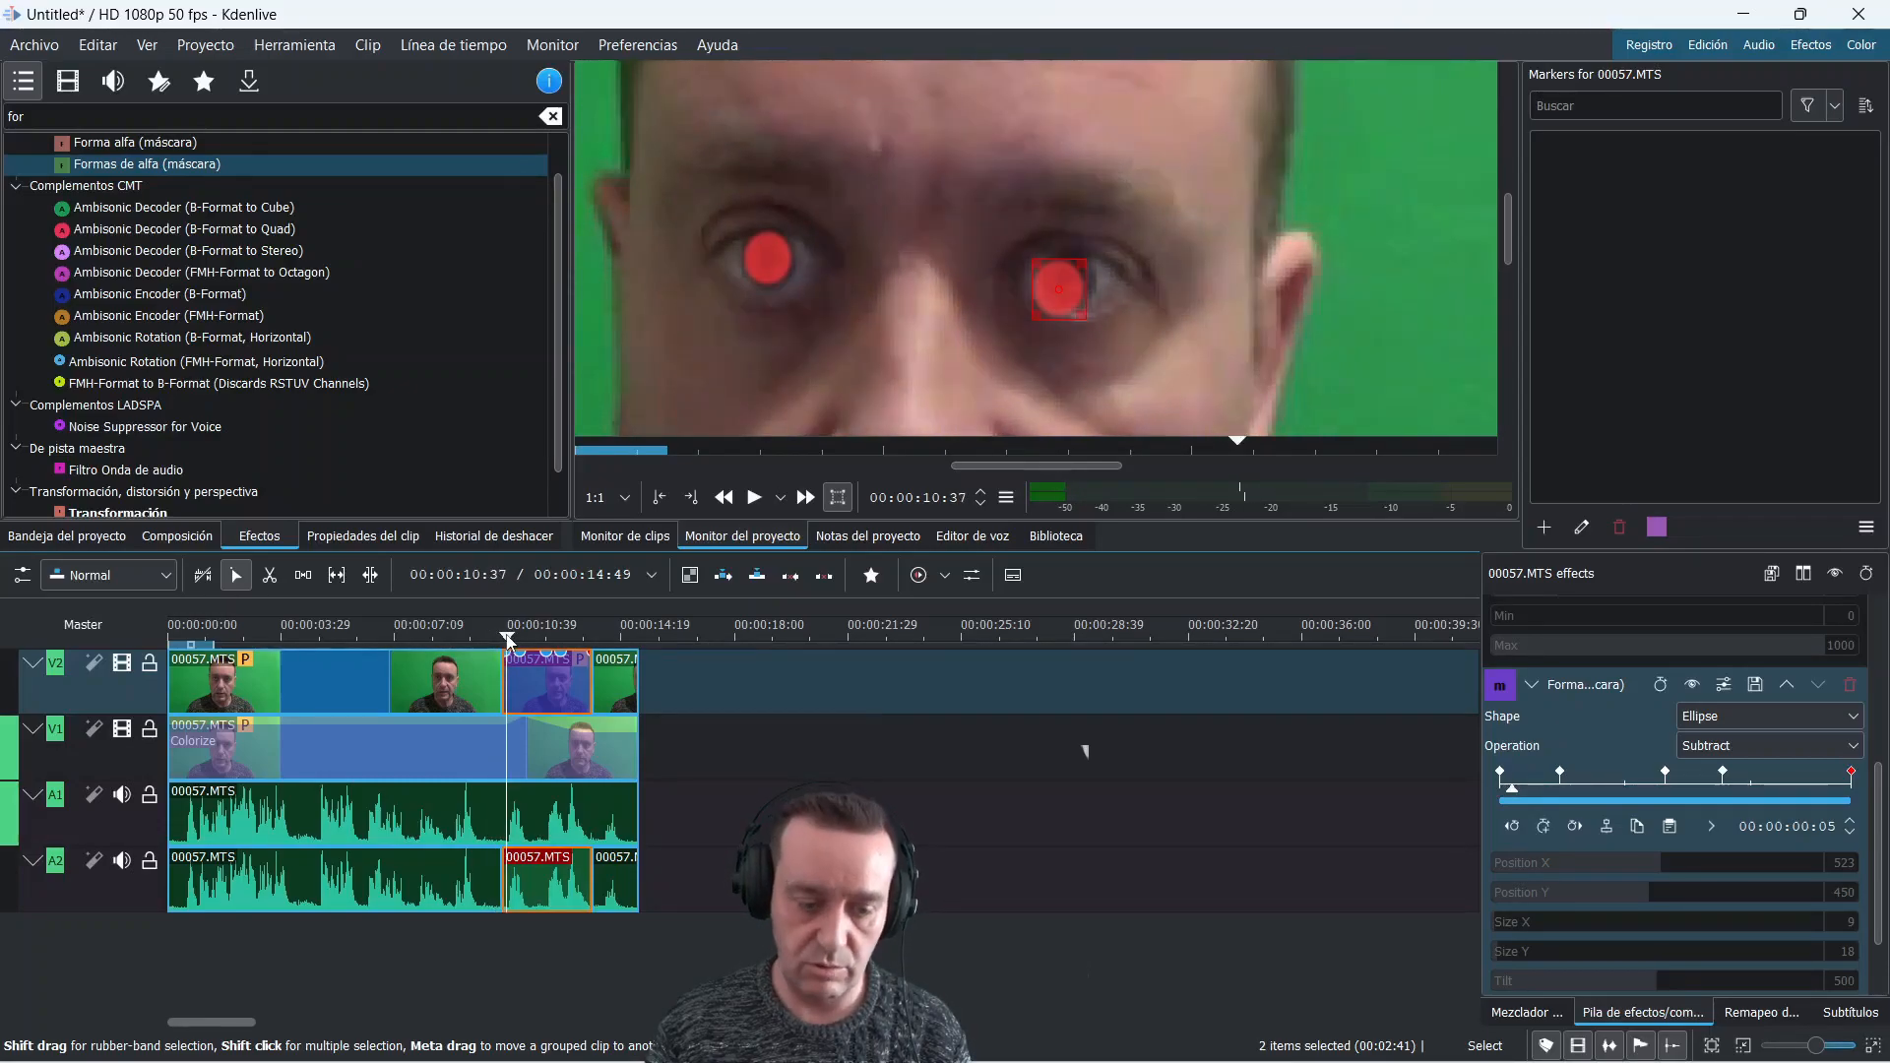
left_click(754, 498)
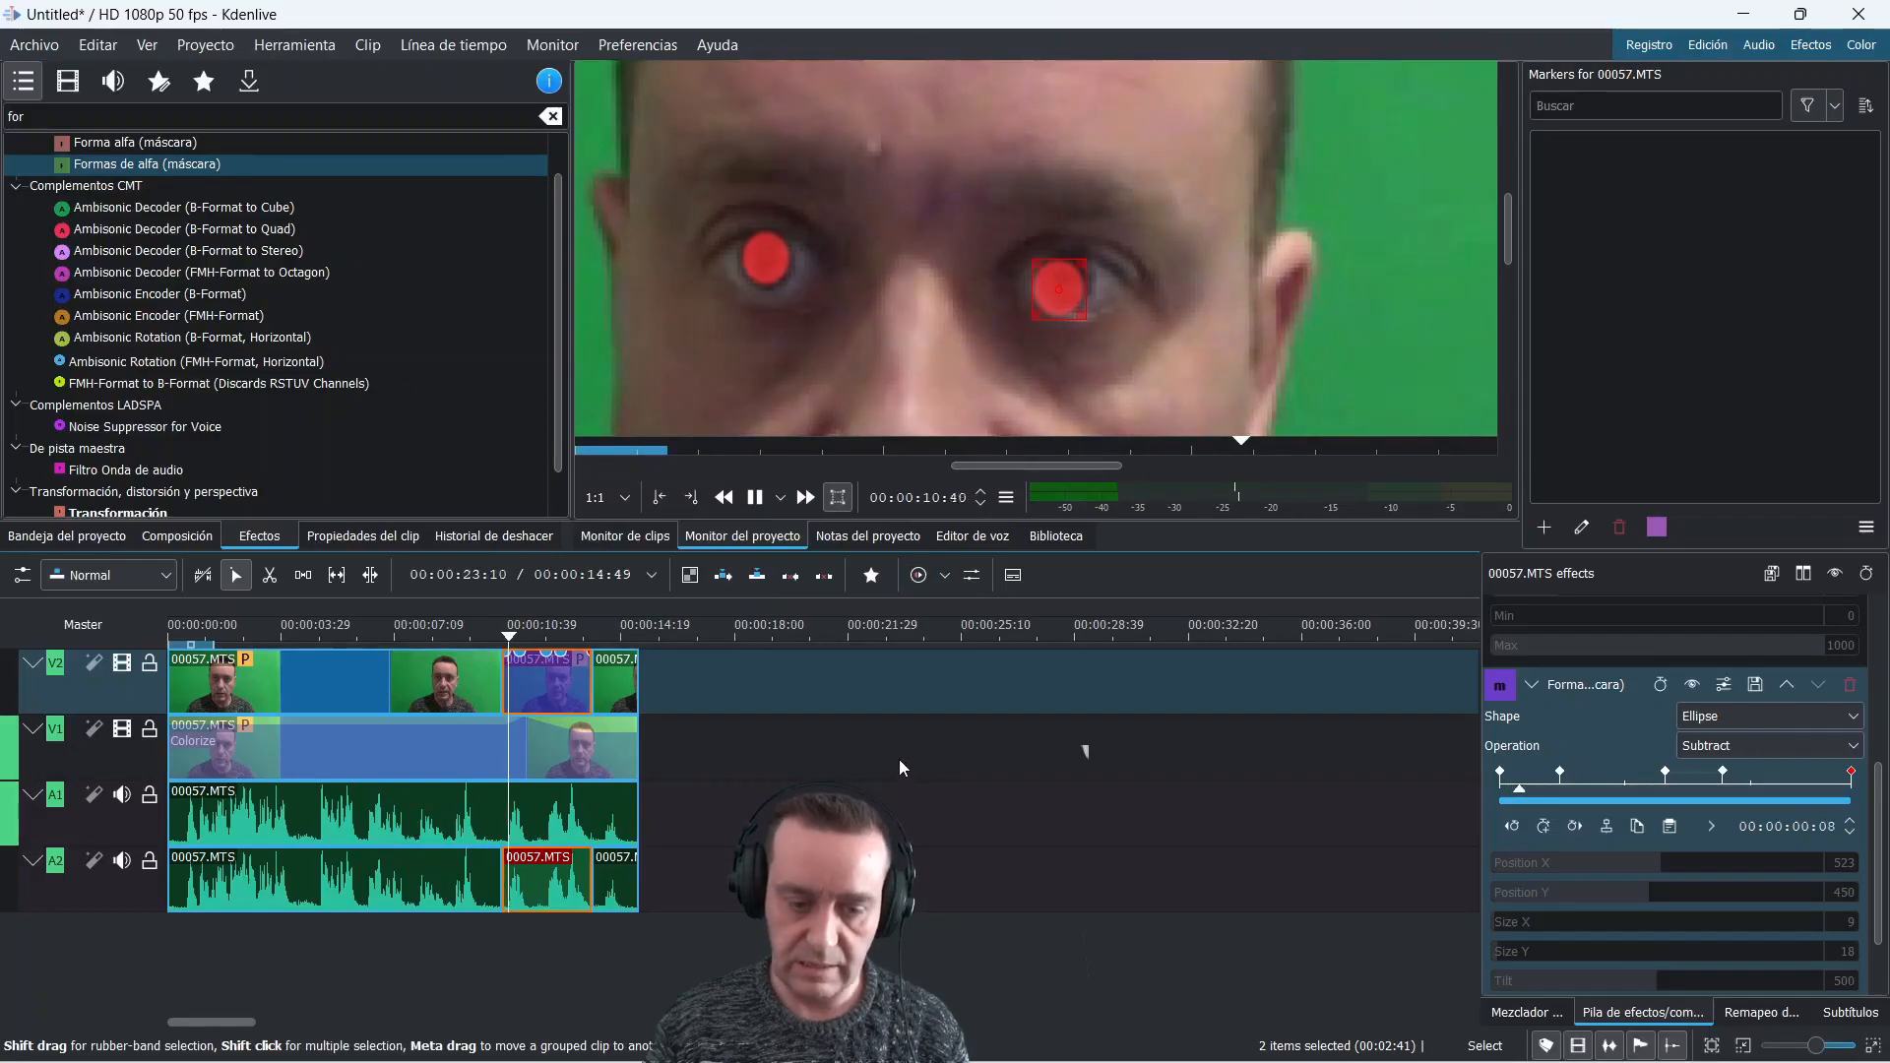